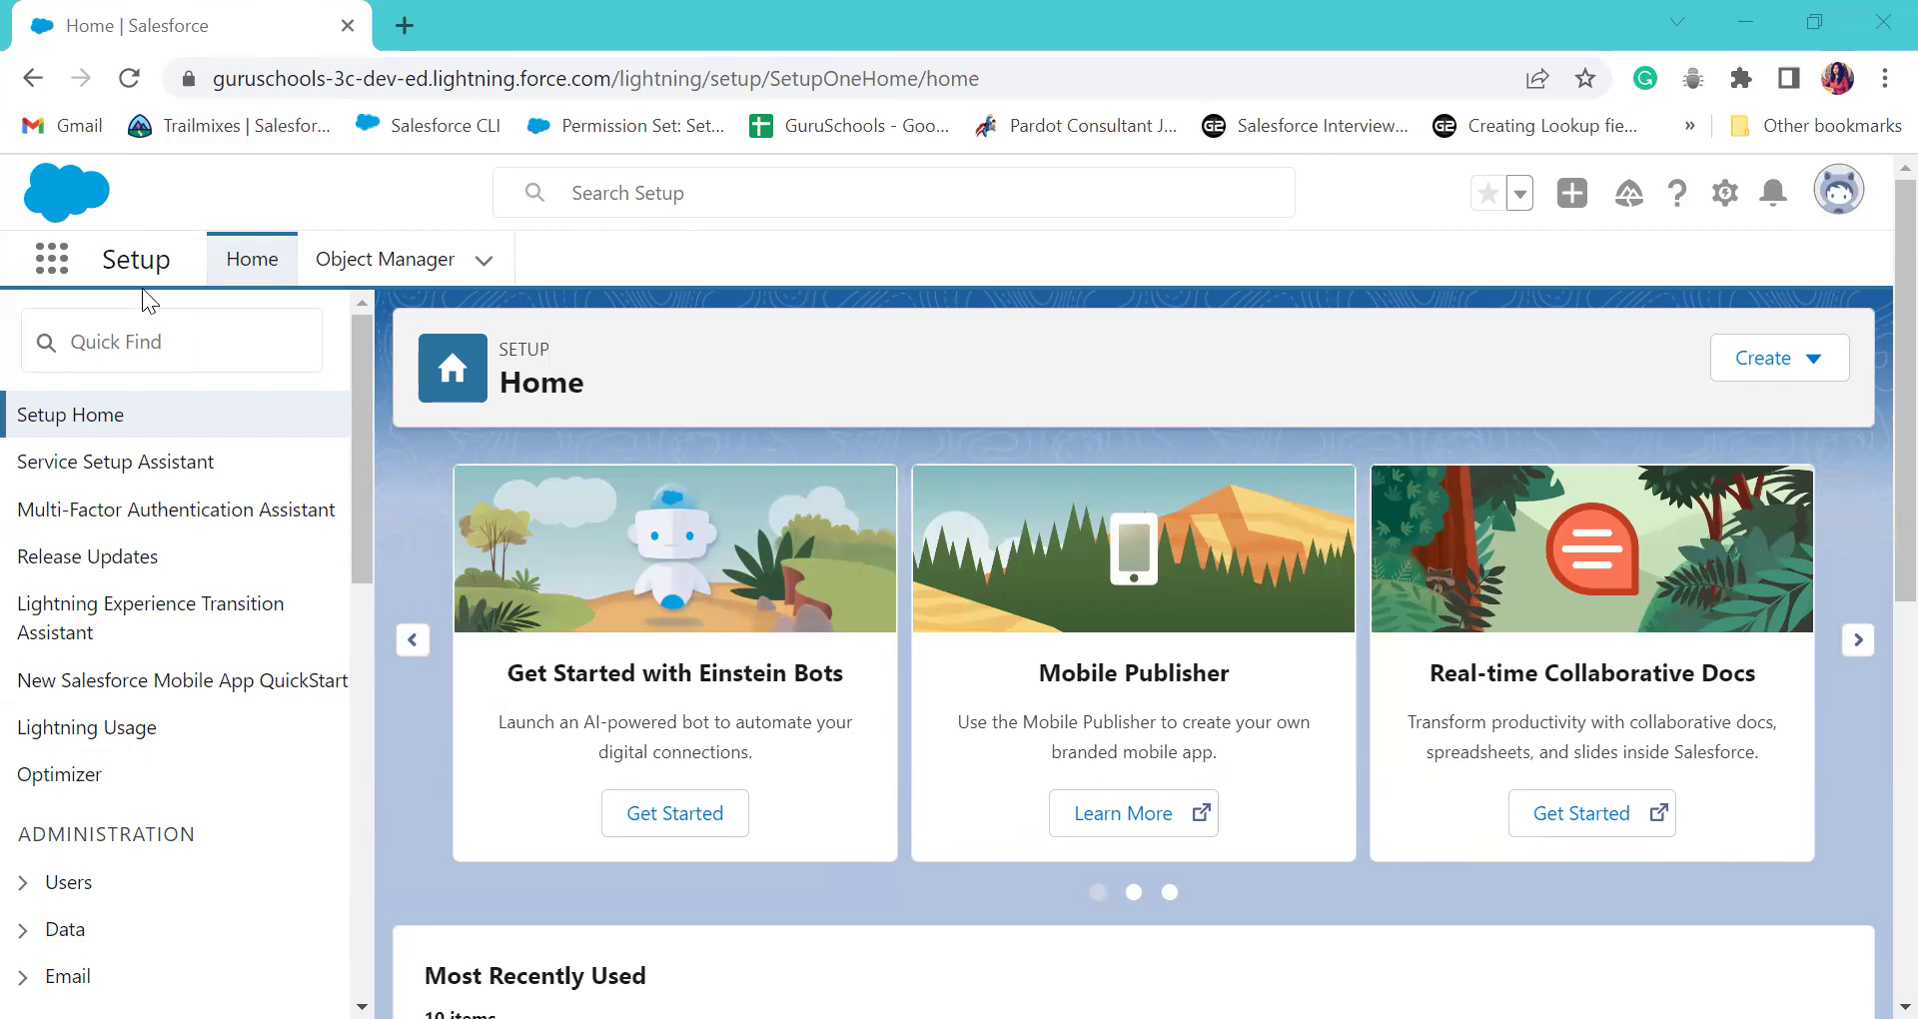
# - Find the Sales app by searching for "sales" among the available apps and open it
pyautogui.click(41, 281)
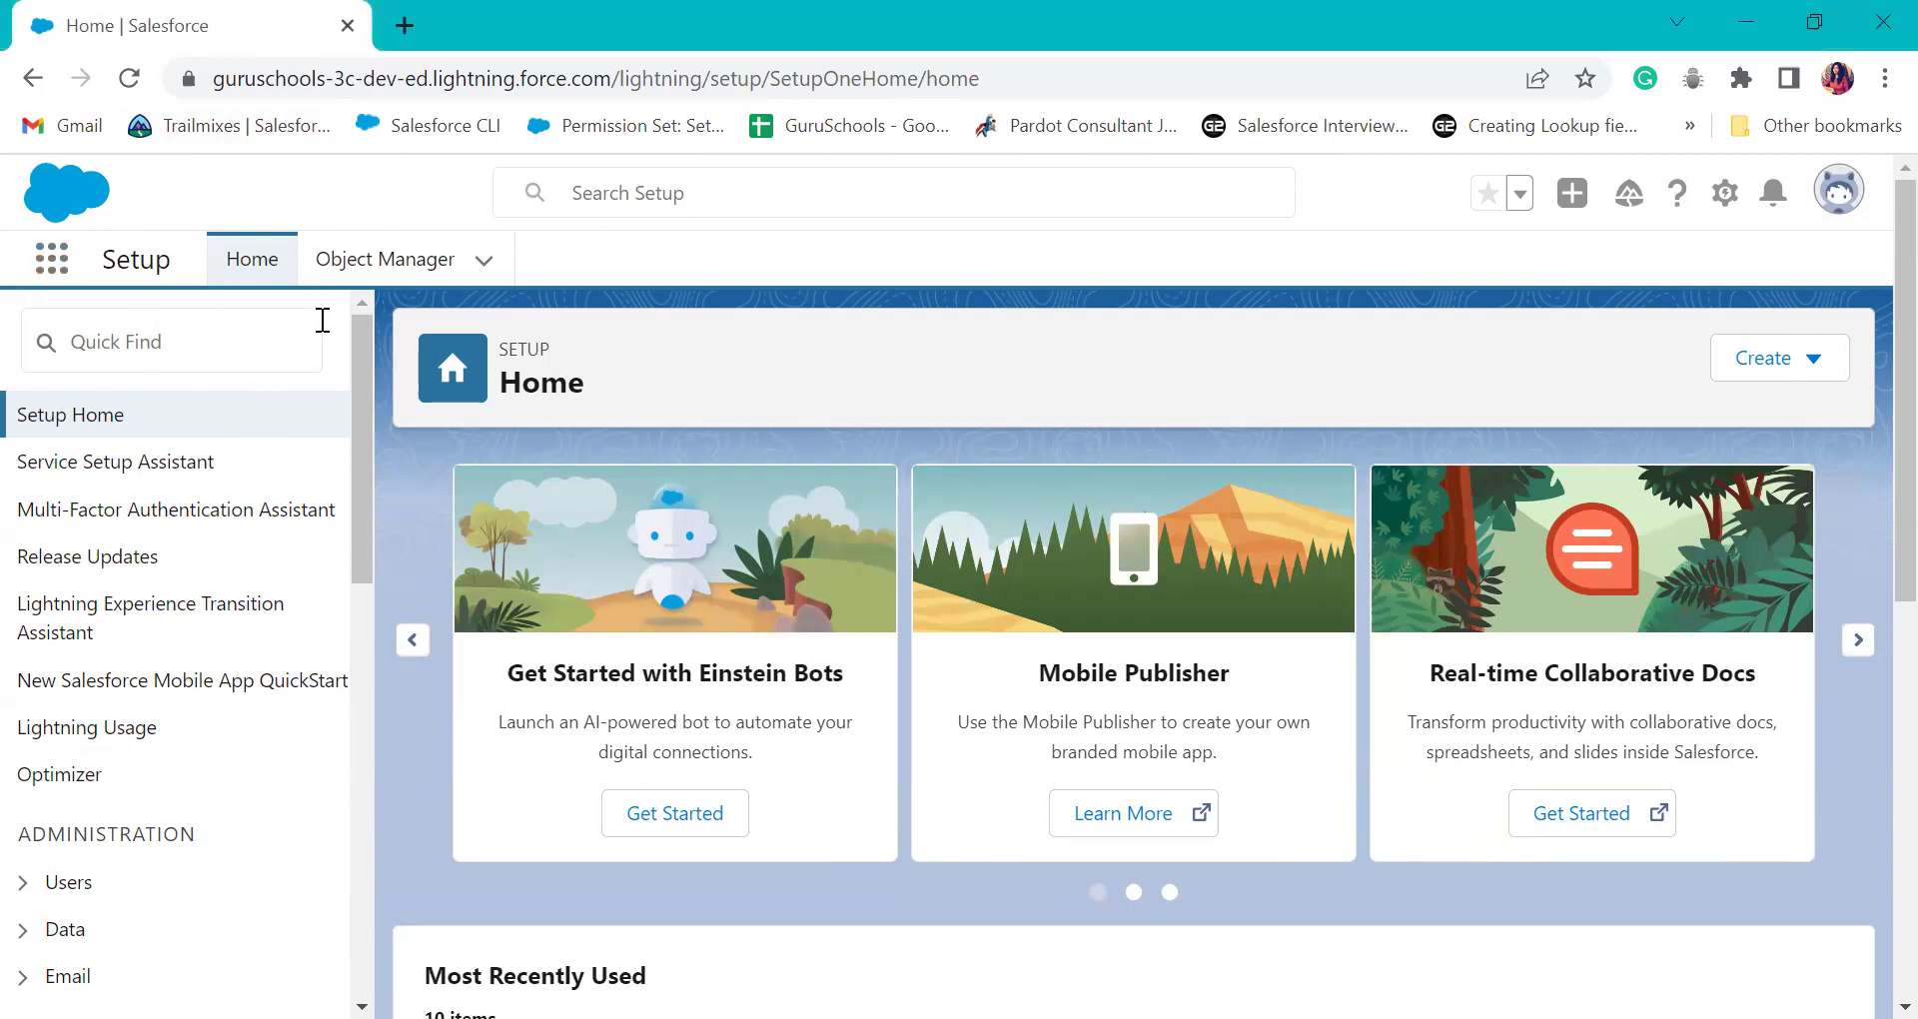
pyautogui.write('sales')
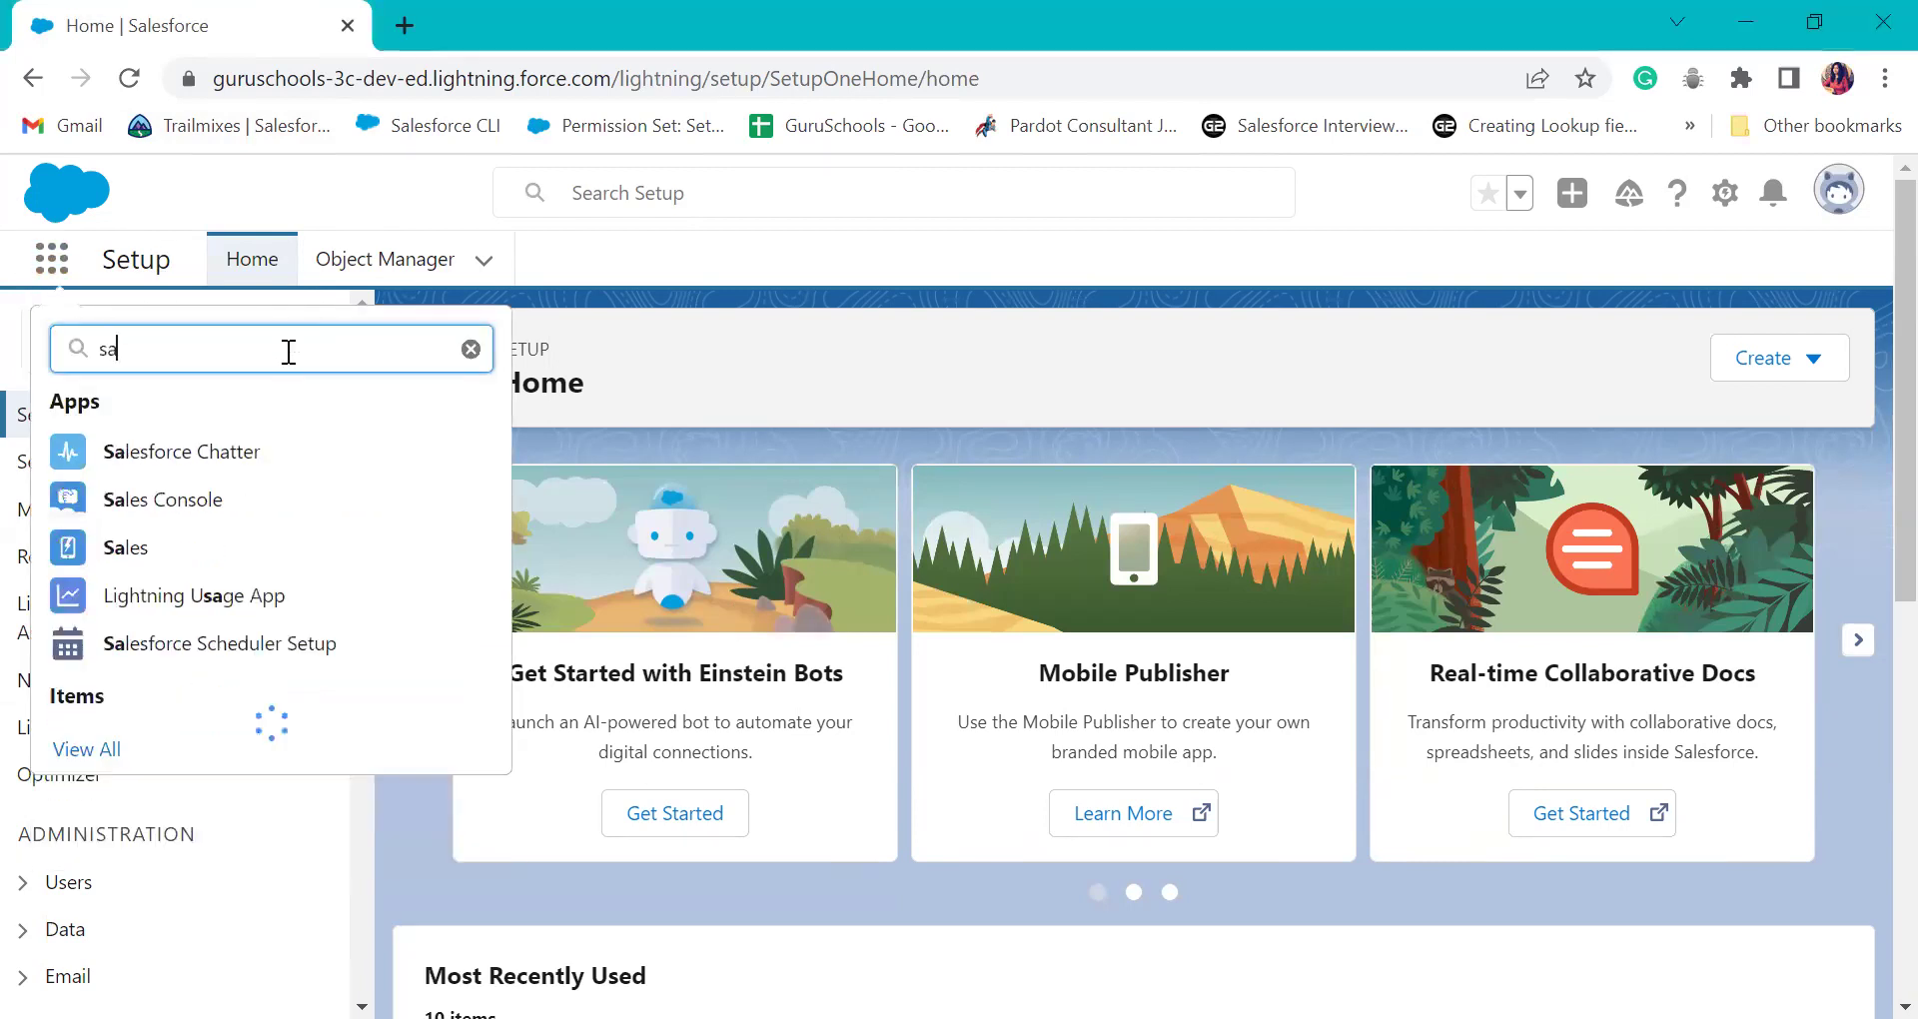
pyautogui.click(226, 568)
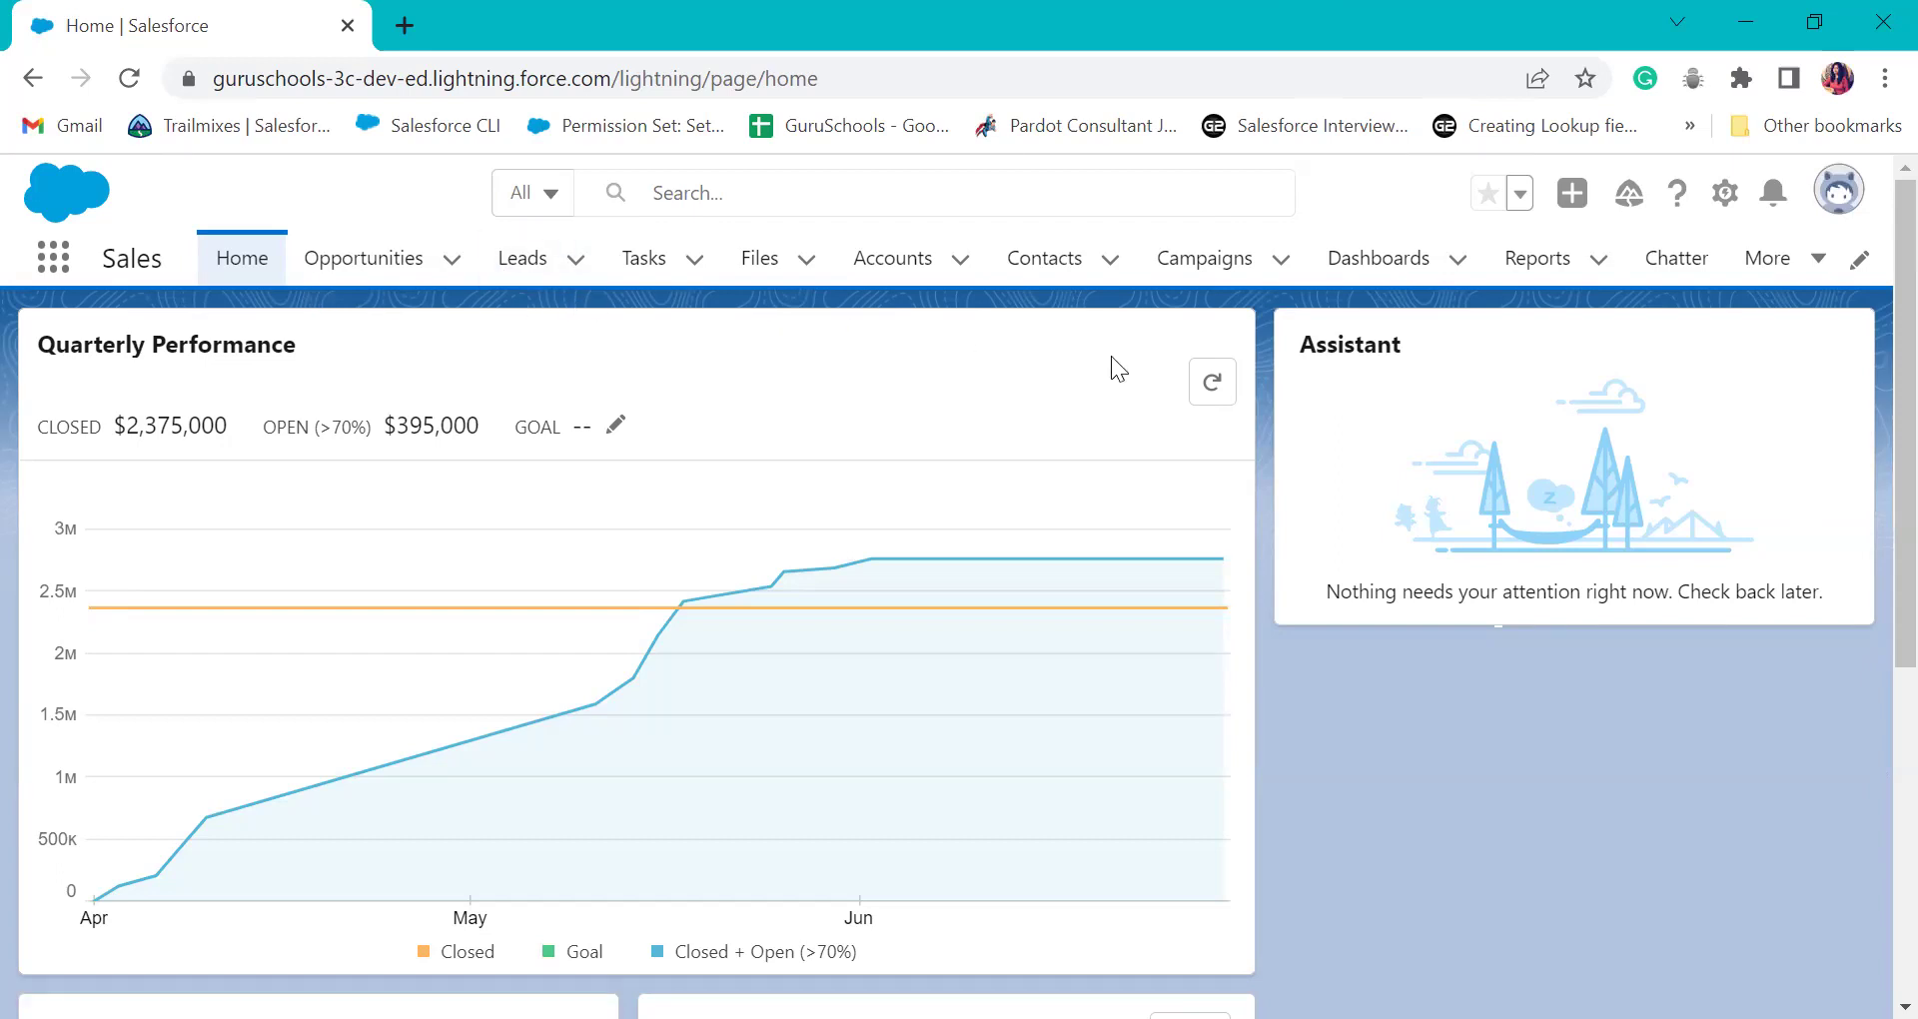
# - Show the leads in the All Open Leads list view and dismiss the navigation help pop-up
pyautogui.click(545, 262)
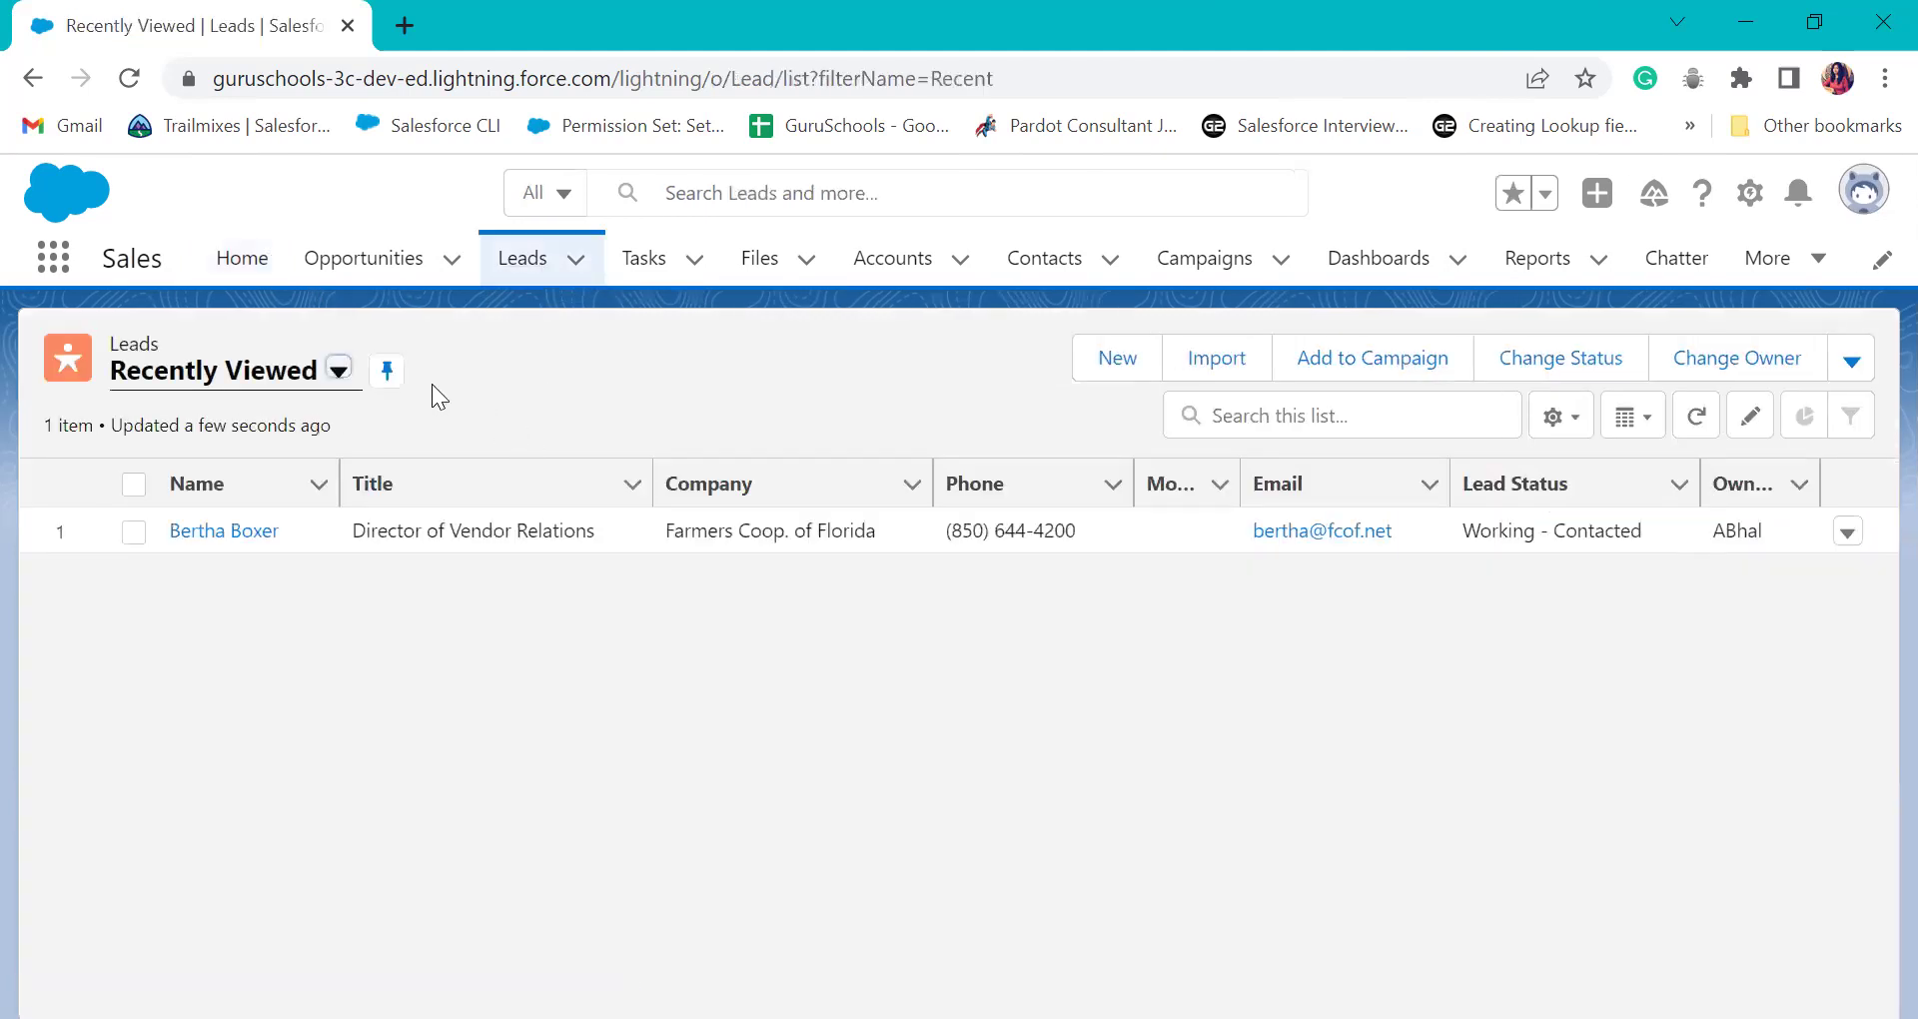
pyautogui.click(337, 370)
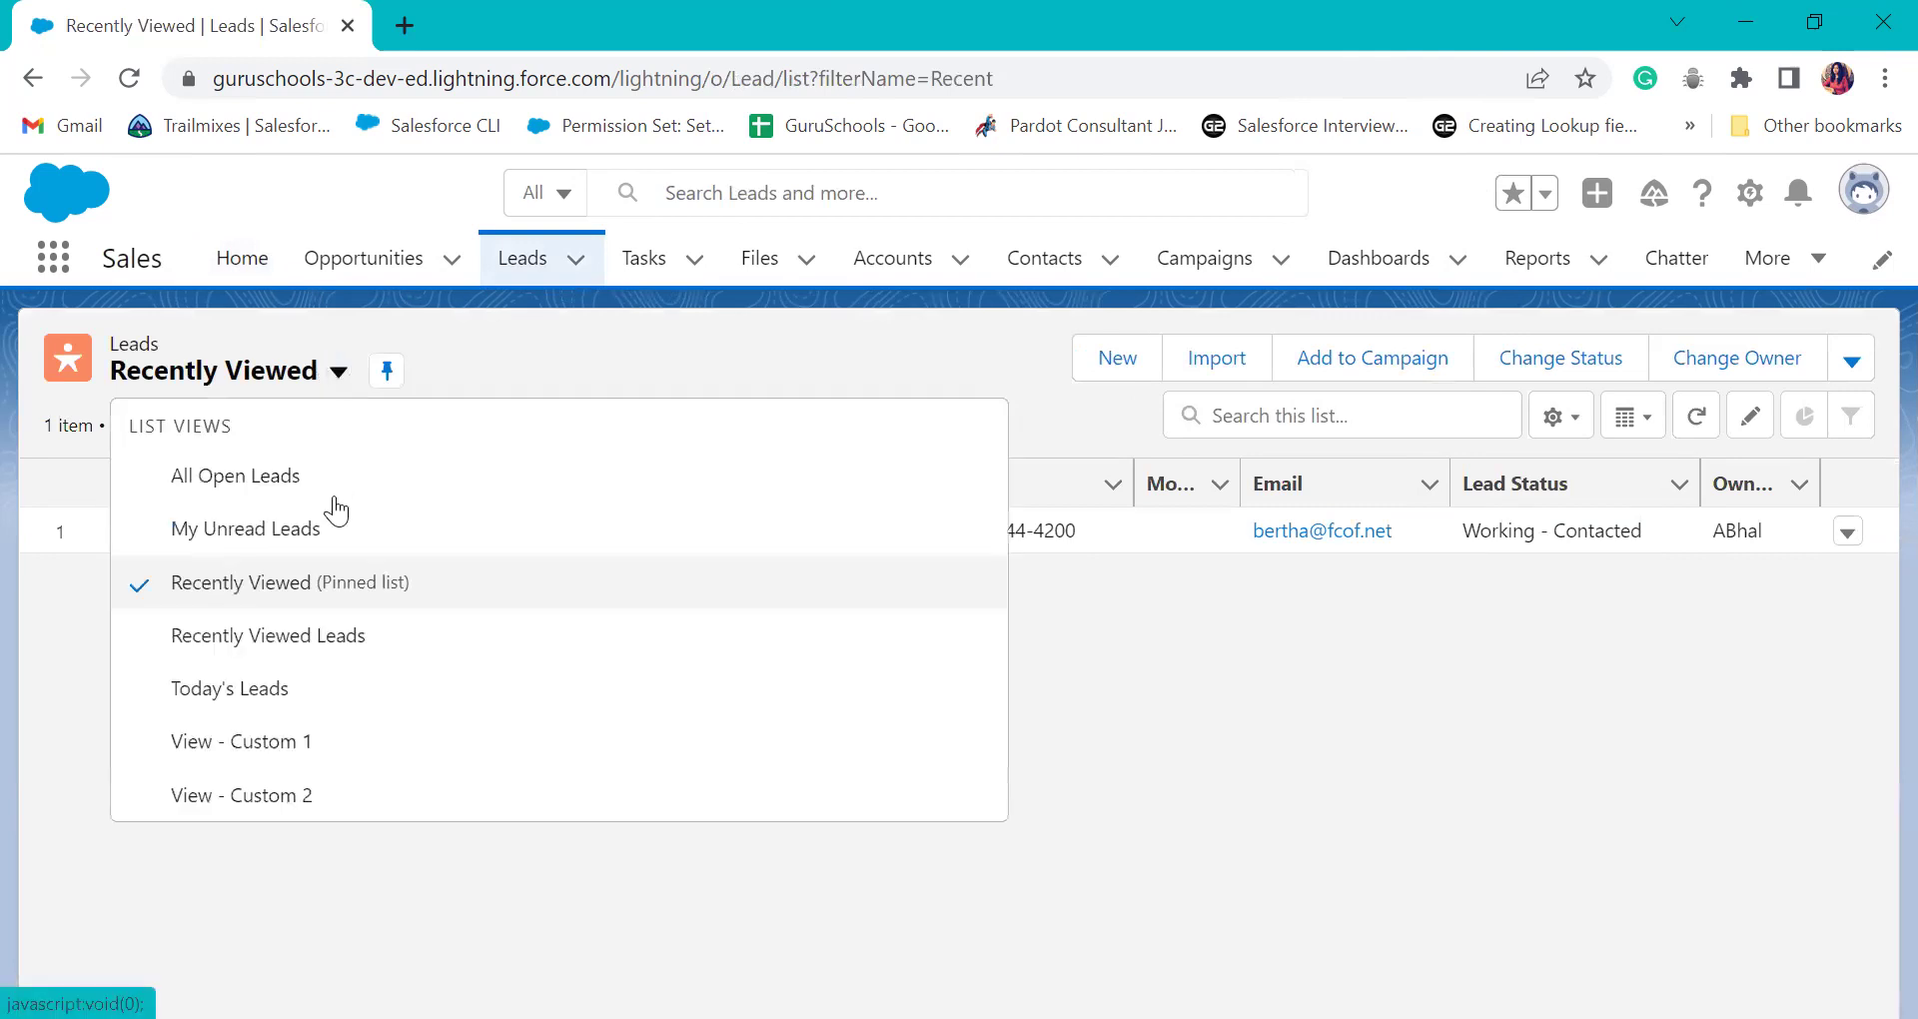
pyautogui.click(240, 476)
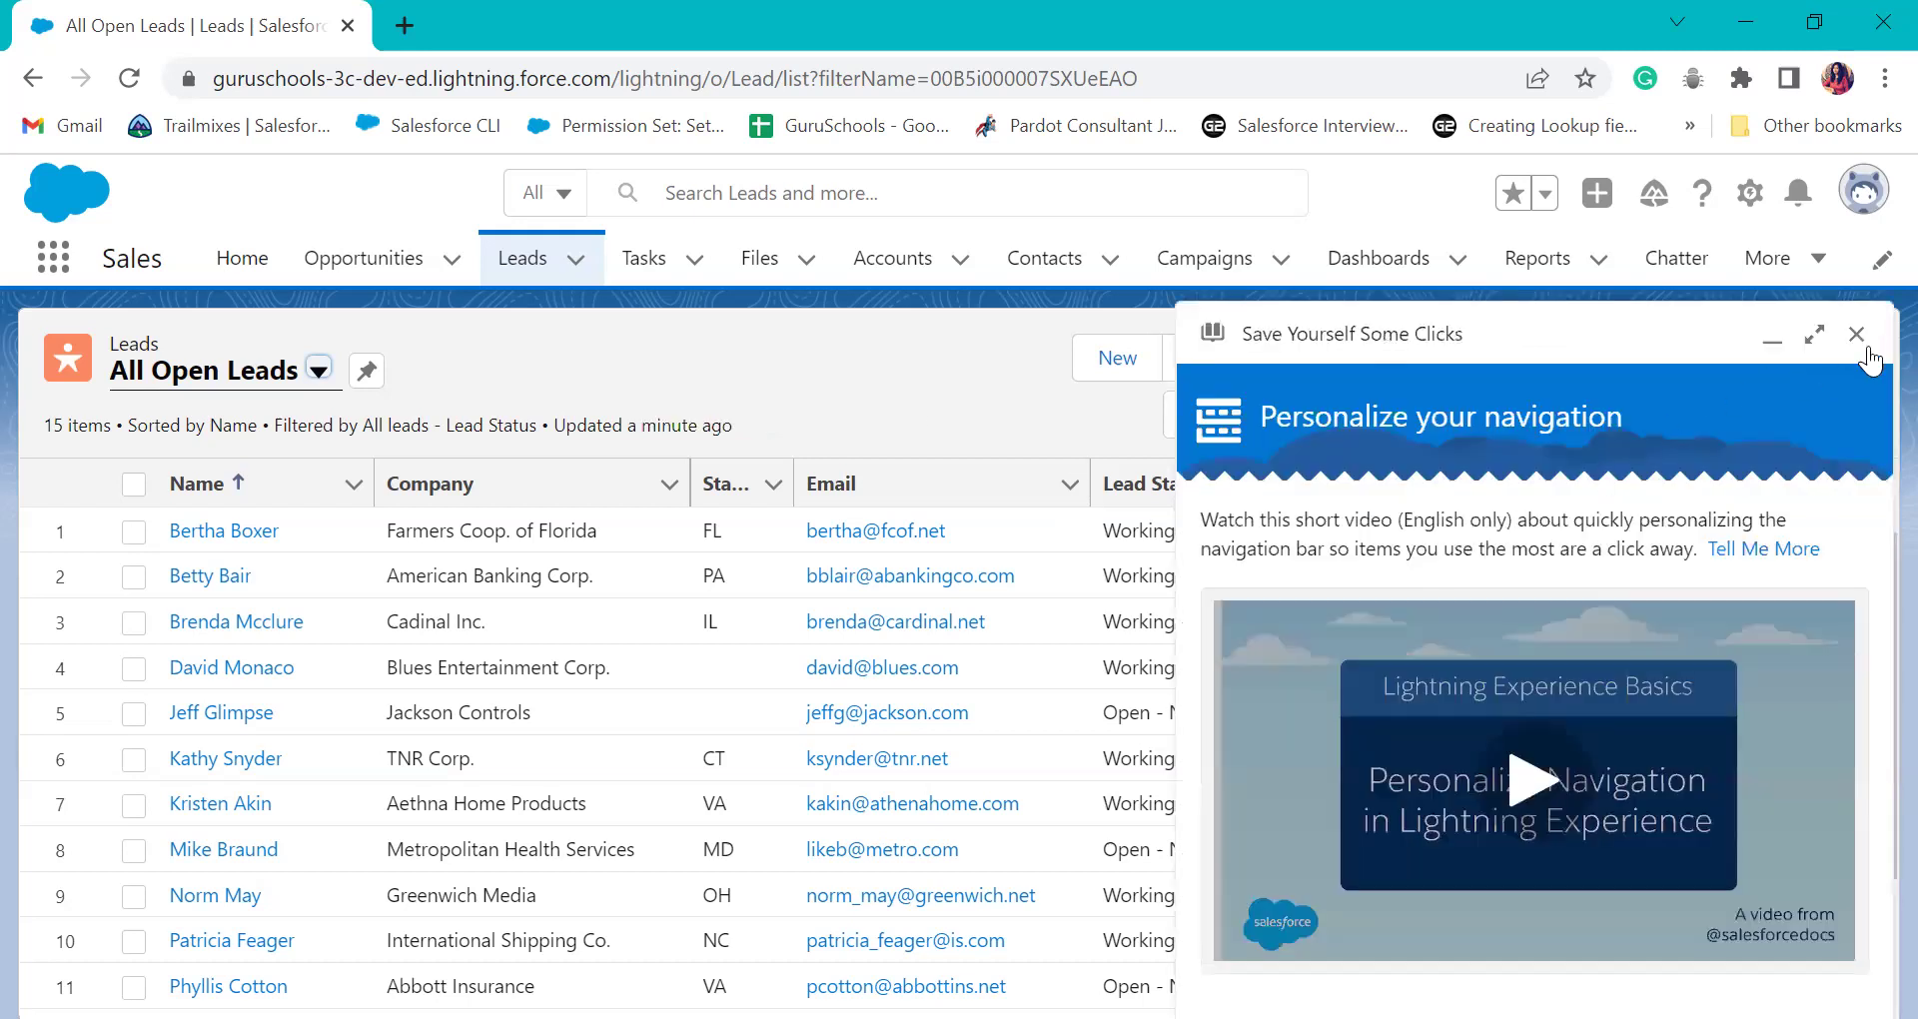
pyautogui.click(1876, 340)
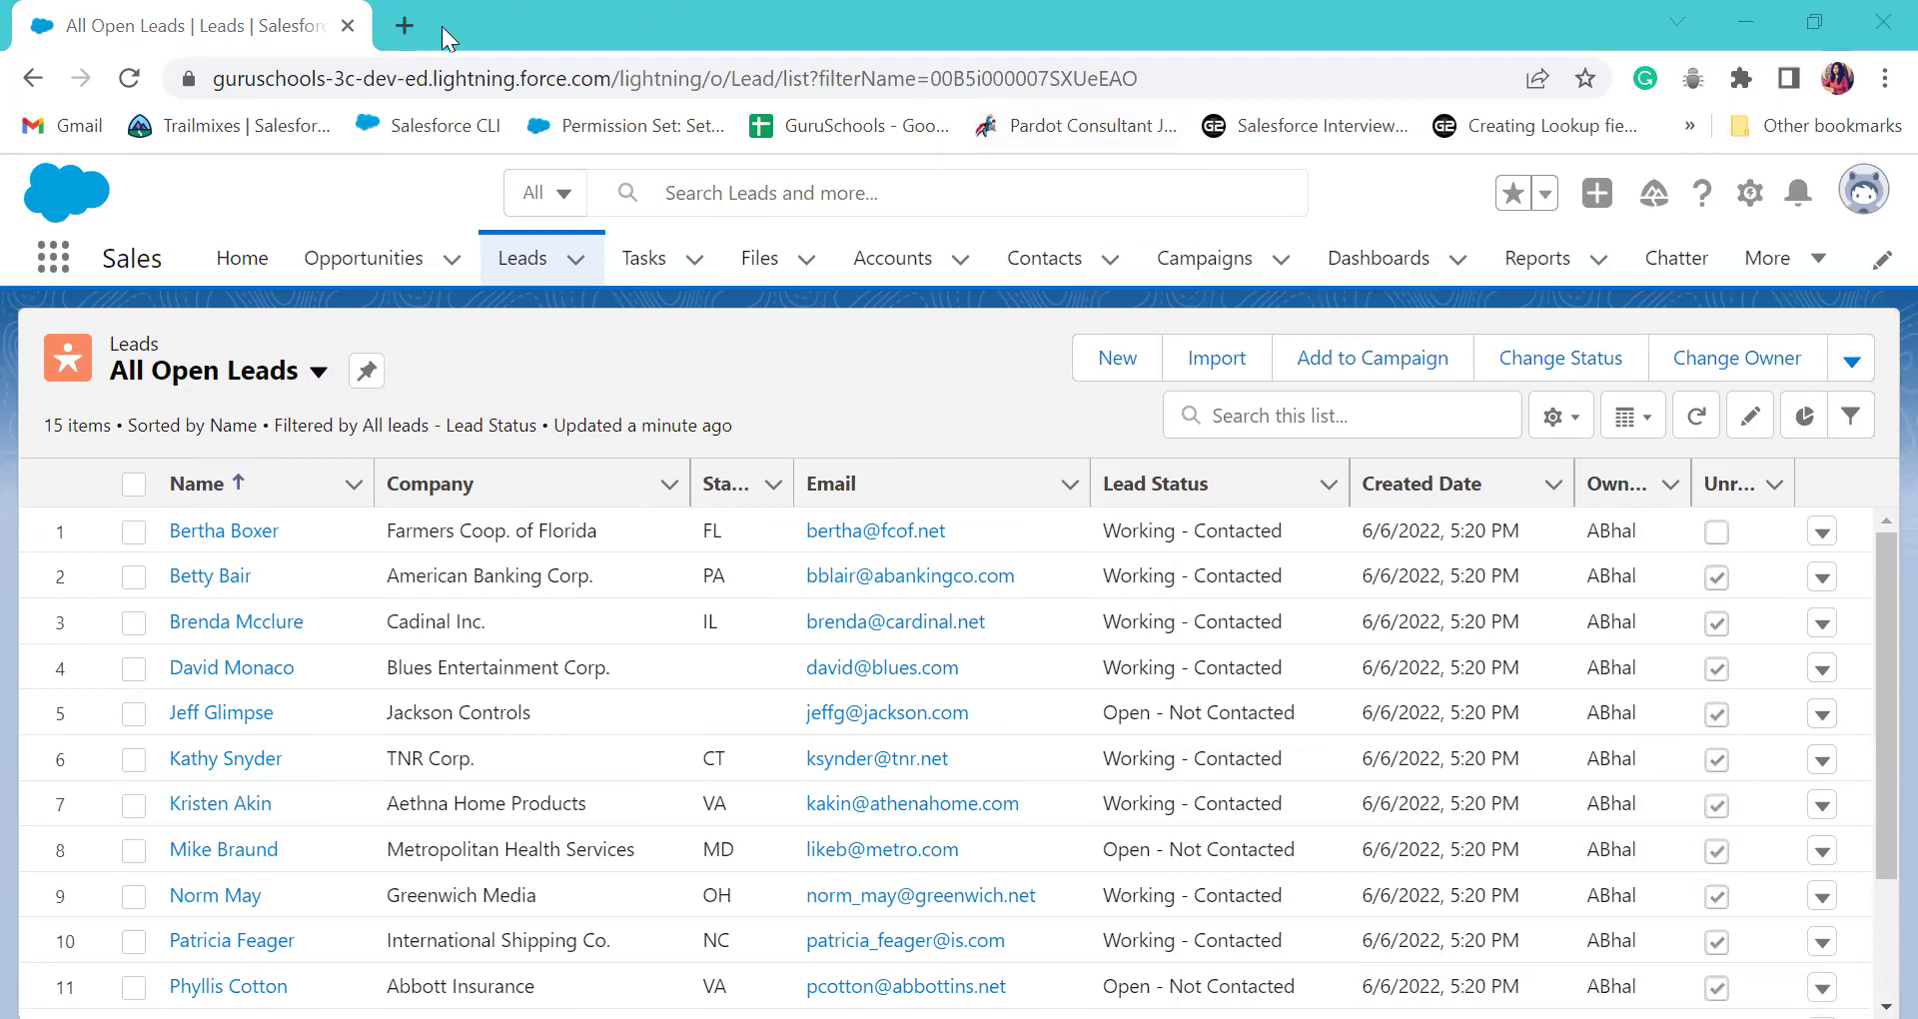
# - Search Google for "don johnston" in a new browser tab and open the company's learning tools website
pyautogui.click(409, 26)
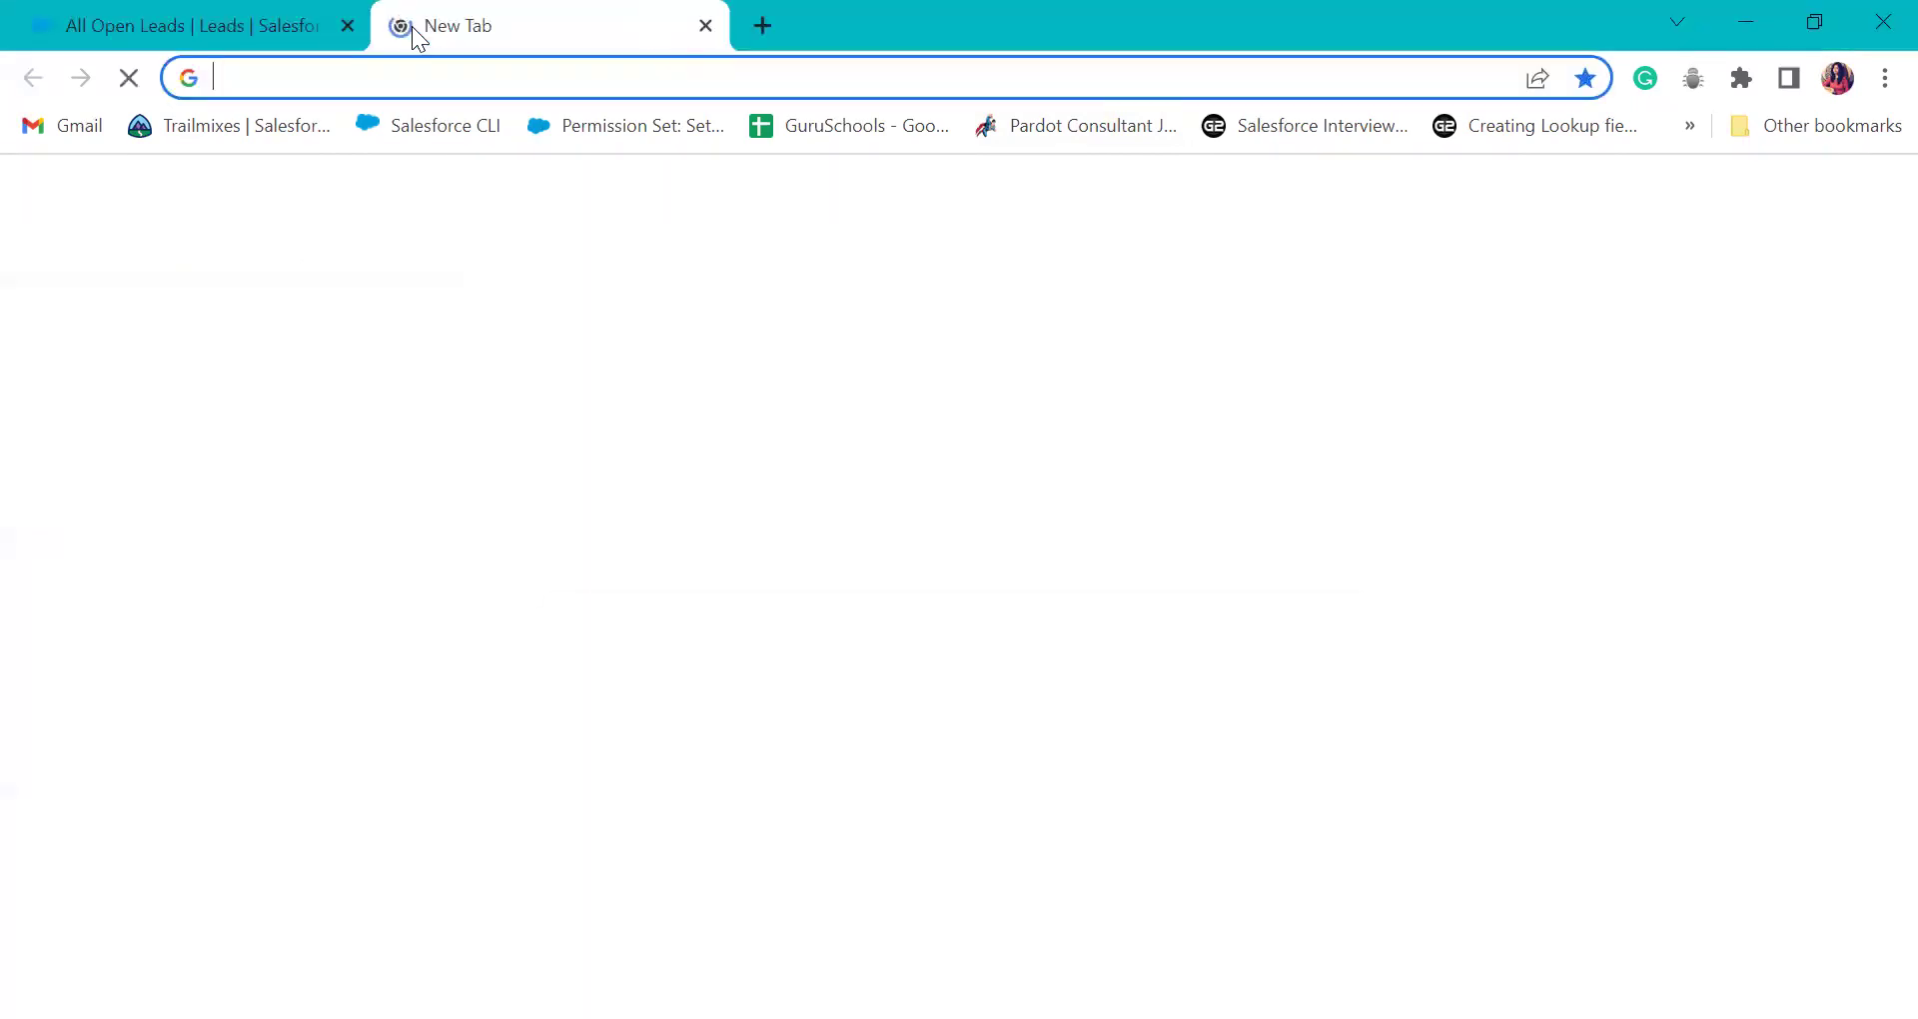
pyautogui.write('do')
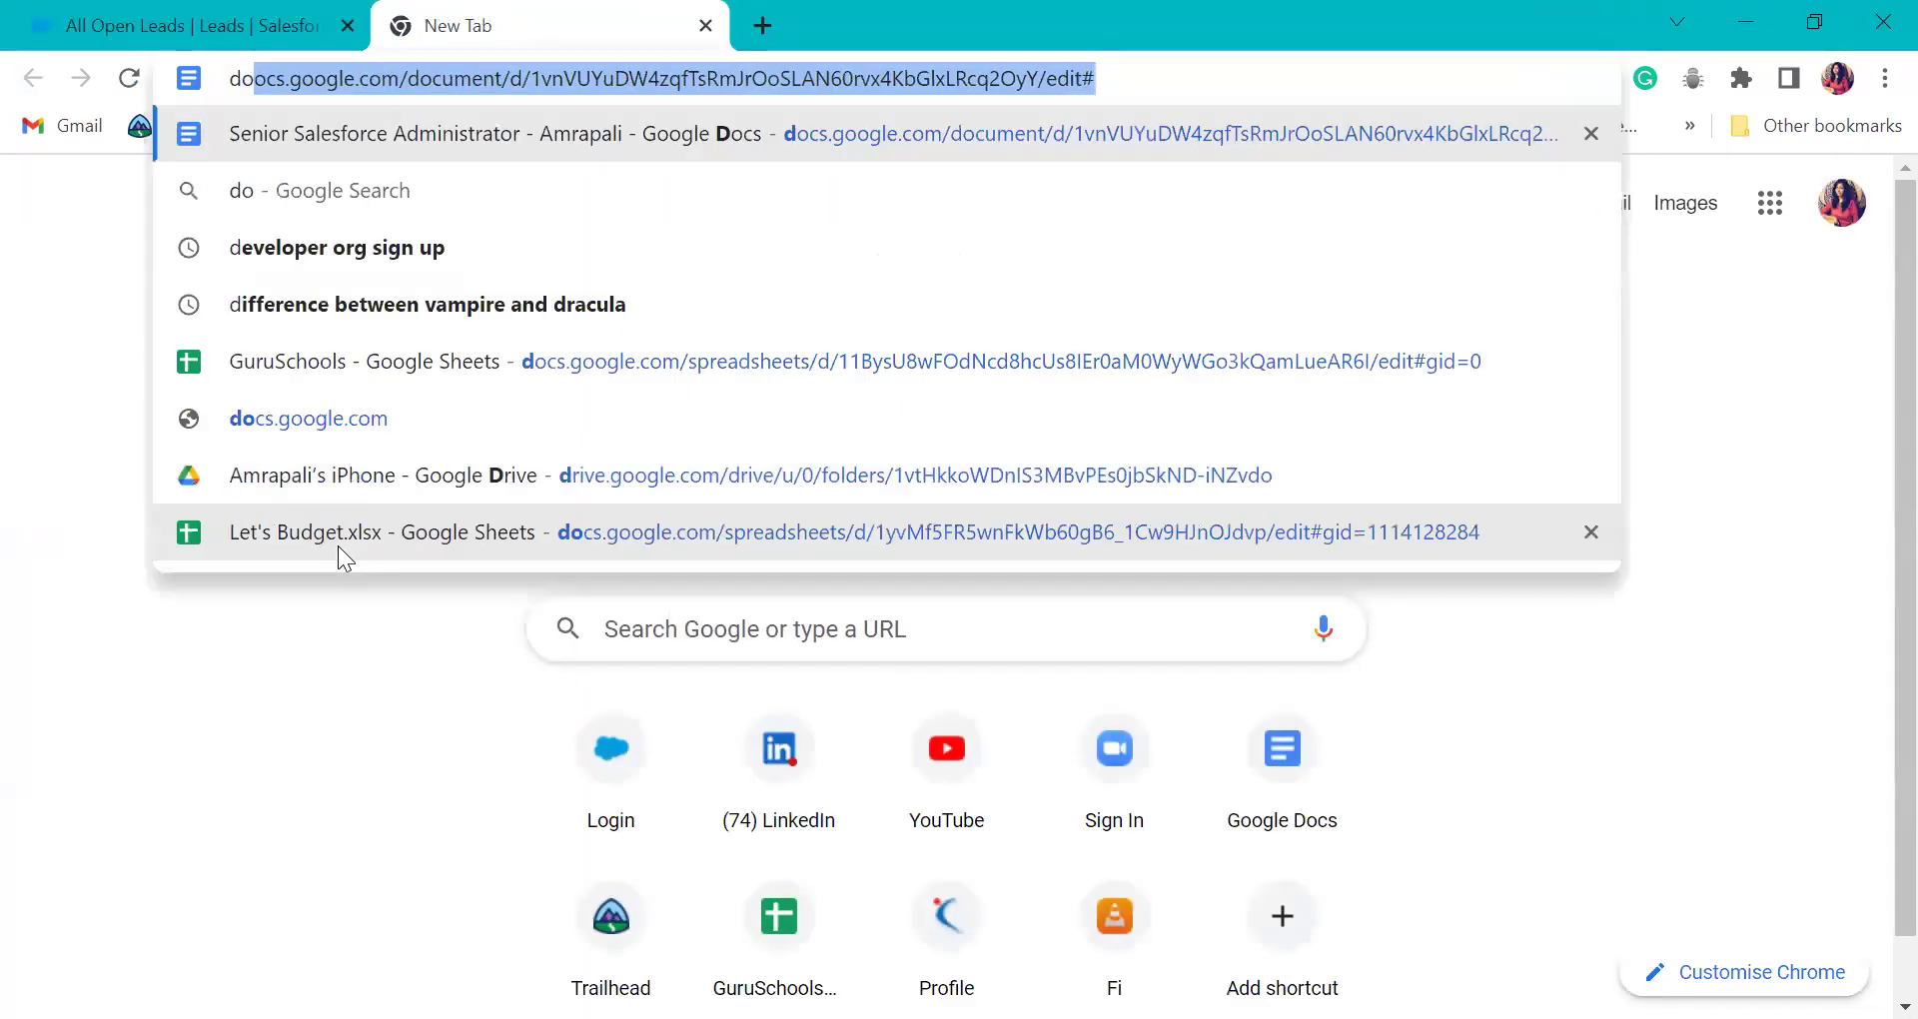
pyautogui.write('n jo')
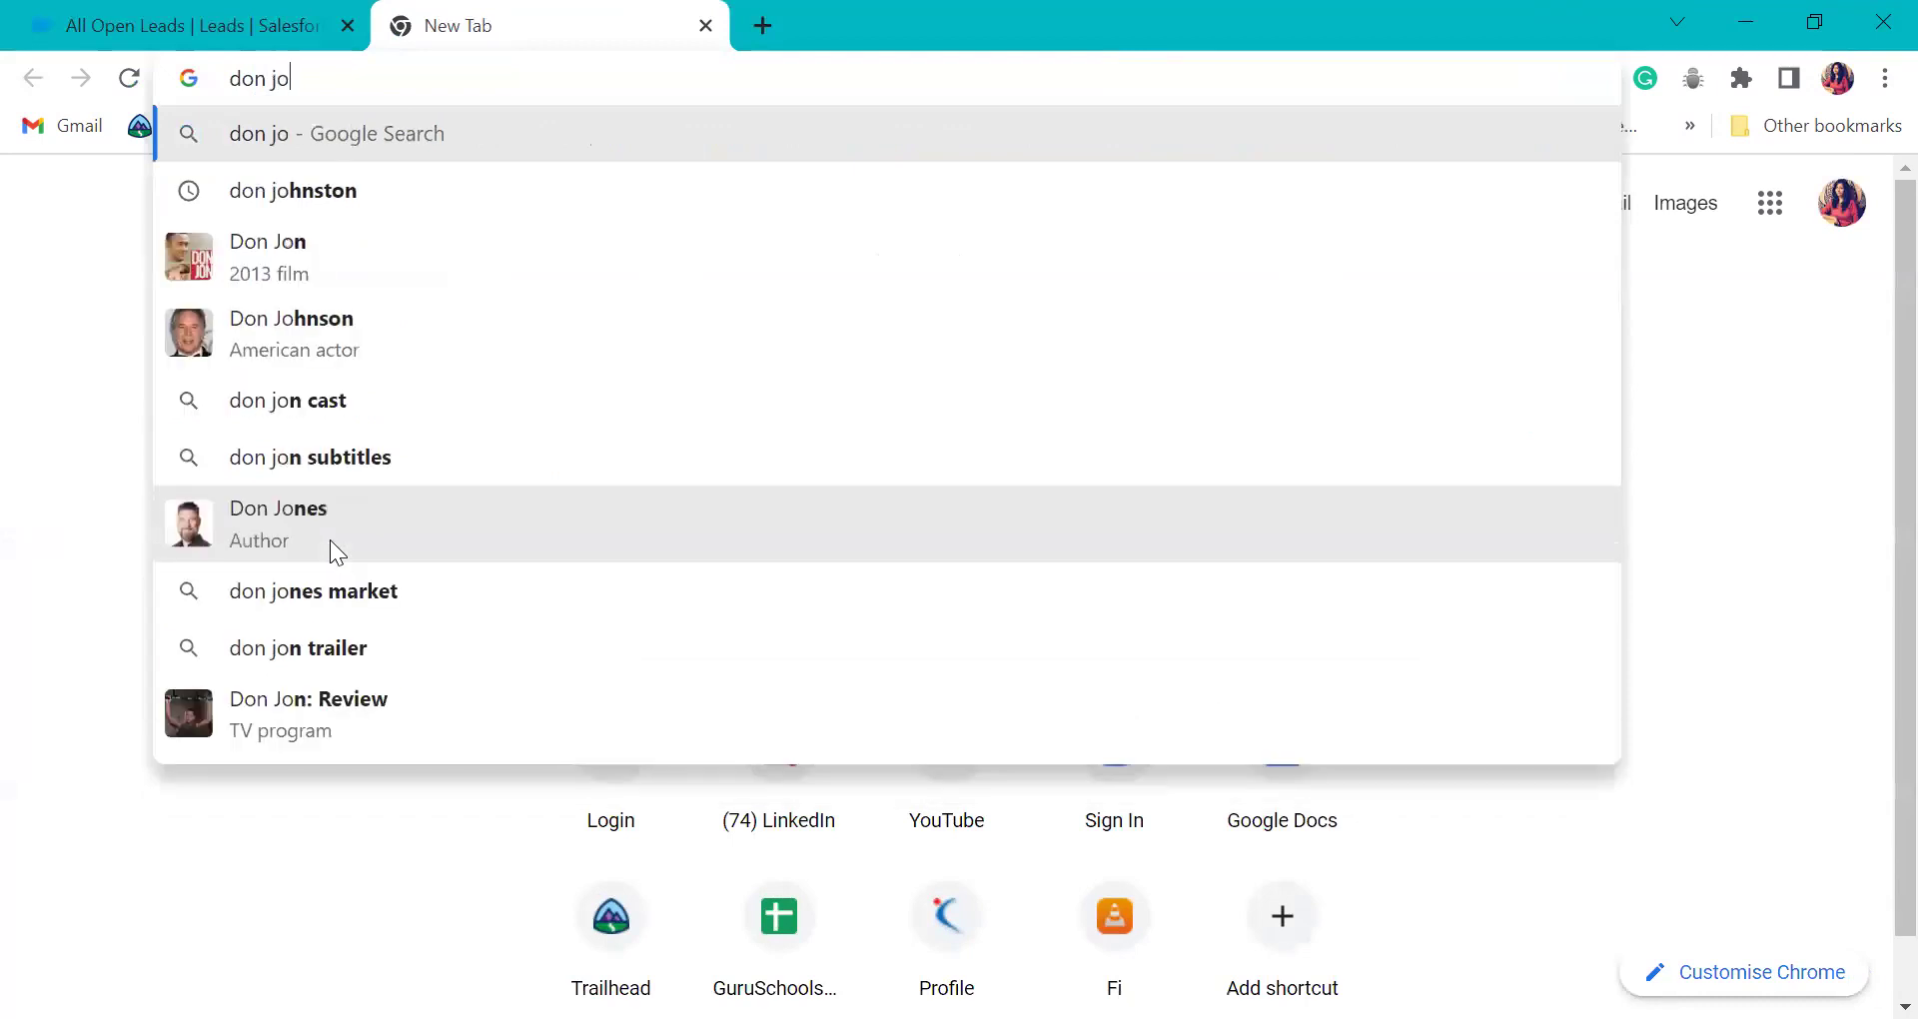
pyautogui.press('Down')
pyautogui.press('Return')
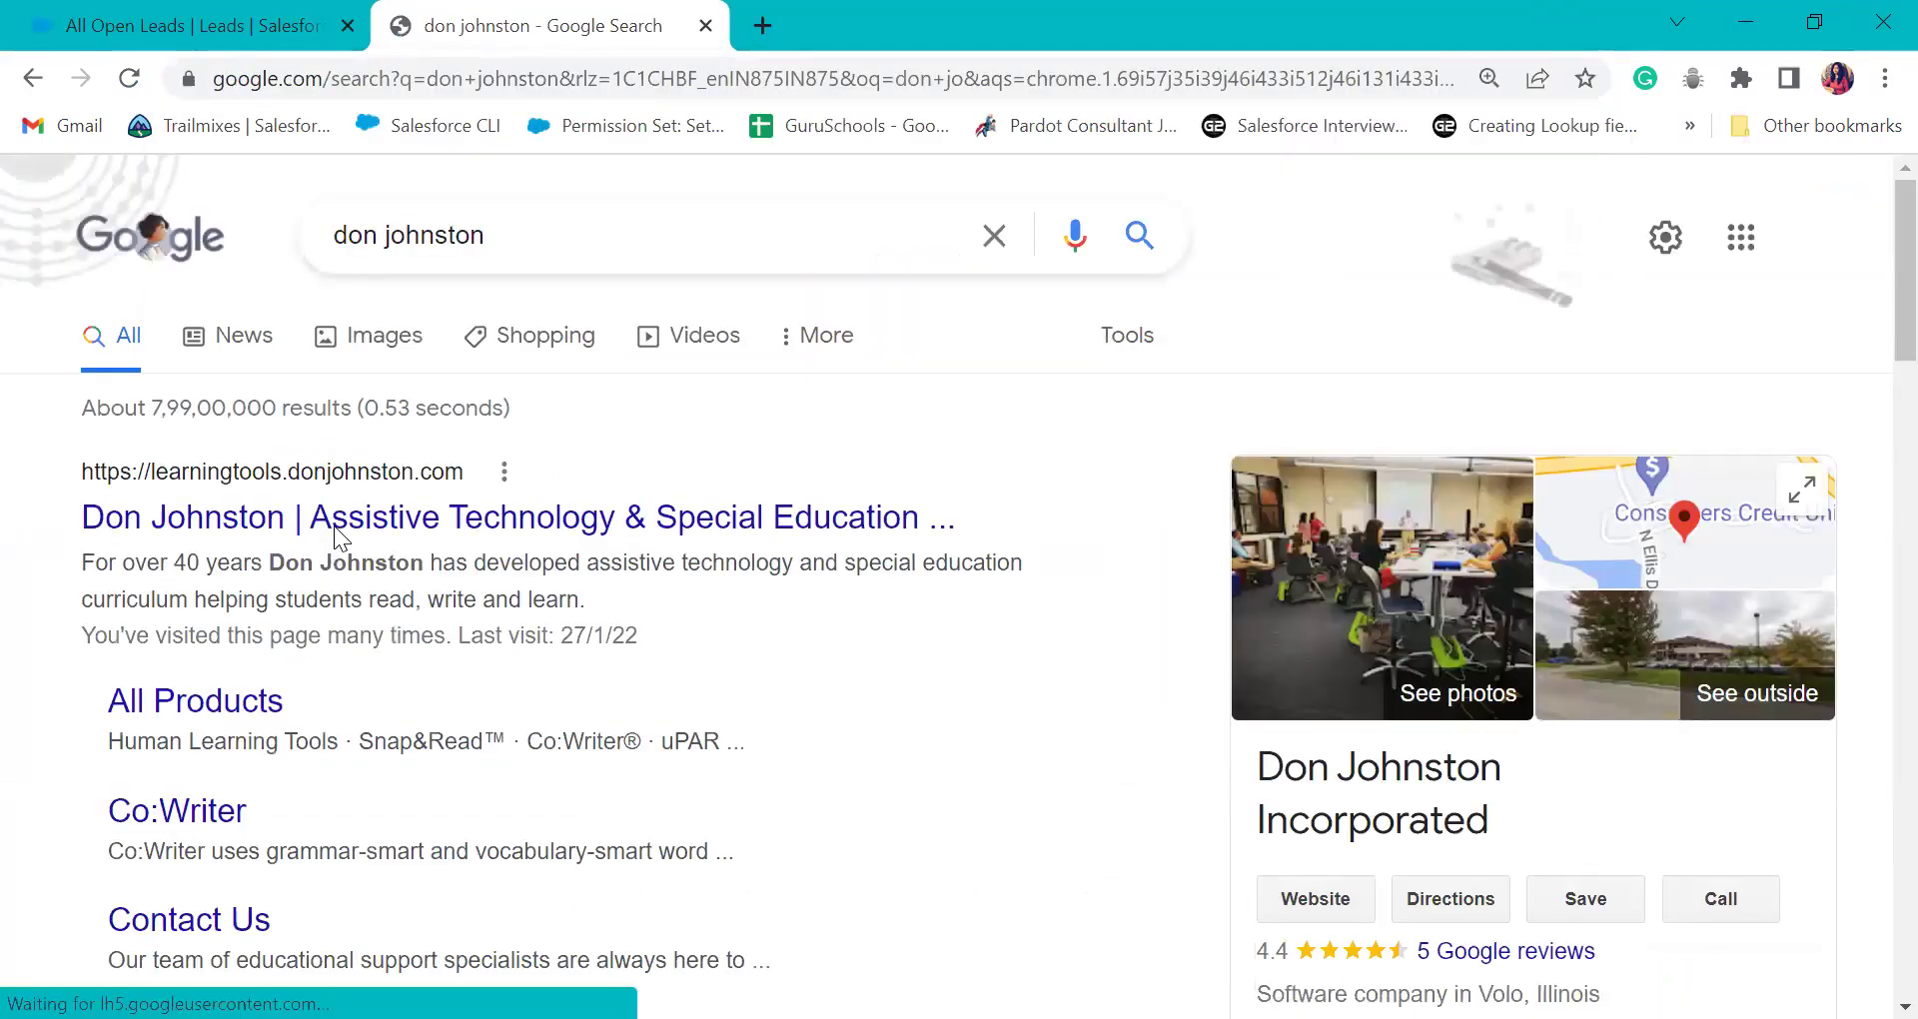
pyautogui.click(334, 516)
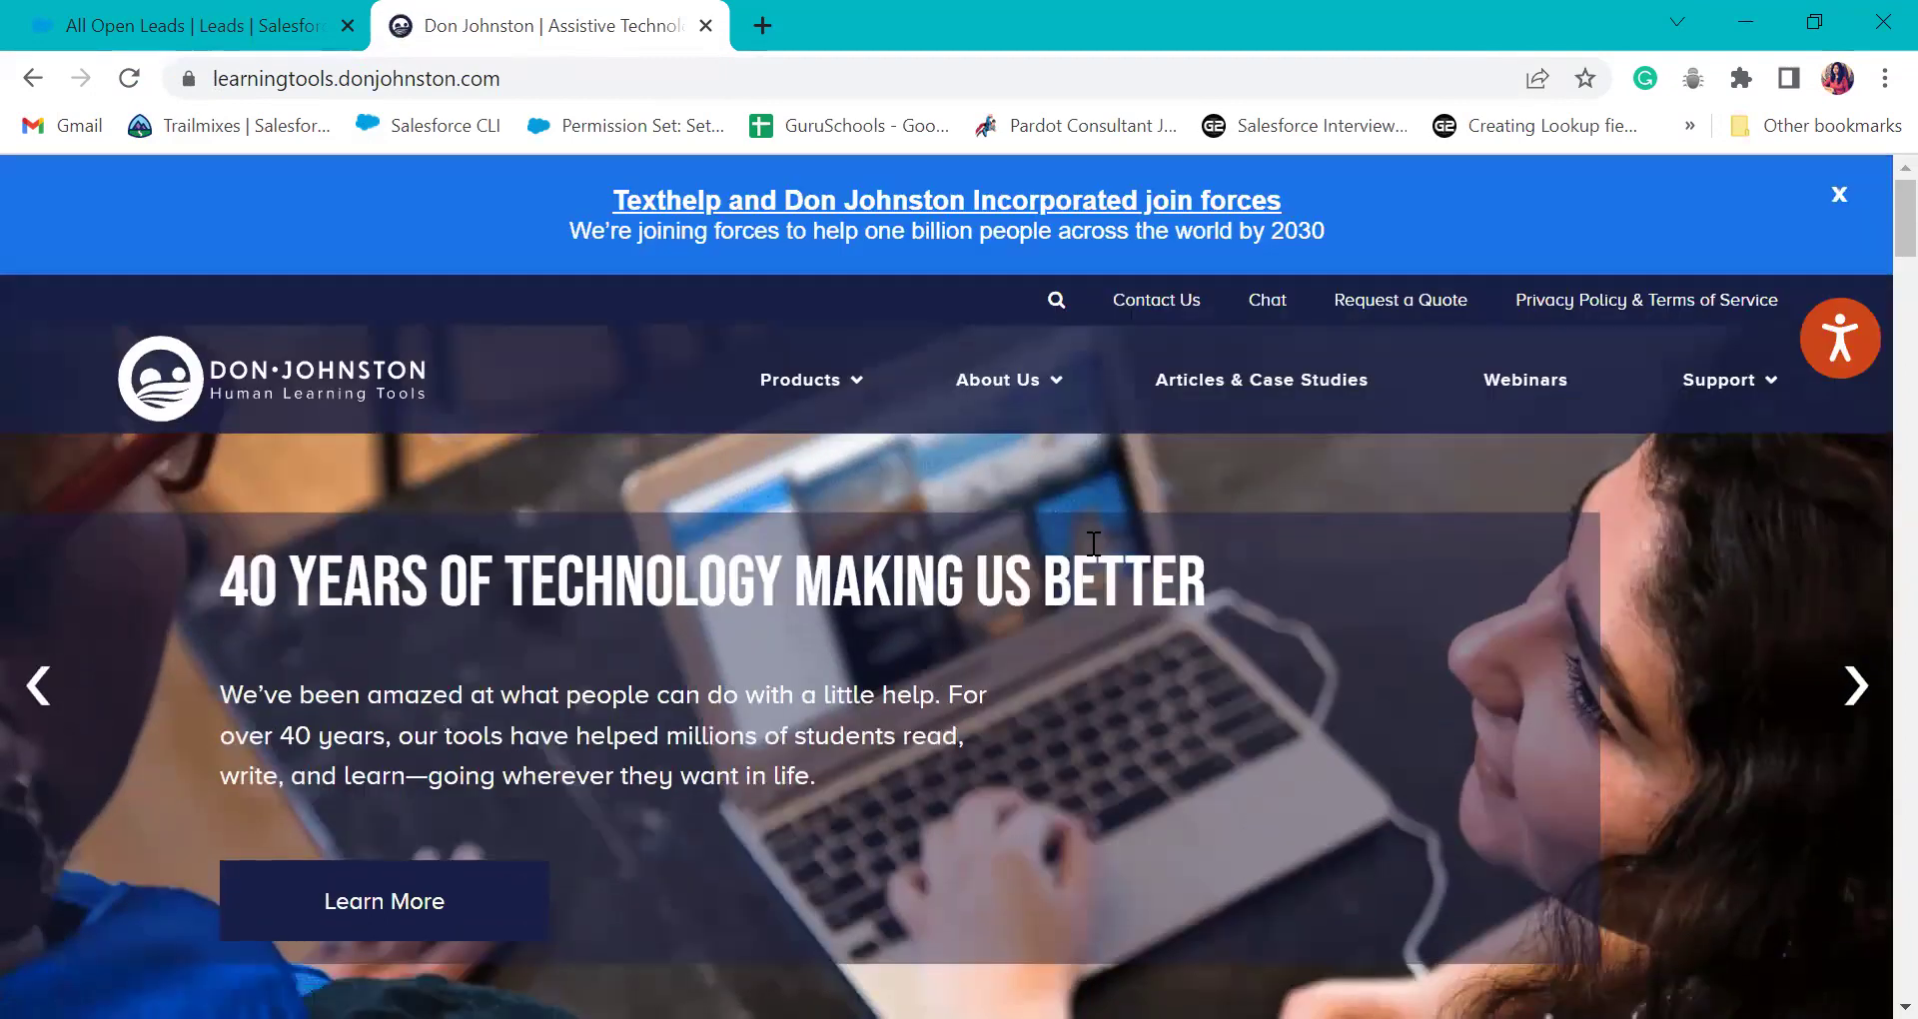
# - Look through the Don Johnston home page, including its learning tools, evaluation tools, articles and customer map
pyautogui.scroll(-15, 1077, 605)
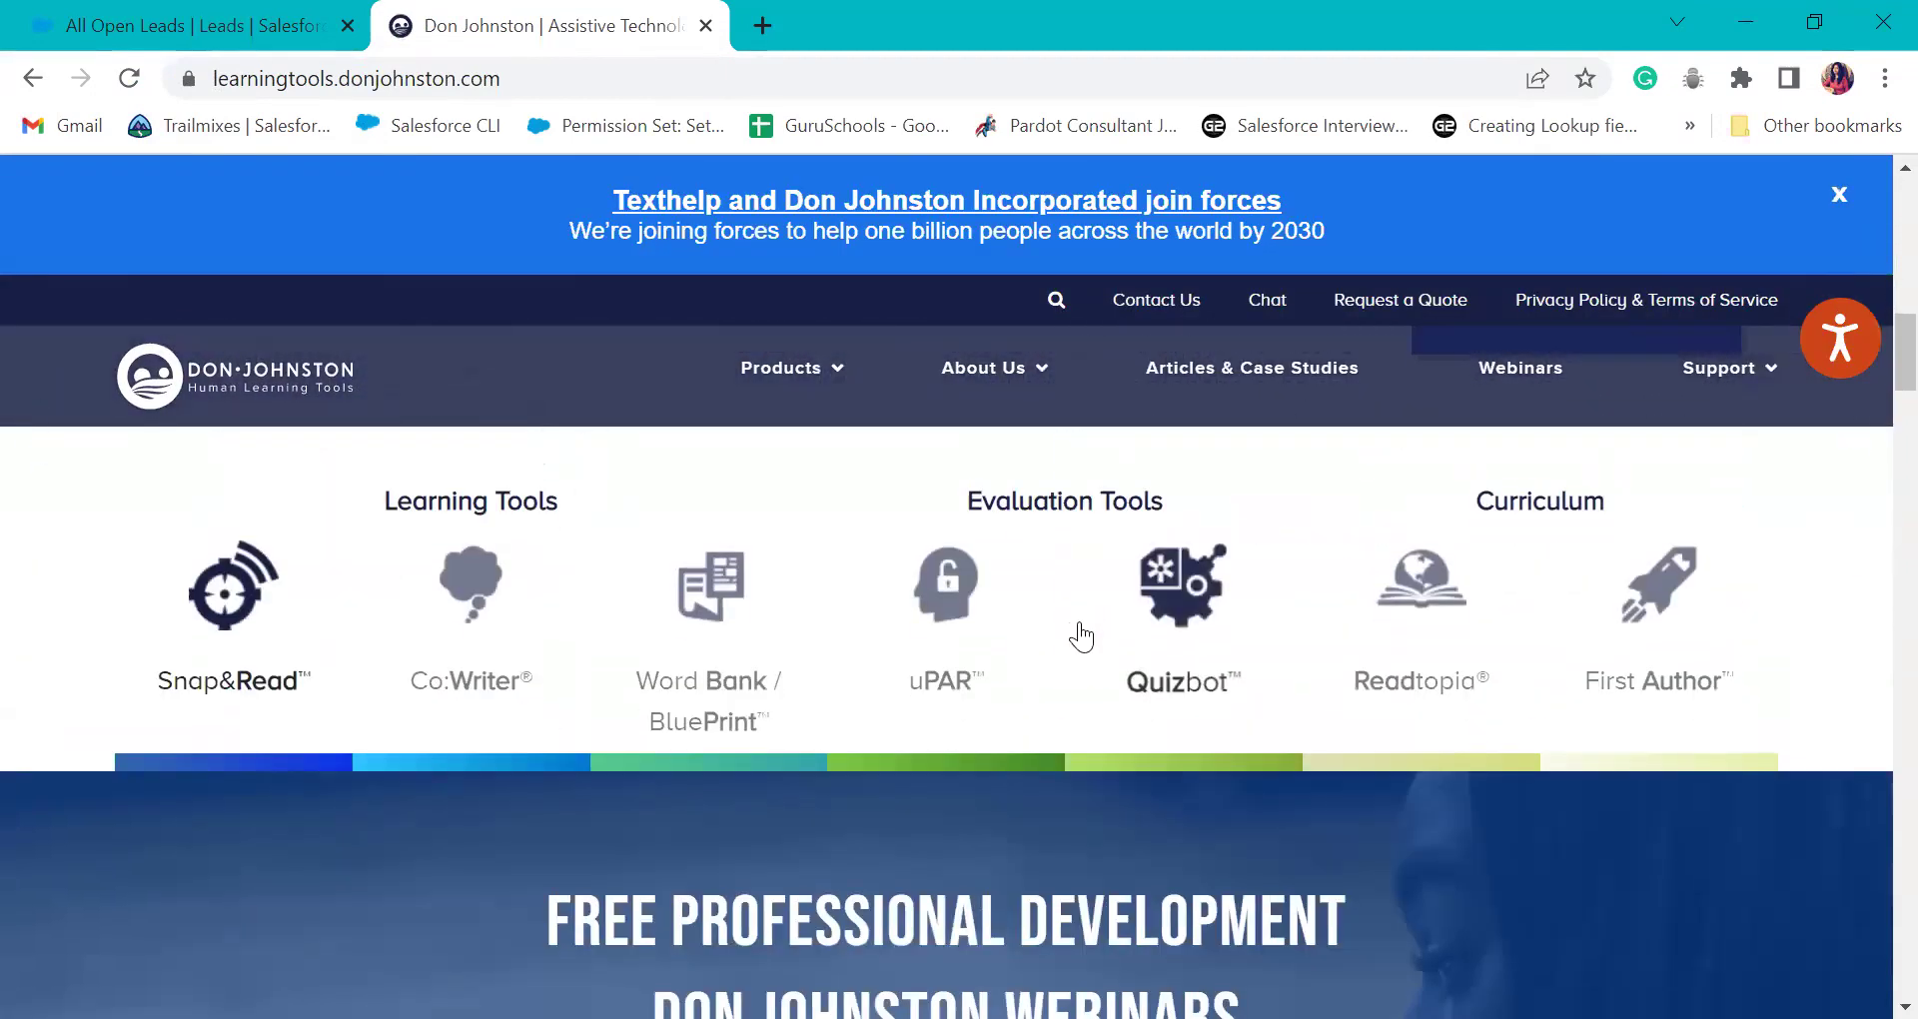
pyautogui.scroll(-5, 1109, 770)
pyautogui.scroll(6, 1109, 770)
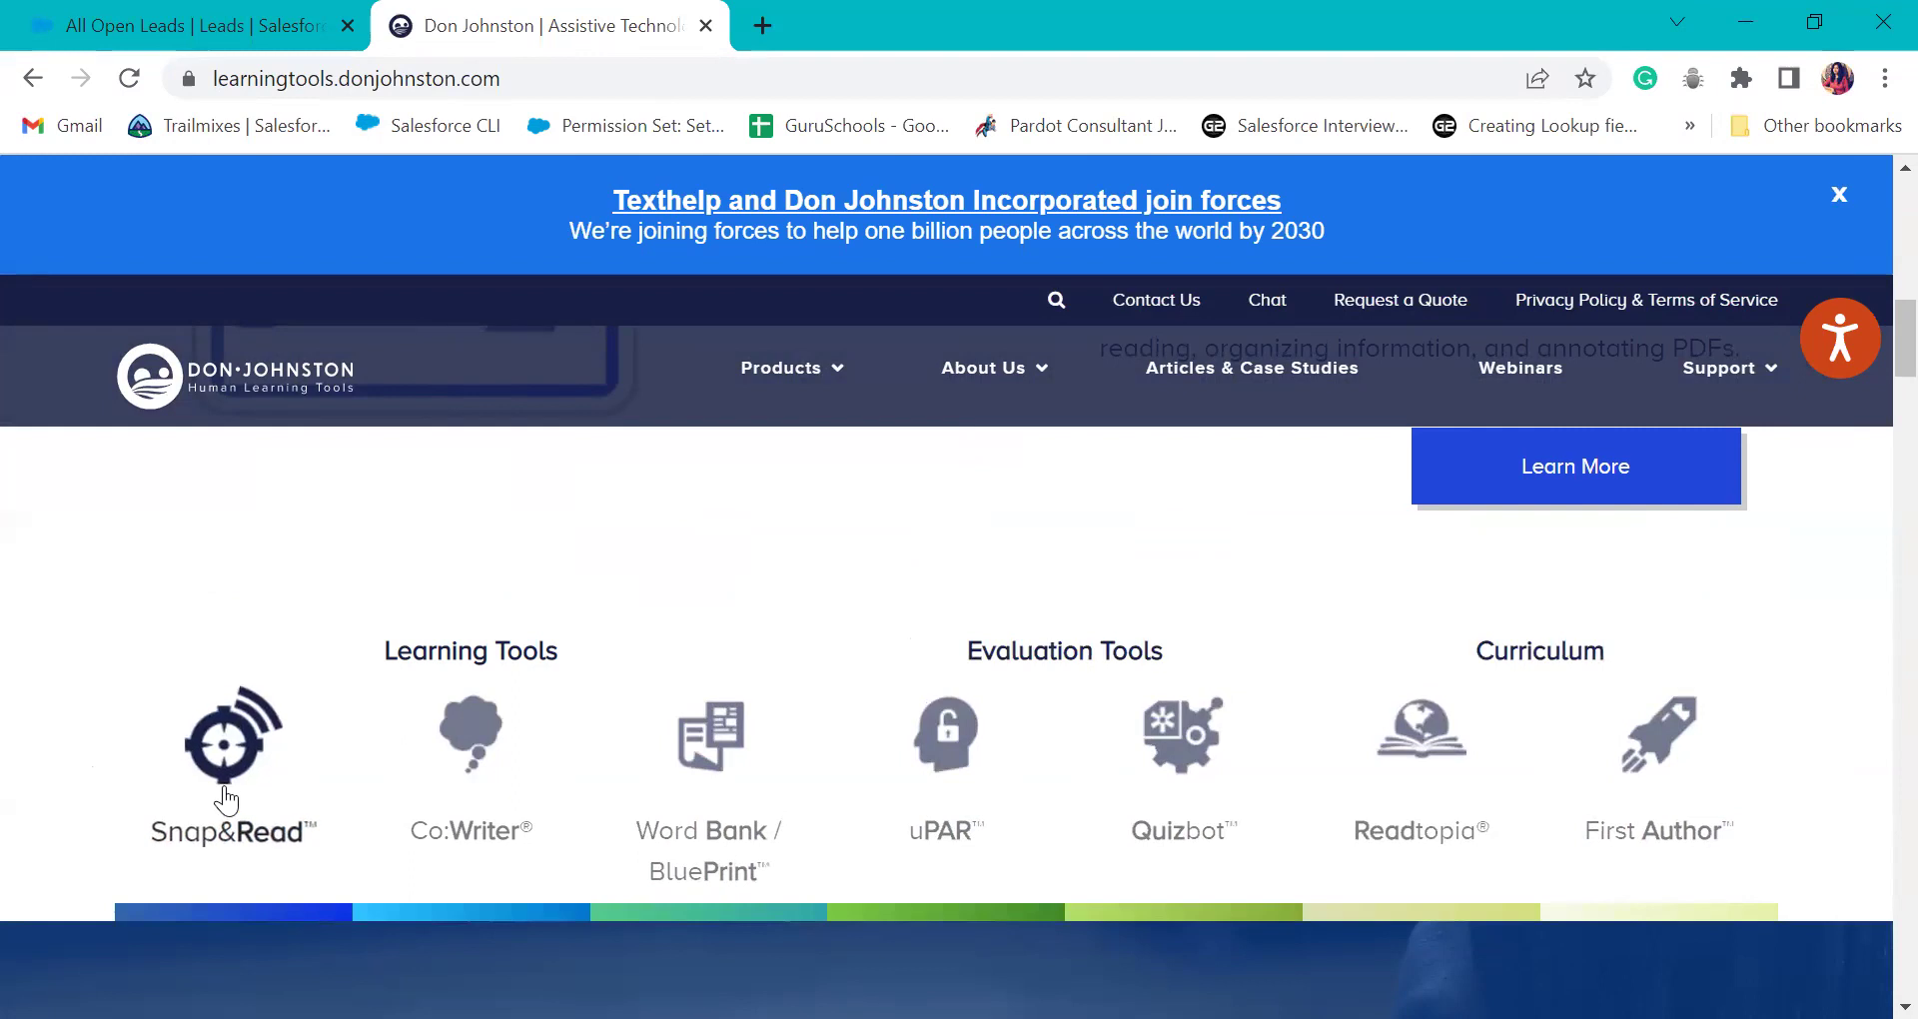
pyautogui.scroll(5, 228, 770)
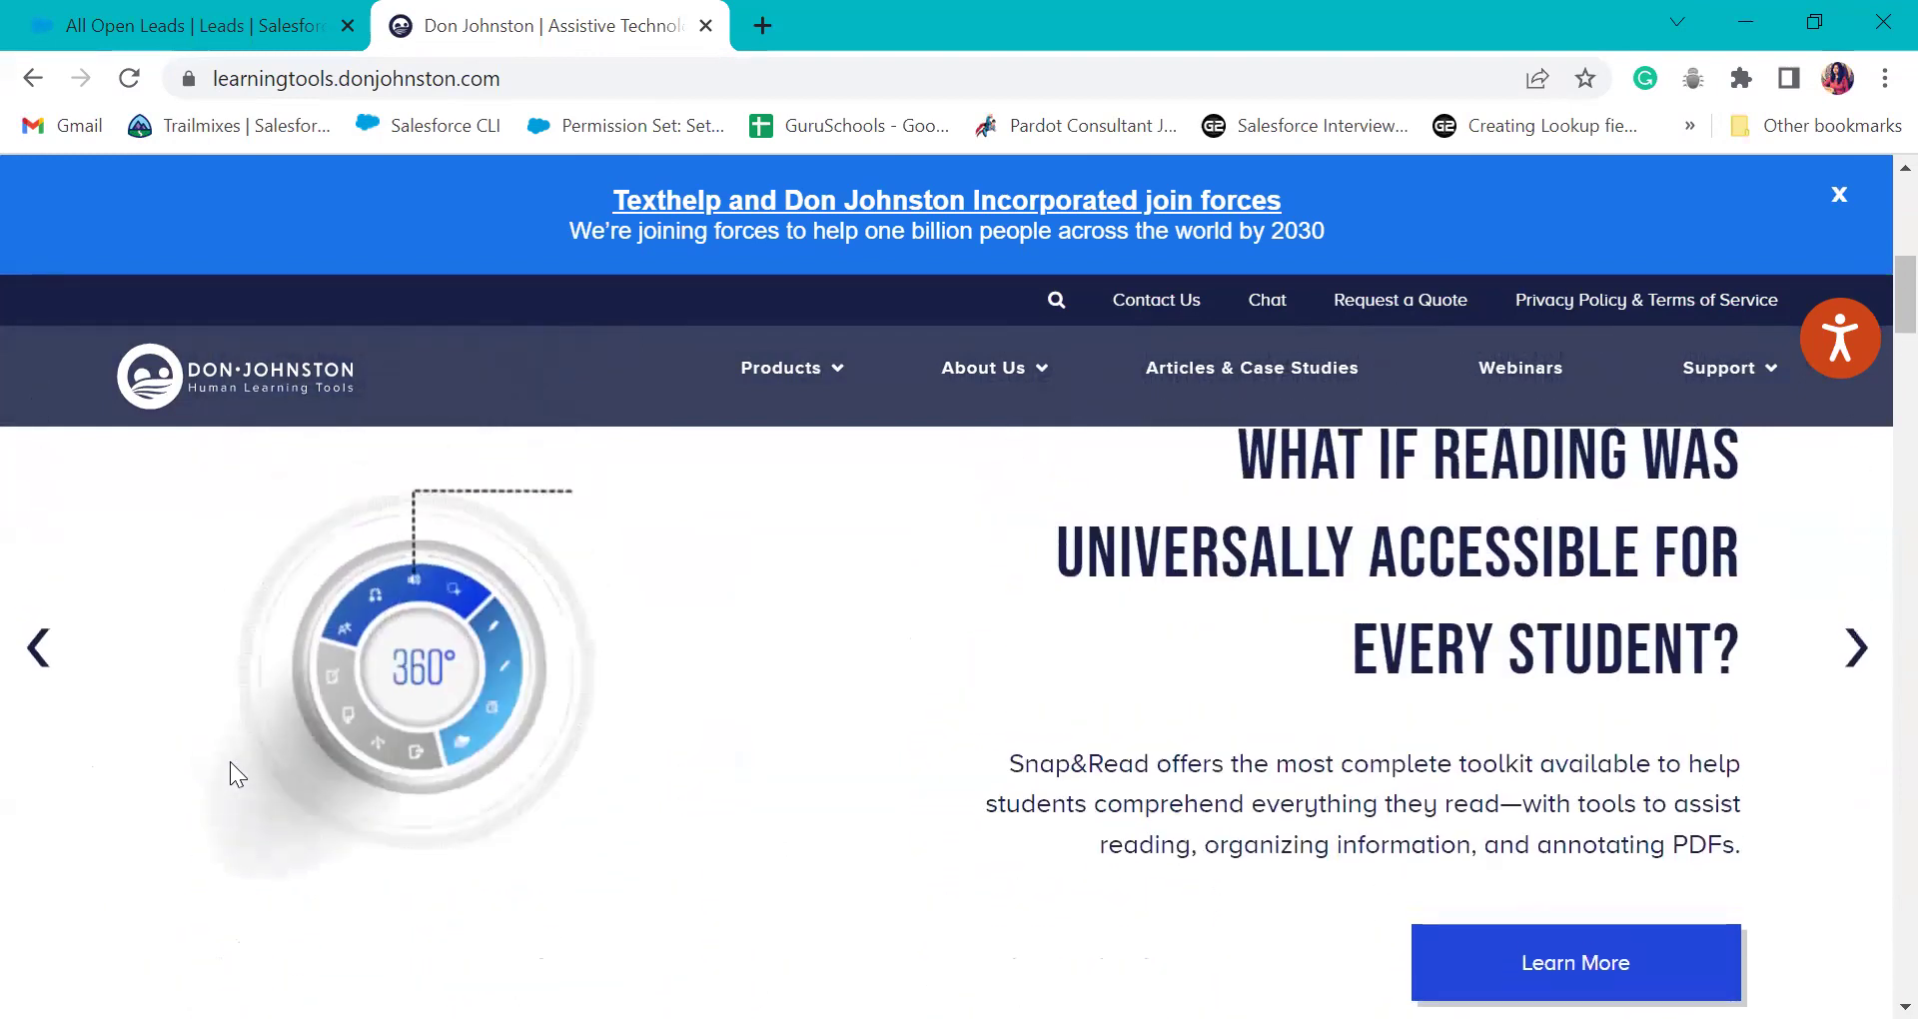
pyautogui.scroll(-11, 801, 760)
pyautogui.scroll(-12, 801, 759)
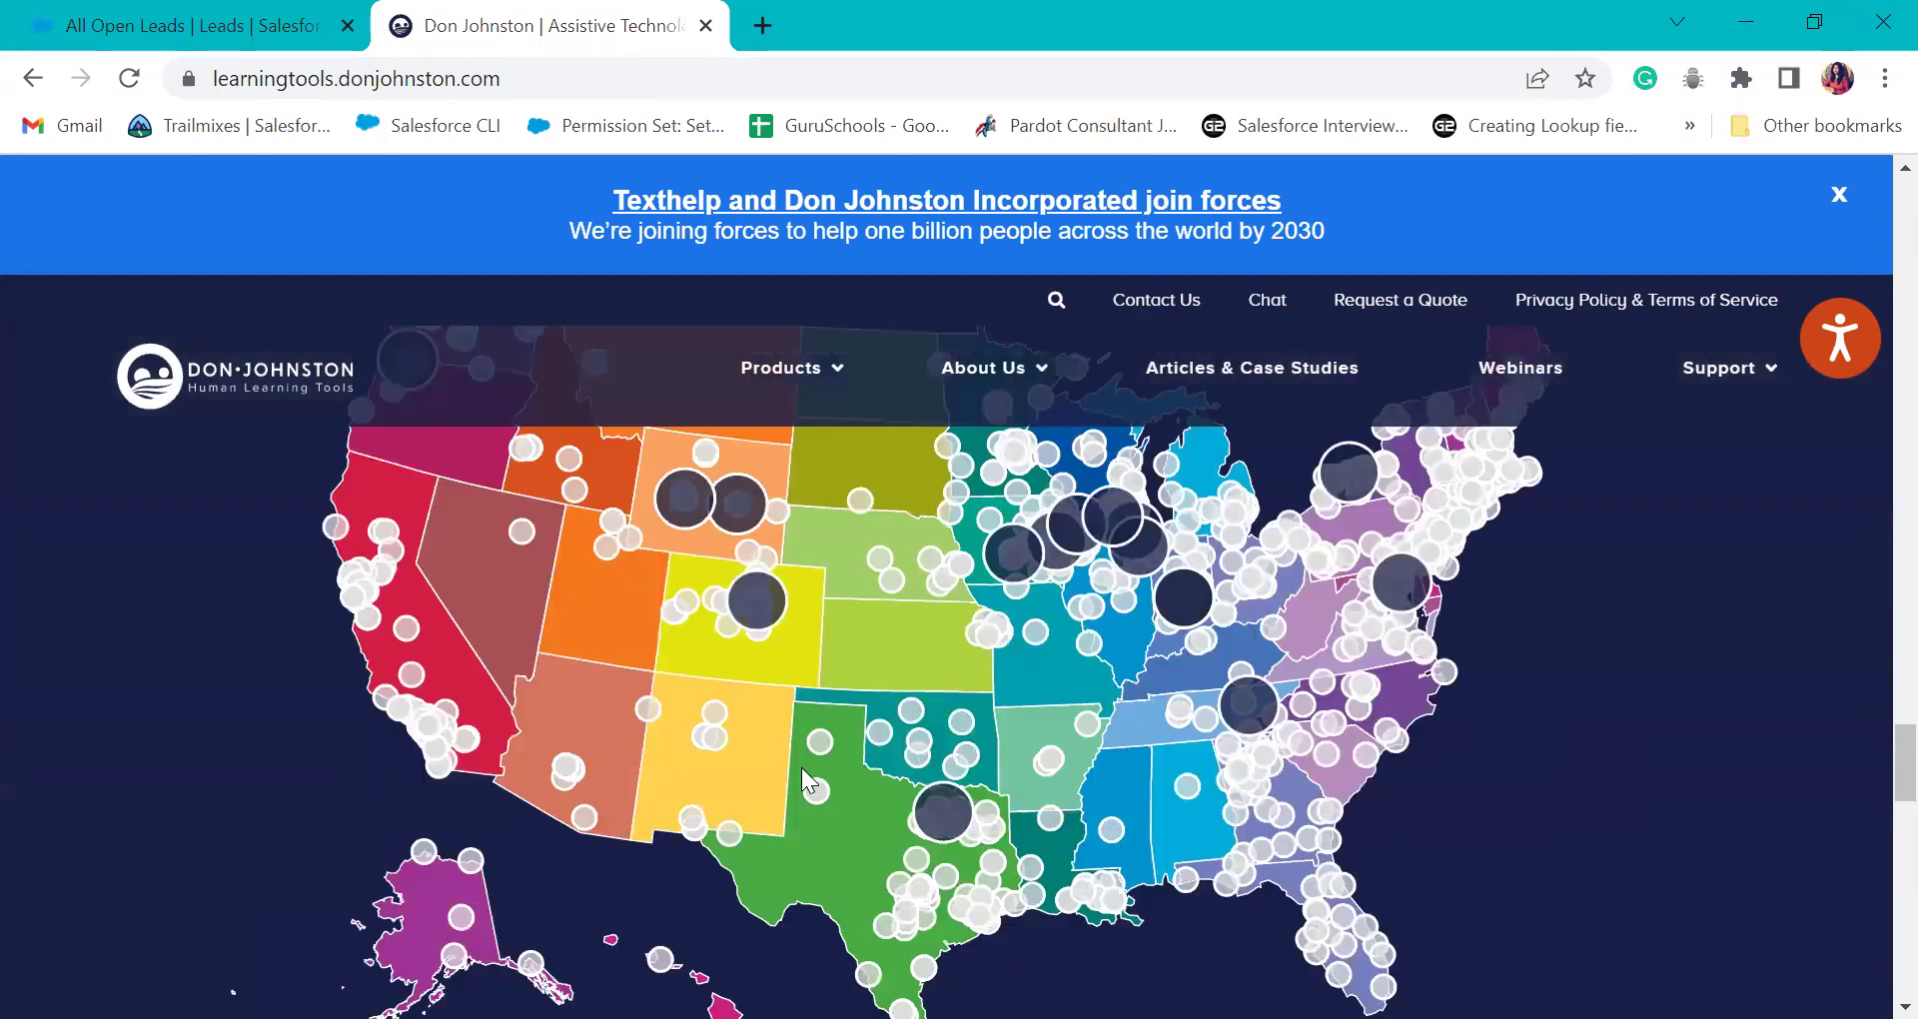
pyautogui.scroll(-10, 802, 770)
pyautogui.scroll(3, 801, 769)
pyautogui.scroll(-3, 801, 770)
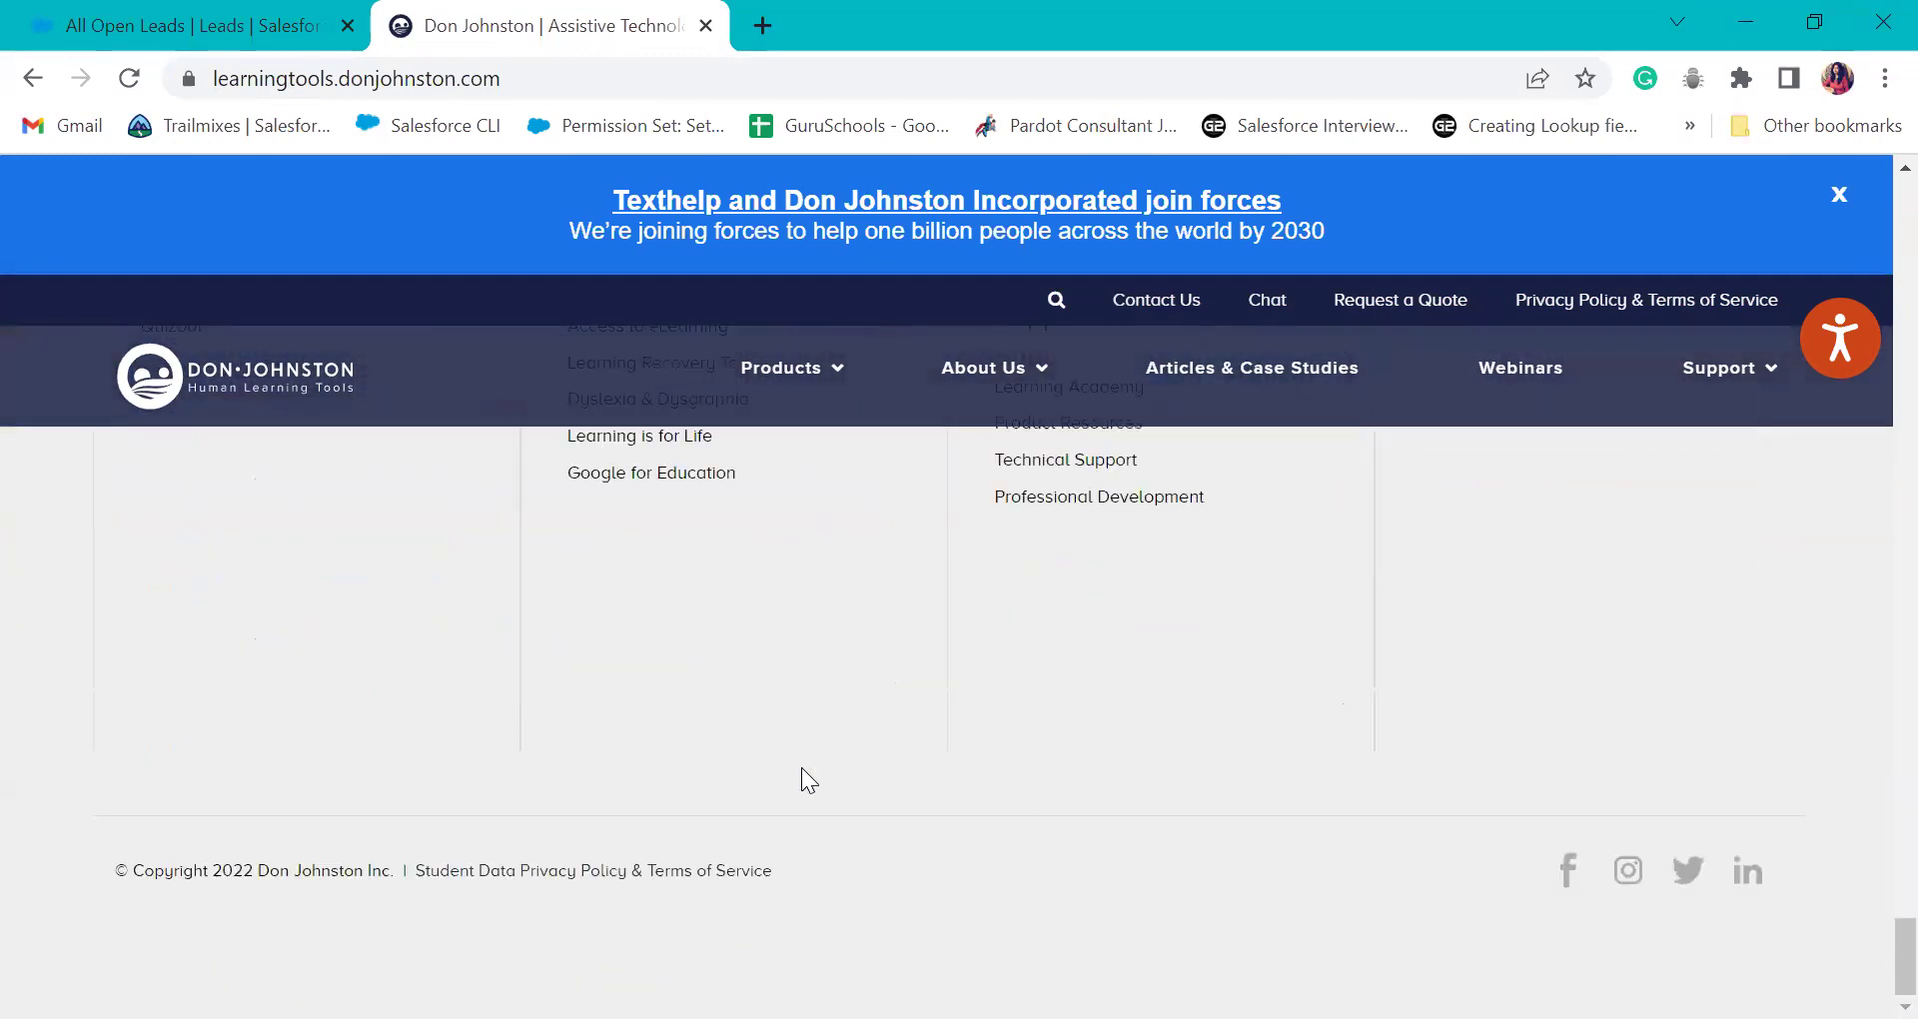
pyautogui.scroll(10, 807, 779)
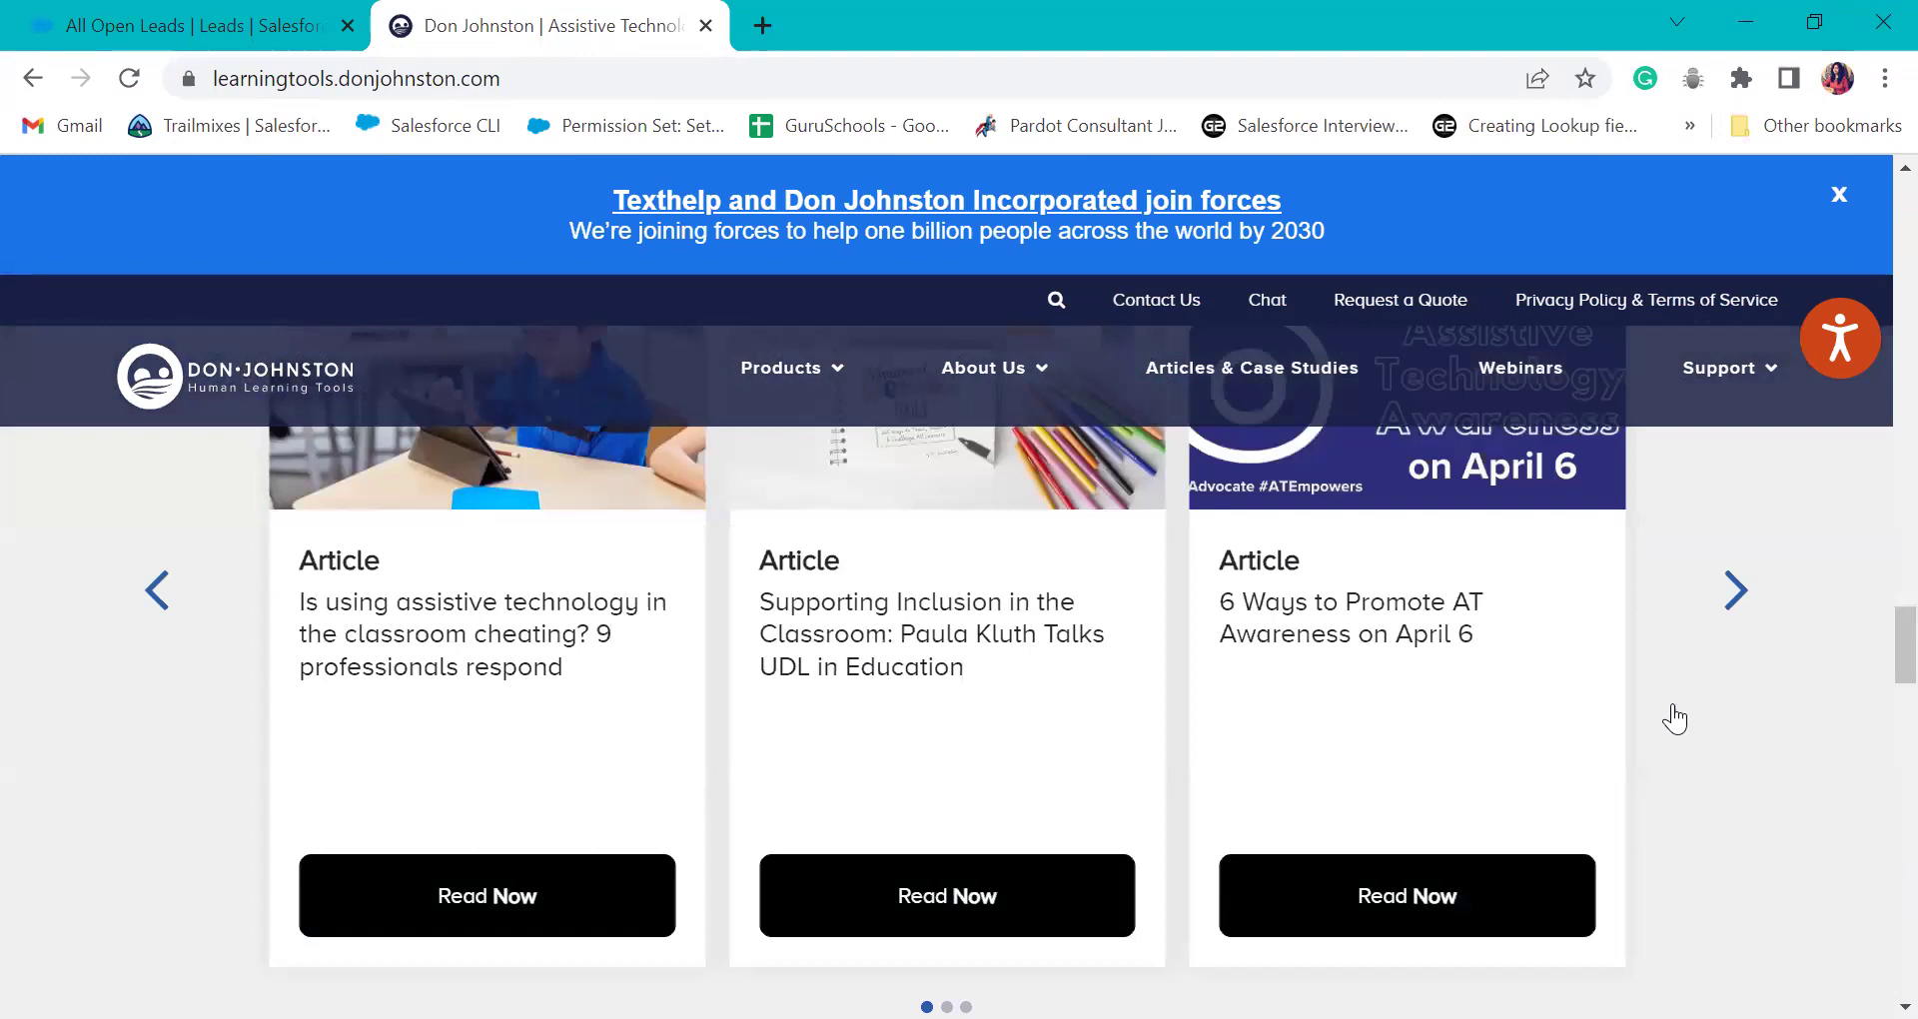
pyautogui.scroll(2, 1674, 717)
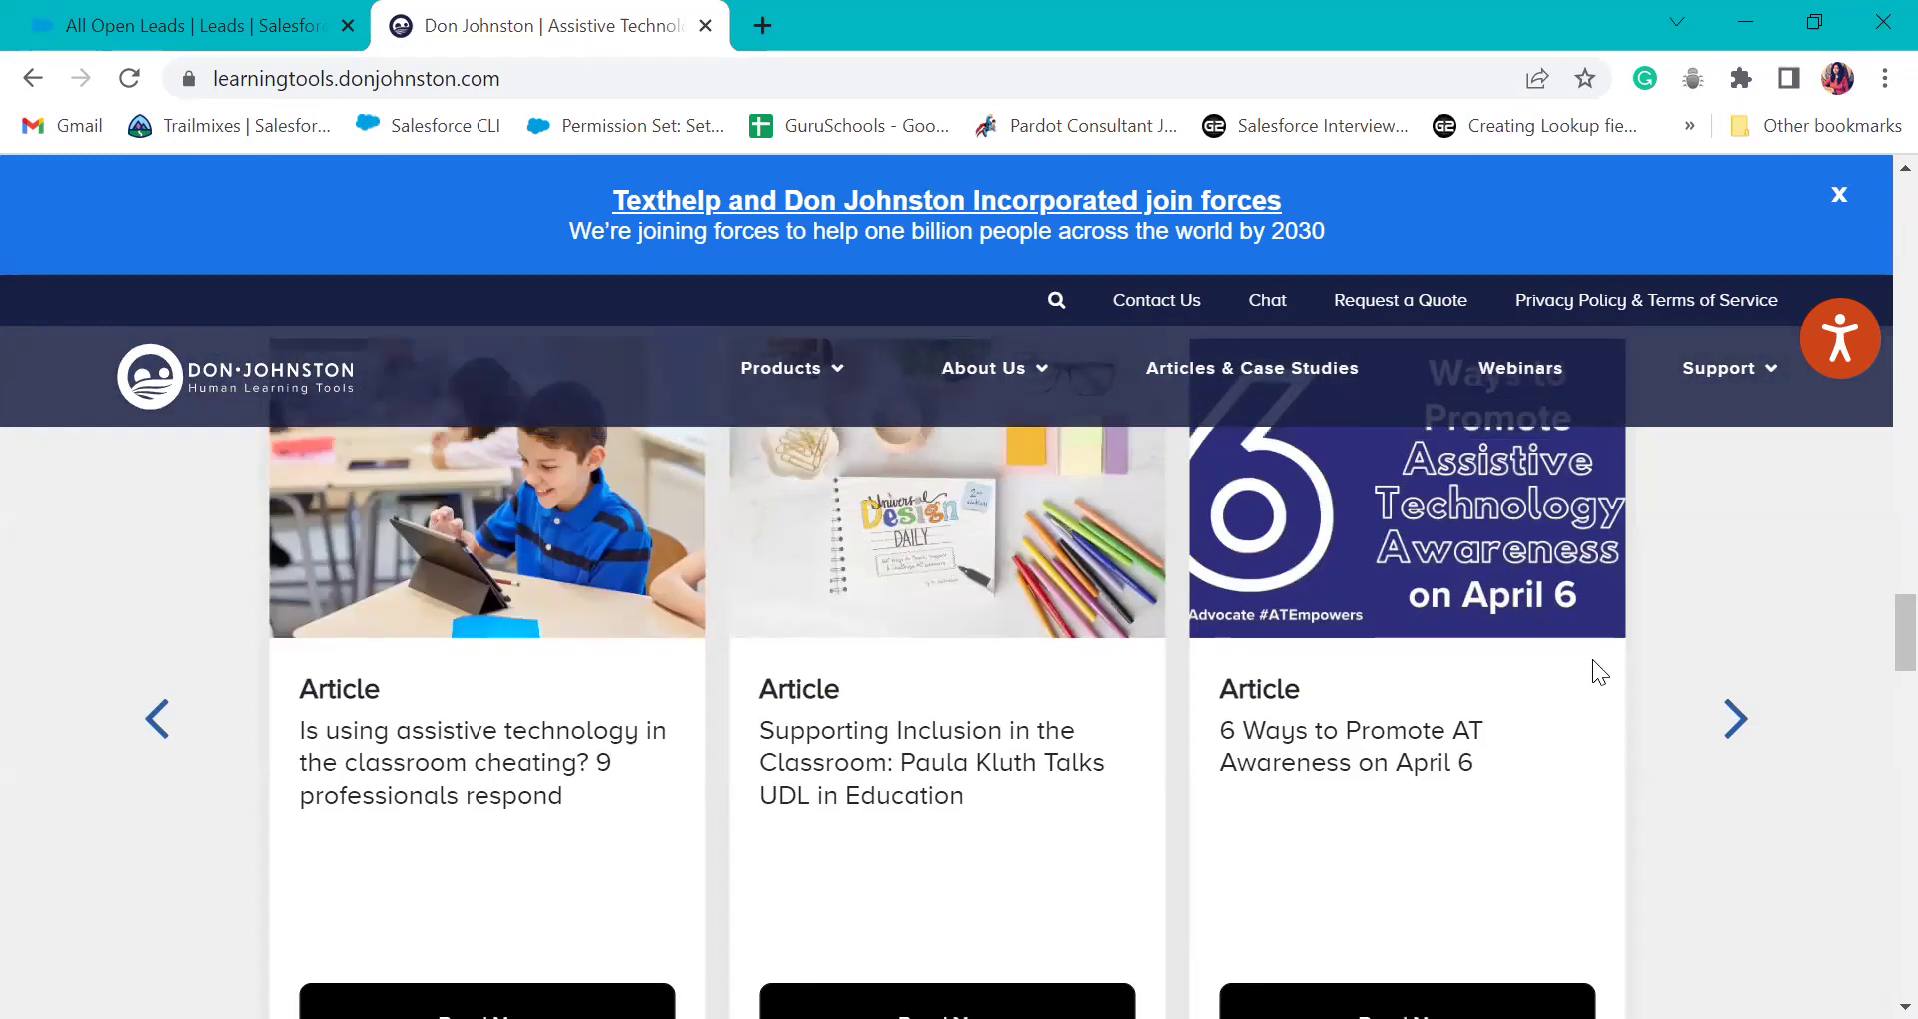
pyautogui.scroll(15, 1598, 674)
pyautogui.scroll(8, 1594, 676)
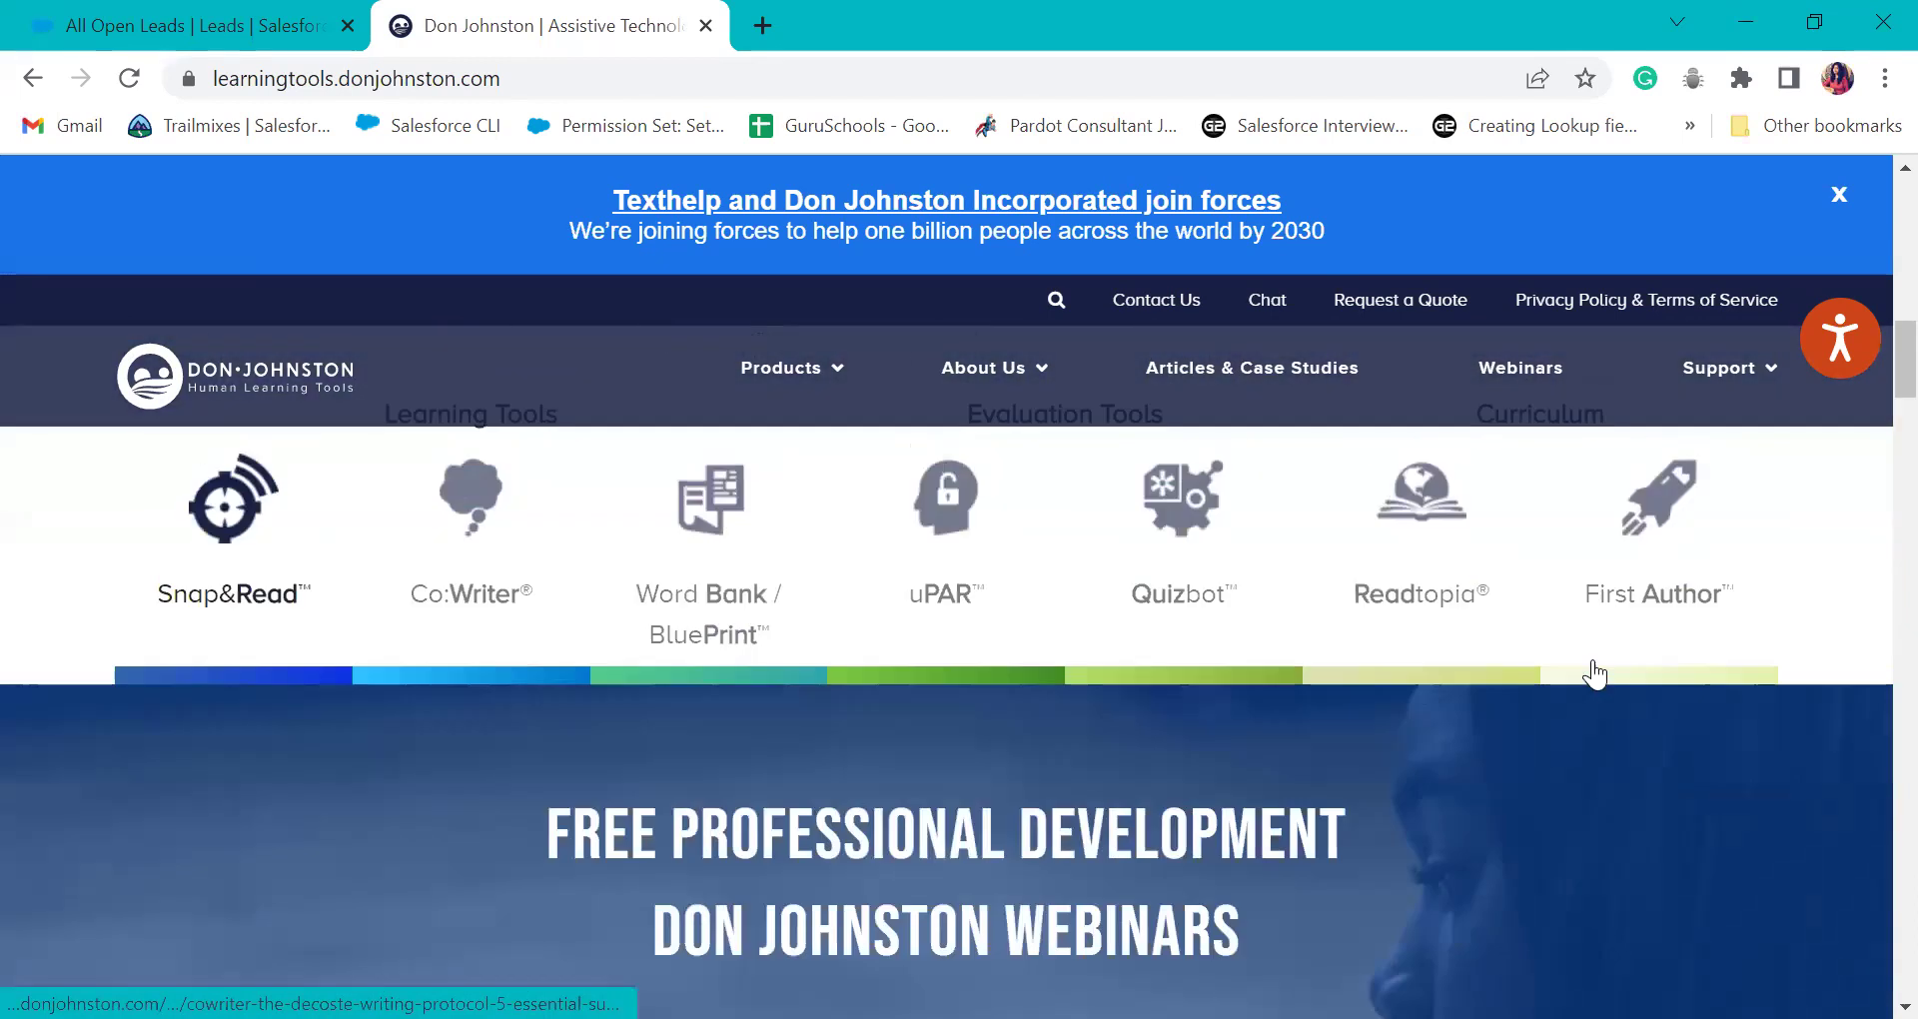
pyautogui.scroll(8, 1595, 675)
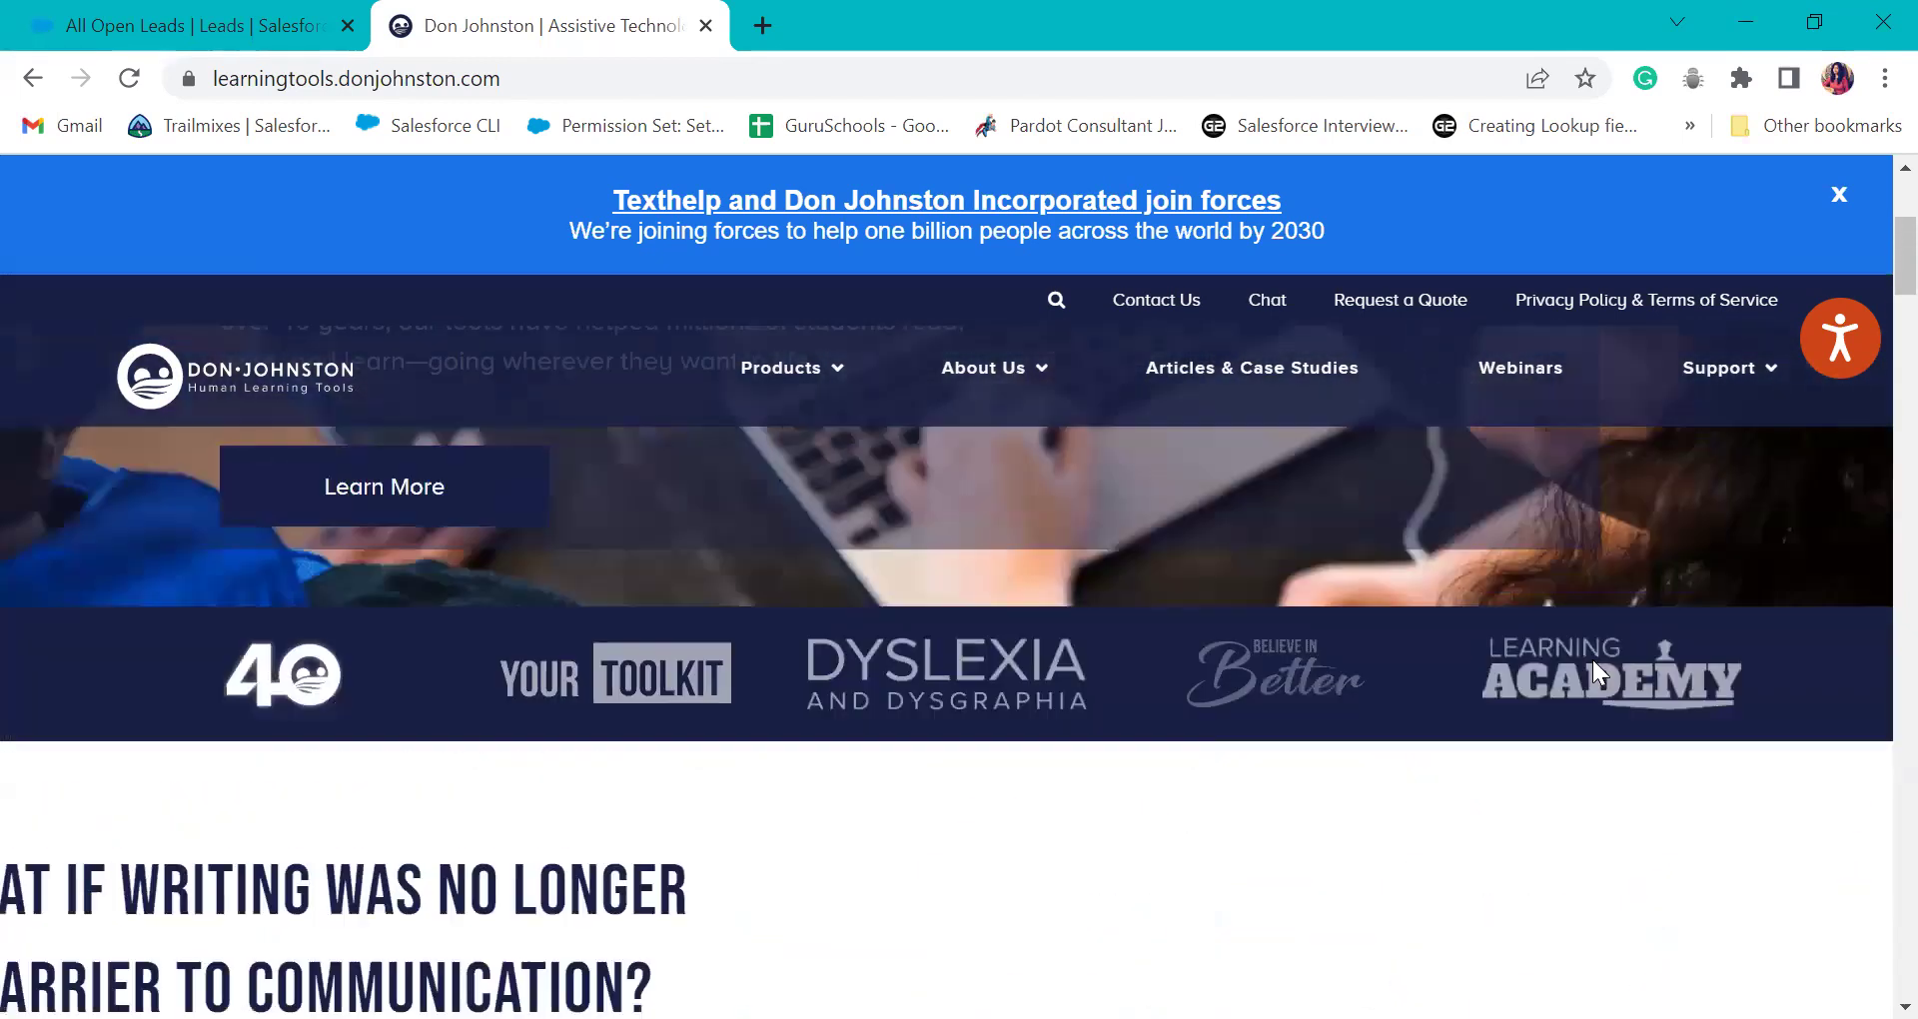
pyautogui.scroll(1, 1592, 659)
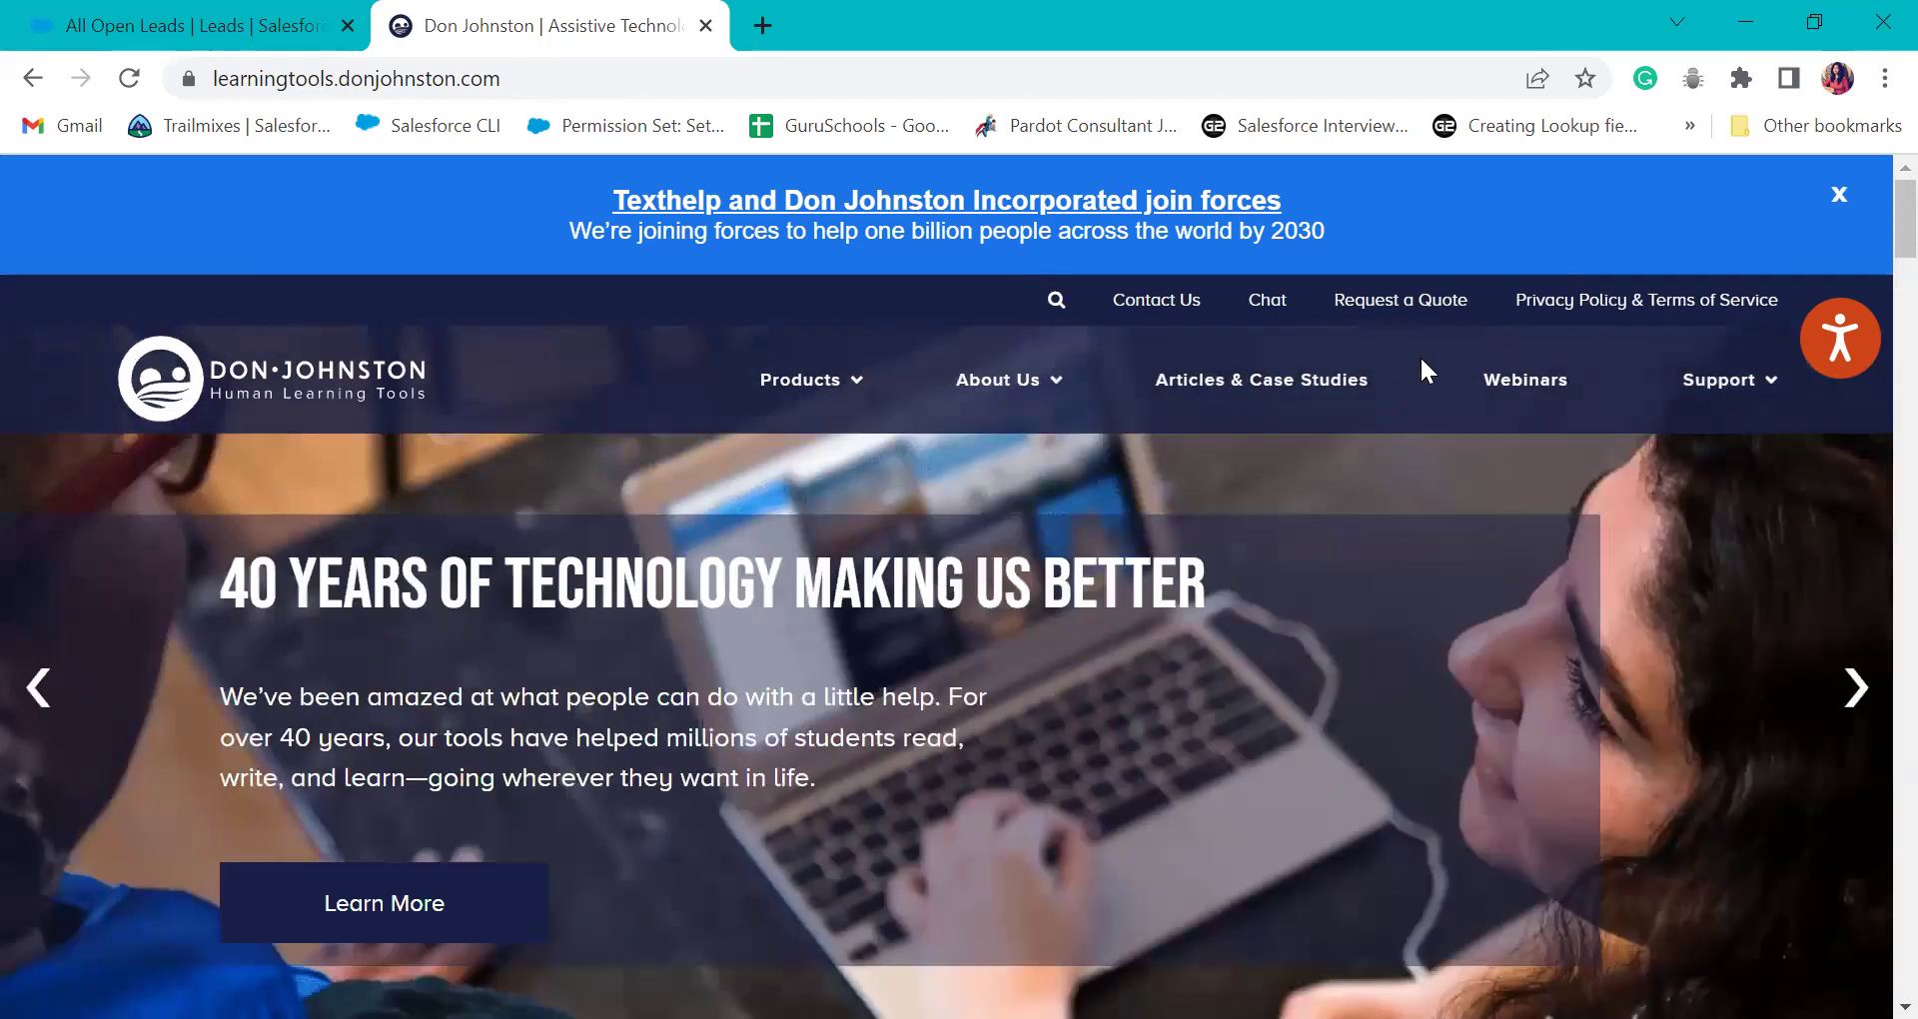
# - Review the fields of the website's Request a Quote form, then close the form and the website without submitting
pyautogui.click(1414, 300)
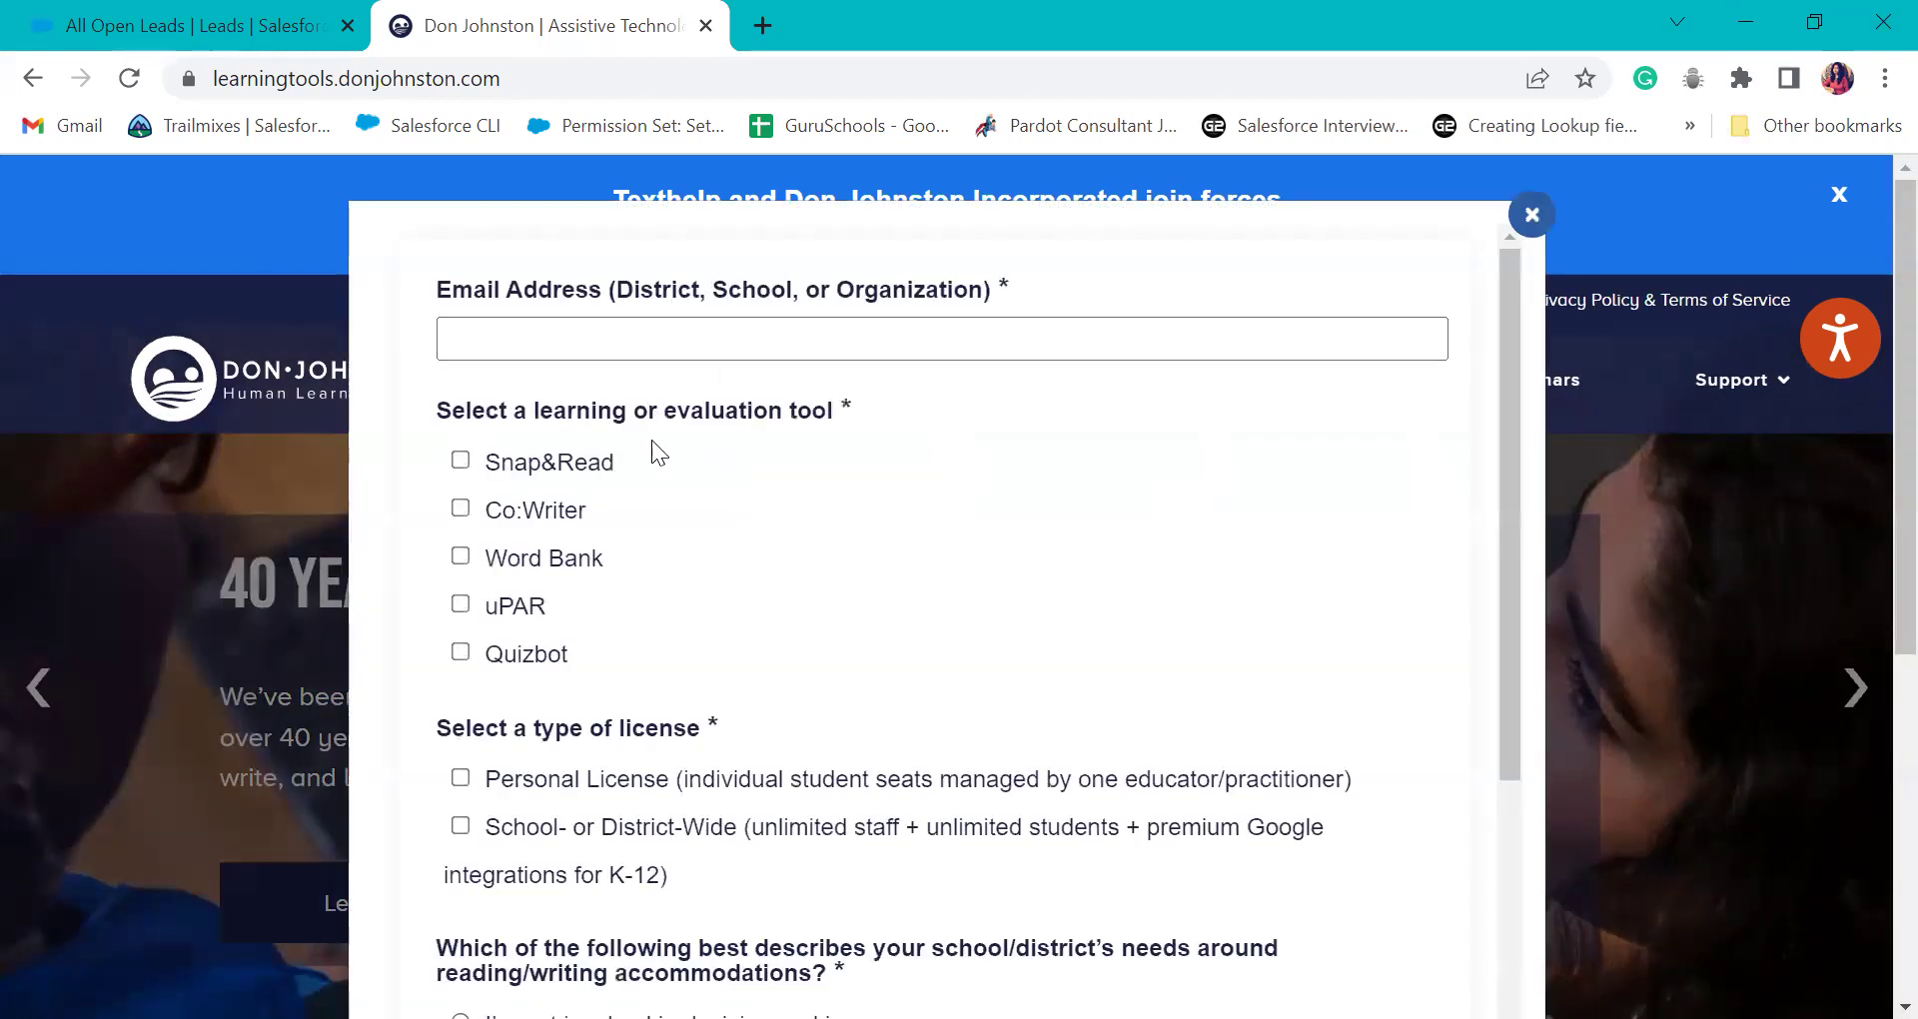
pyautogui.scroll(-1, 654, 494)
pyautogui.scroll(-4, 741, 476)
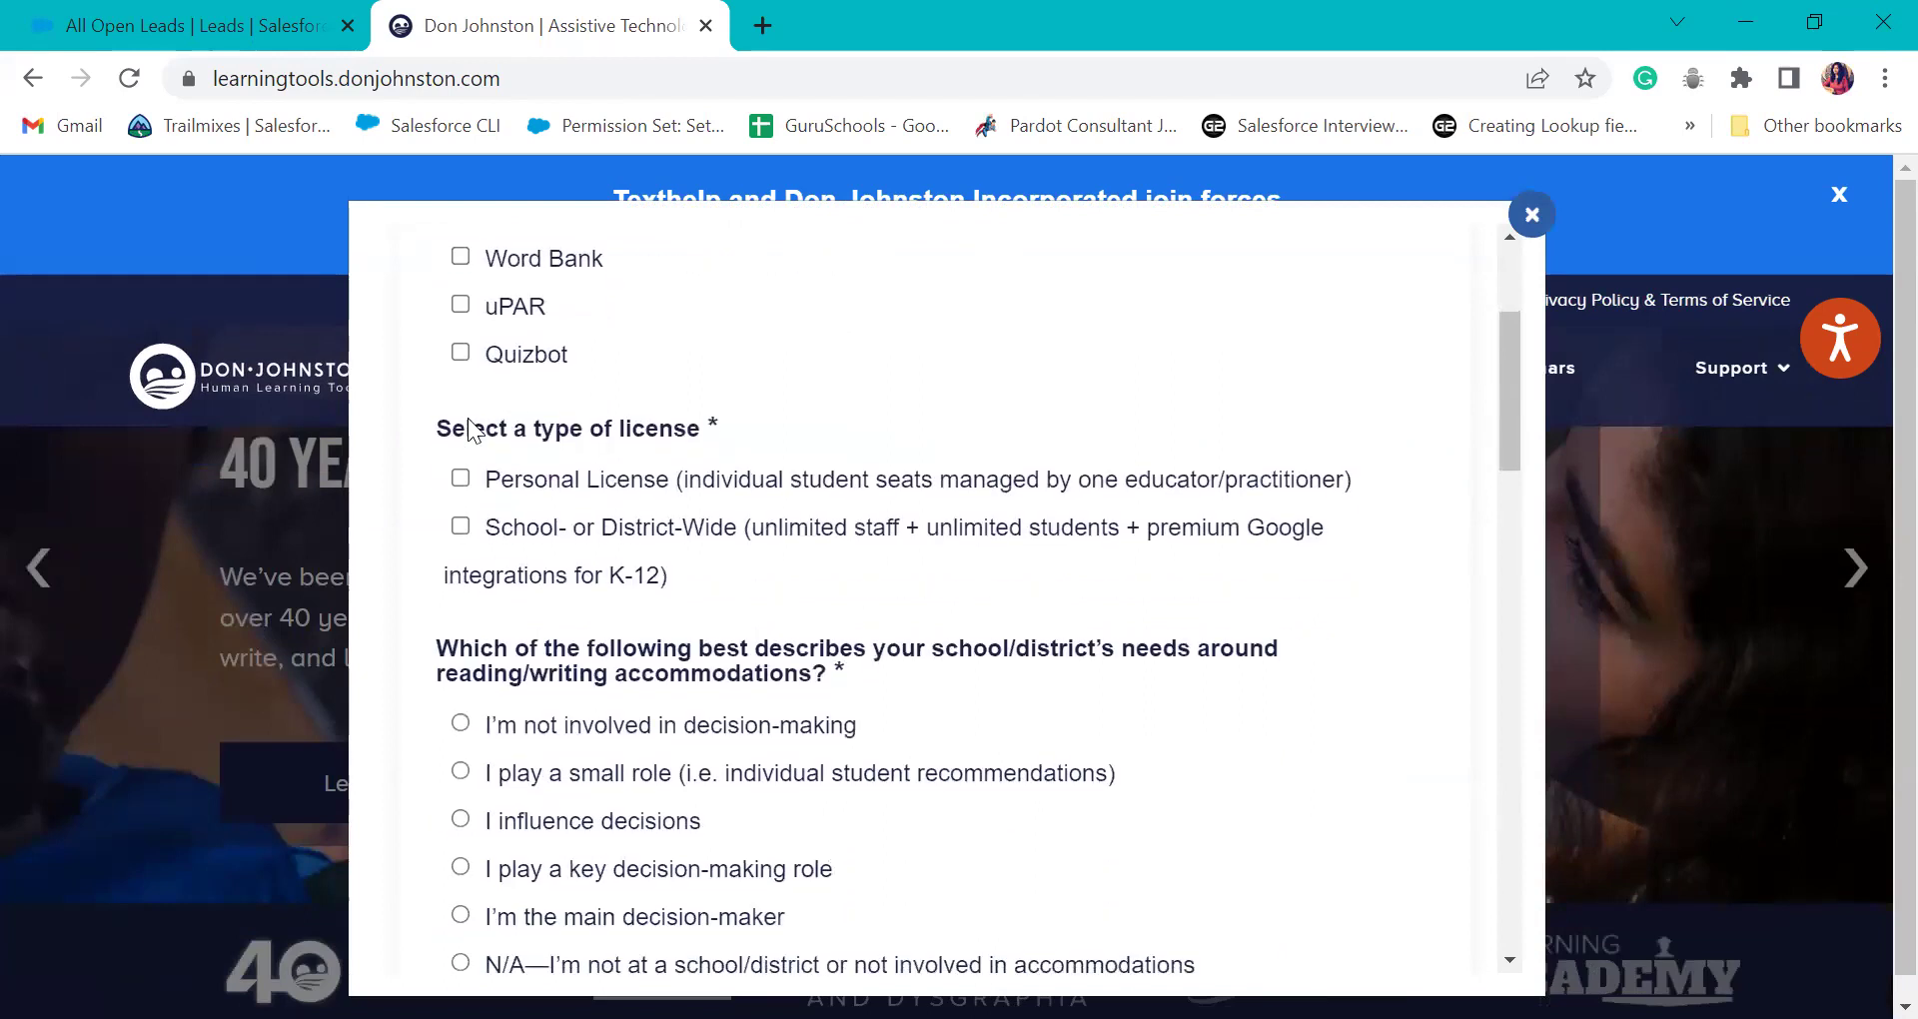
pyautogui.scroll(4, 440, 394)
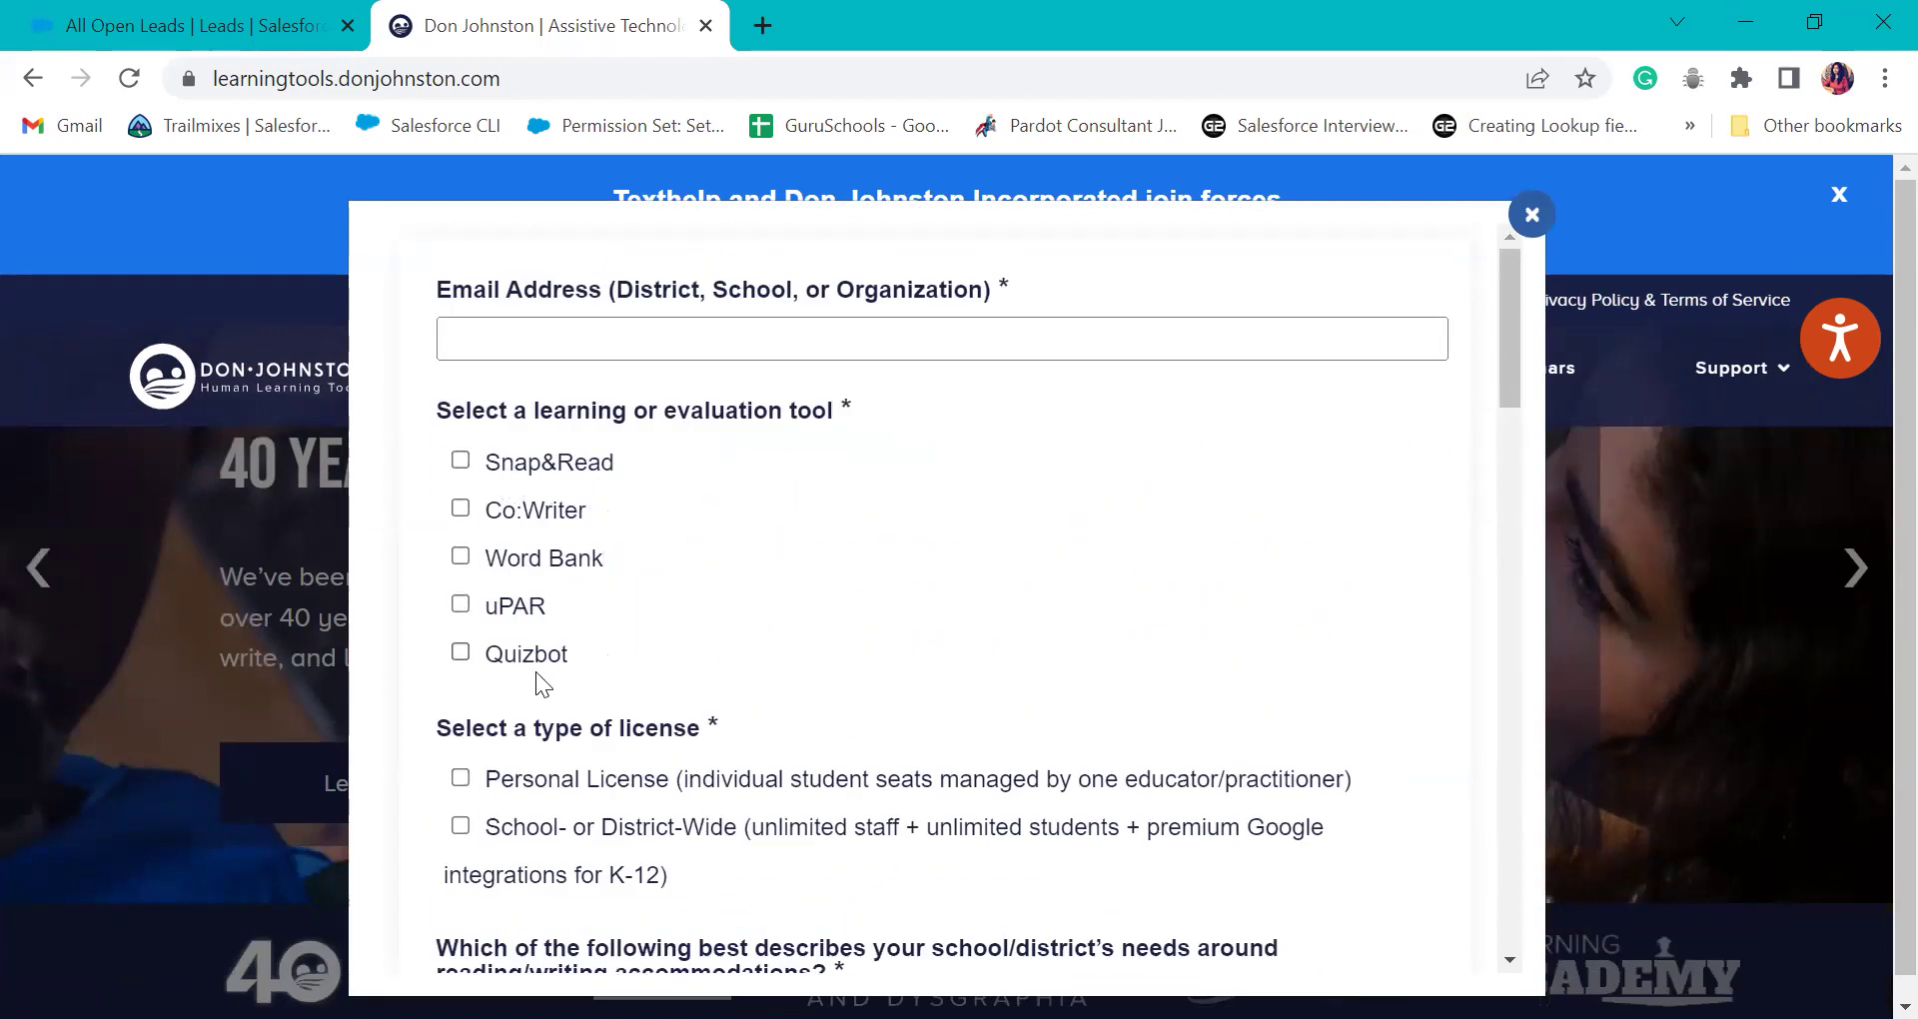
pyautogui.scroll(-6, 539, 690)
pyautogui.scroll(-15, 715, 689)
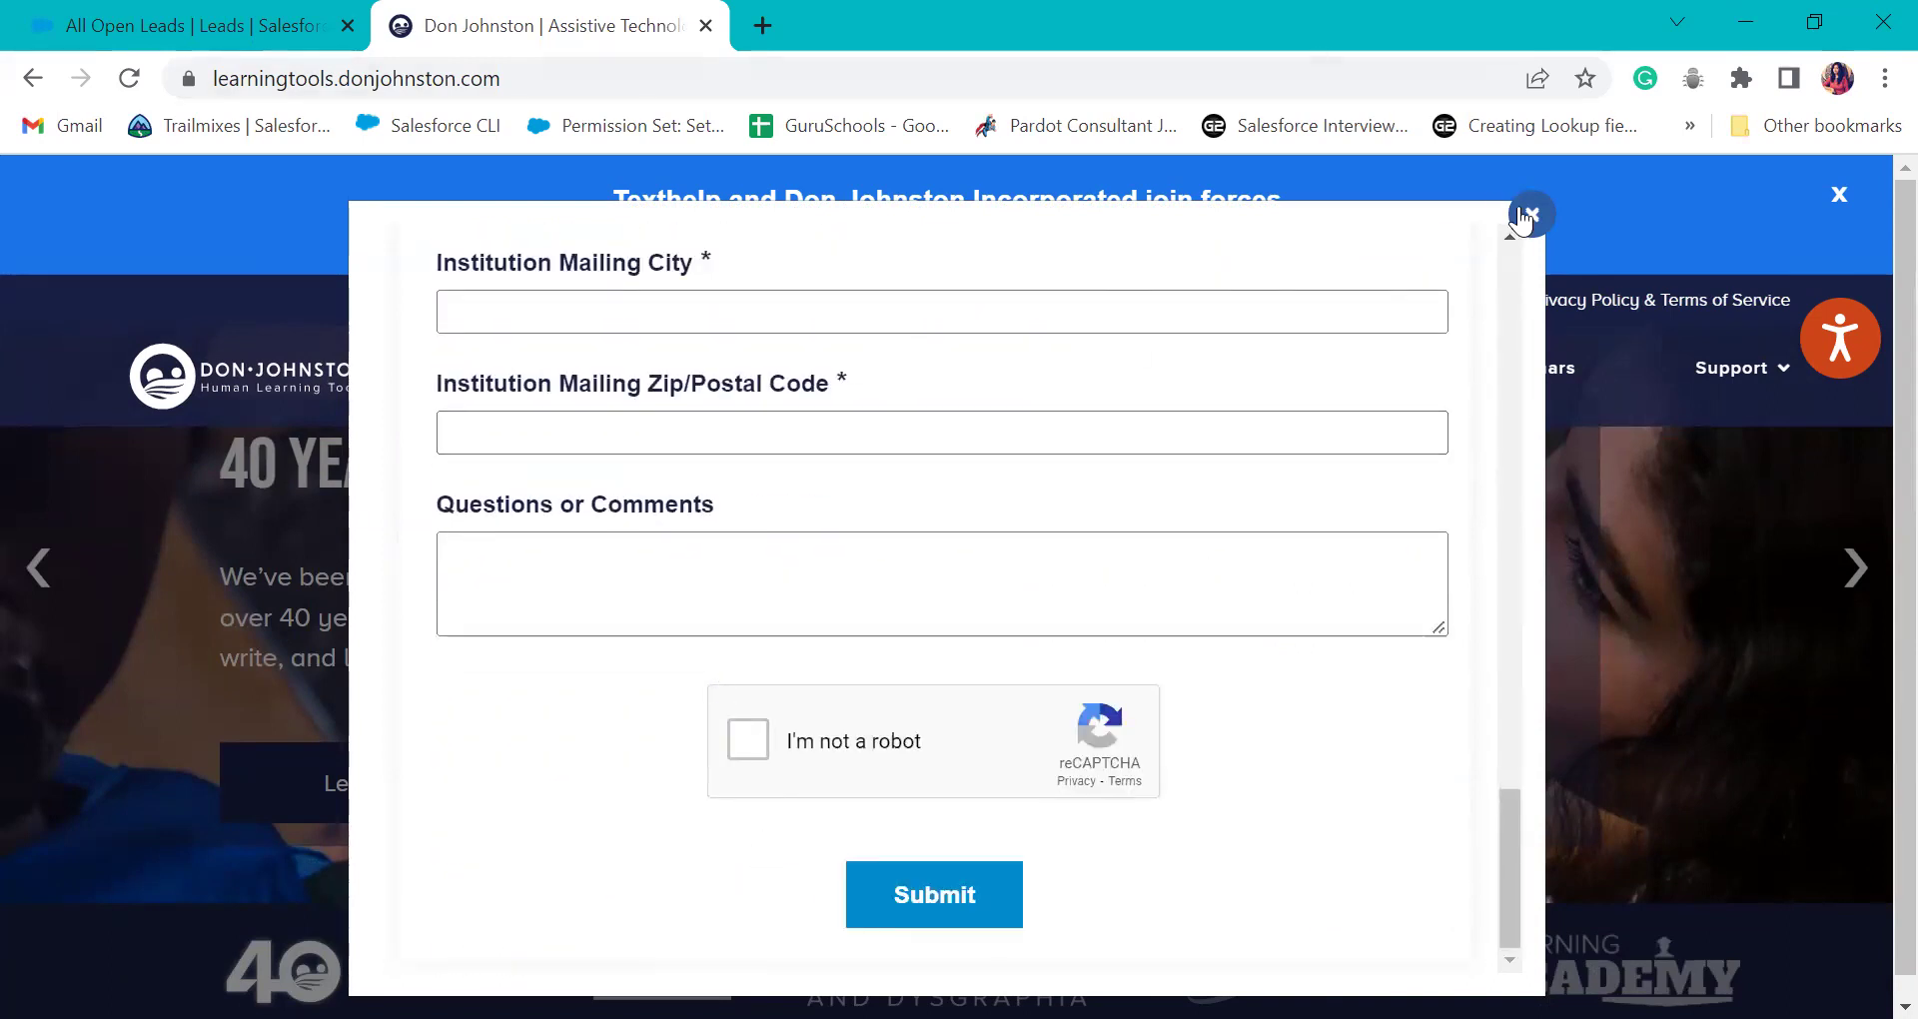
pyautogui.click(1523, 217)
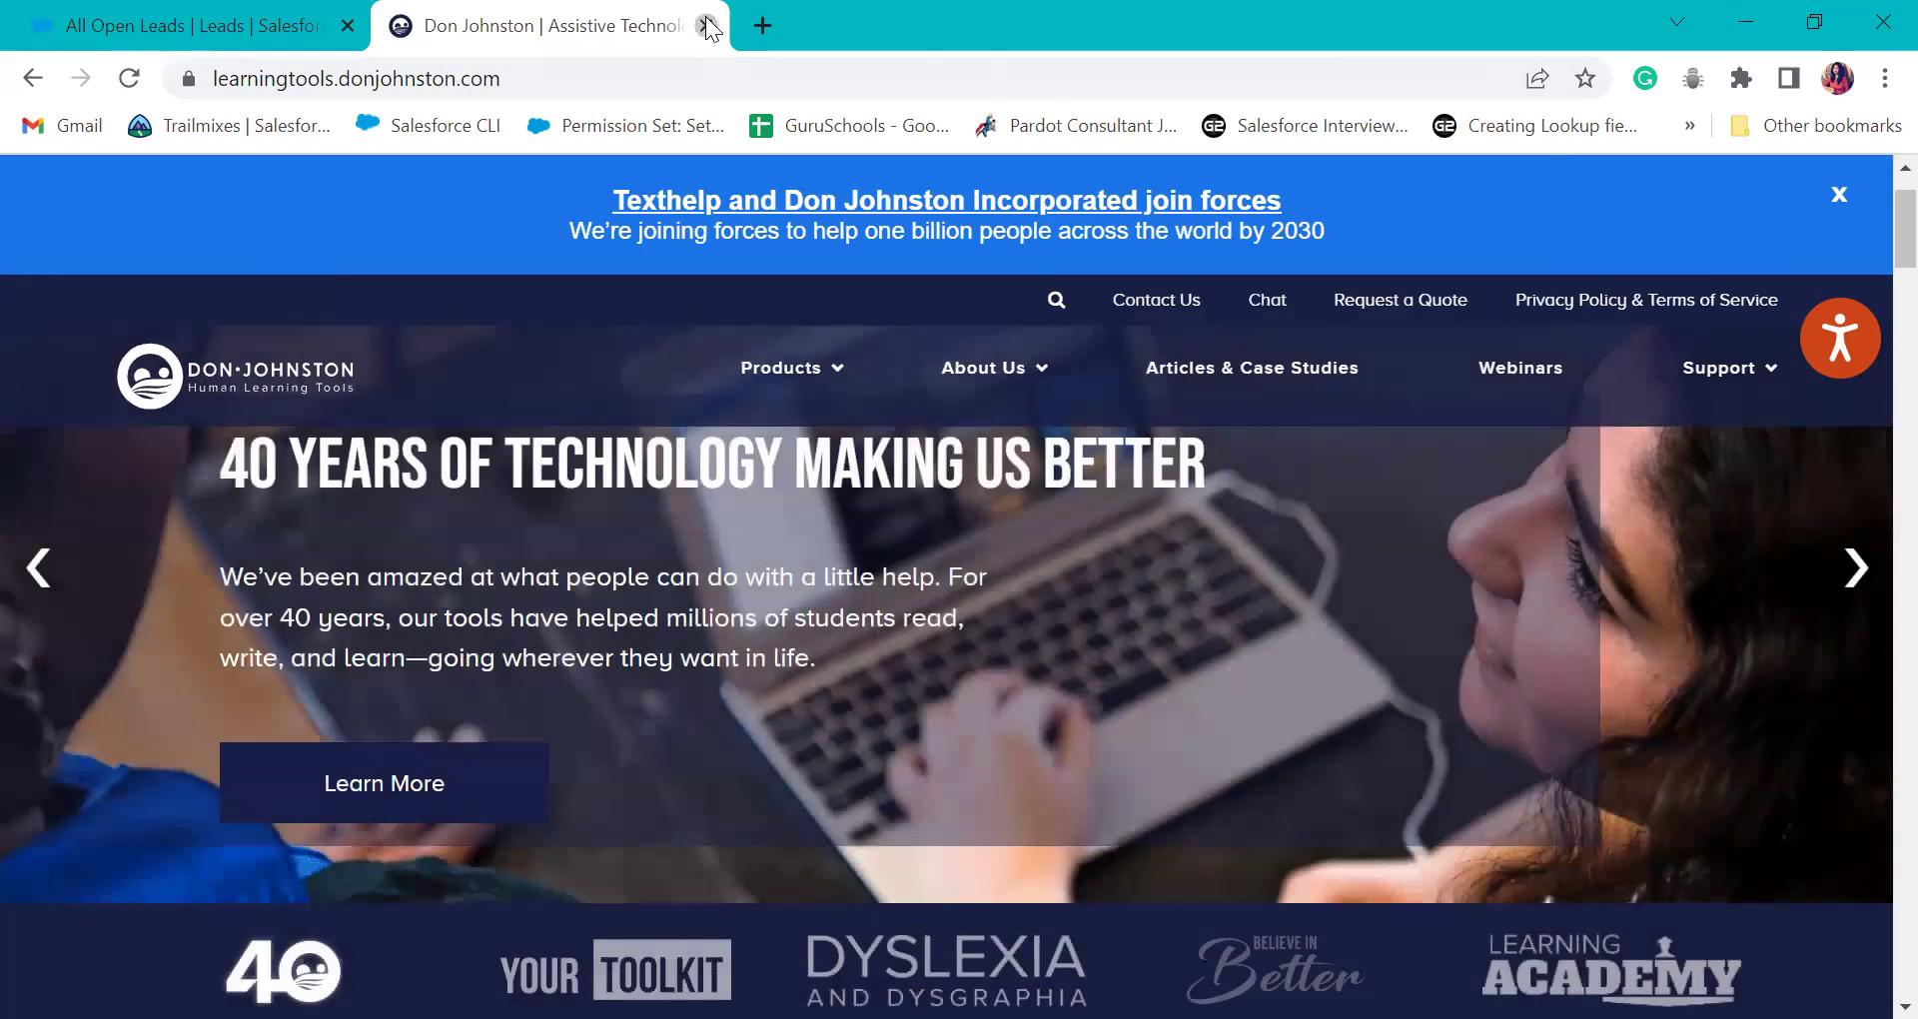
pyautogui.click(705, 25)
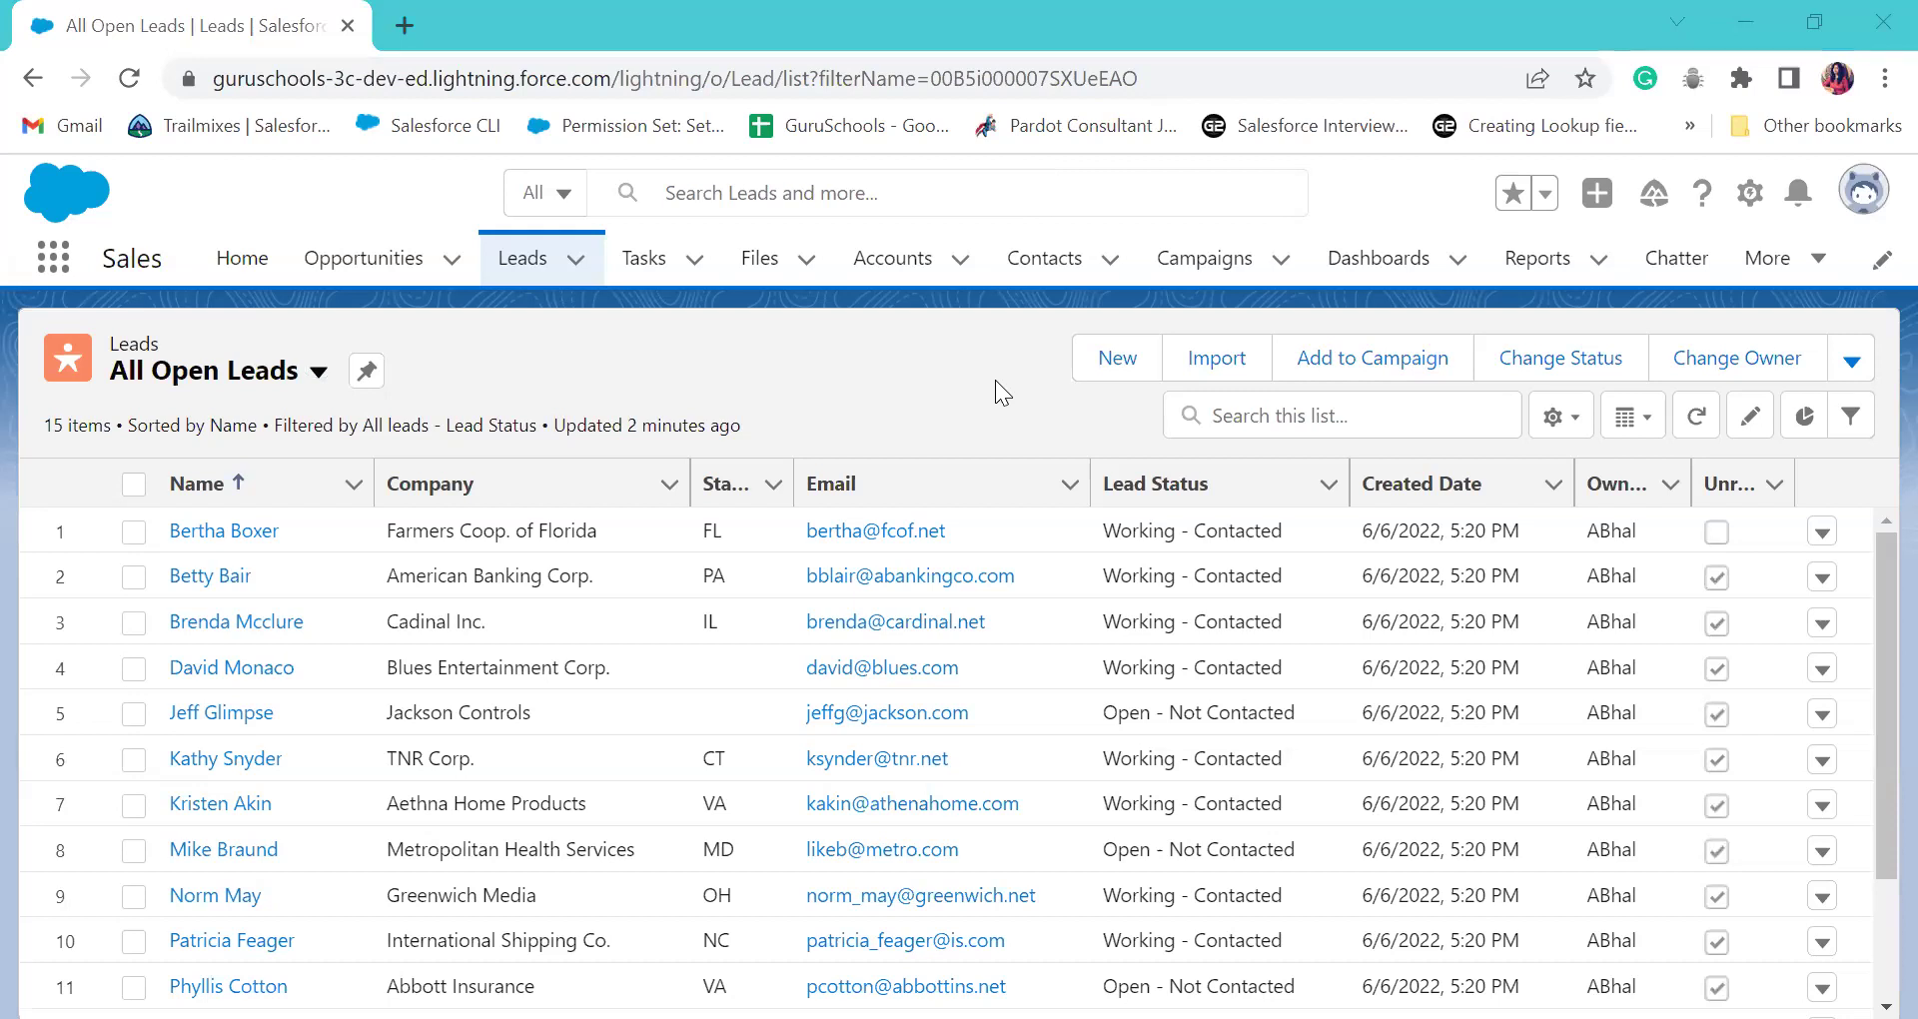
# - Look over the open leads, open the Farmers Coop. of Florida lead and review its detail fields
pyautogui.scroll(-2, 440, 742)
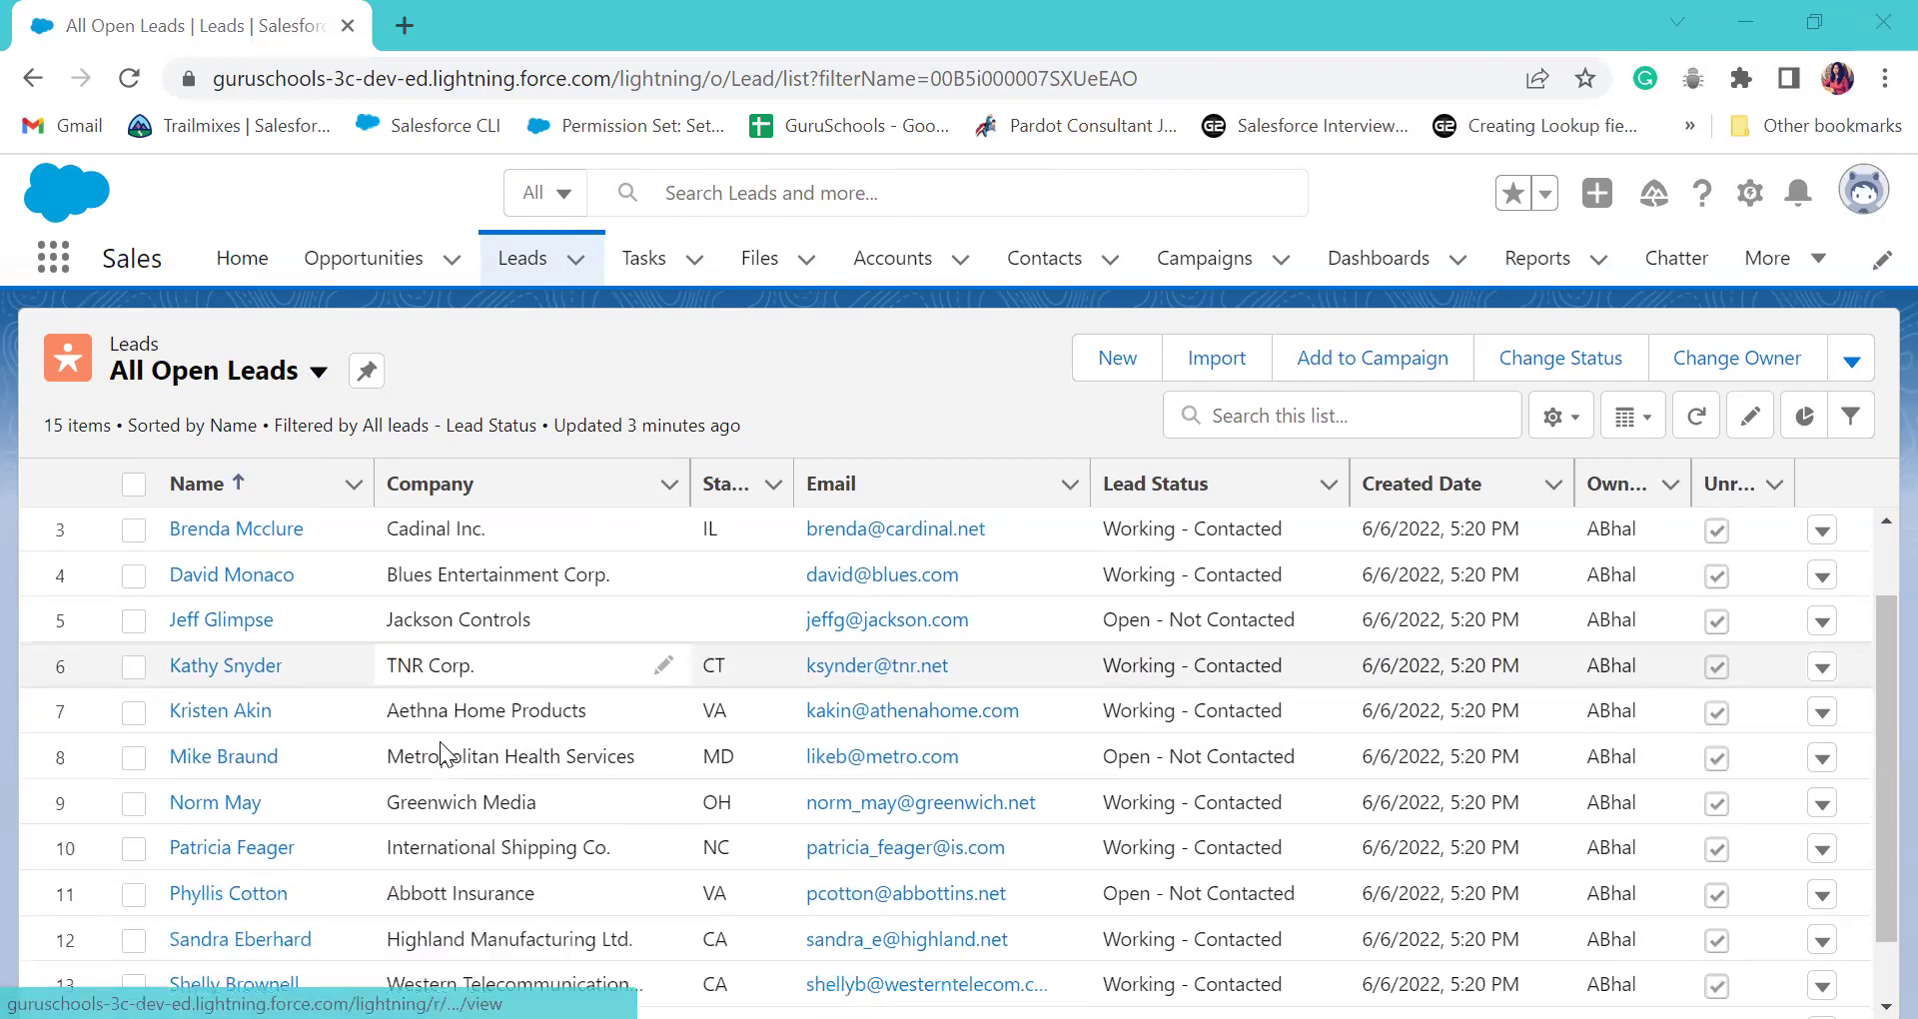
pyautogui.scroll(3, 439, 739)
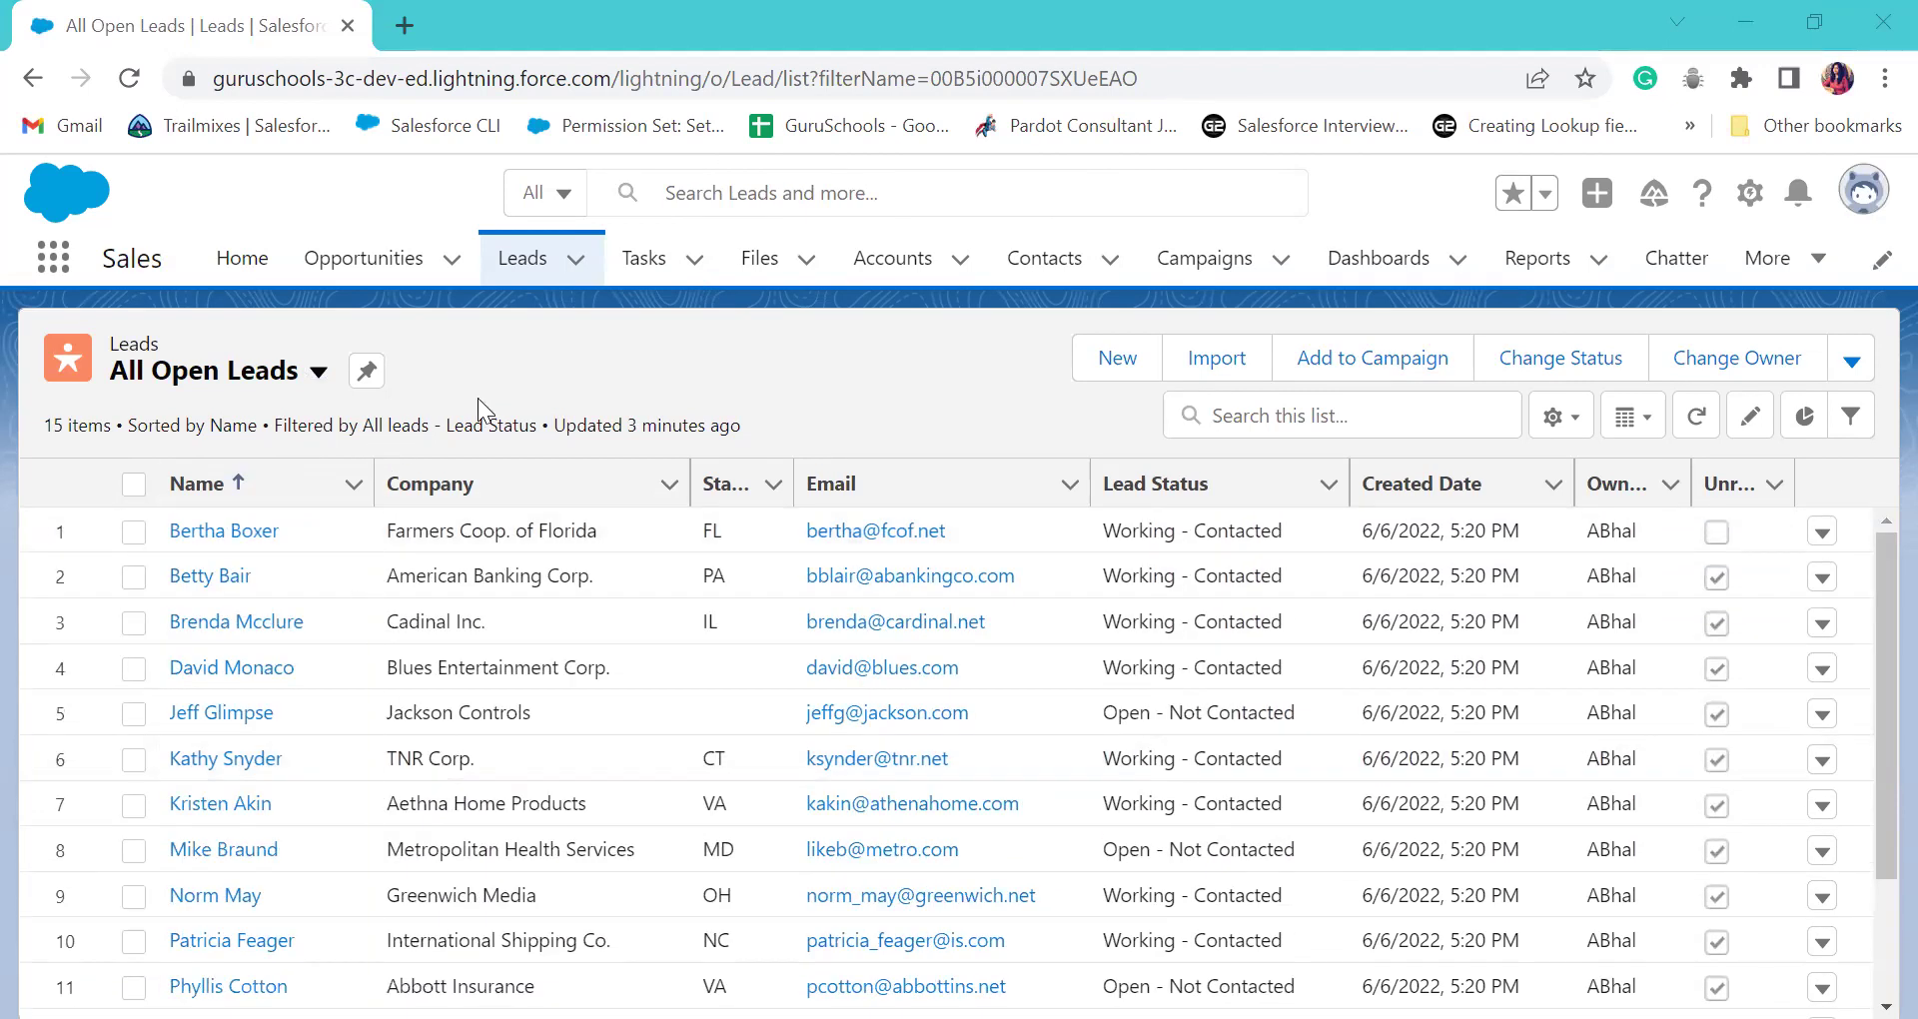
pyautogui.scroll(-3, 486, 555)
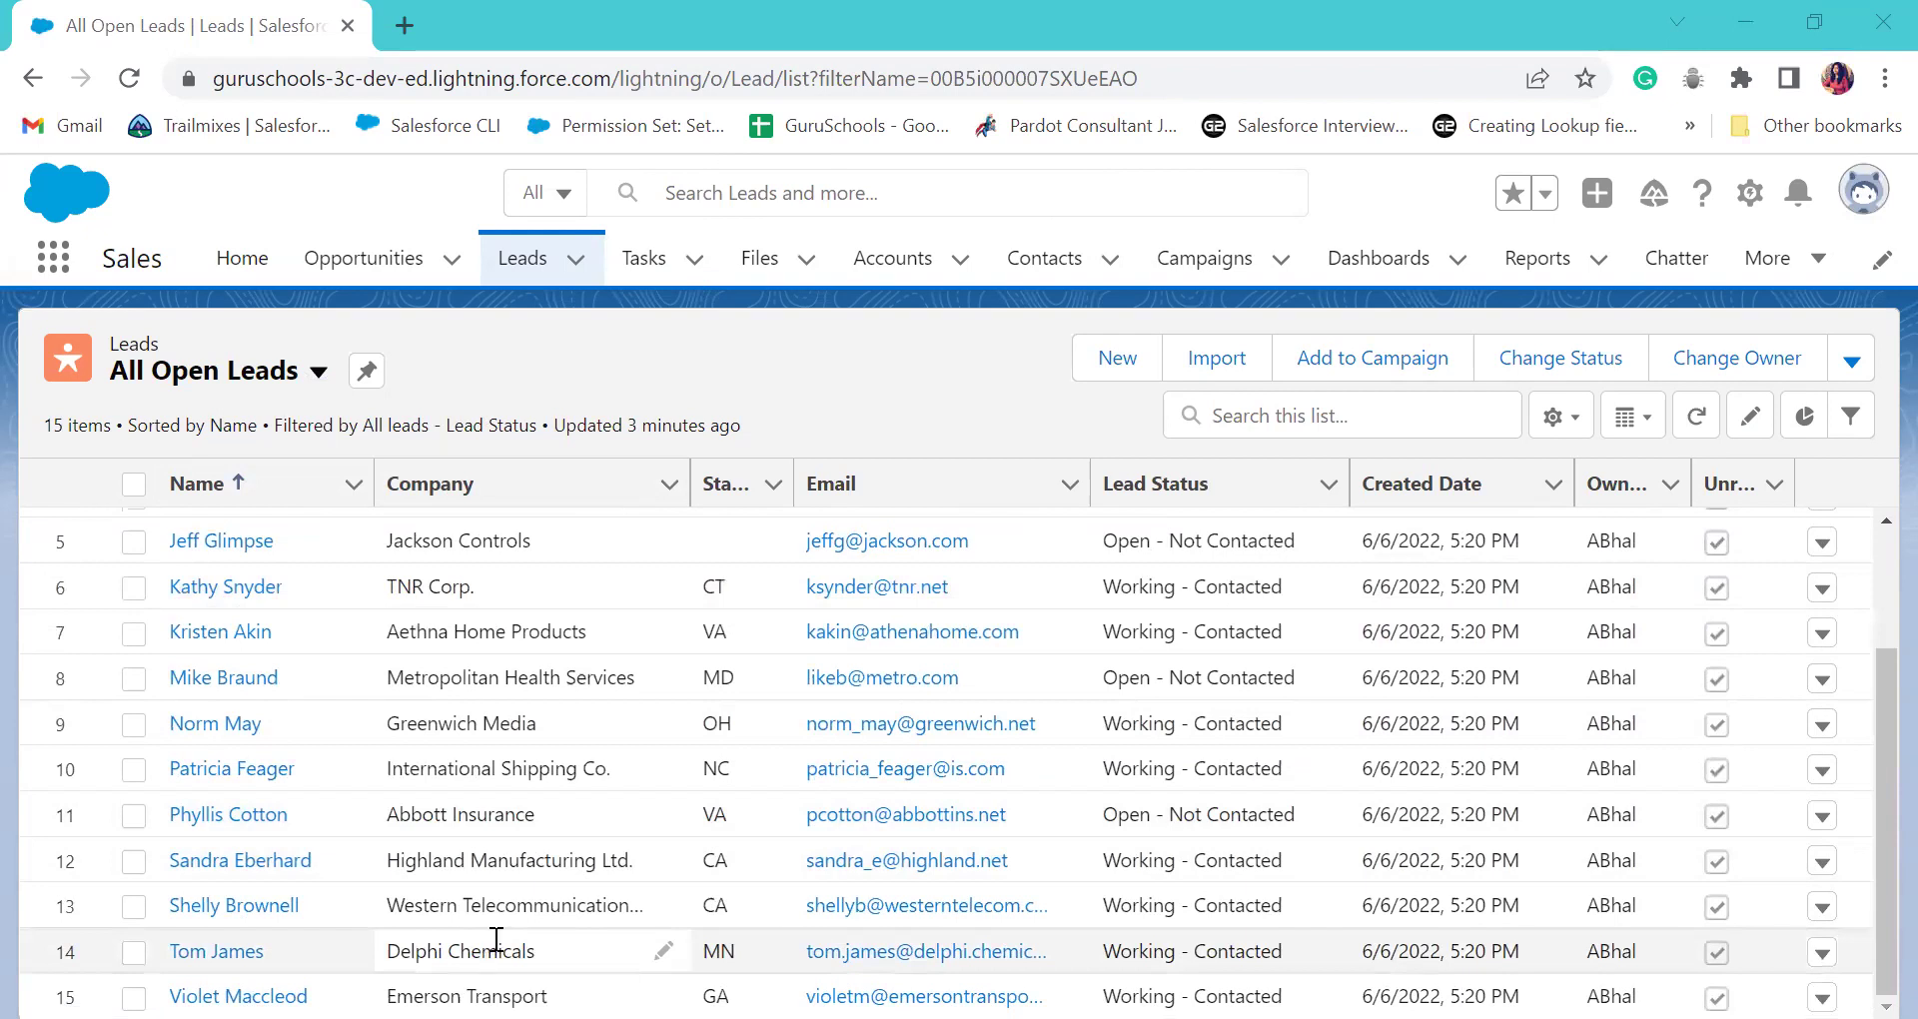
pyautogui.scroll(3, 499, 954)
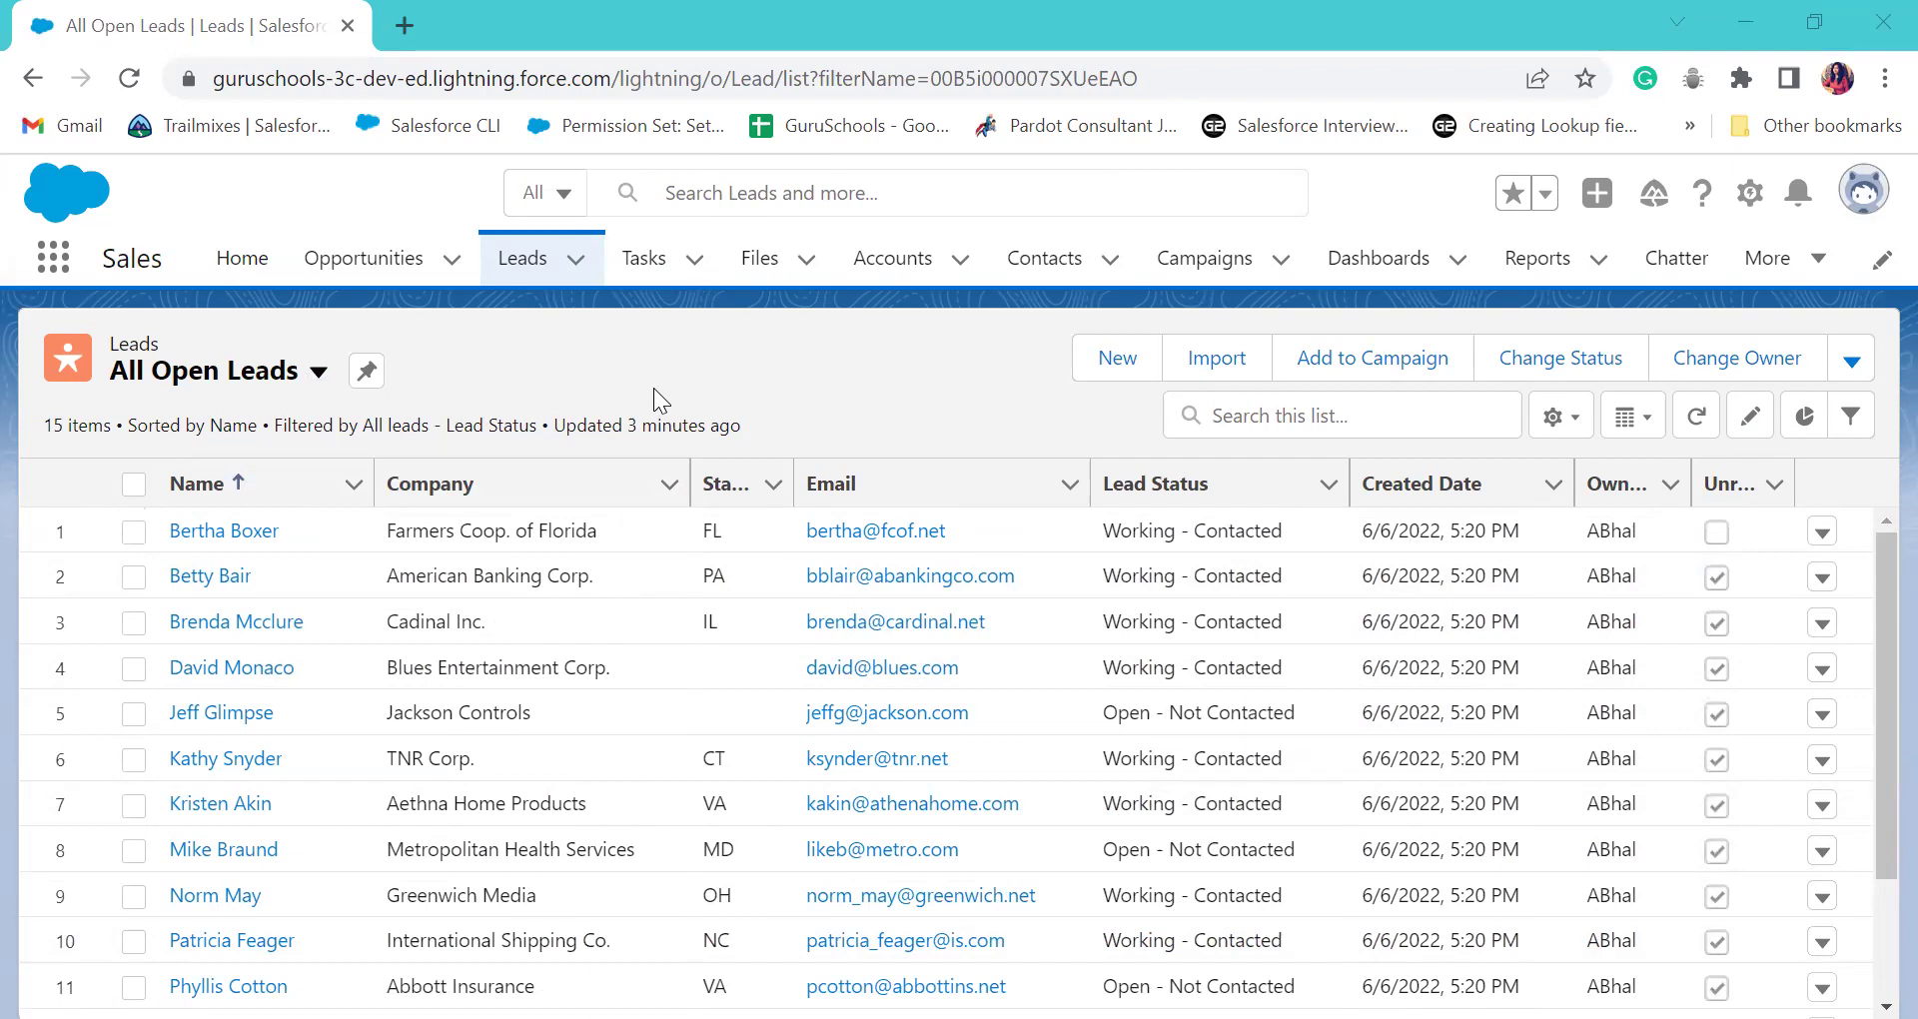
pyautogui.click(210, 540)
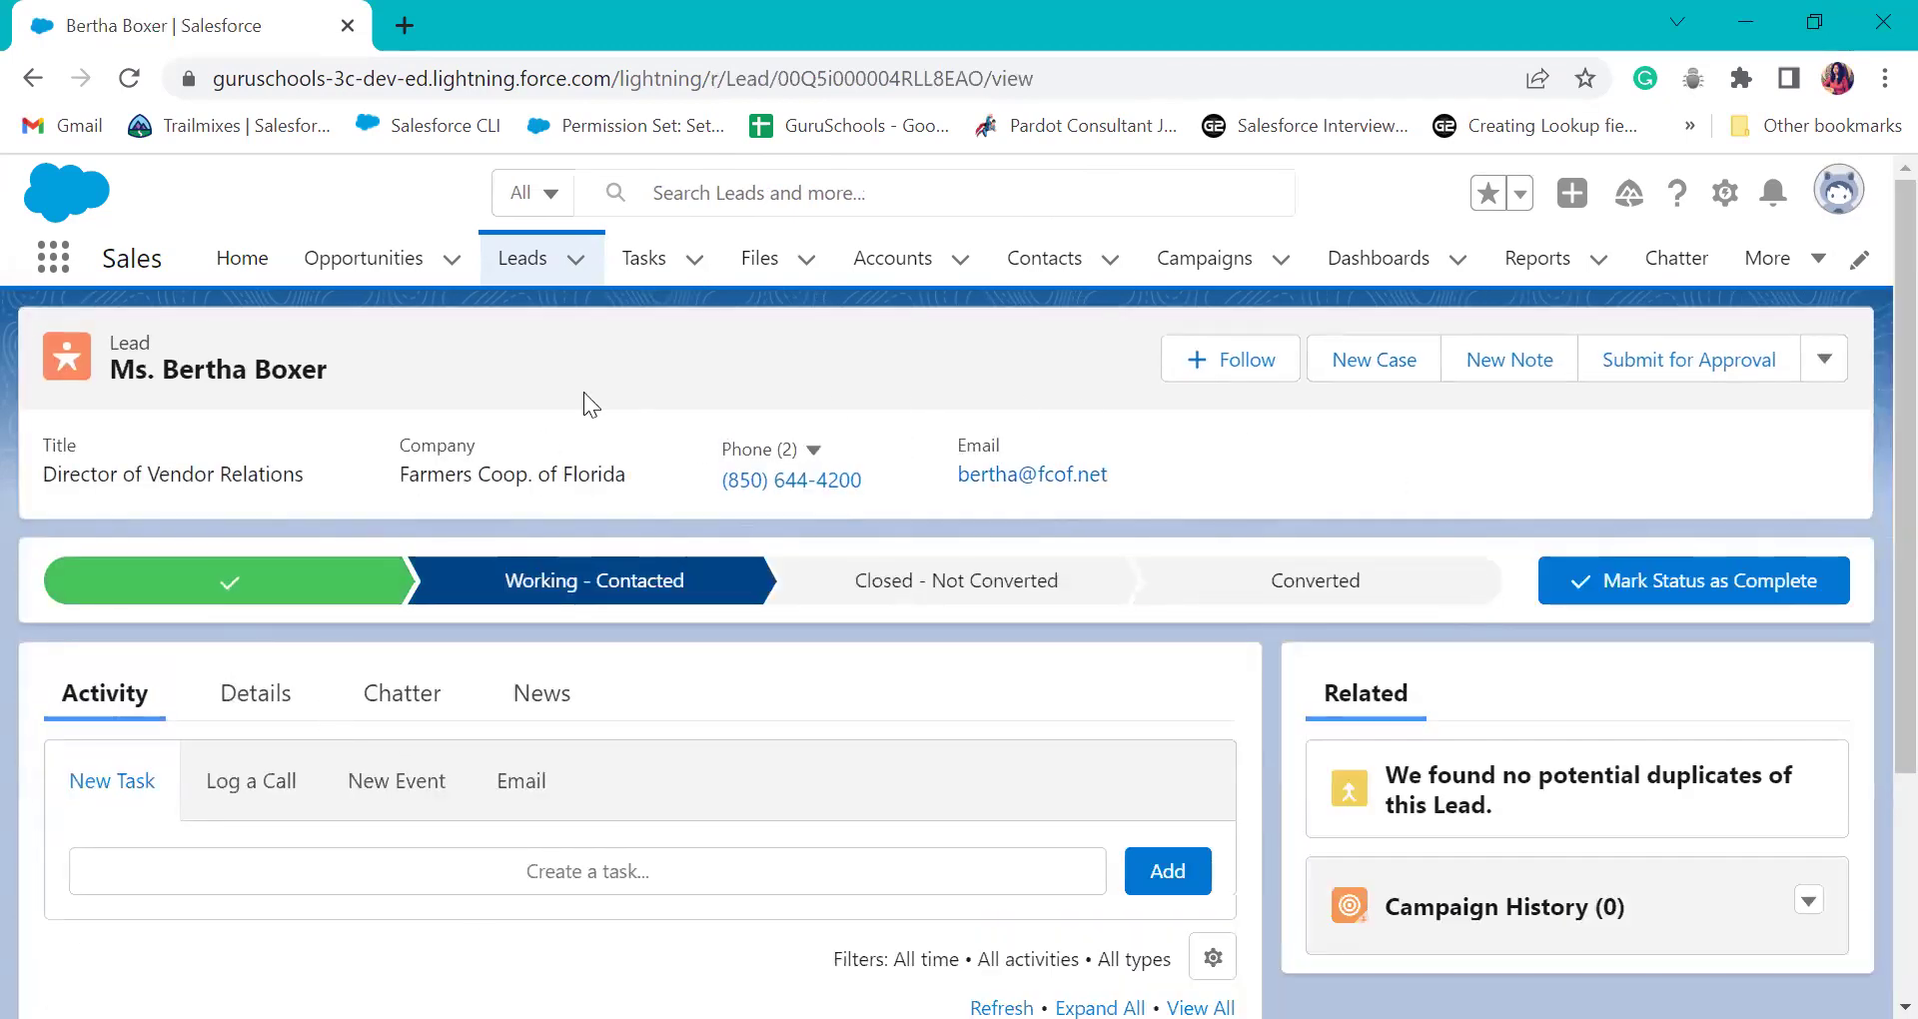
pyautogui.click(255, 682)
pyautogui.scroll(-1, 569, 556)
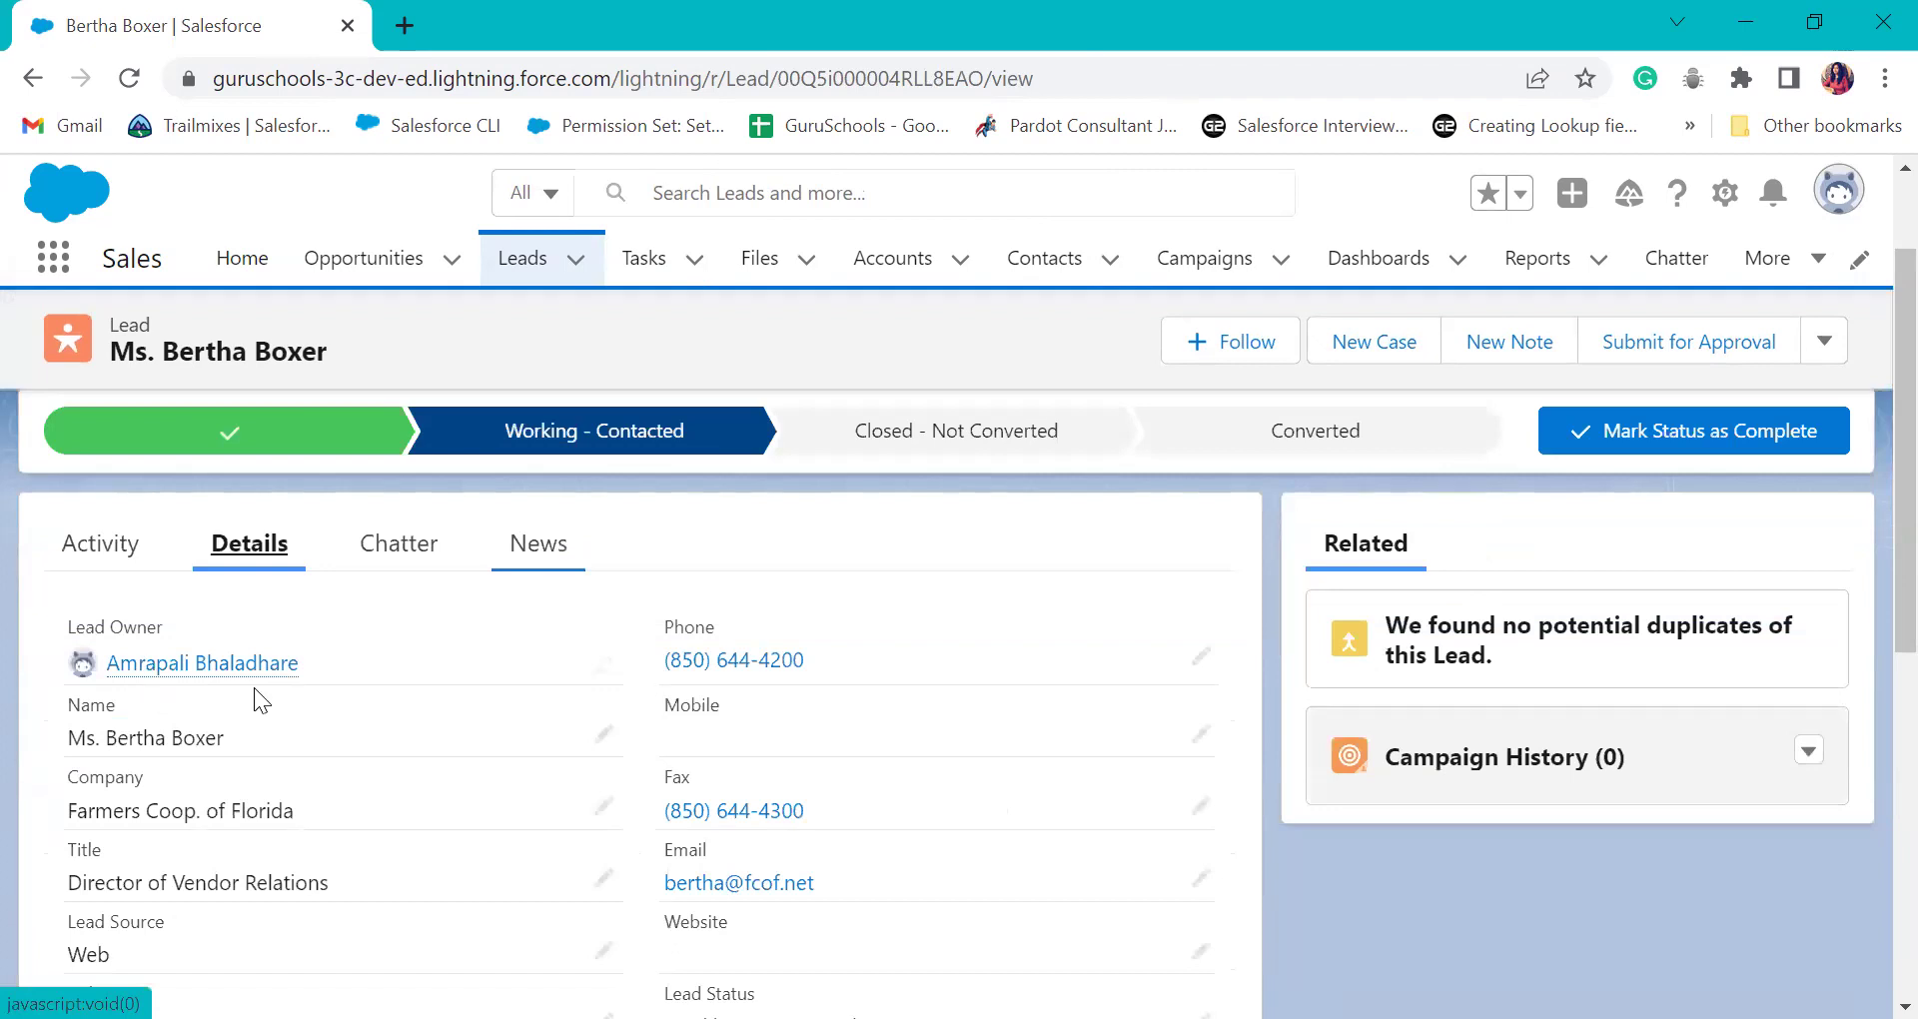
pyautogui.scroll(-5, 488, 684)
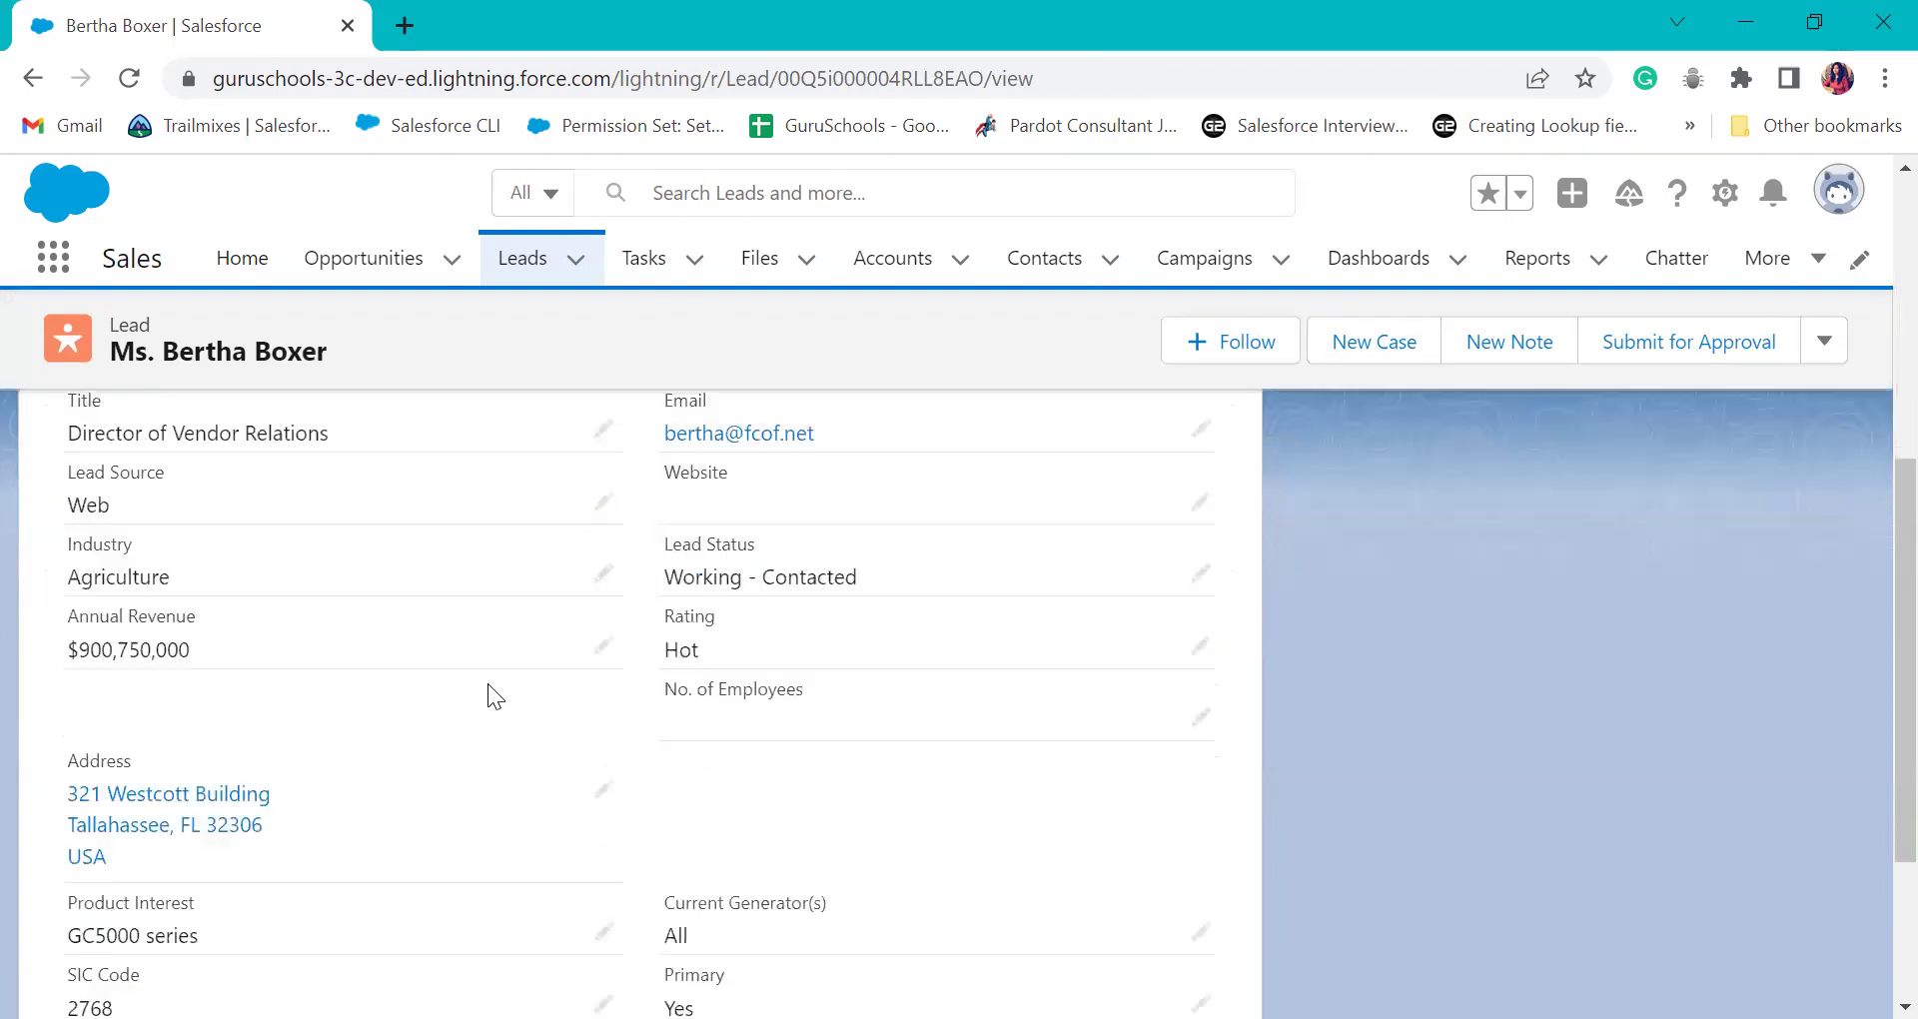
# - Look over the Farmers Coop. of Florida lead's detail fields and highlight its lead status
pyautogui.scroll(7, 488, 684)
pyautogui.scroll(1, 488, 684)
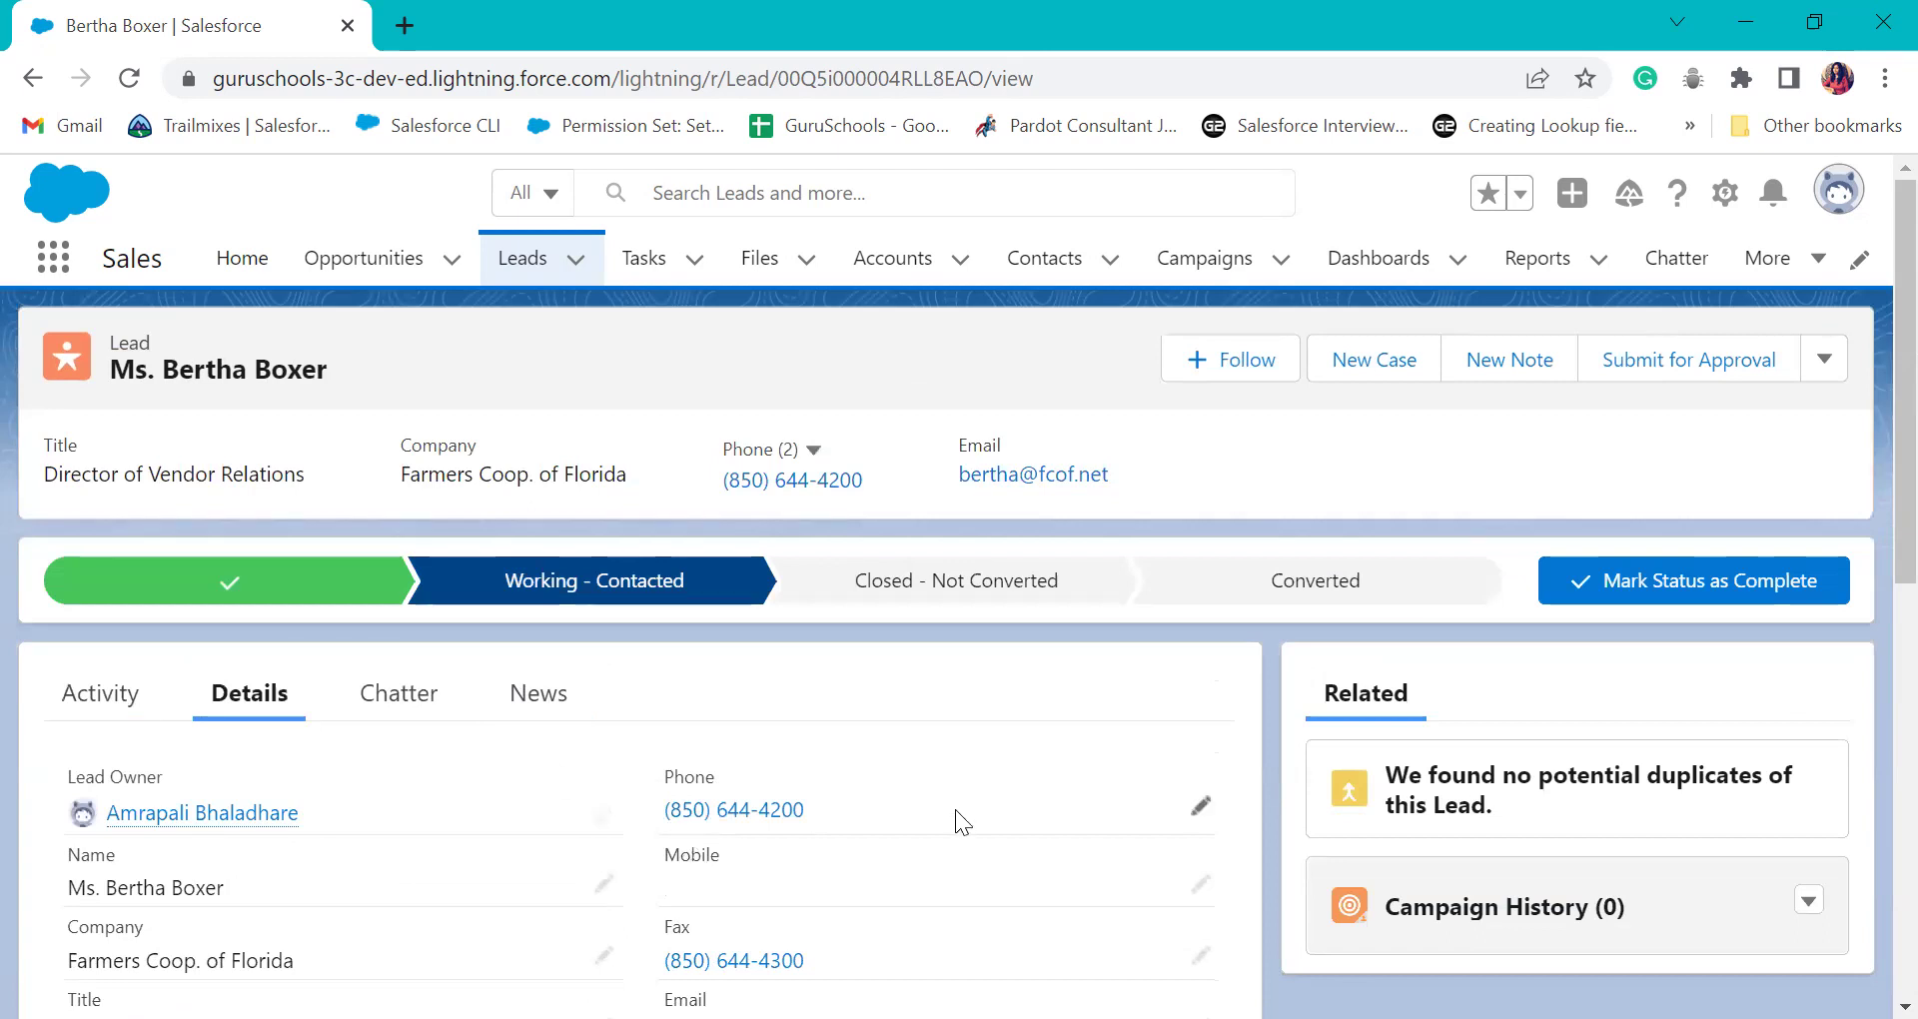
pyautogui.scroll(-1, 599, 869)
pyautogui.scroll(1, 647, 800)
pyautogui.scroll(-1, 765, 759)
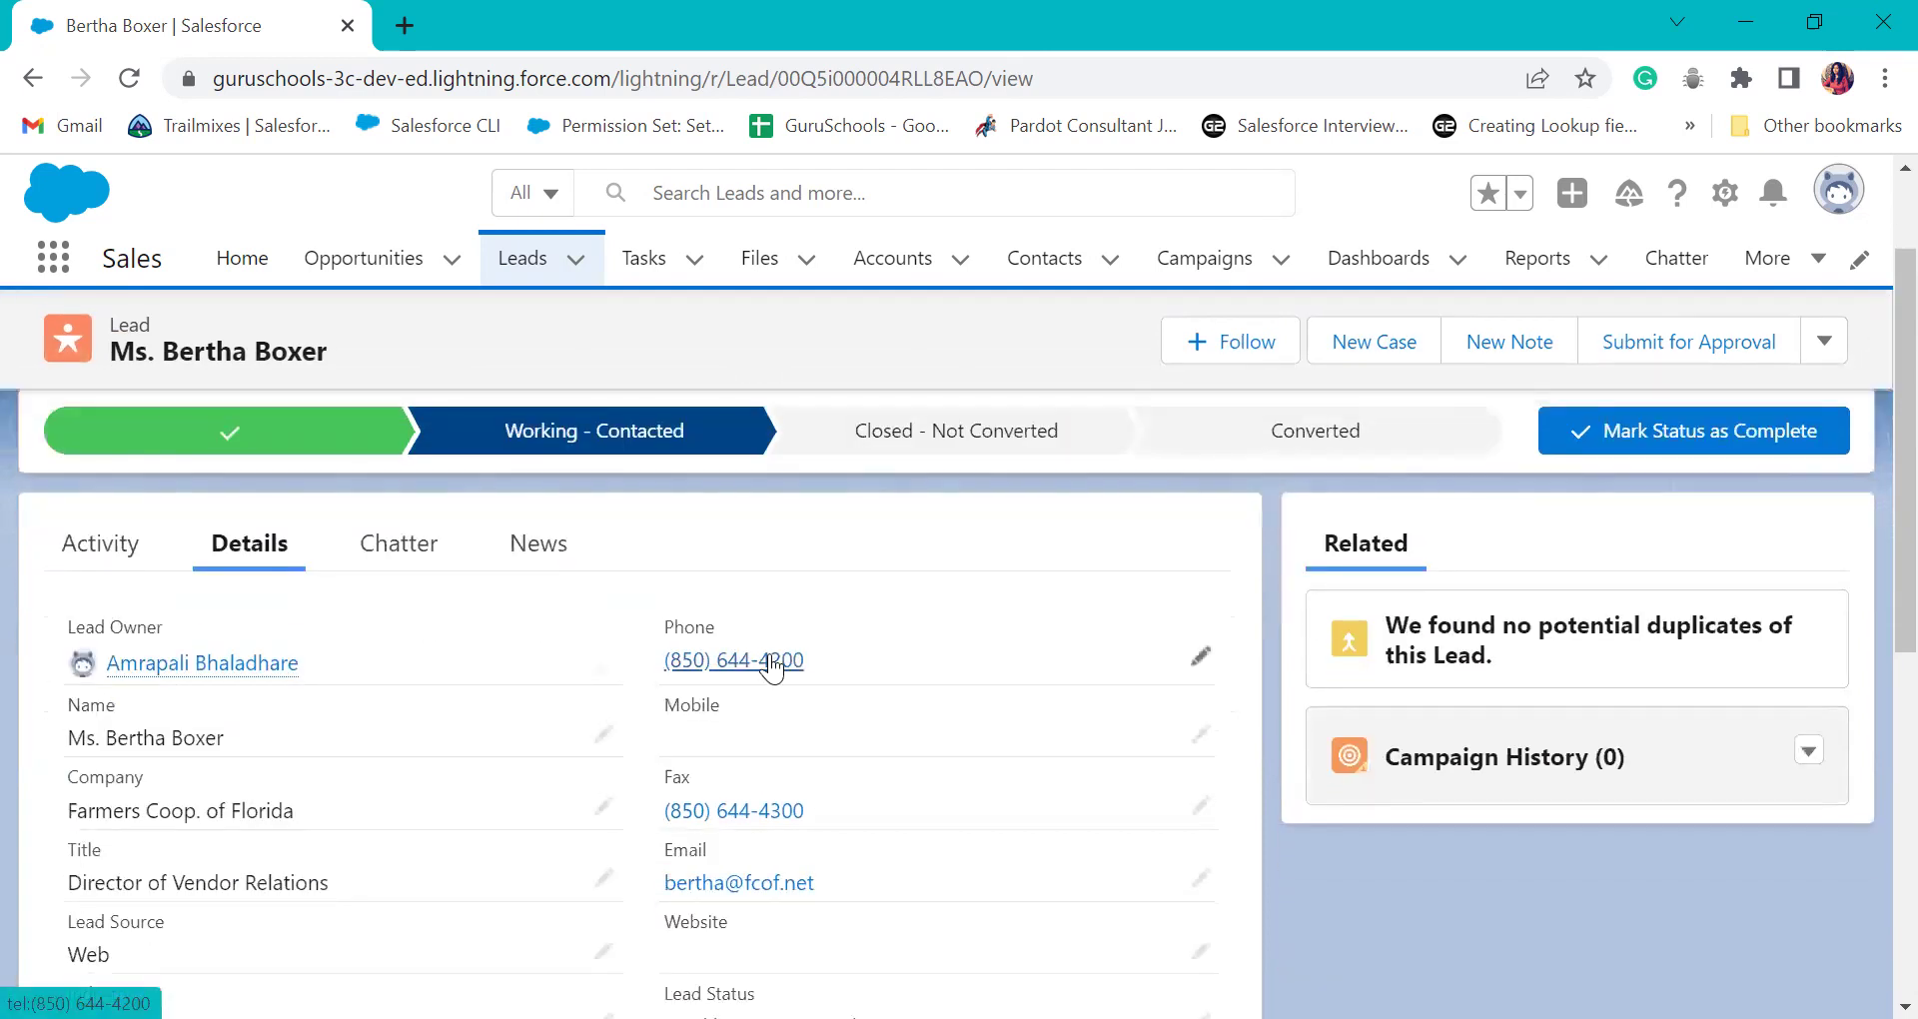
pyautogui.scroll(-1, 698, 759)
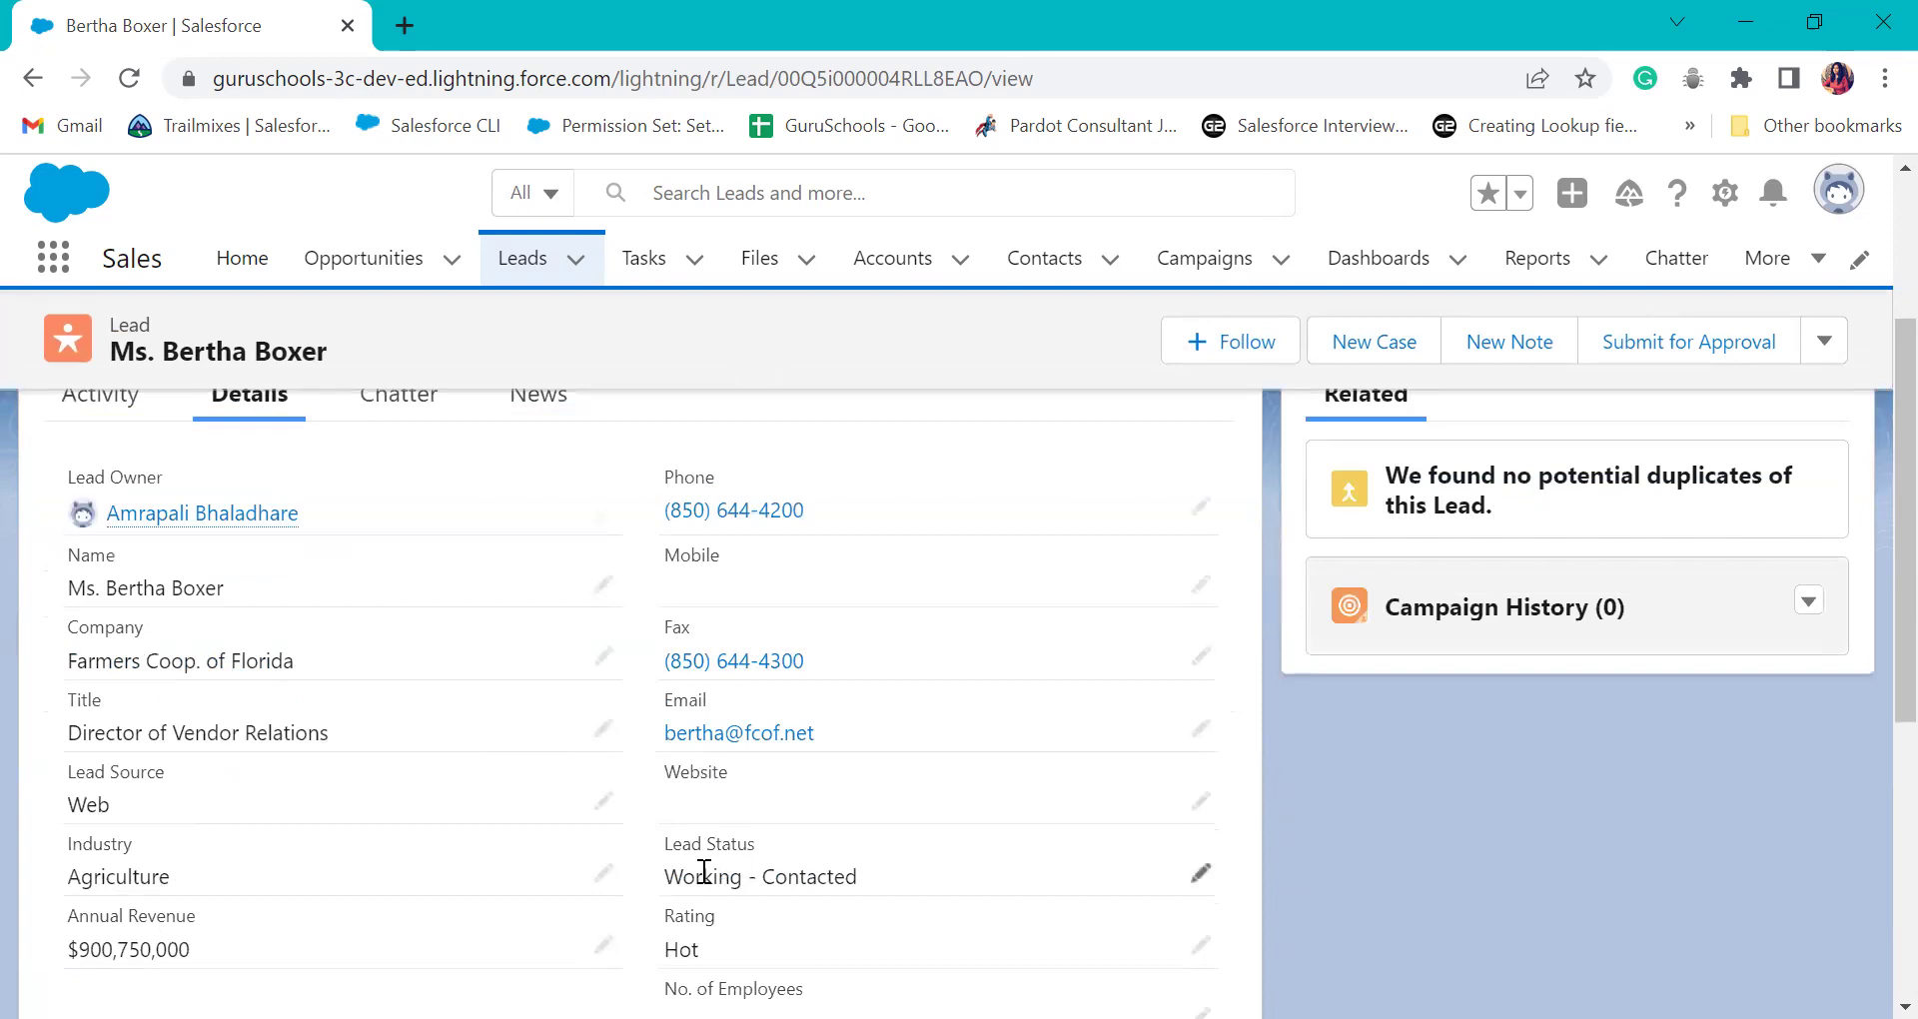
pyautogui.tripleClick(801, 878)
pyautogui.click(1712, 801)
# - Highlight the lead's phone and email values, and review the remaining detail fields down to the record's creation information
pyautogui.scroll(1, 978, 728)
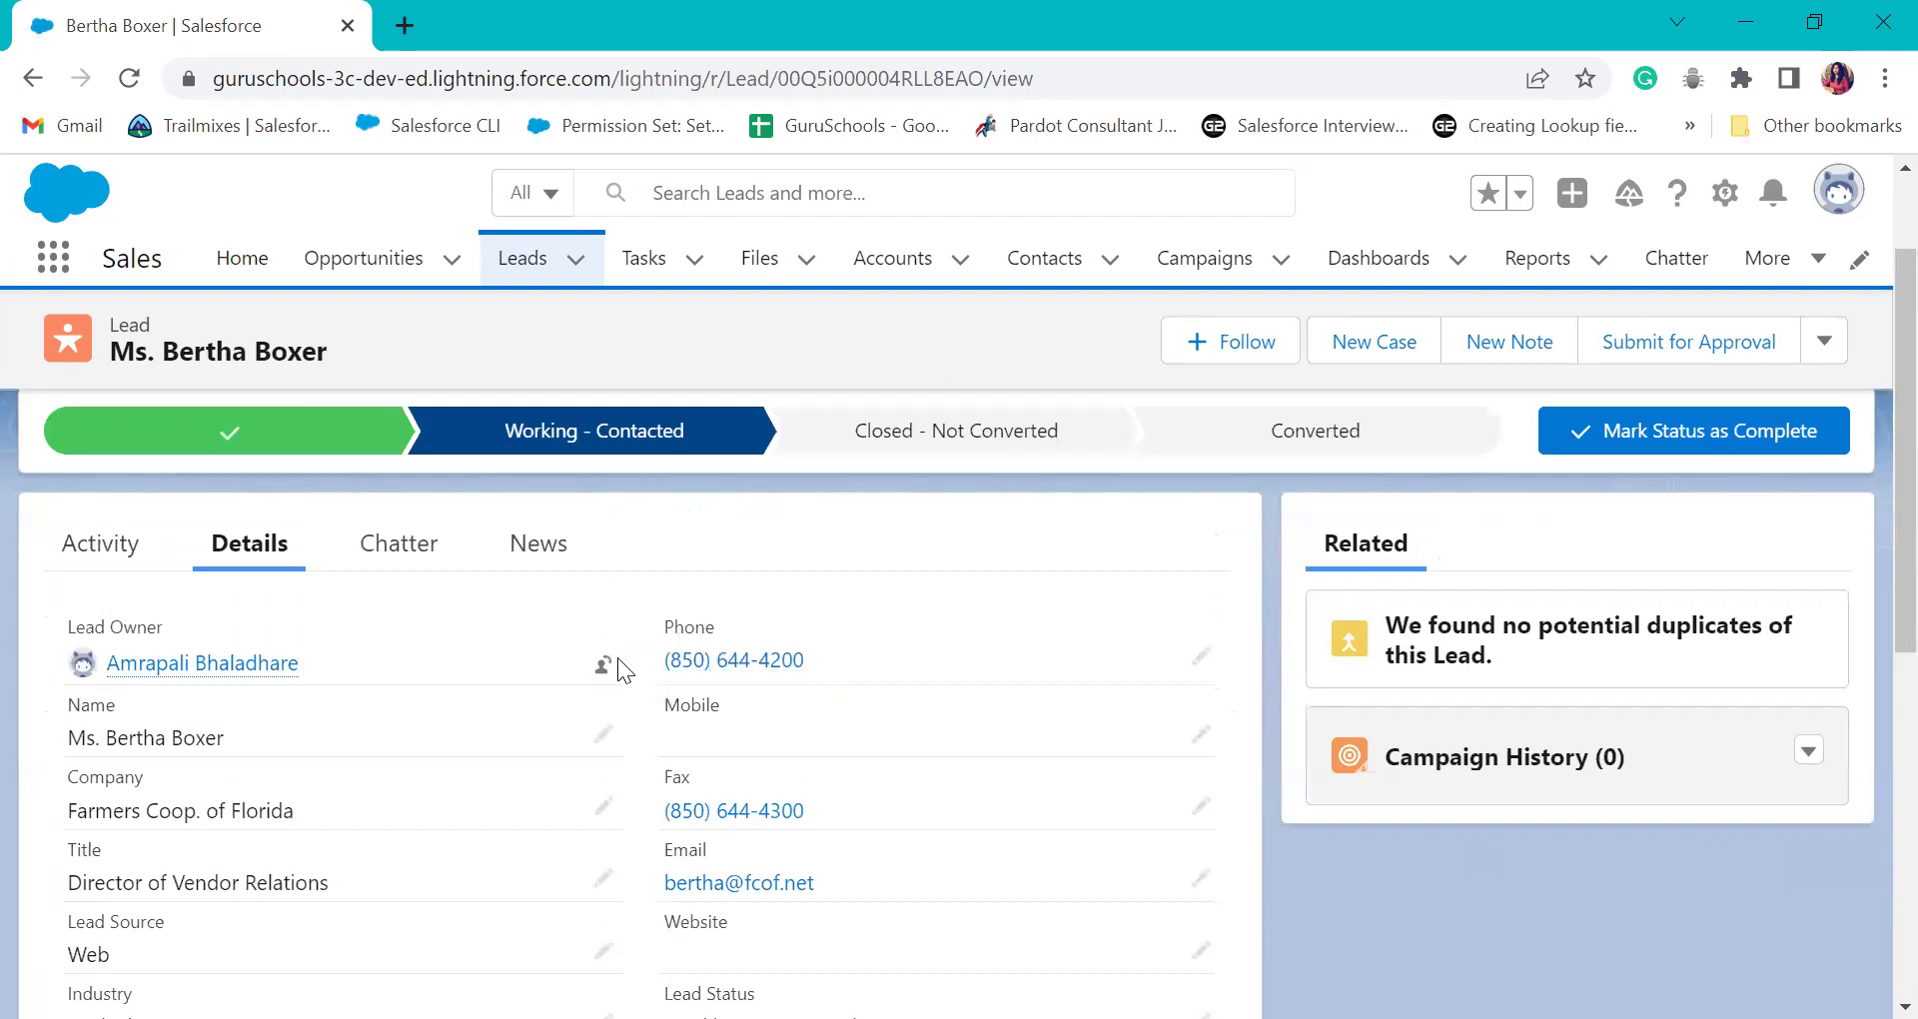
pyautogui.moveTo(617, 657); pyautogui.dragTo(809, 659)
pyautogui.moveTo(651, 885); pyautogui.dragTo(833, 887)
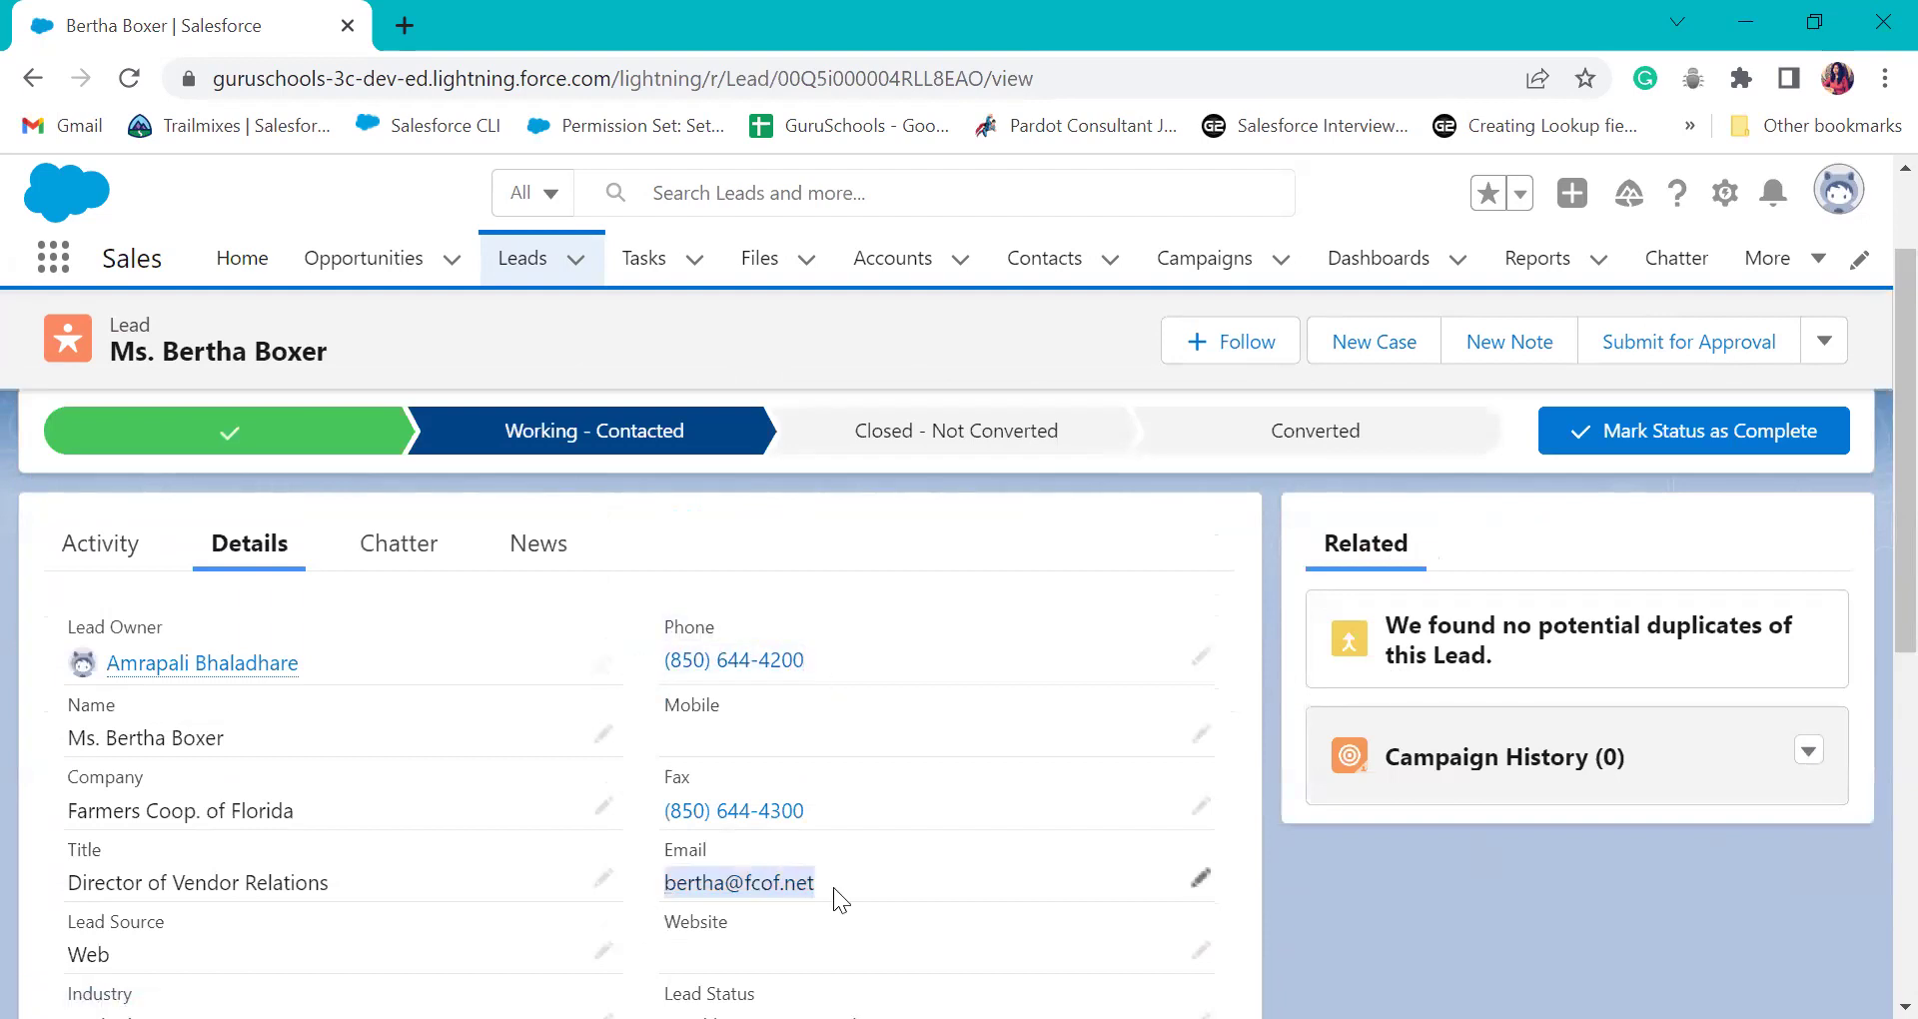
pyautogui.click(1658, 937)
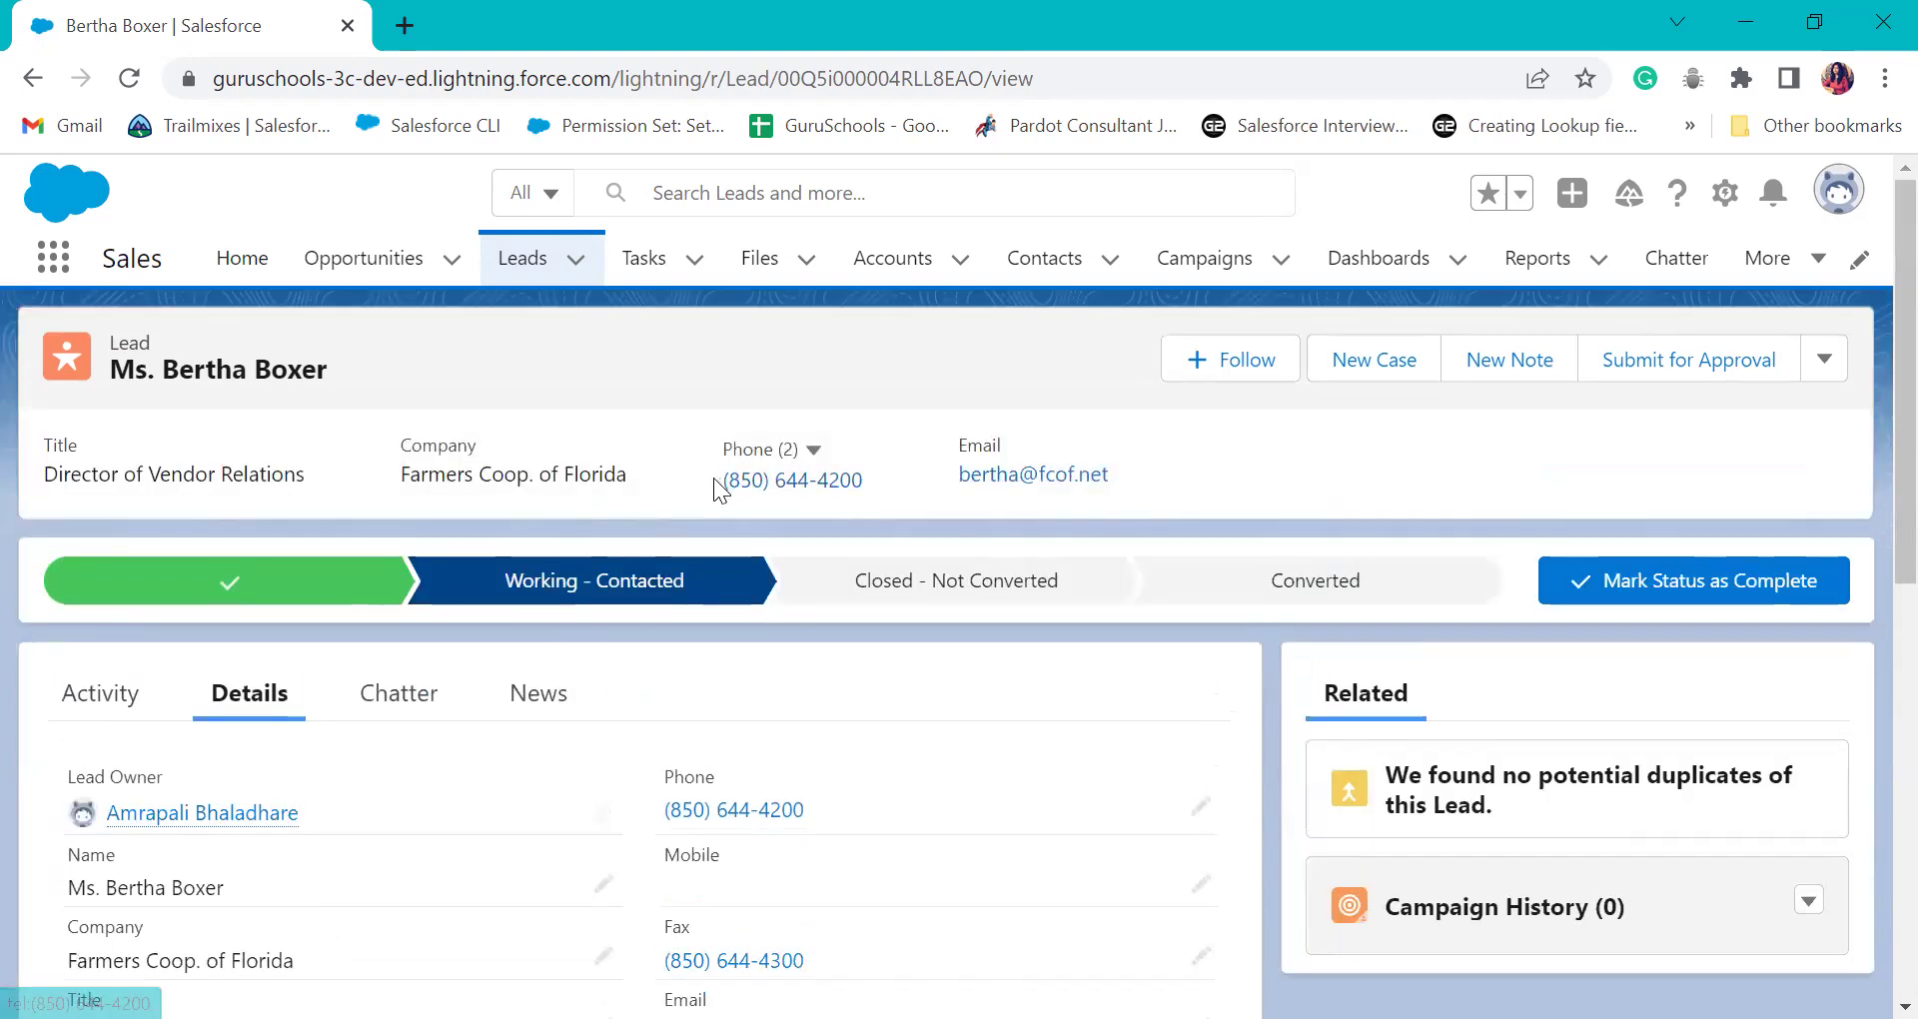
pyautogui.scroll(-7, 643, 676)
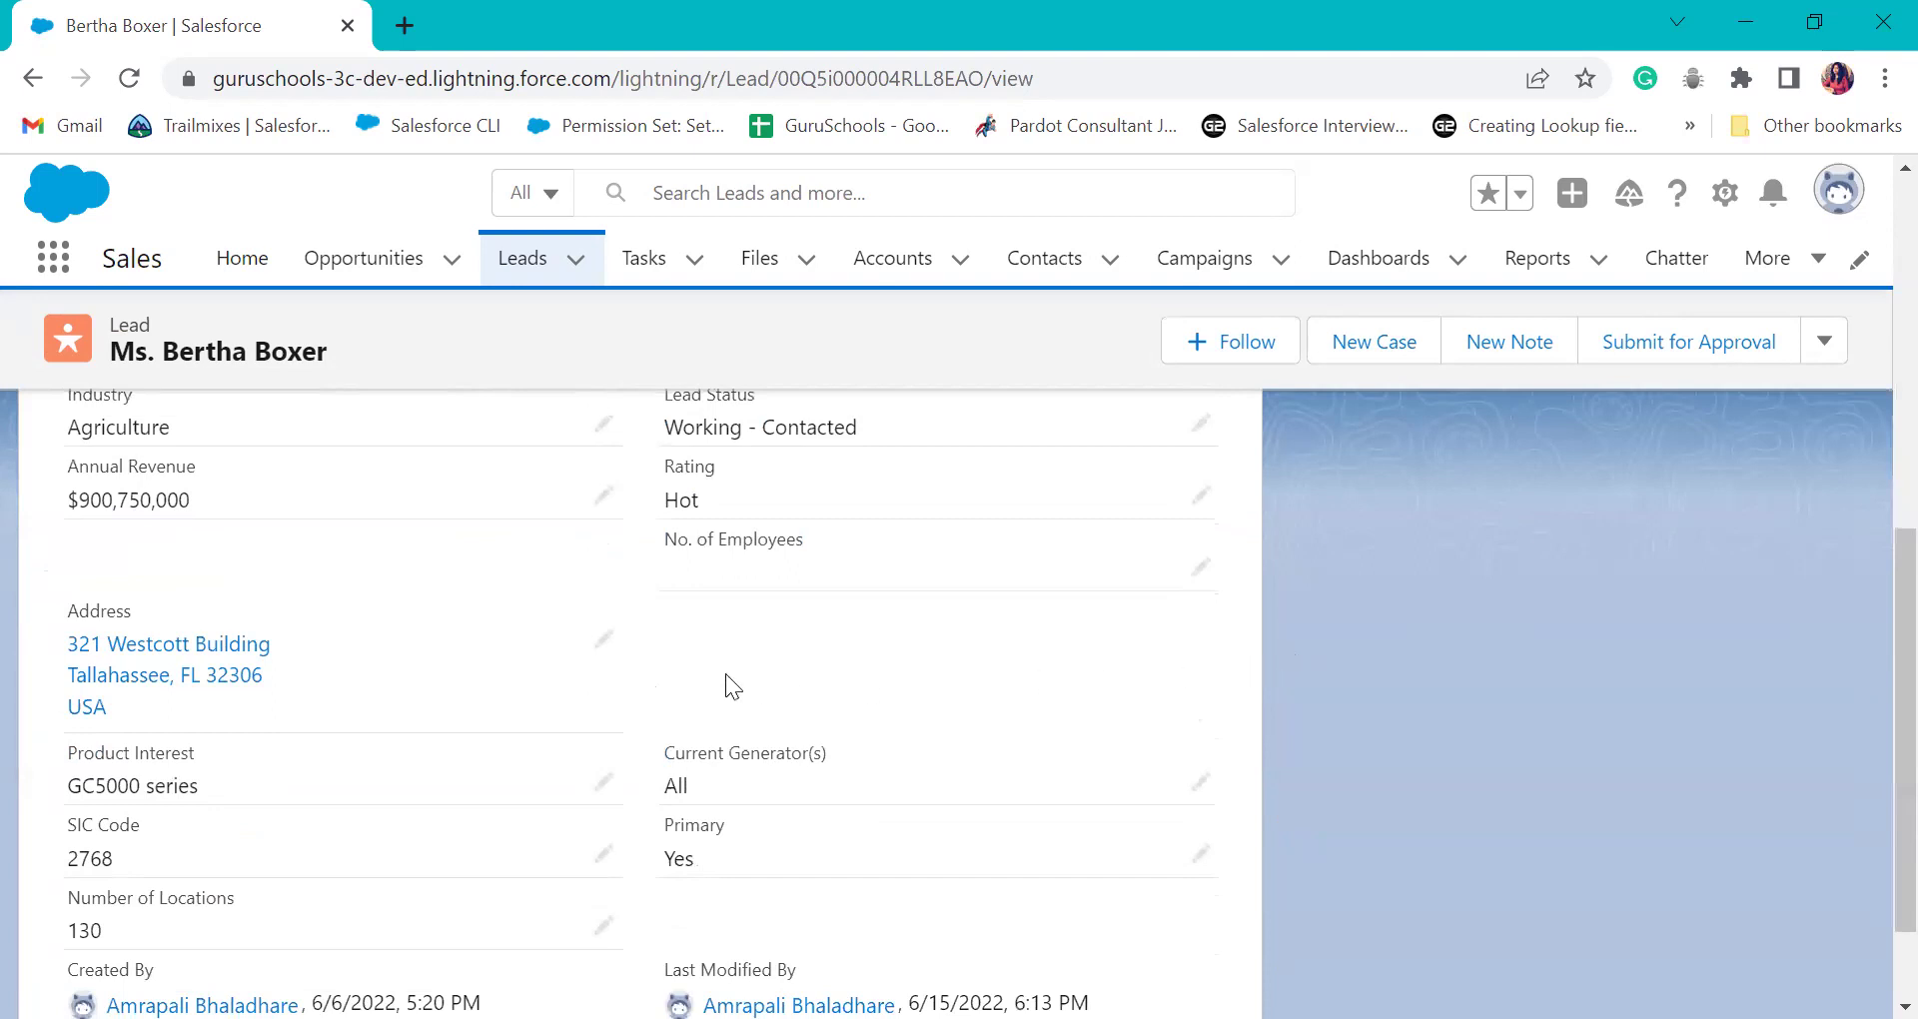
pyautogui.scroll(8, 725, 685)
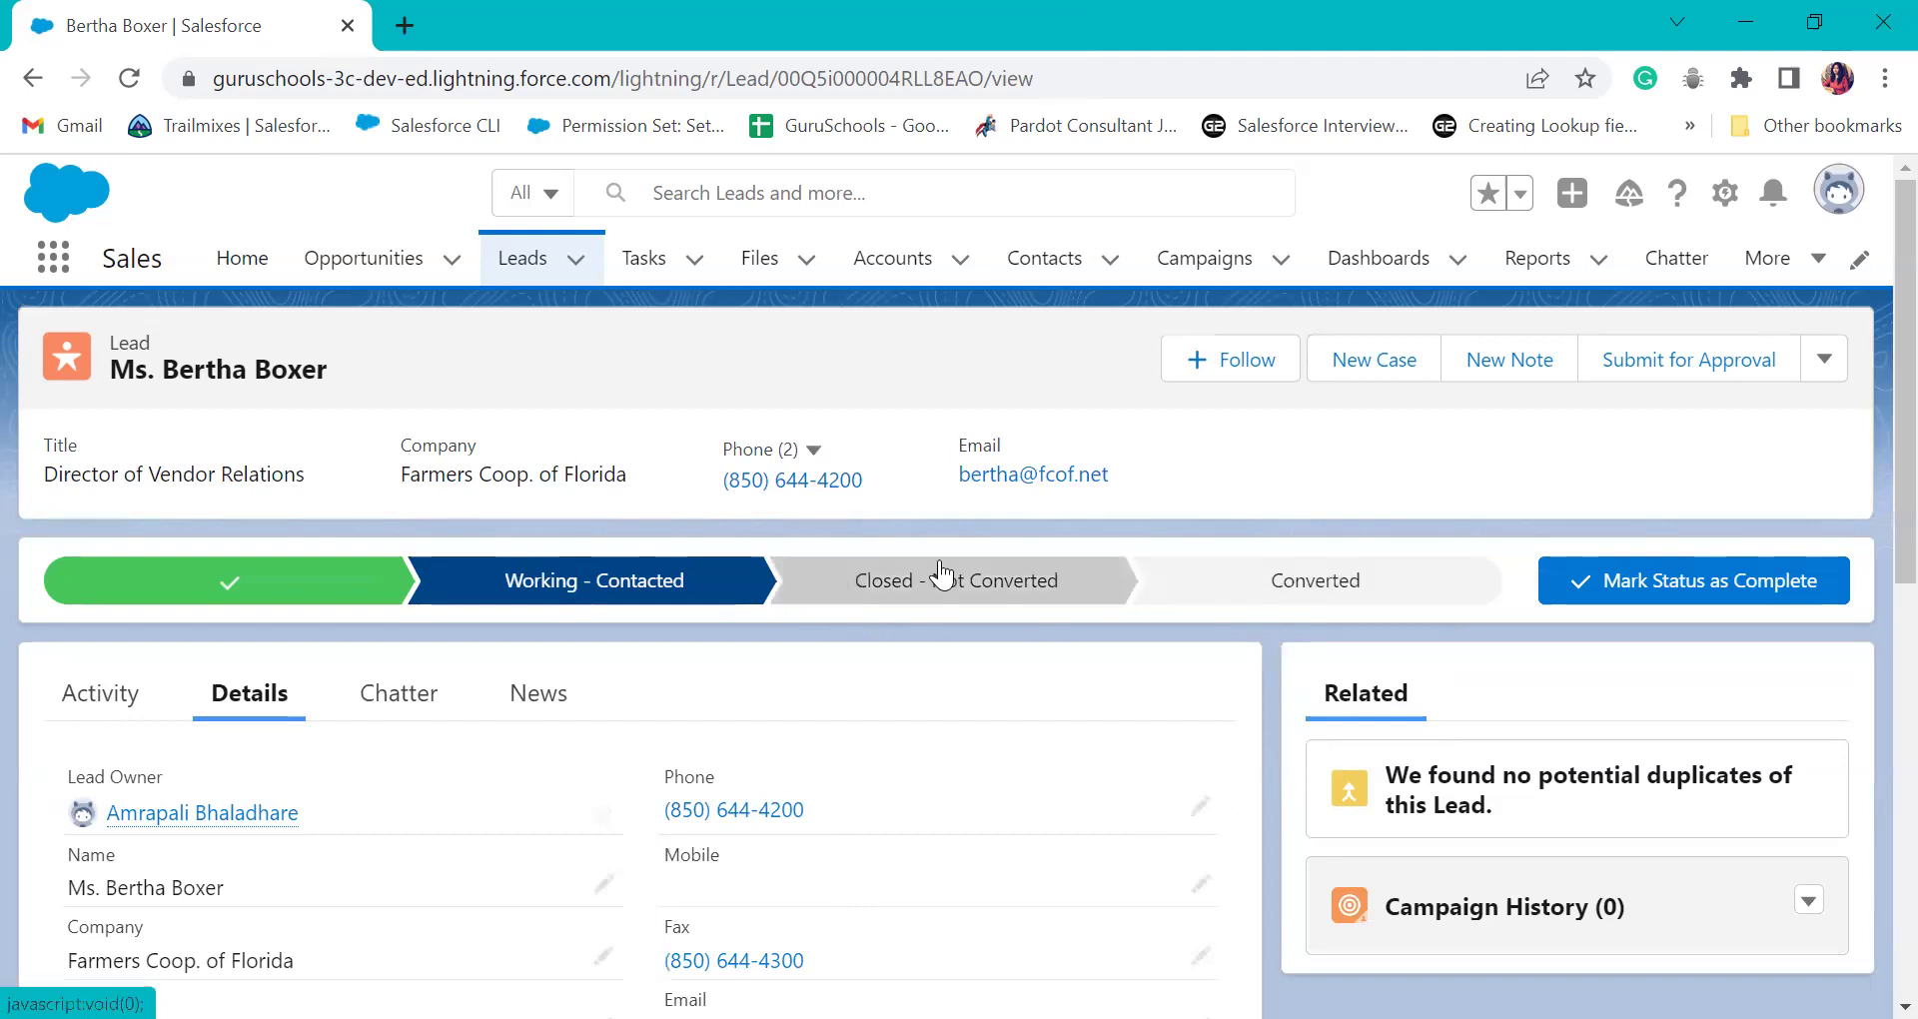
# - Select the Converted stage on the lead's status path and review the lead details again
pyautogui.click(1394, 597)
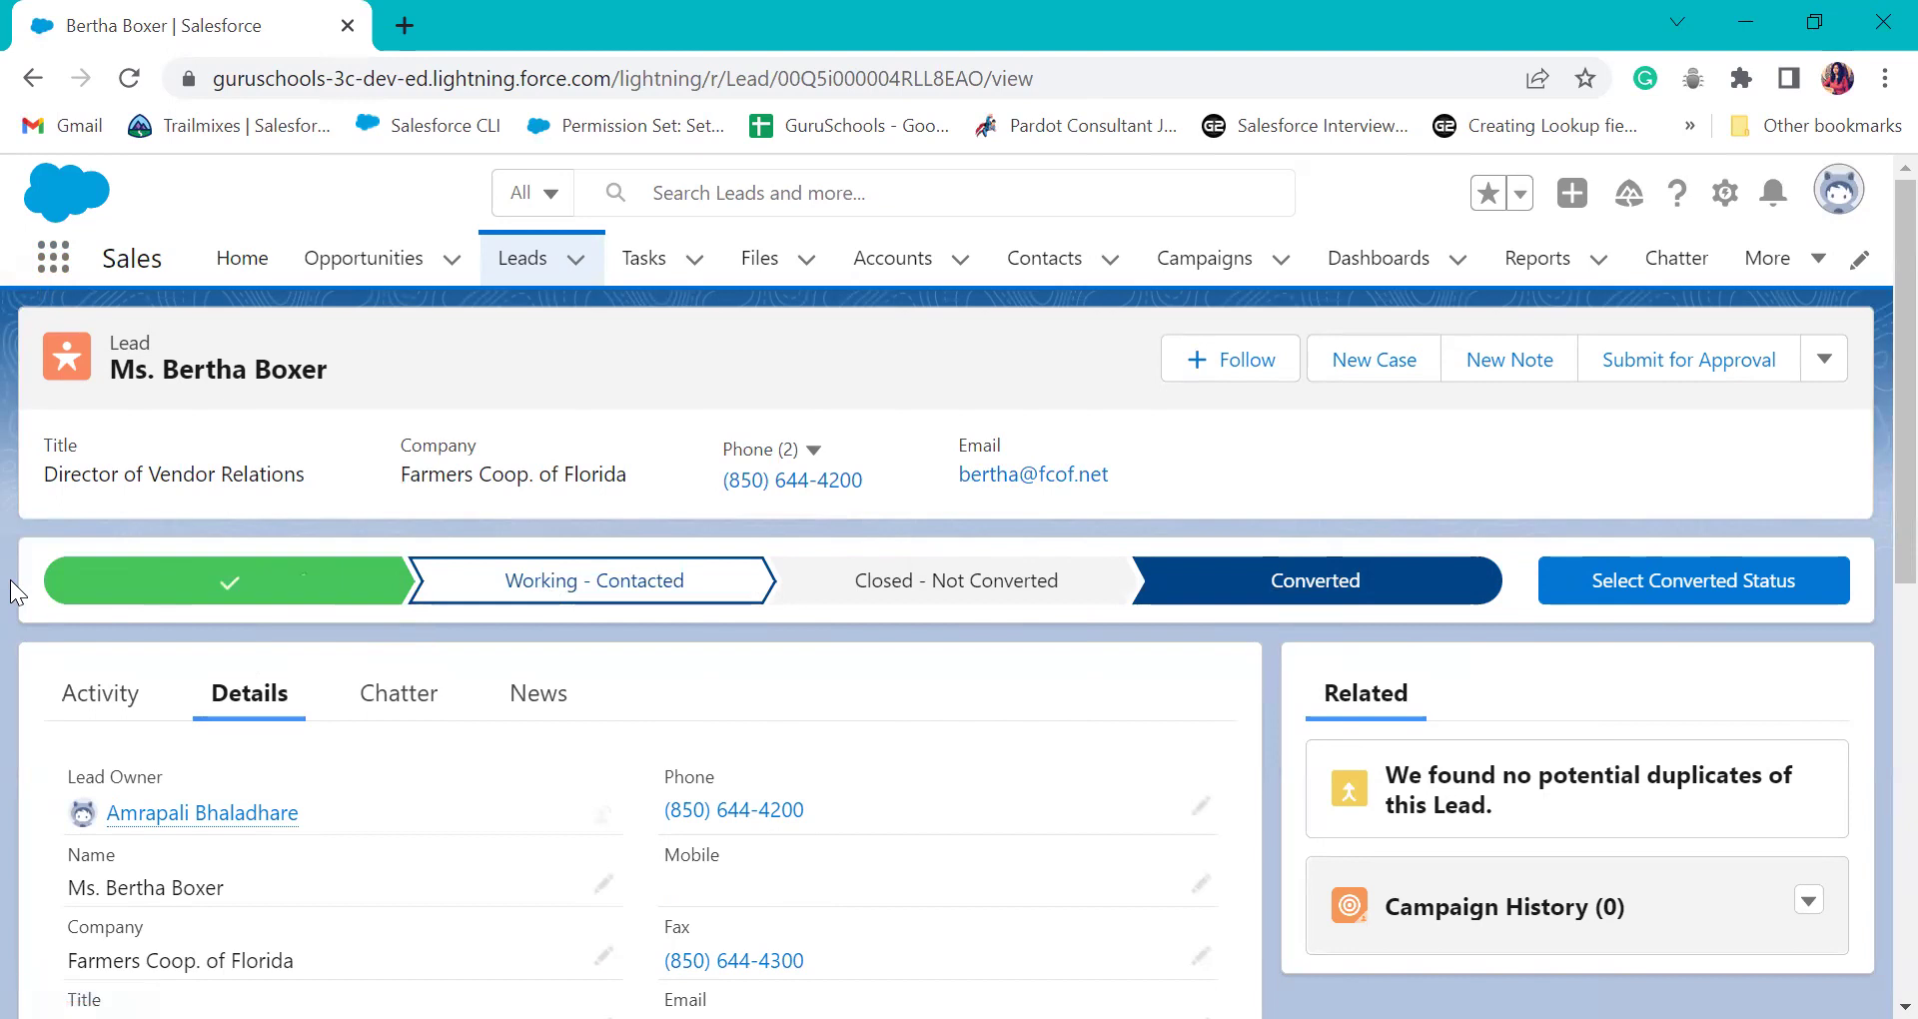
pyautogui.moveTo(1870, 565); pyautogui.dragTo(1668, 458)
pyautogui.click(504, 510)
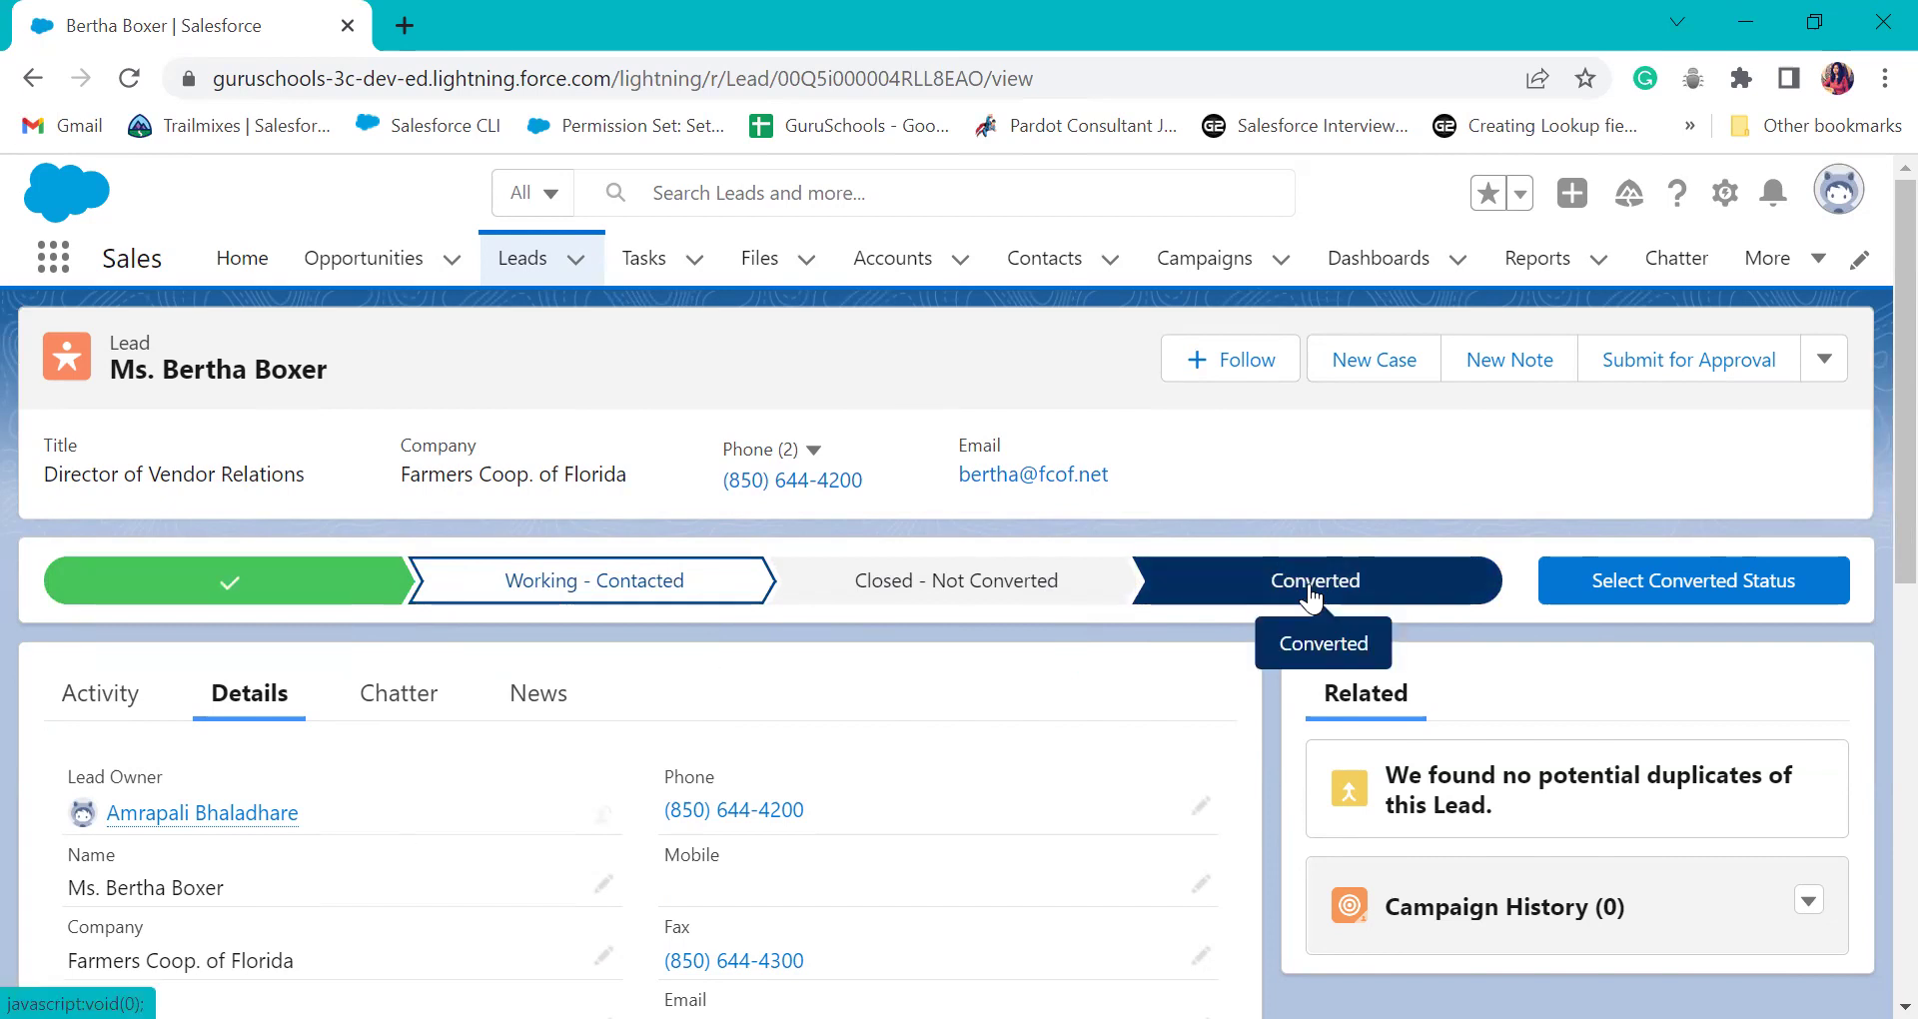
pyautogui.scroll(-6, 817, 772)
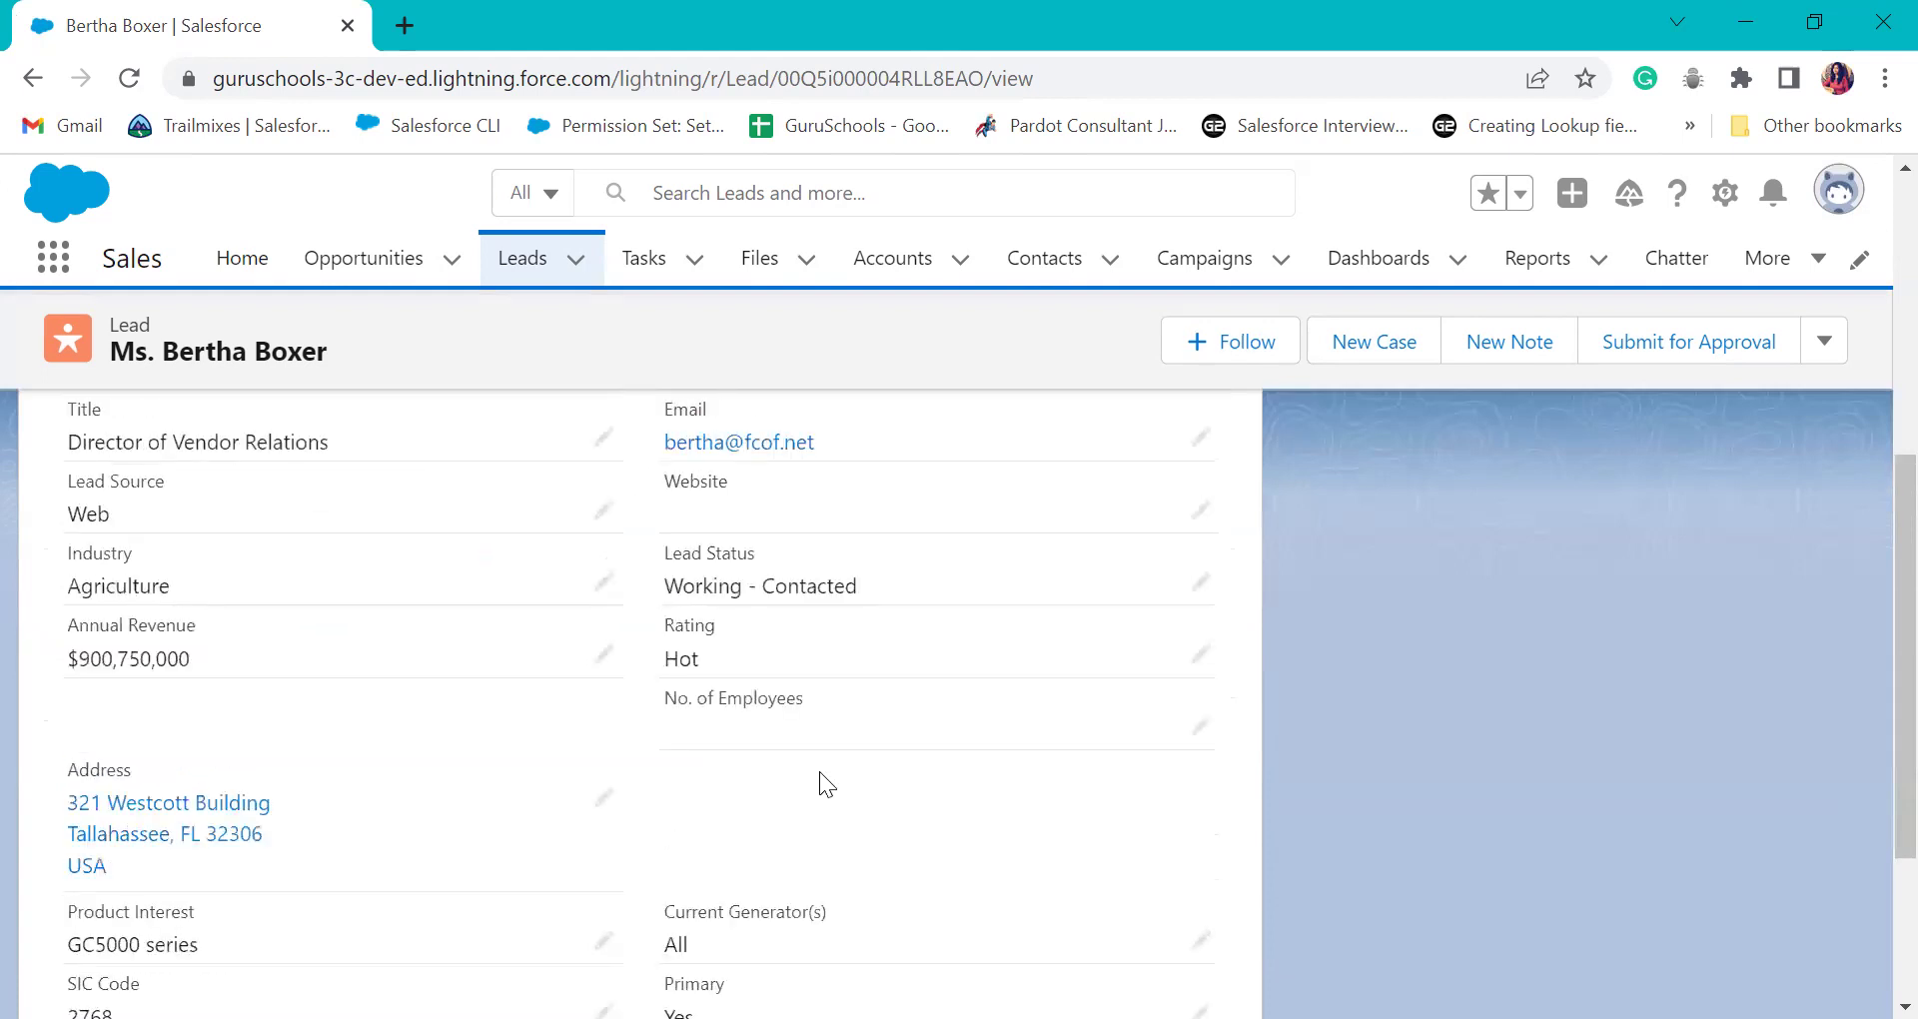
pyautogui.scroll(3, 358, 637)
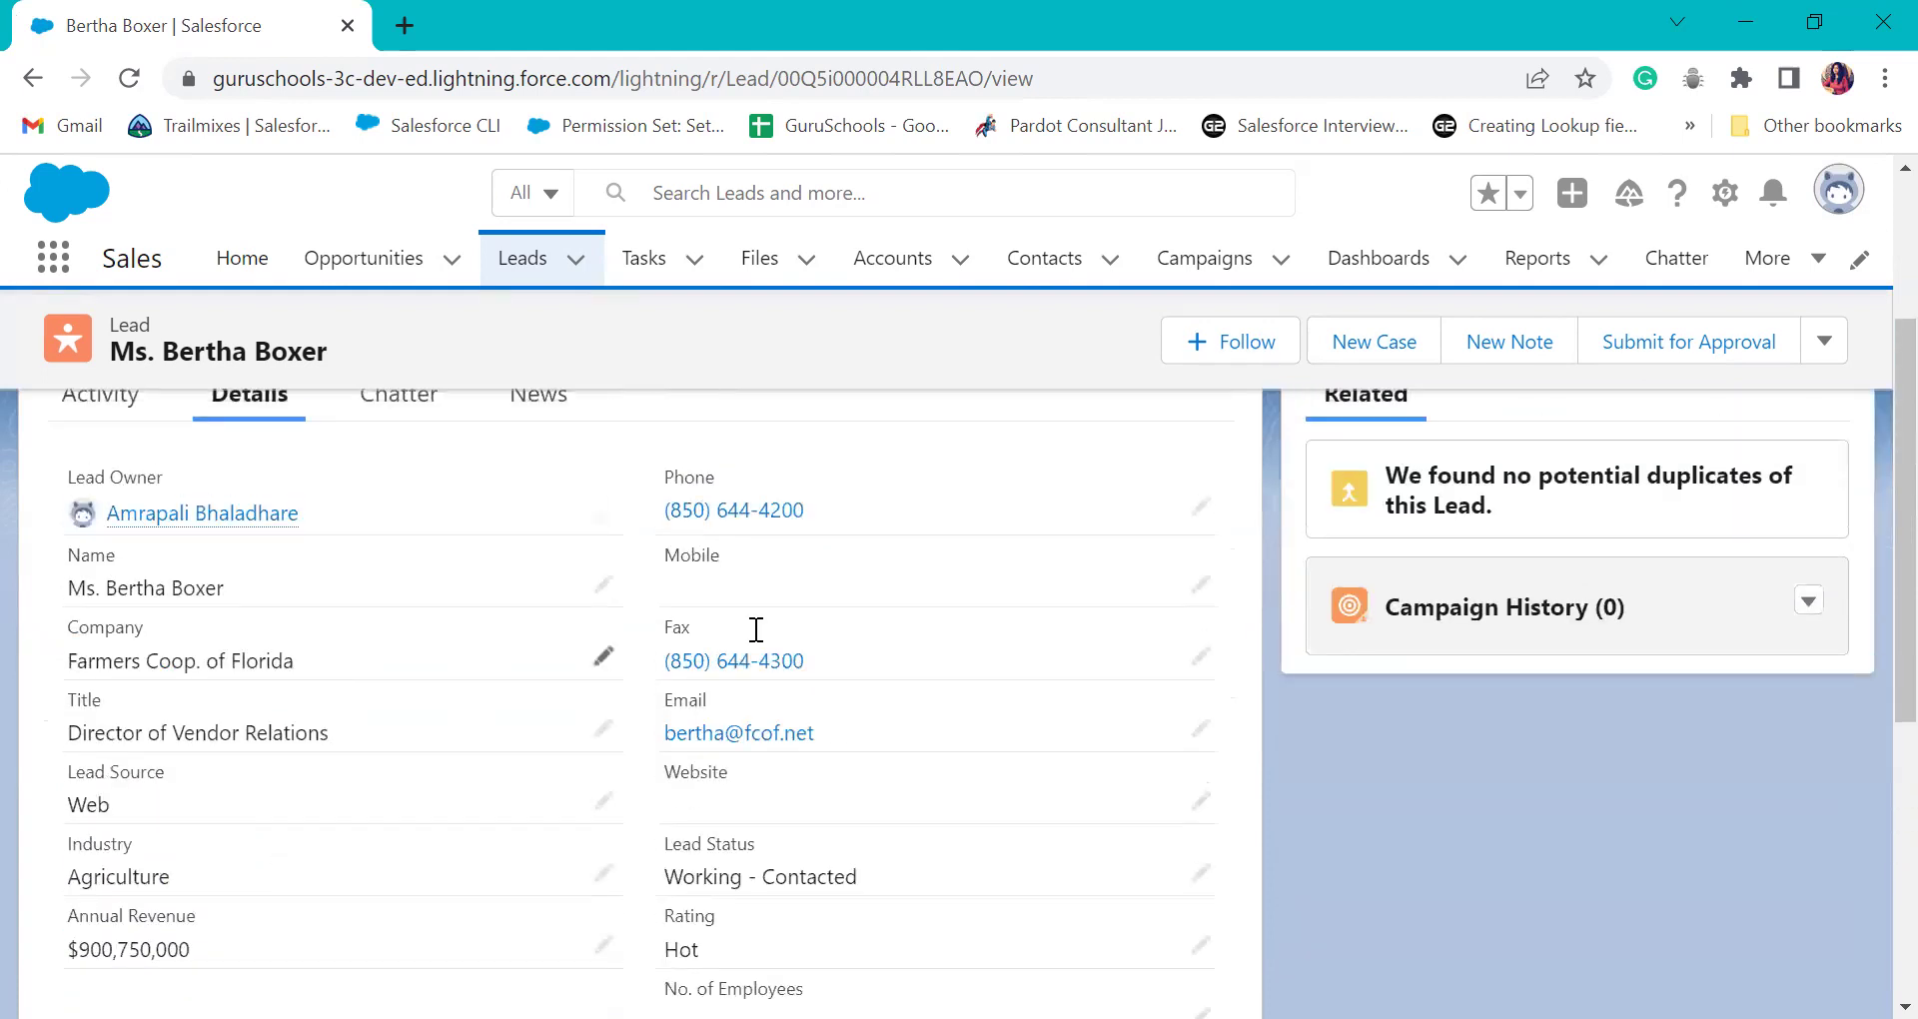
pyautogui.scroll(3, 1304, 590)
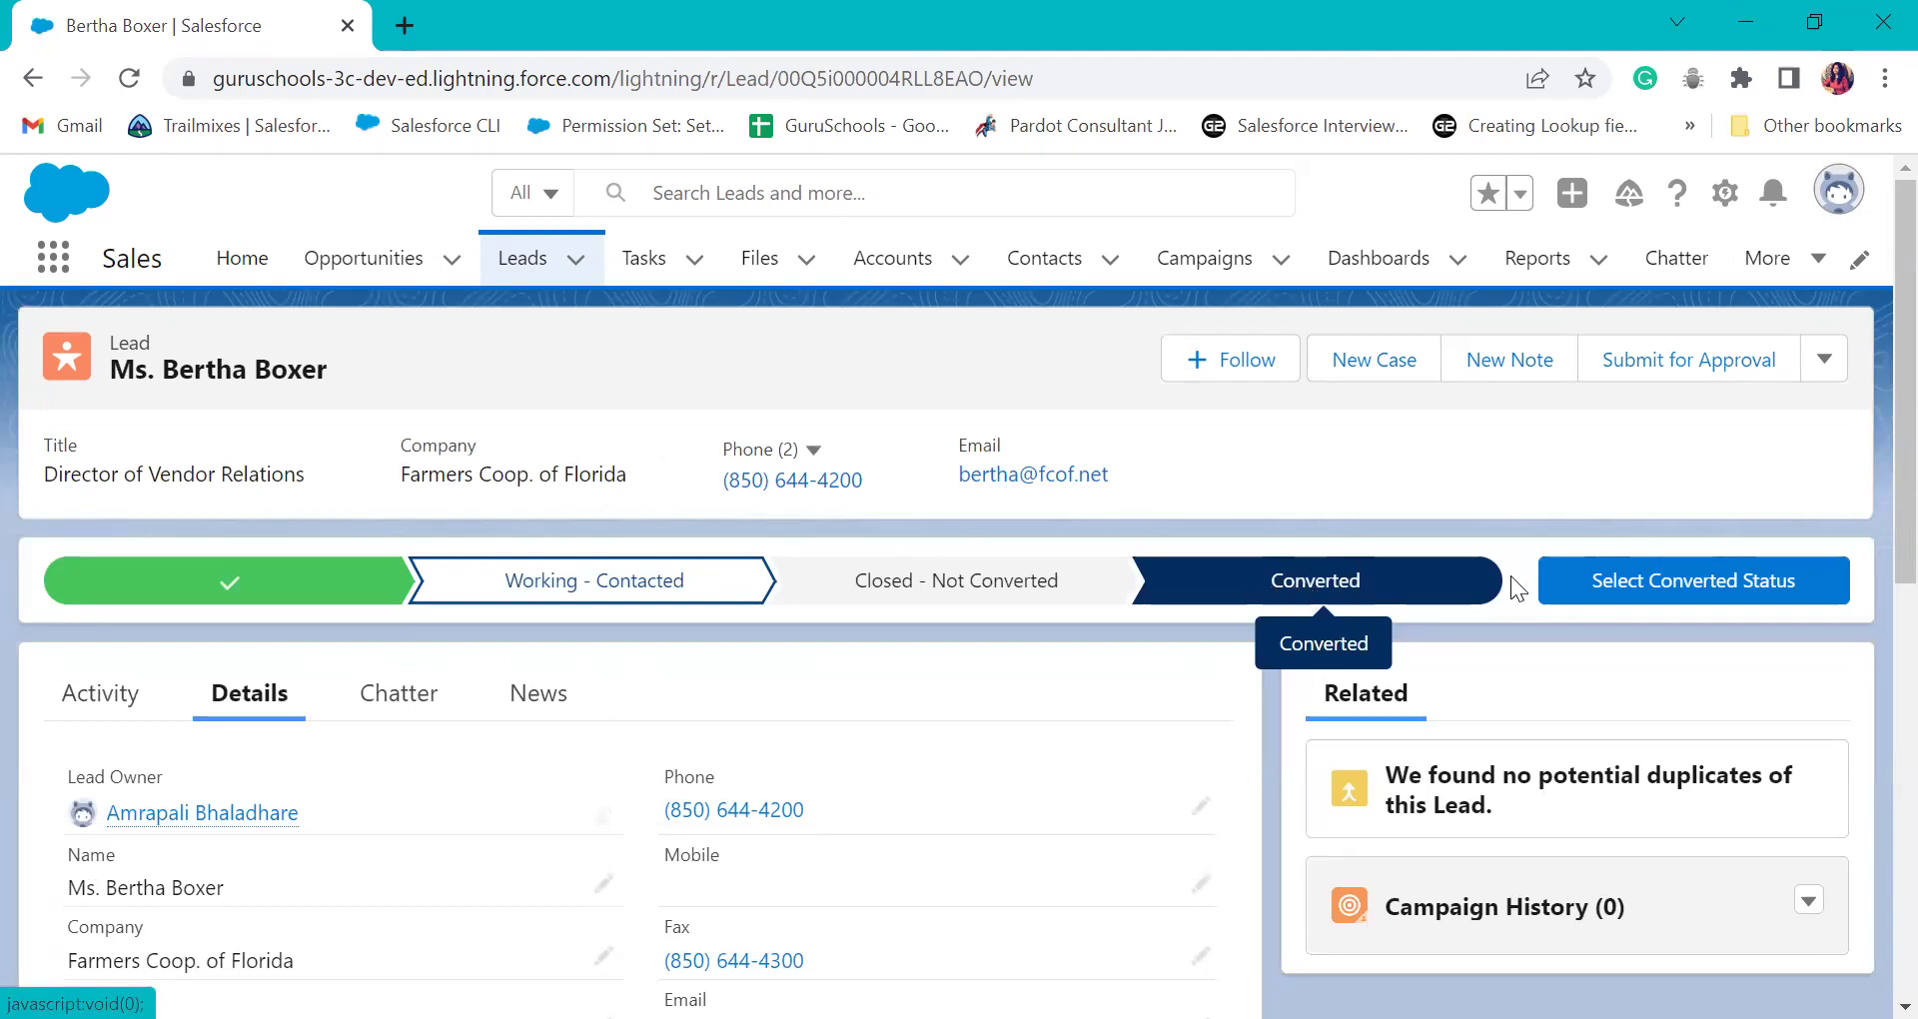
# - Open the lead conversion form and review its account, contact, opportunity, record owner and converted status sections
pyautogui.click(1649, 584)
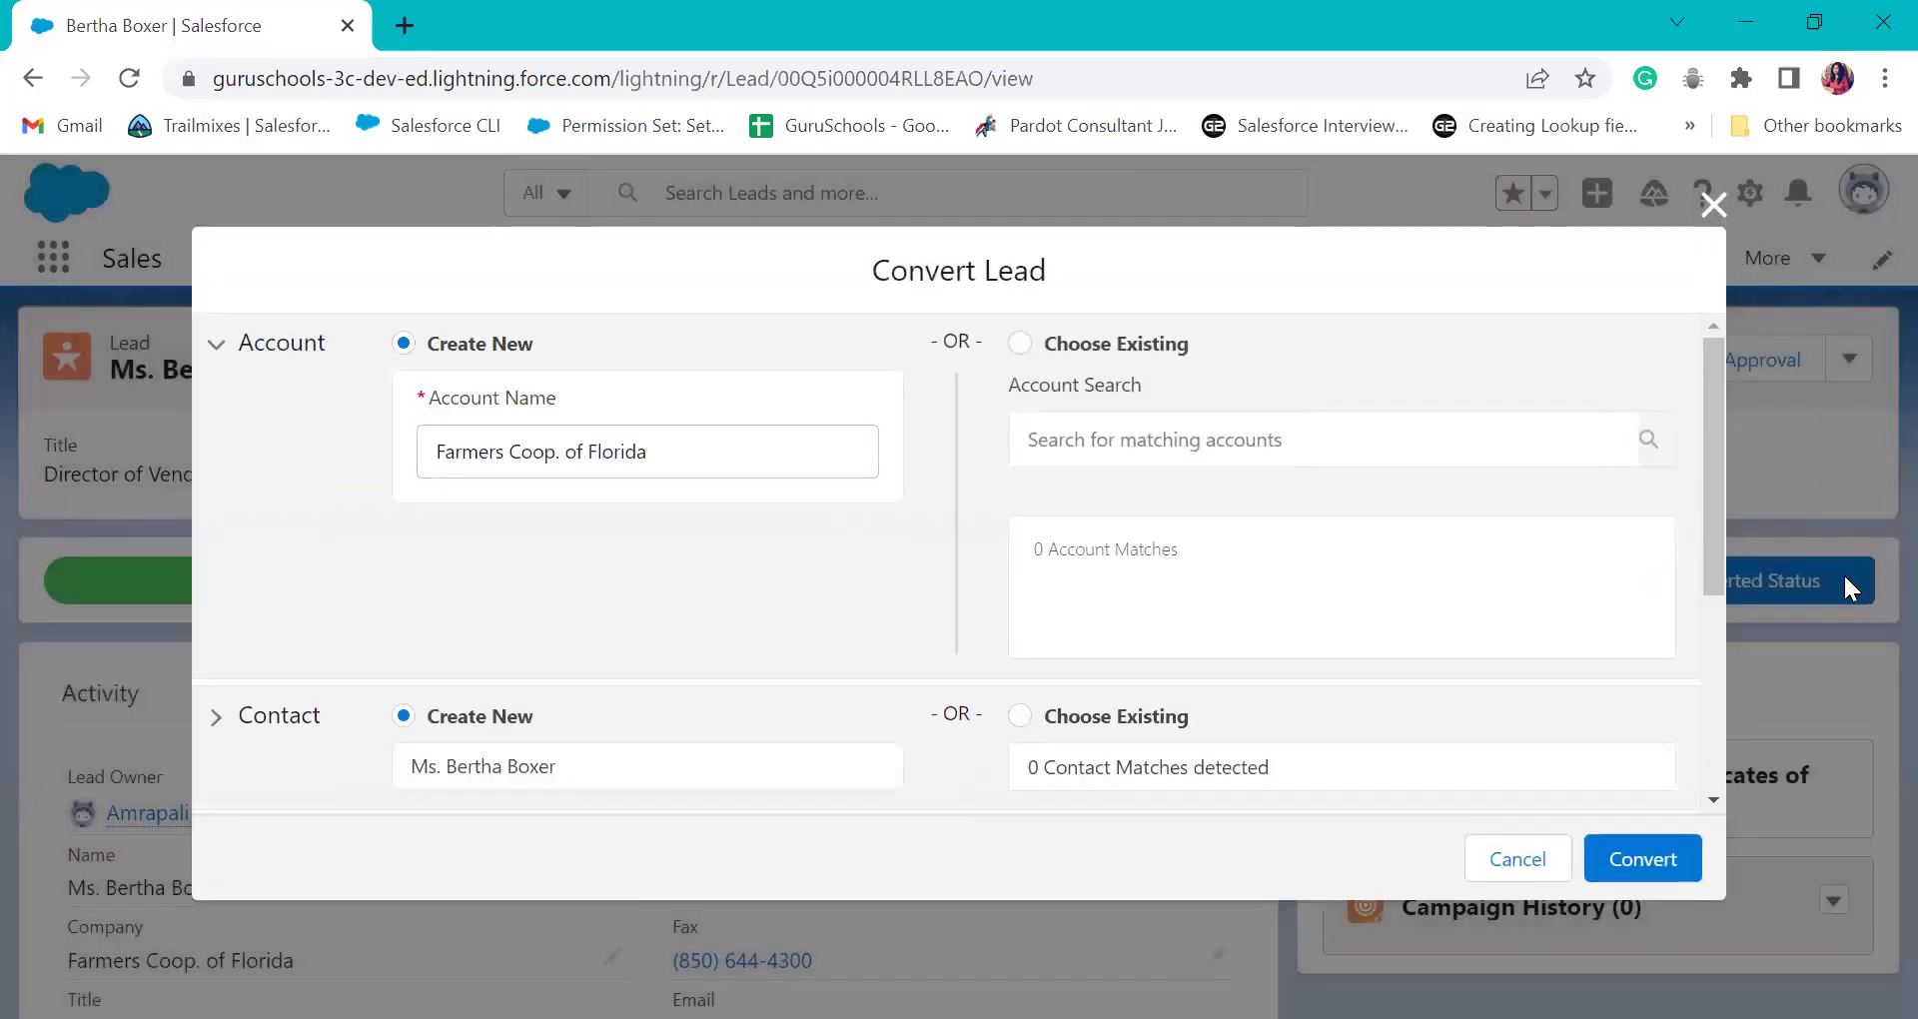
pyautogui.click(1713, 205)
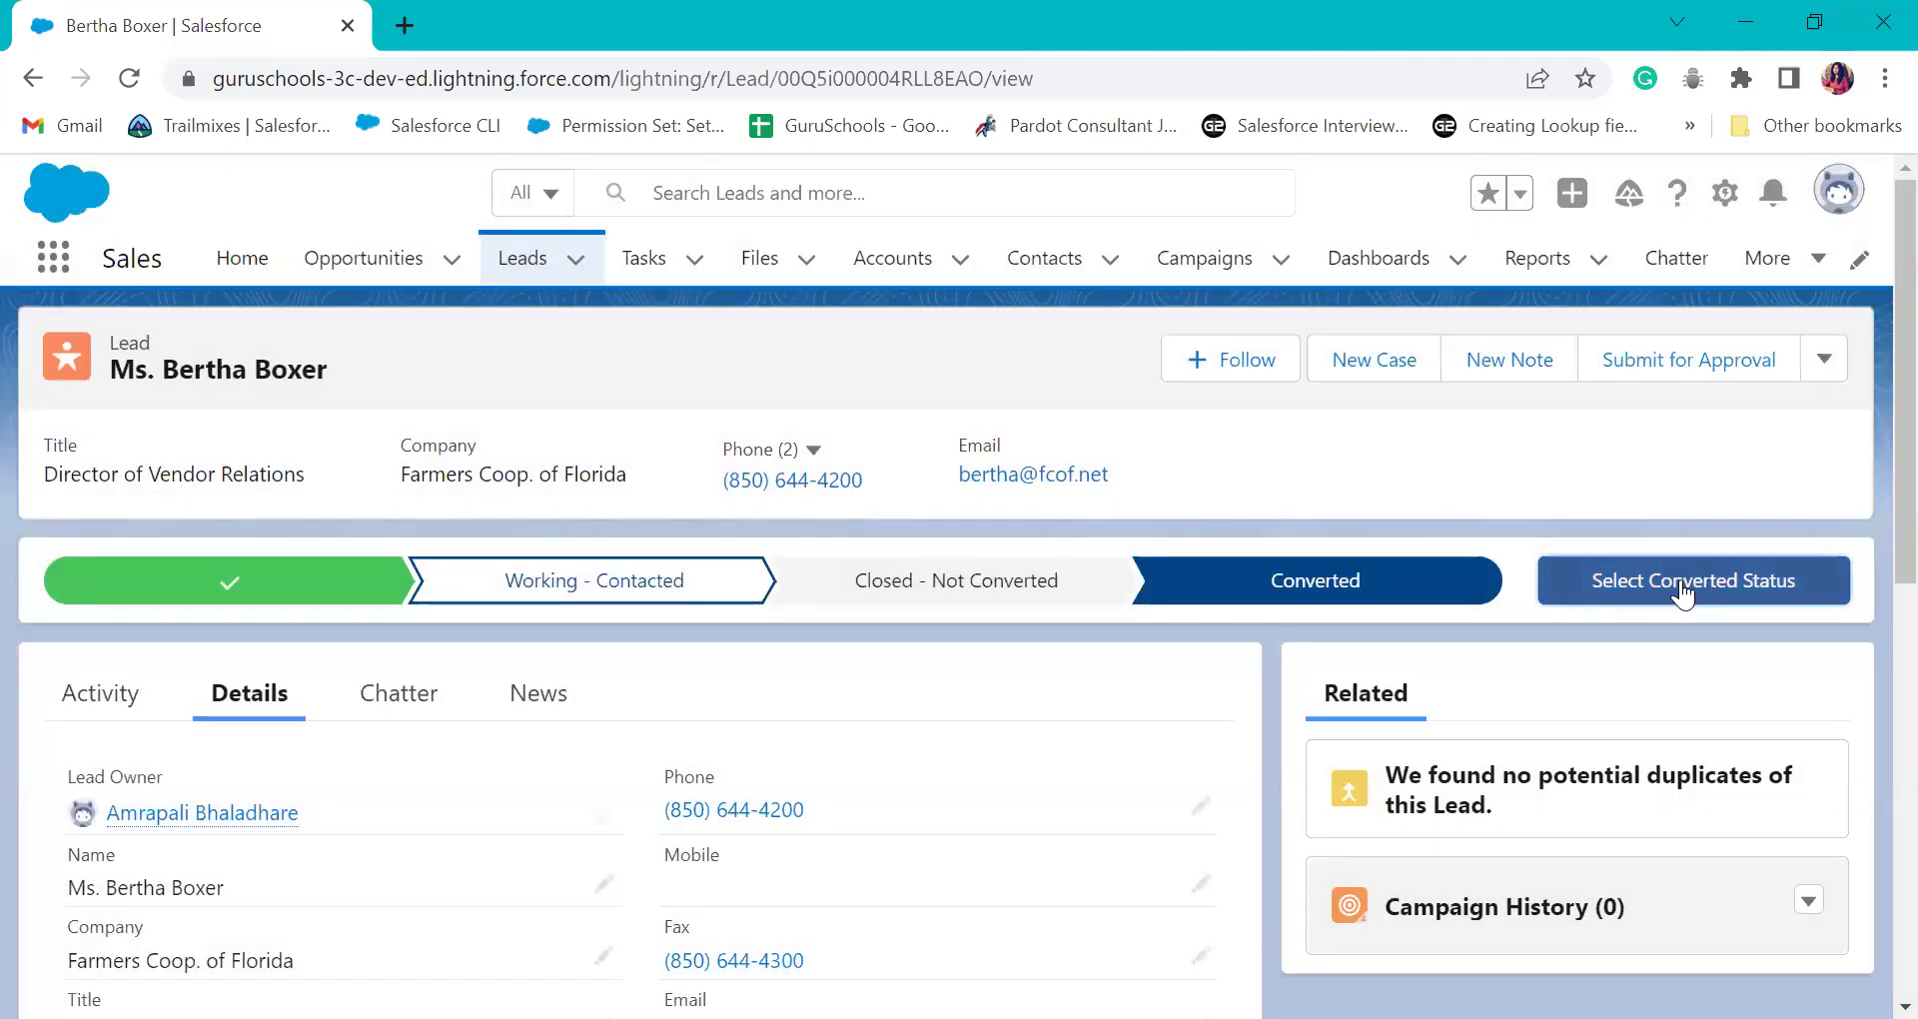
pyautogui.click(1681, 579)
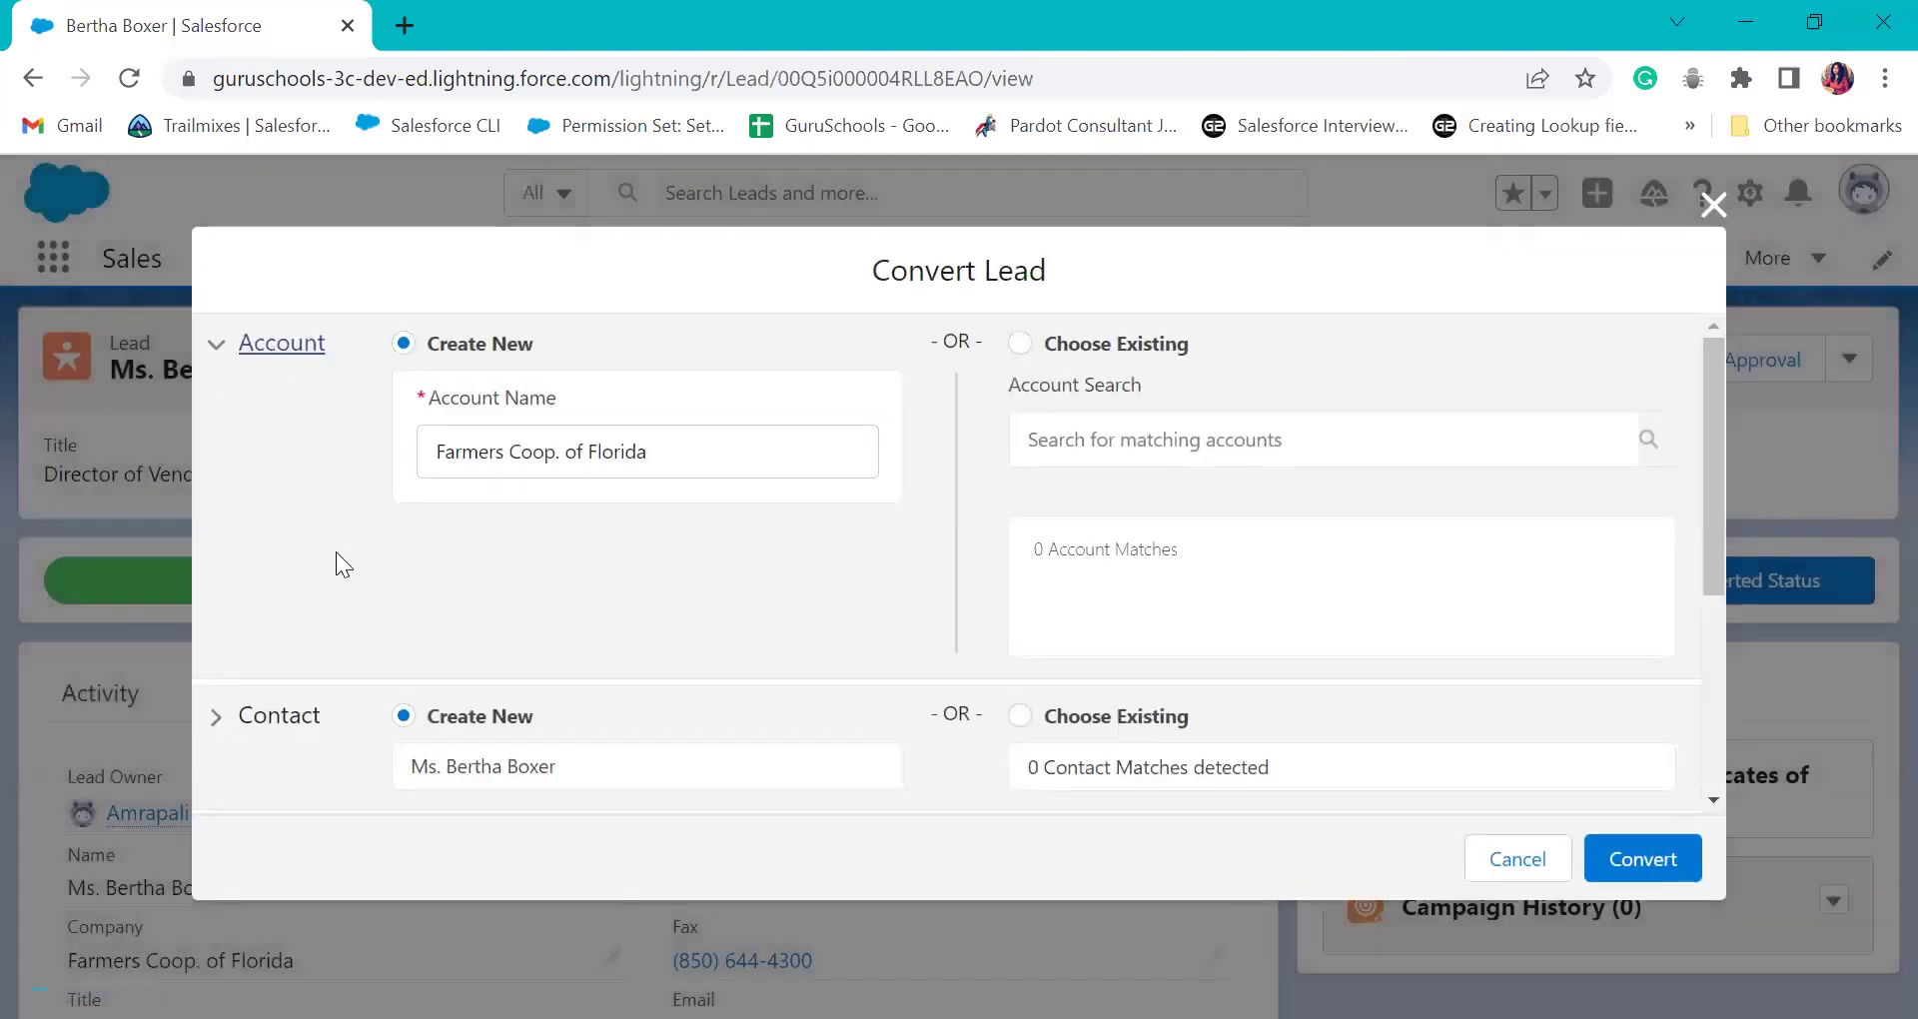
pyautogui.scroll(1, 487, 616)
pyautogui.scroll(-4, 455, 611)
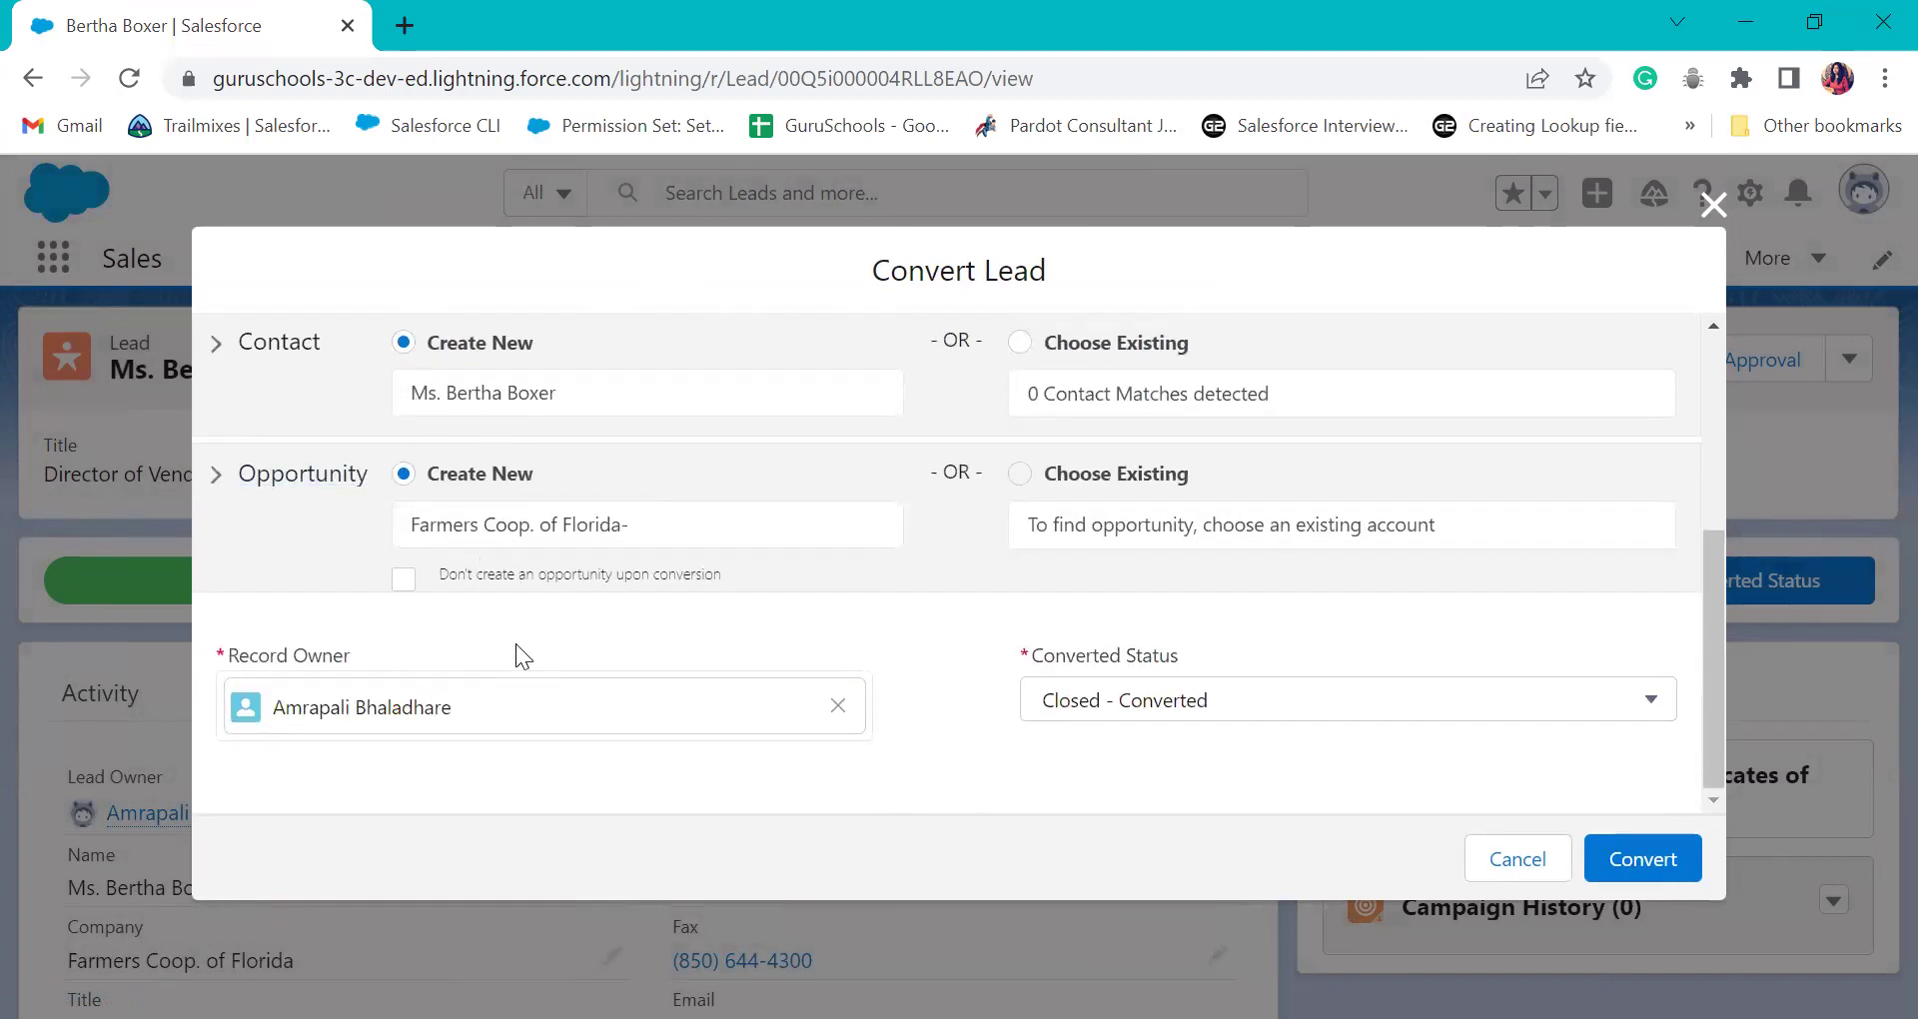
pyautogui.scroll(4, 516, 645)
pyautogui.scroll(-4, 478, 485)
pyautogui.scroll(4, 502, 645)
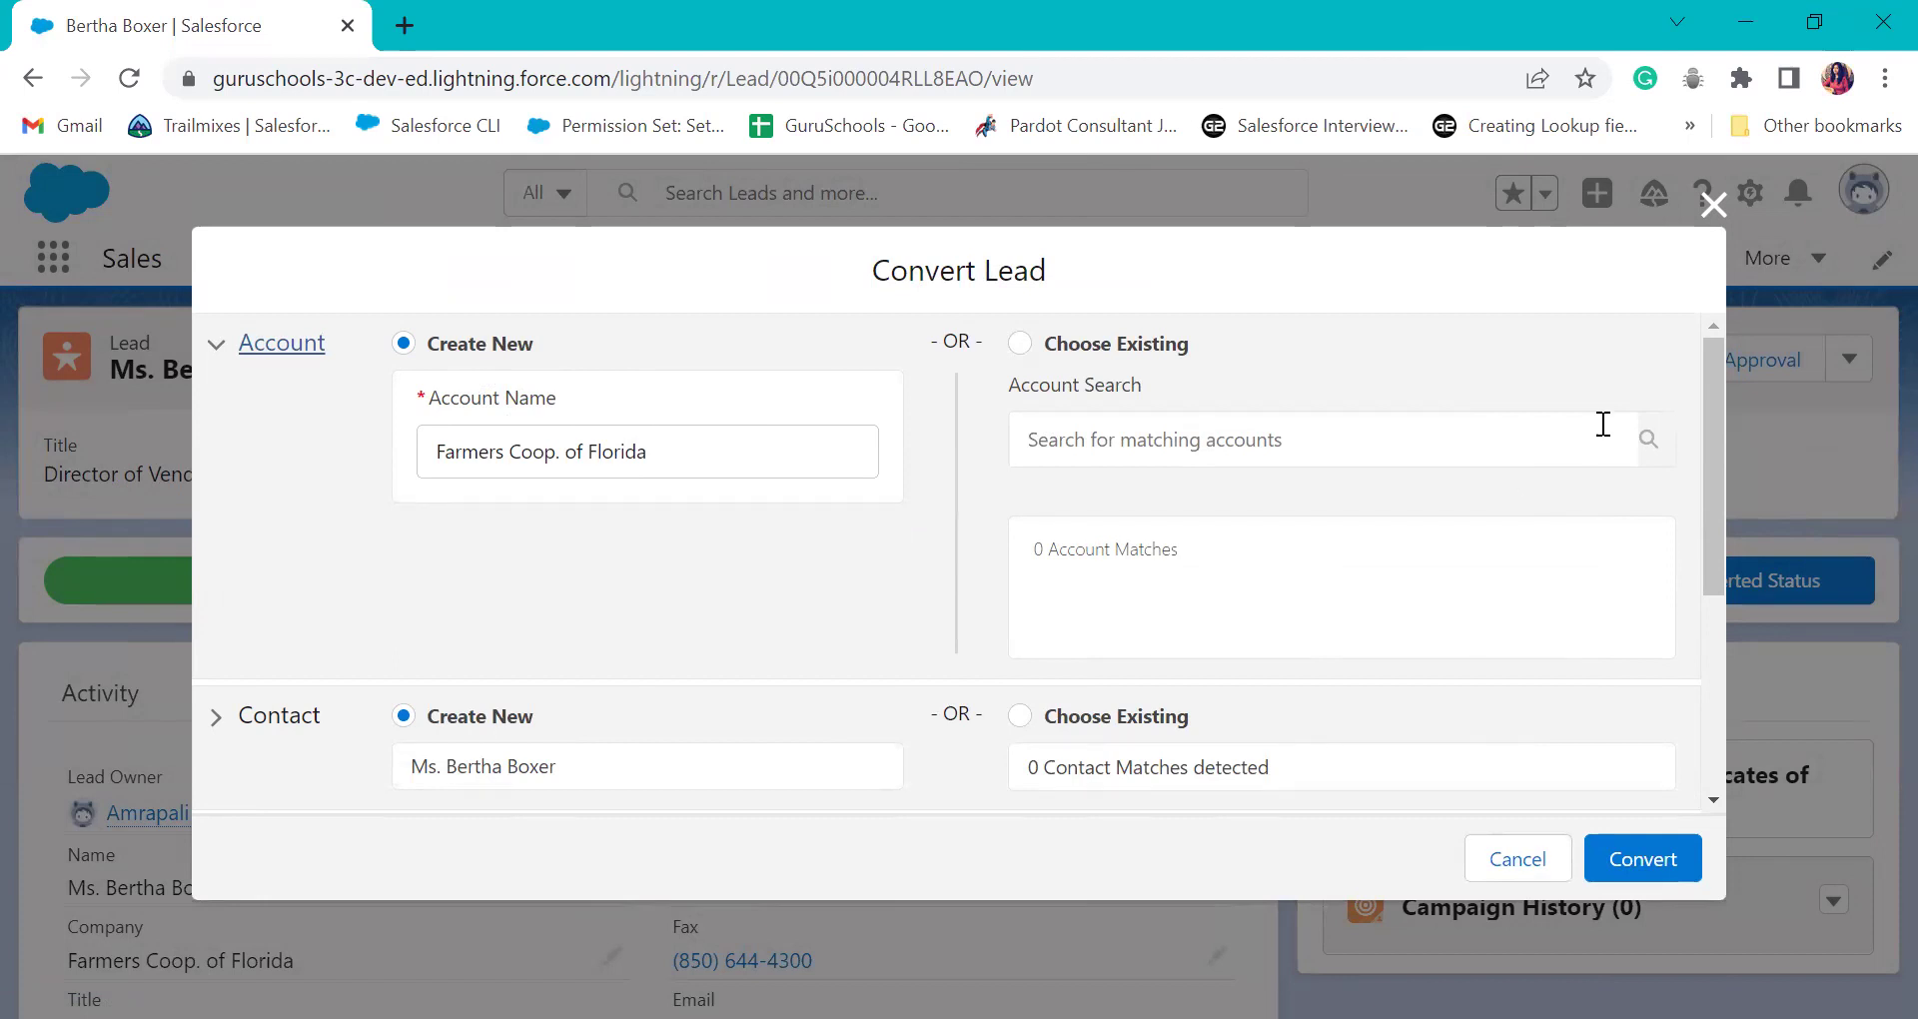
# - Try the Choose Existing option for the account, review the conversion form, and close it without converting
pyautogui.click(1023, 348)
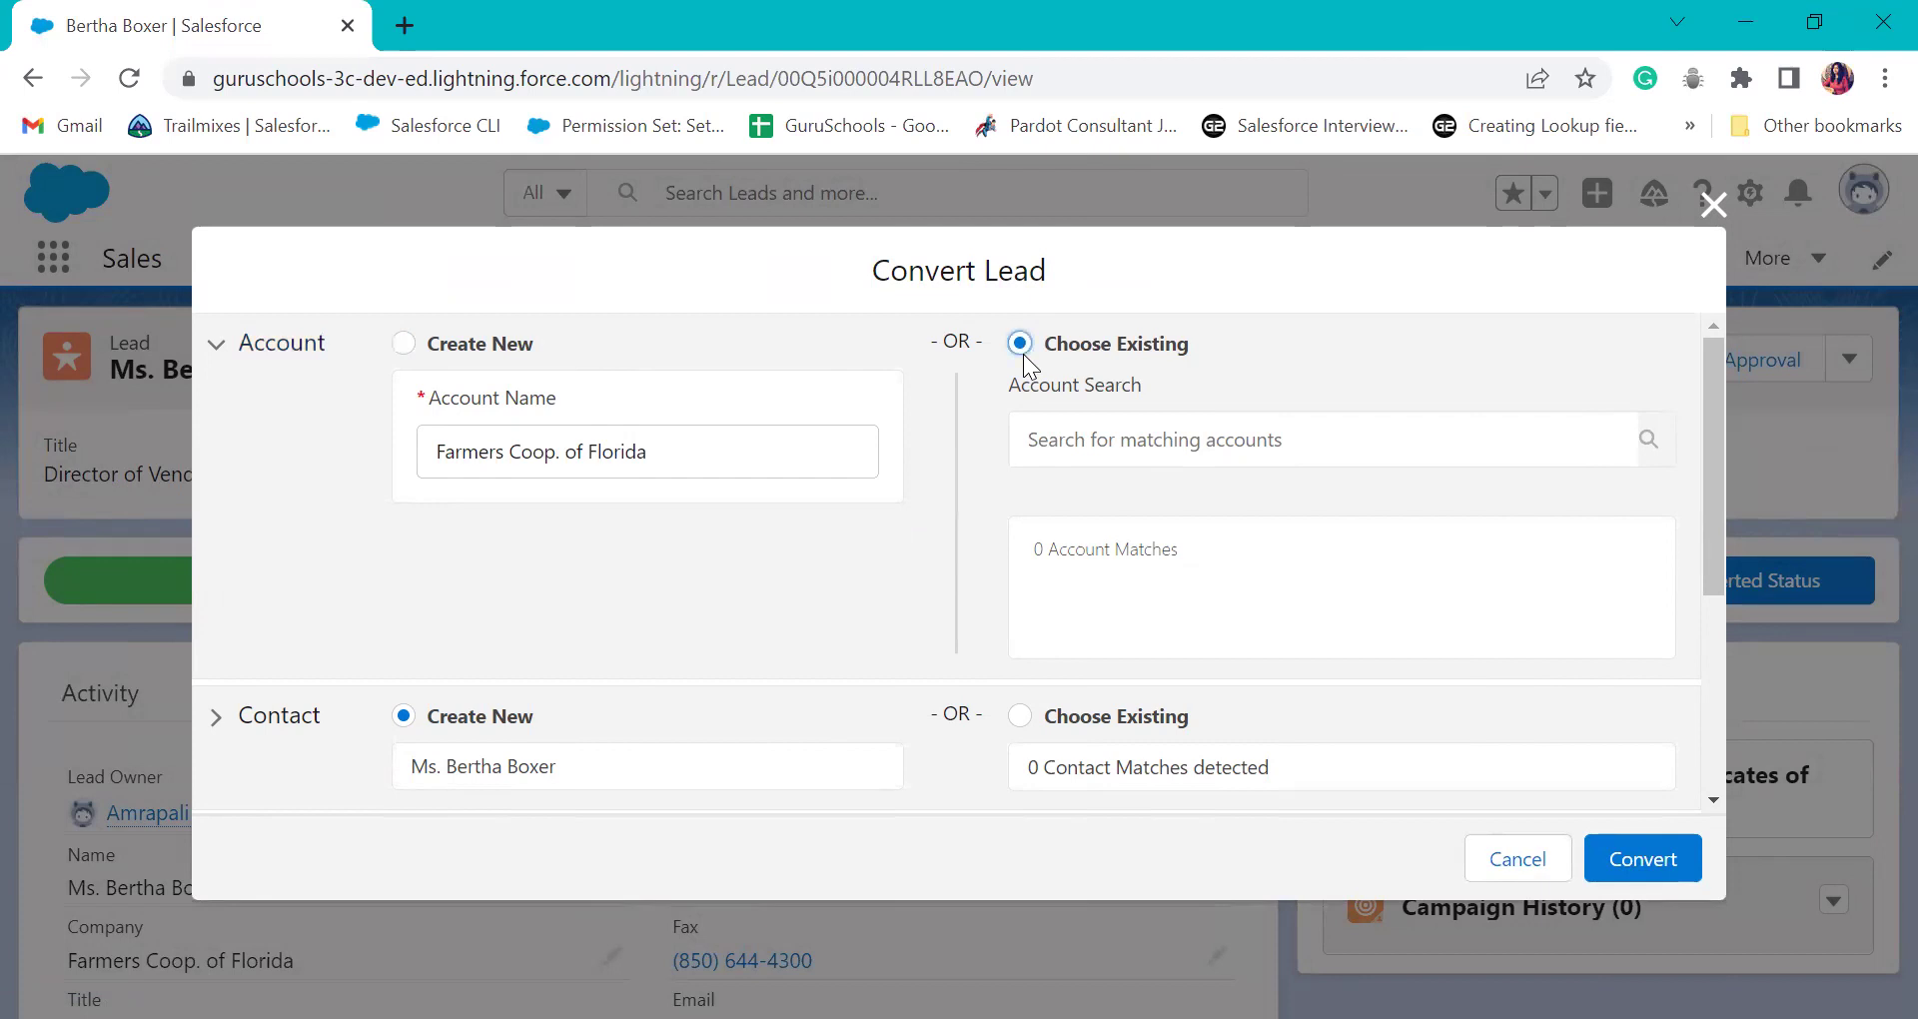
pyautogui.scroll(-3, 1109, 450)
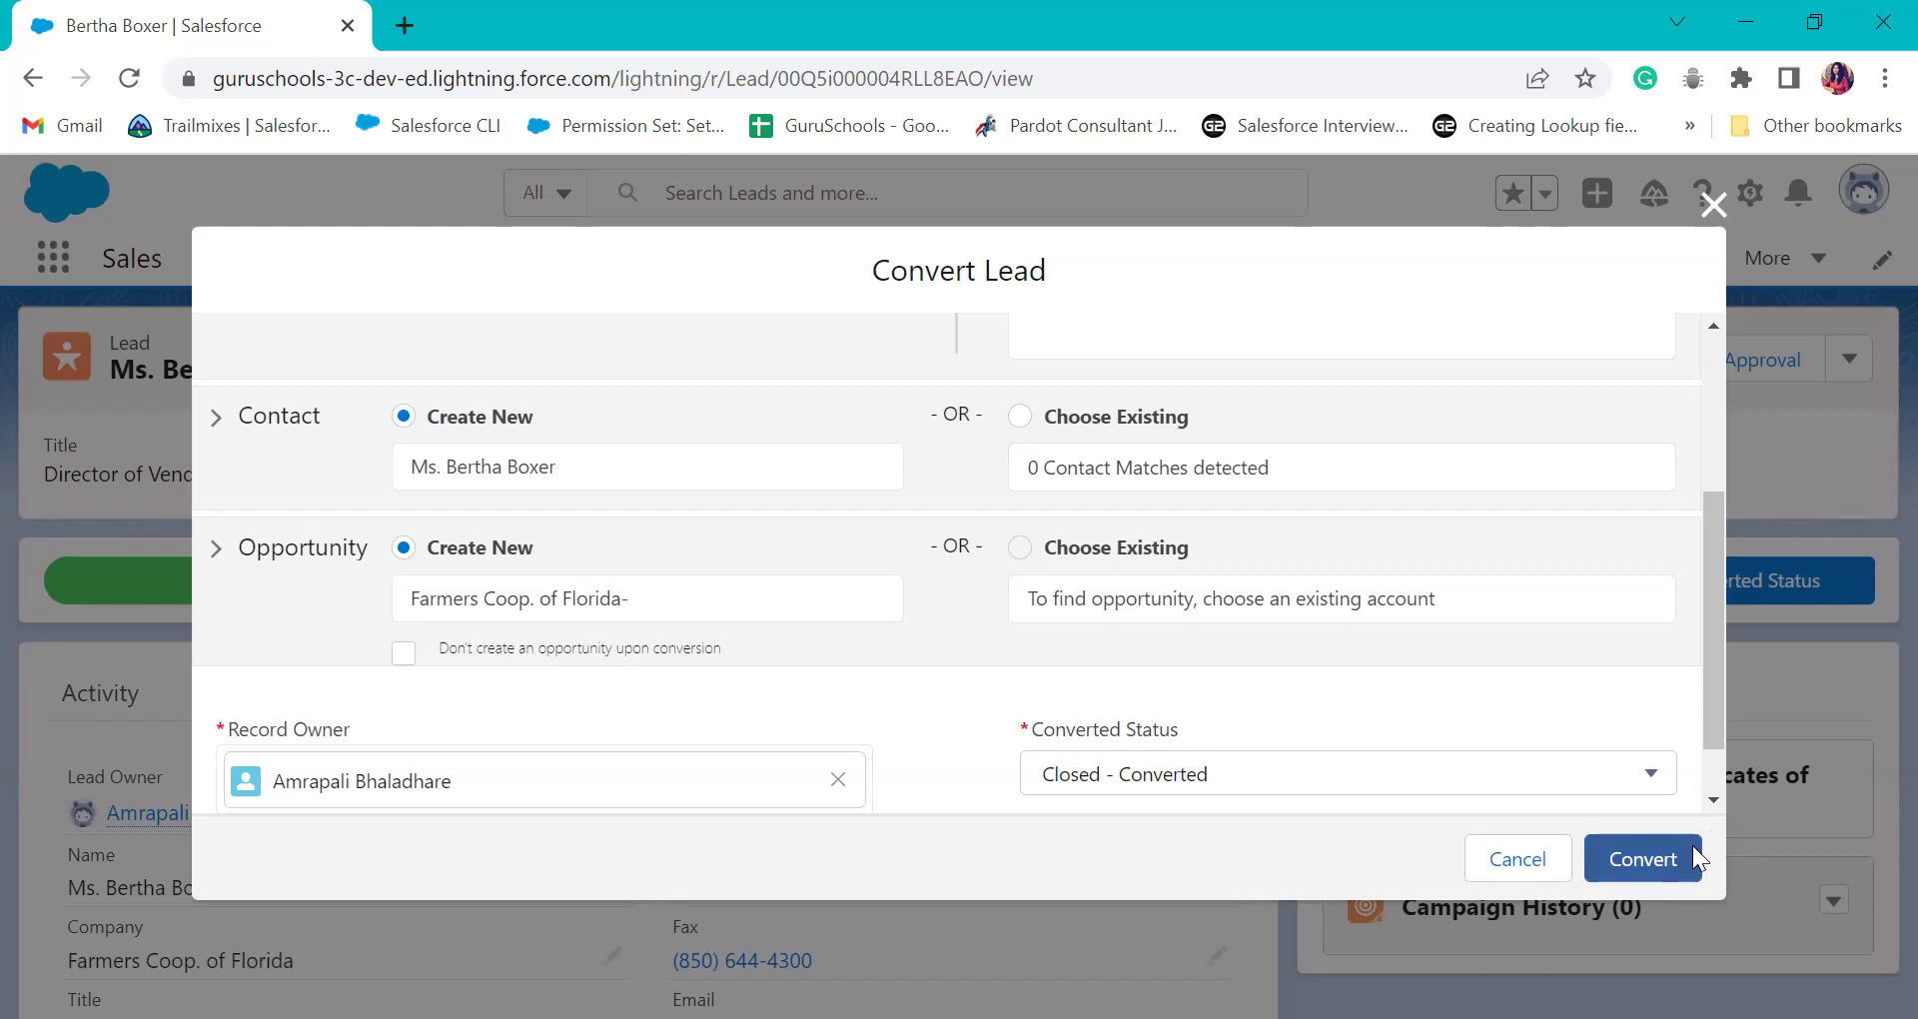
pyautogui.scroll(4, 1035, 688)
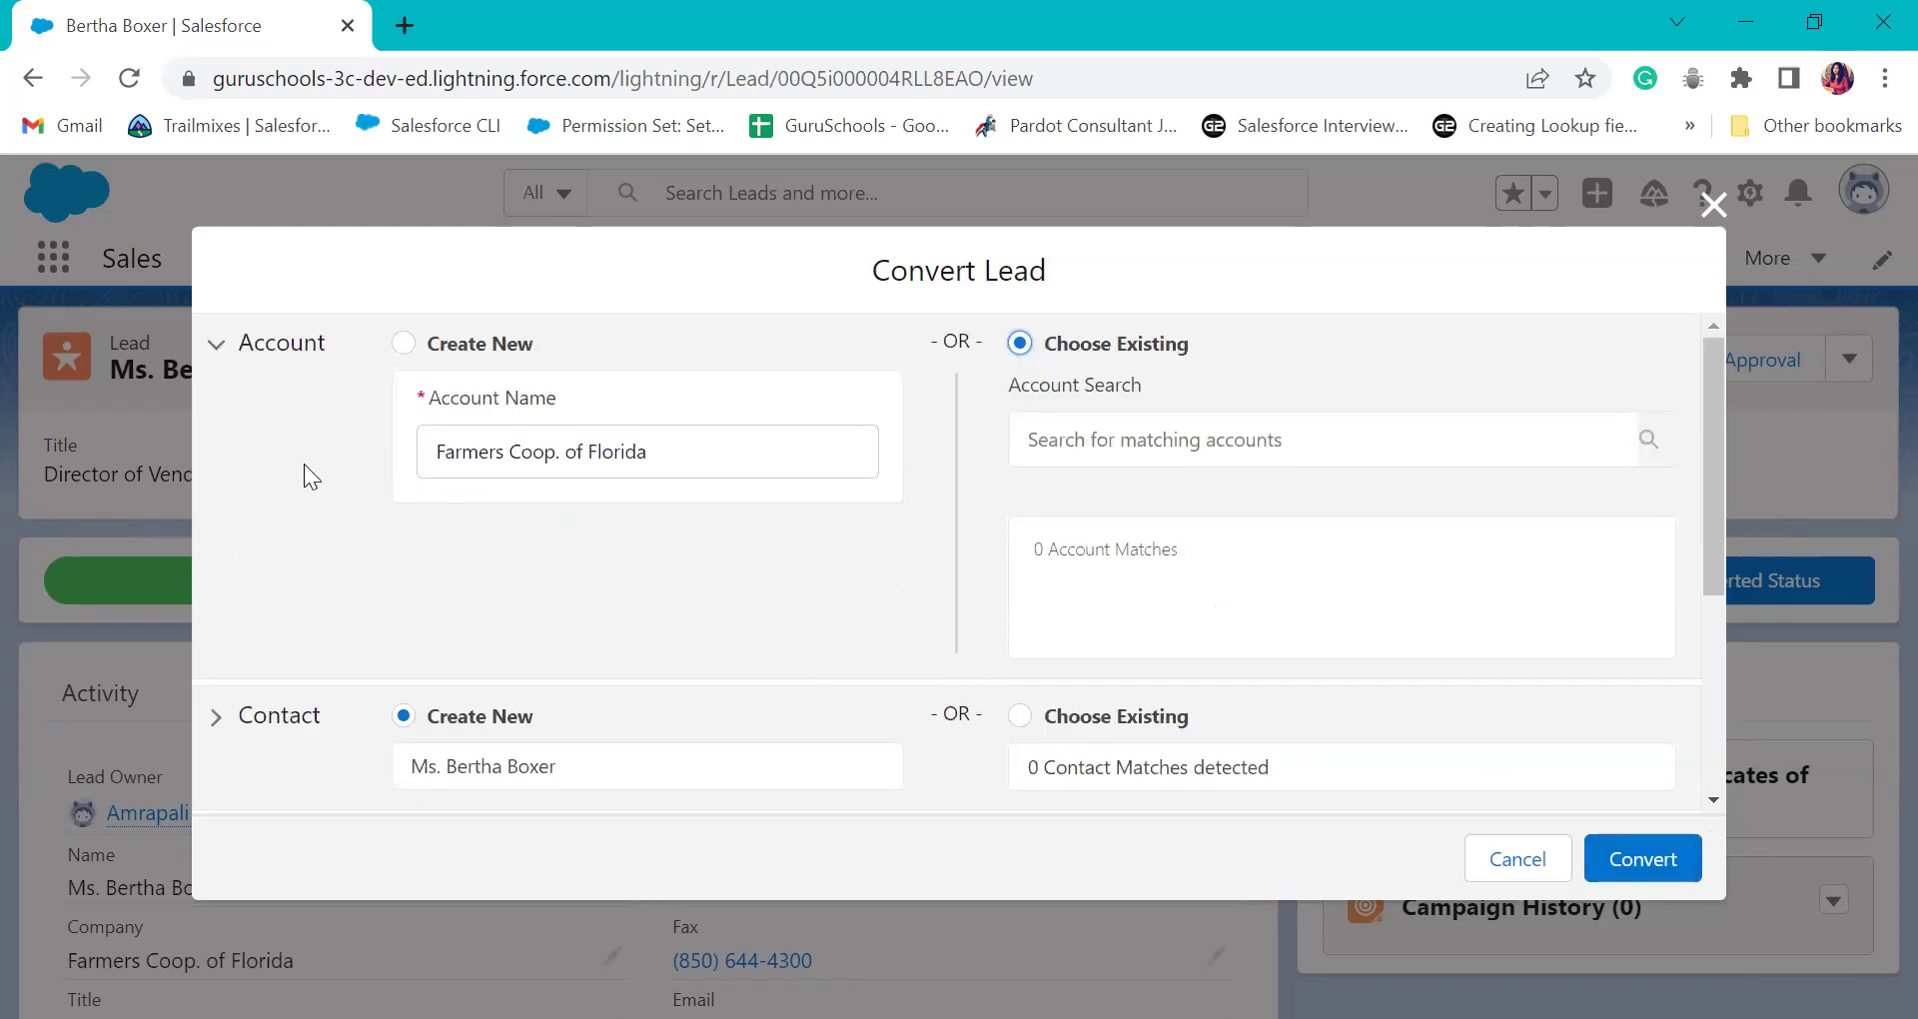
pyautogui.scroll(-3, 303, 464)
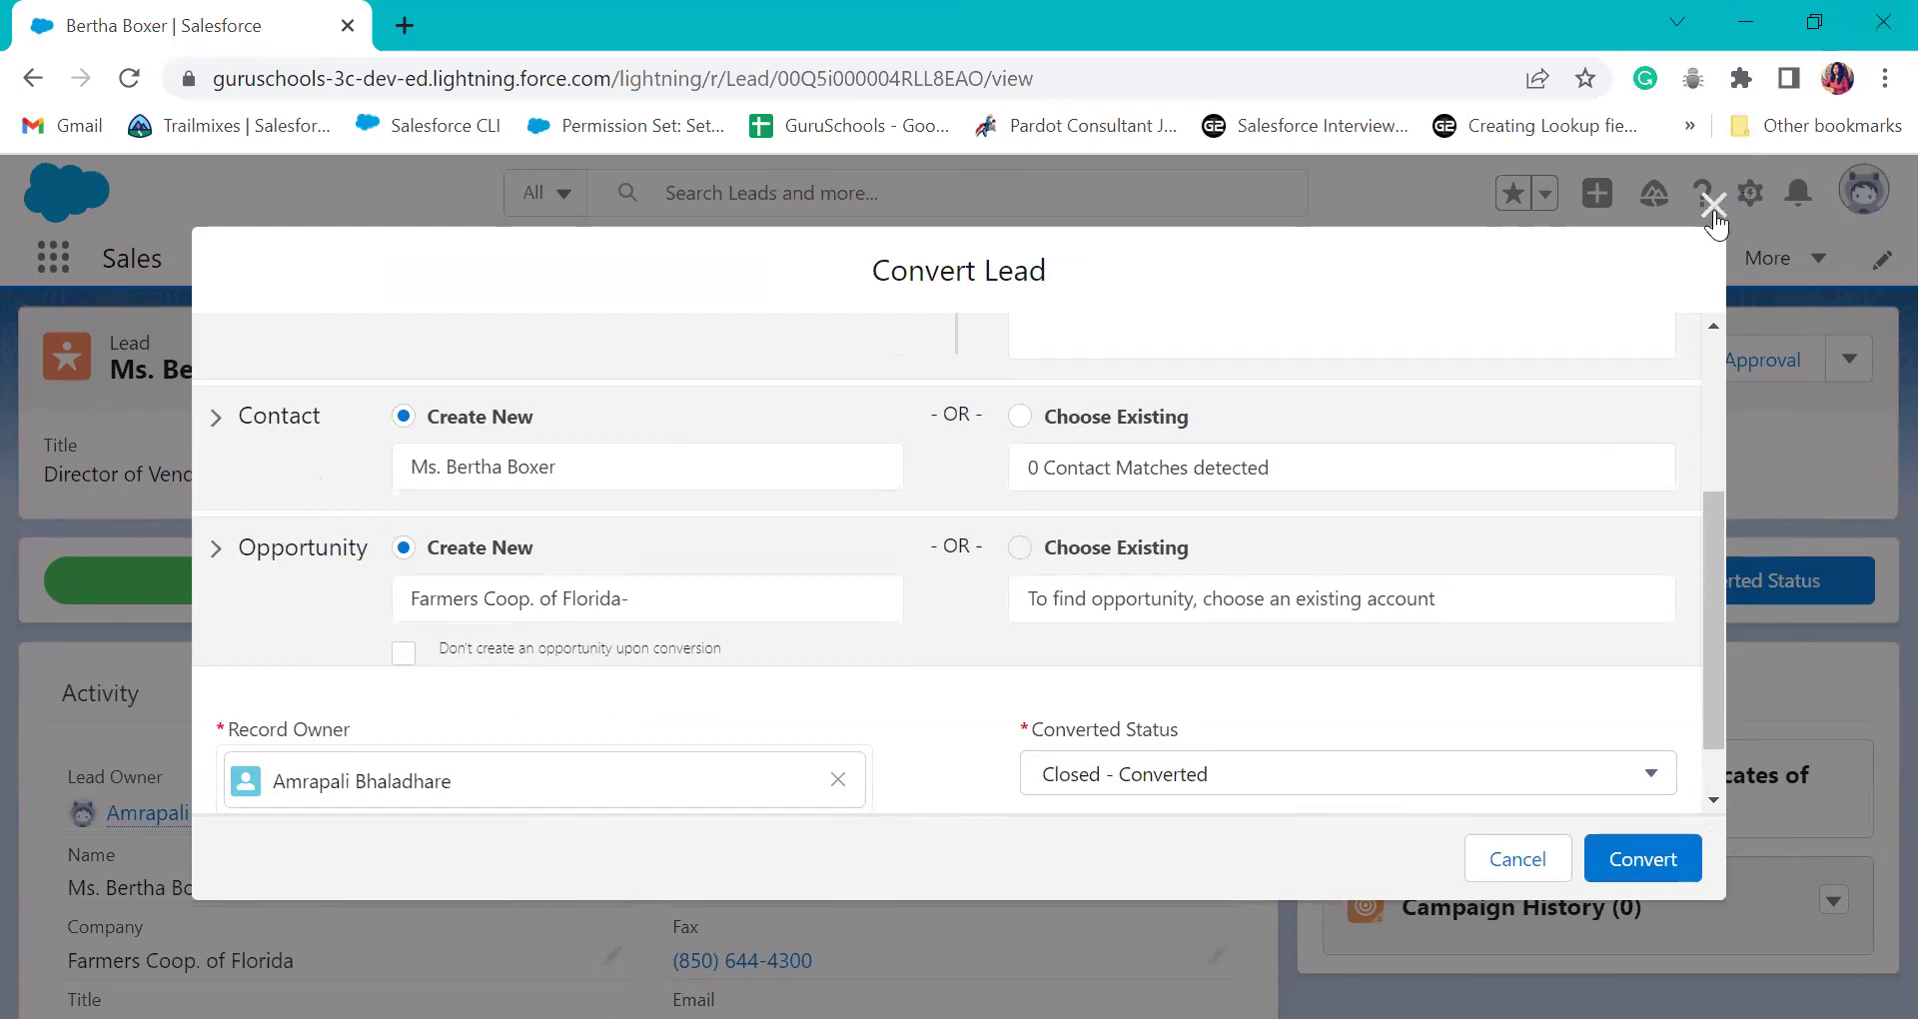
pyautogui.scroll(3, 597, 566)
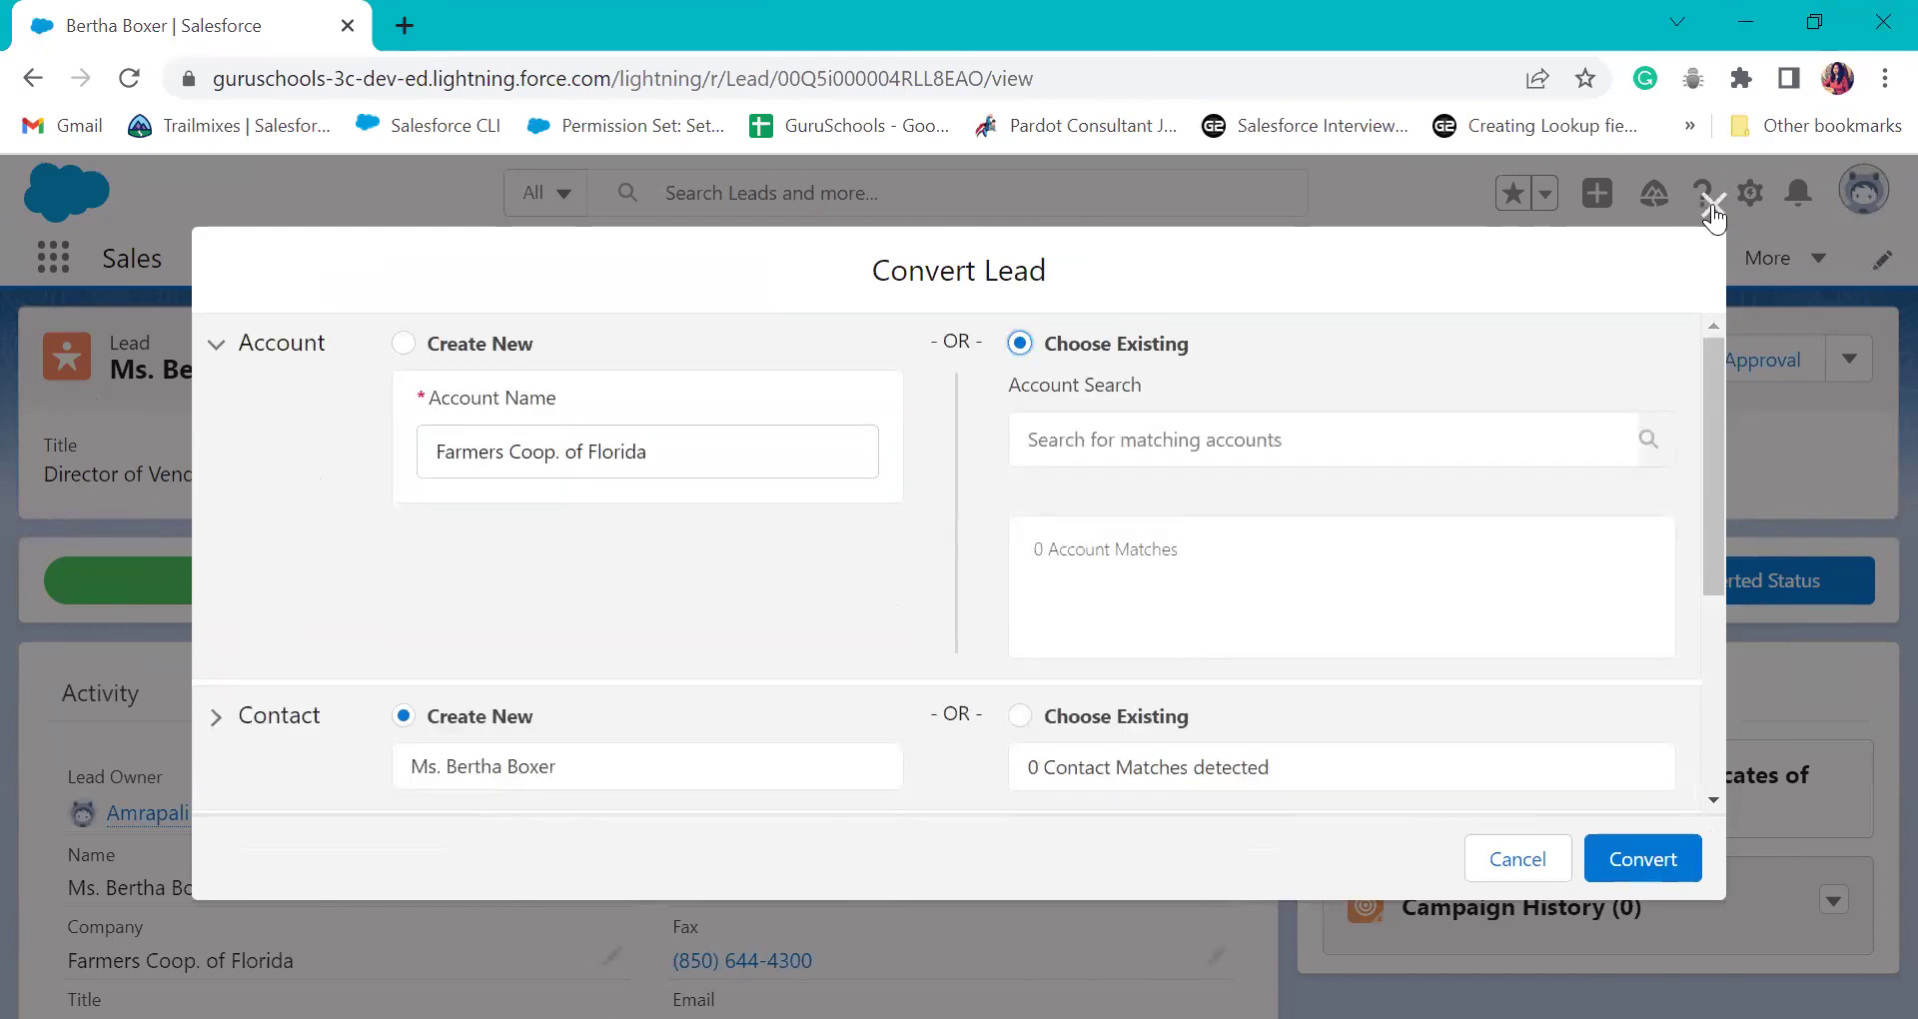
pyautogui.click(1713, 204)
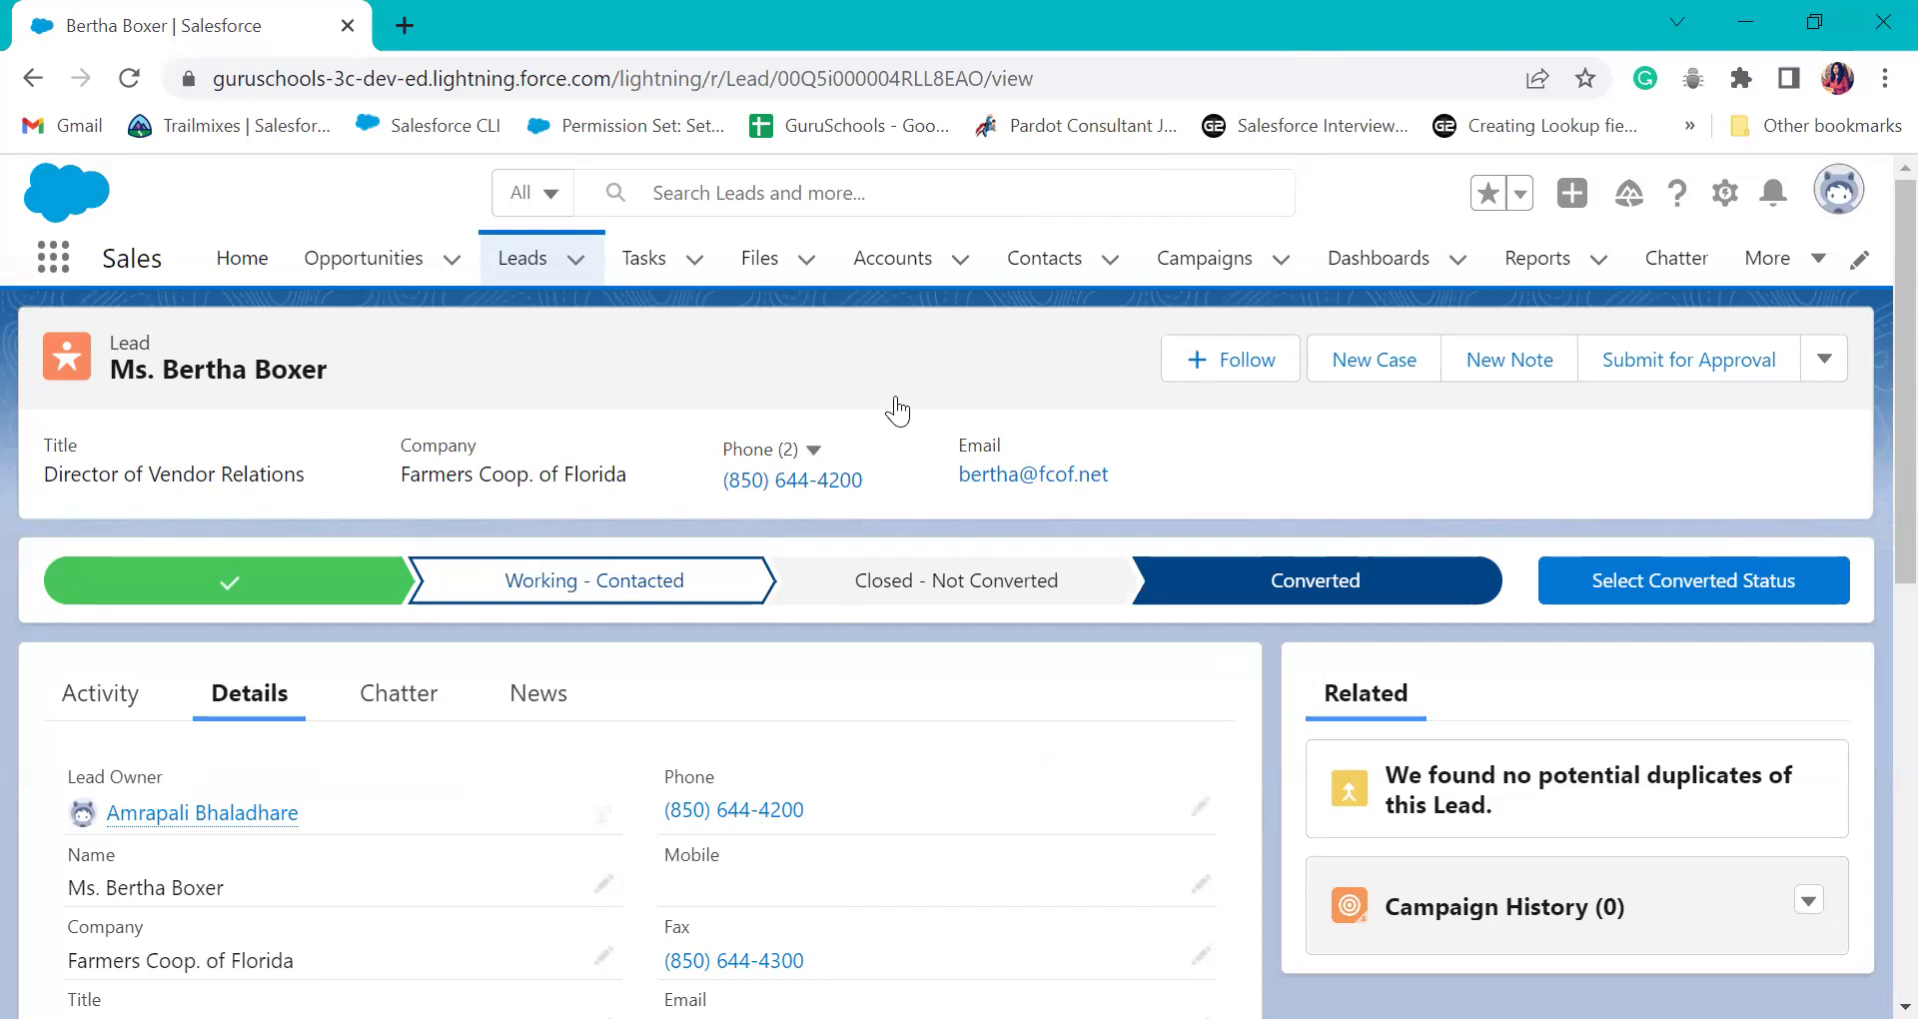
# - Look through the lead record's details, and open Accounts with the All Accounts list view
pyautogui.scroll(-2, 836, 672)
pyautogui.scroll(2, 475, 437)
pyautogui.scroll(-3, 759, 465)
pyautogui.scroll(-5, 759, 467)
pyautogui.scroll(8, 759, 468)
pyautogui.click(854, 268)
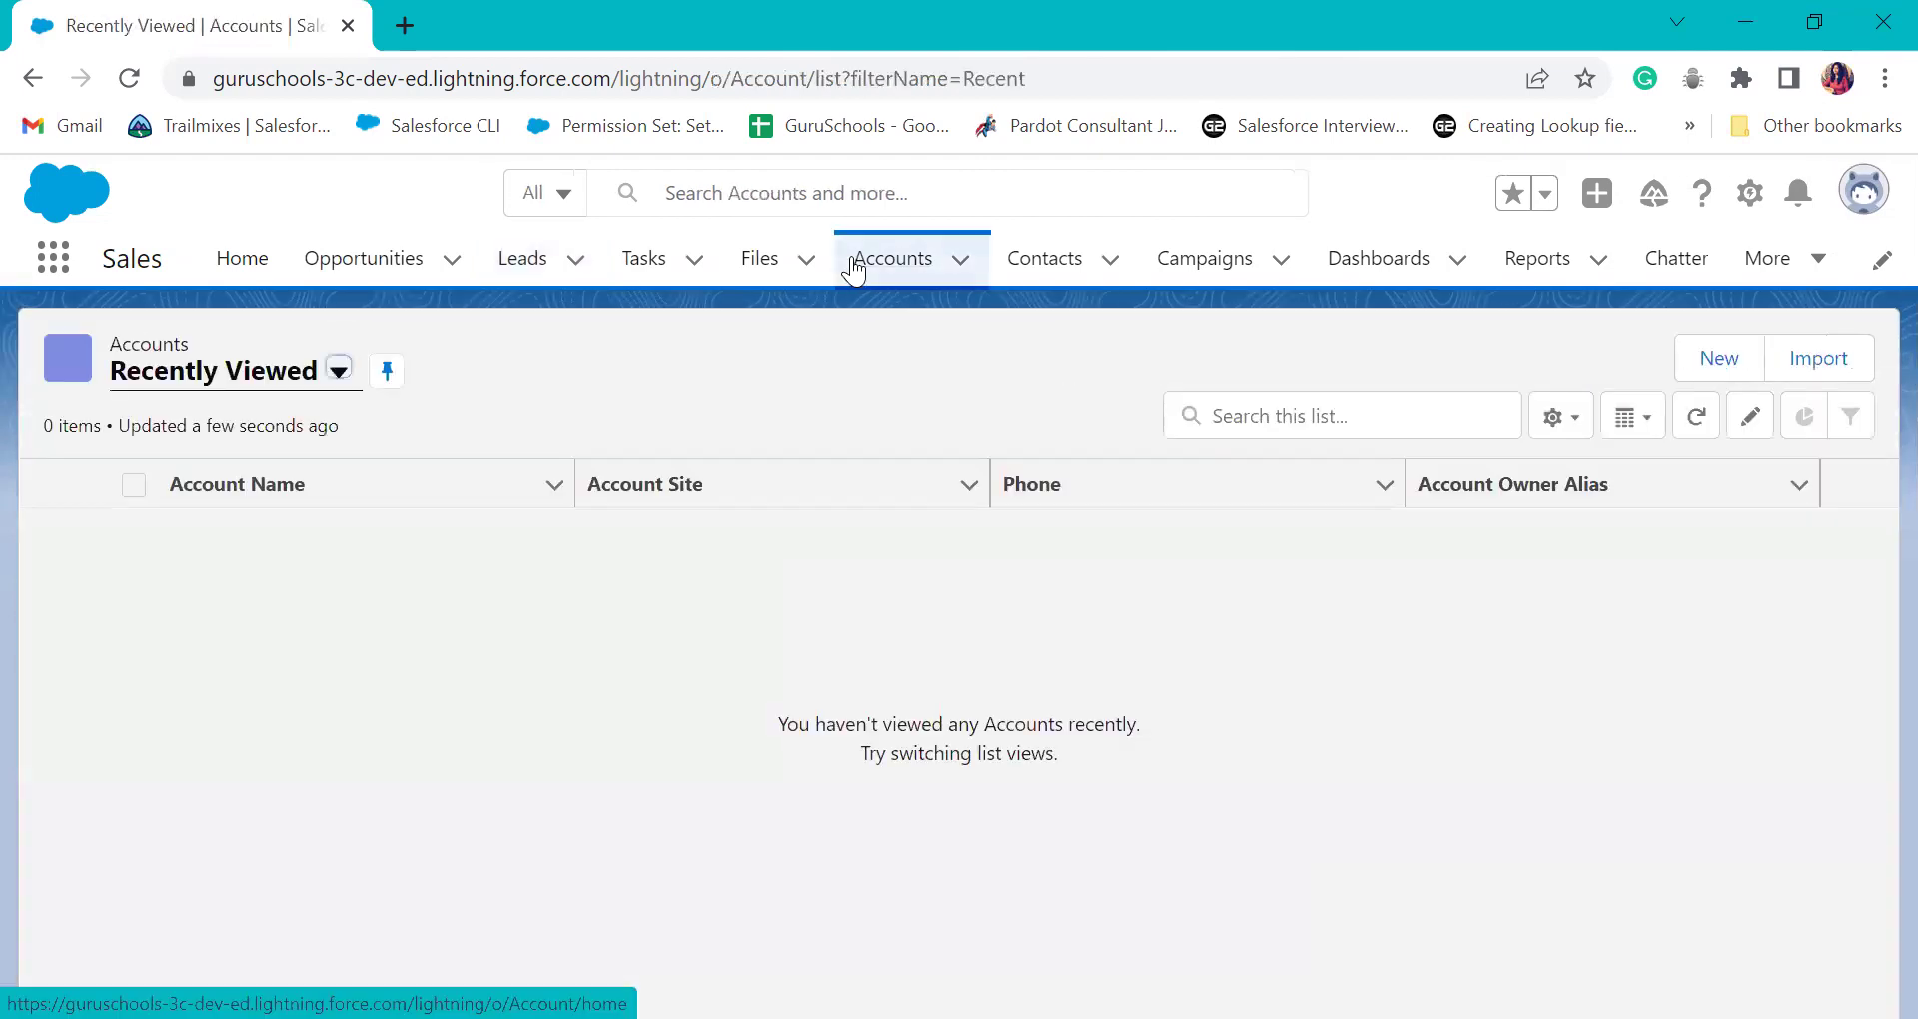
pyautogui.click(157, 380)
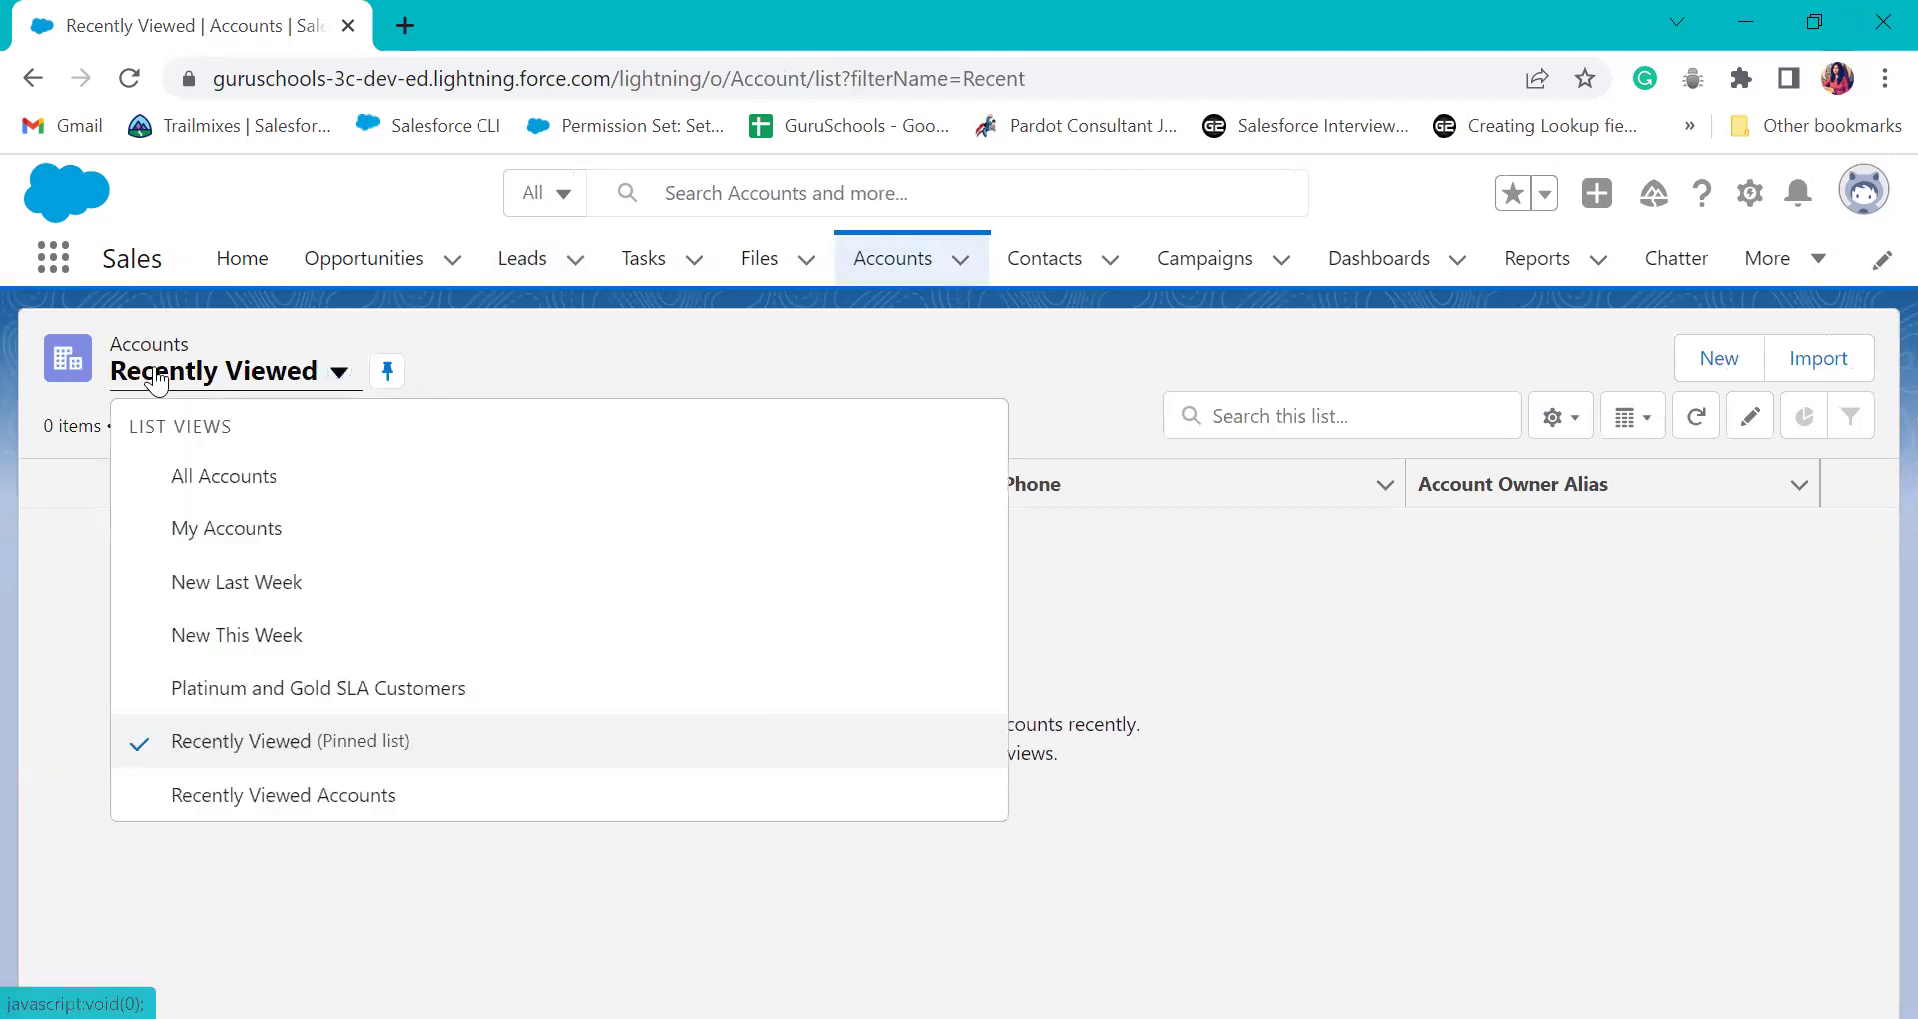
pyautogui.click(204, 486)
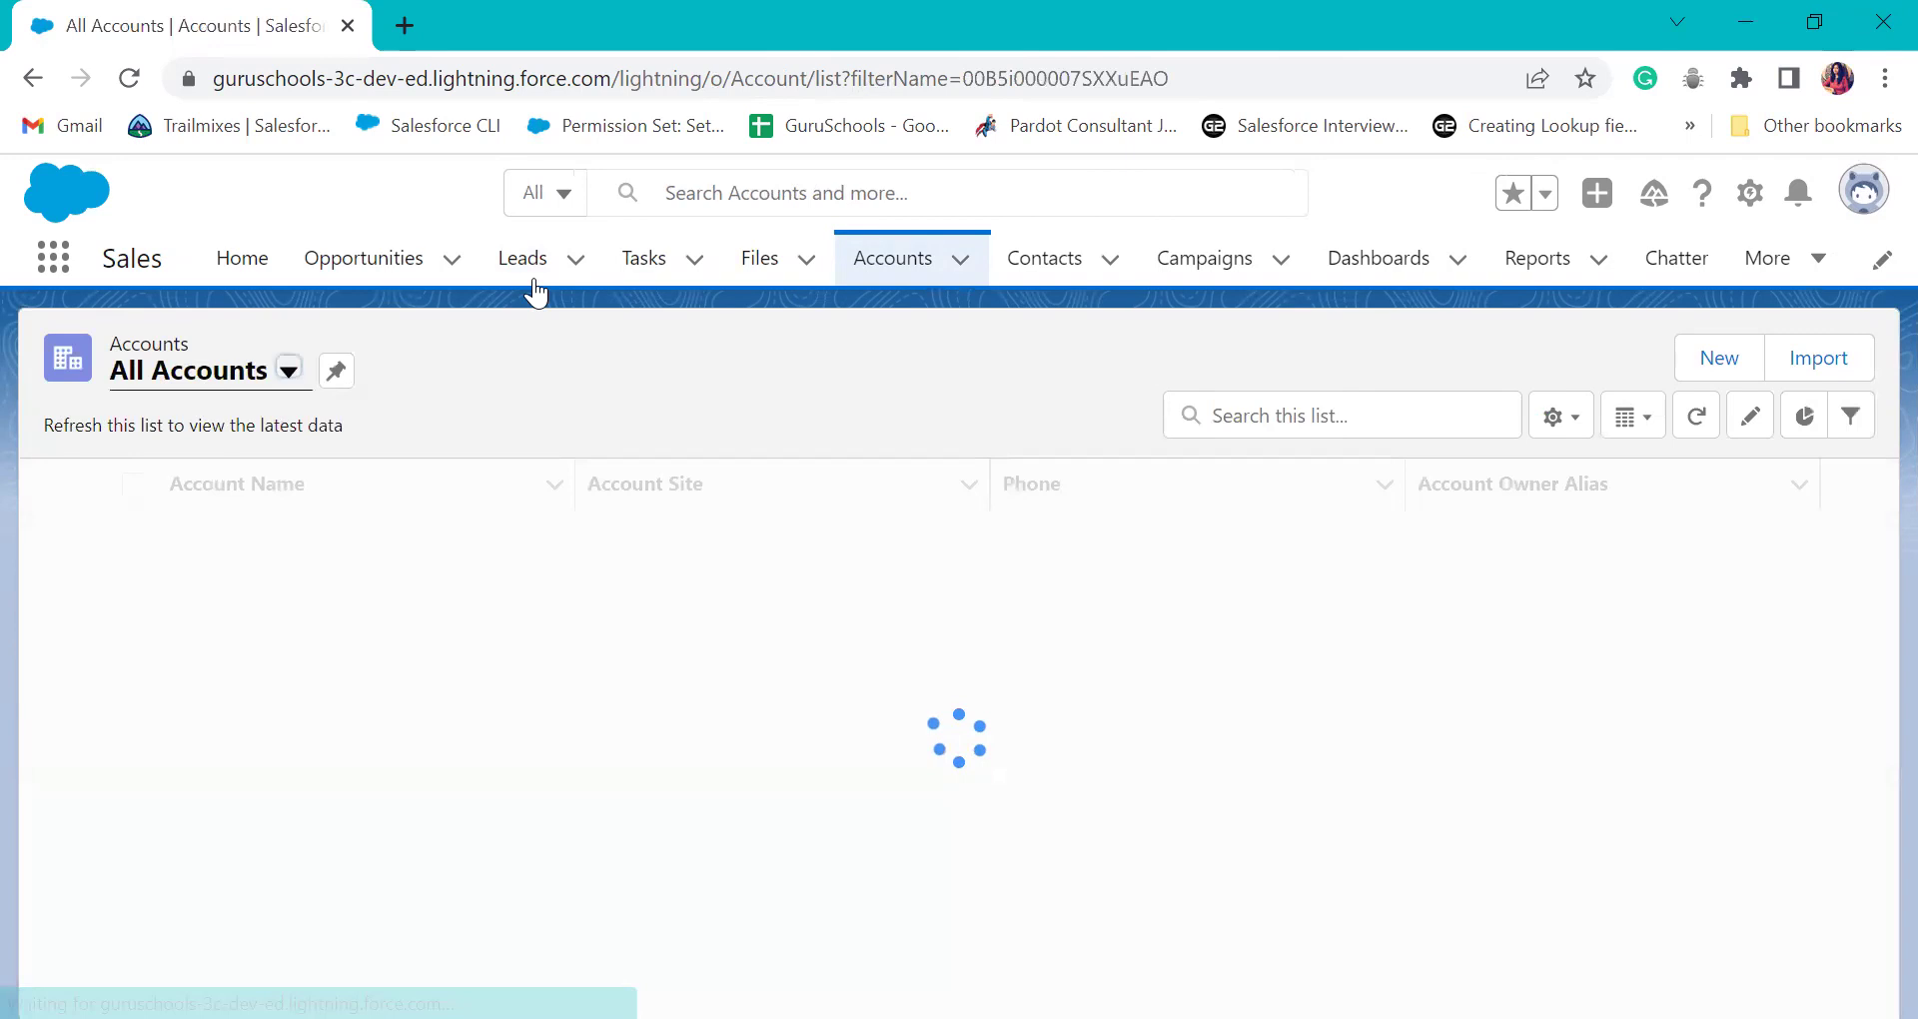
# - Open the Leads page in a new browser tab and place that tab ahead of the accounts tab
pyautogui.rightClick(513, 267)
pyautogui.press('Escape')
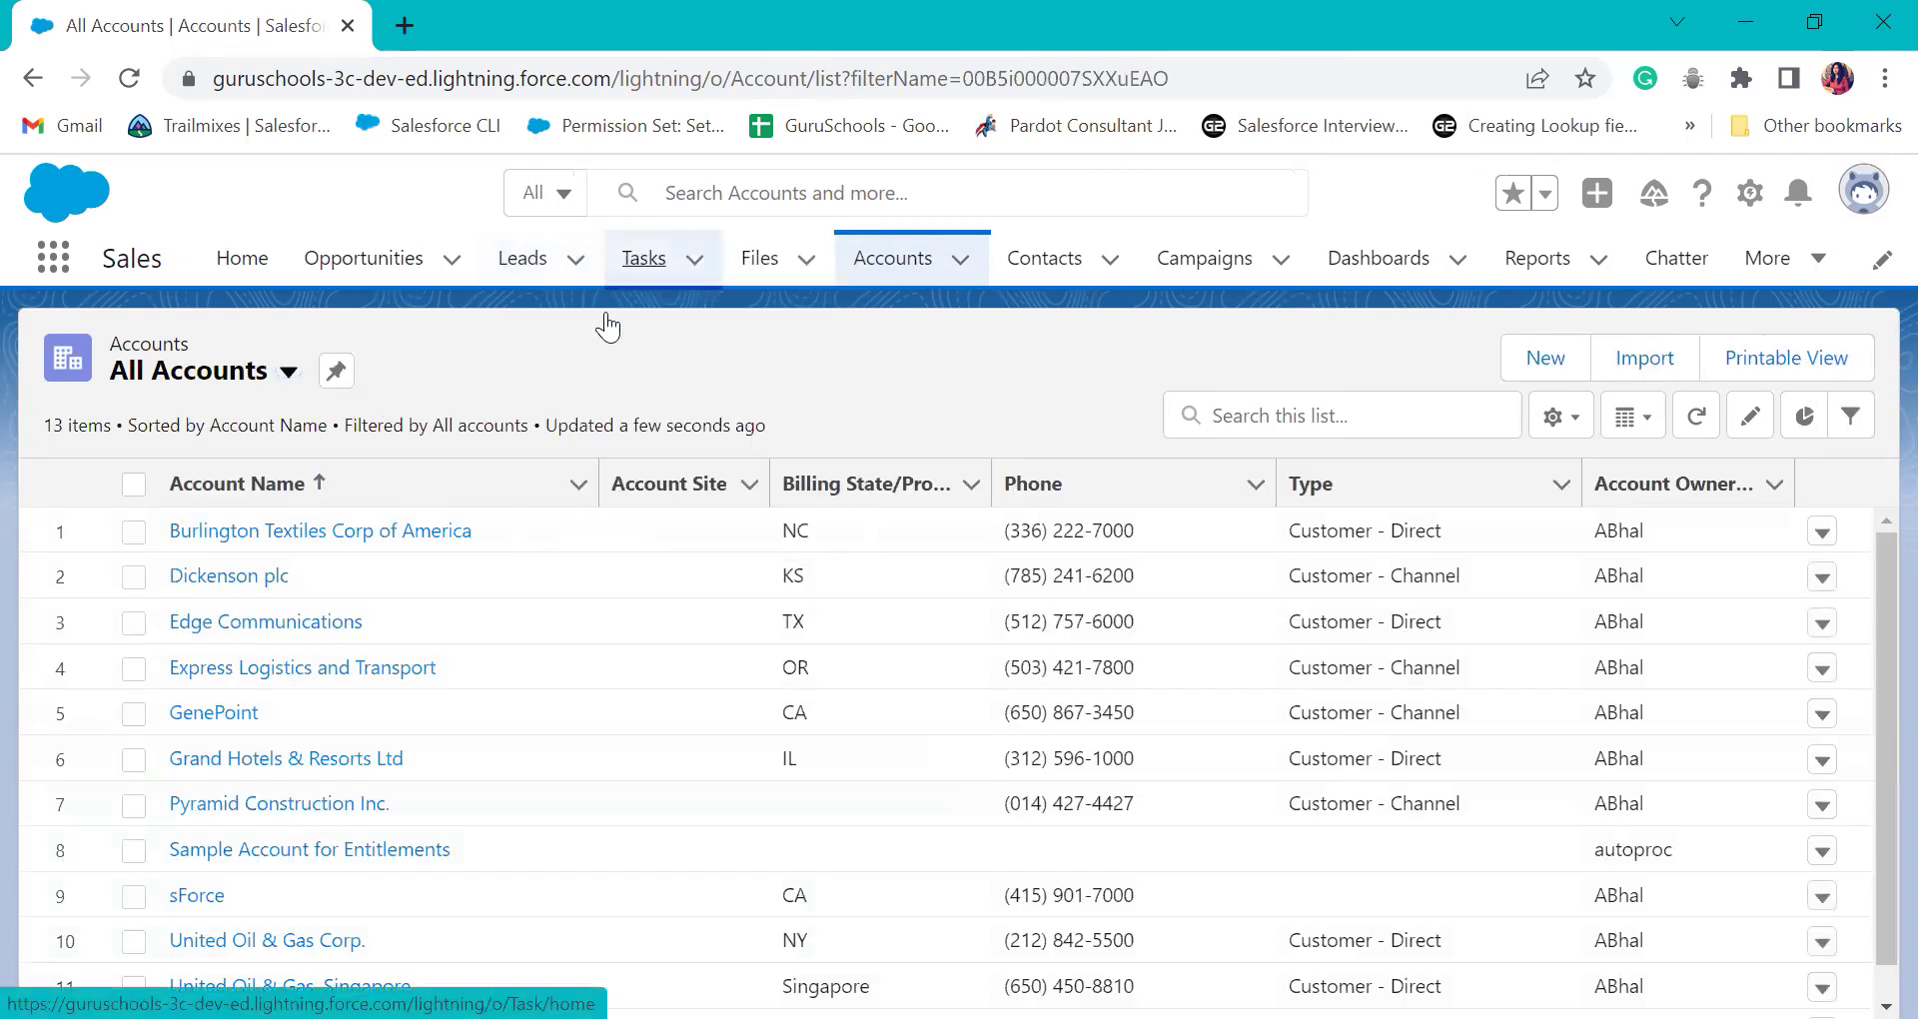
pyautogui.rightClick(521, 262)
pyautogui.click(595, 286)
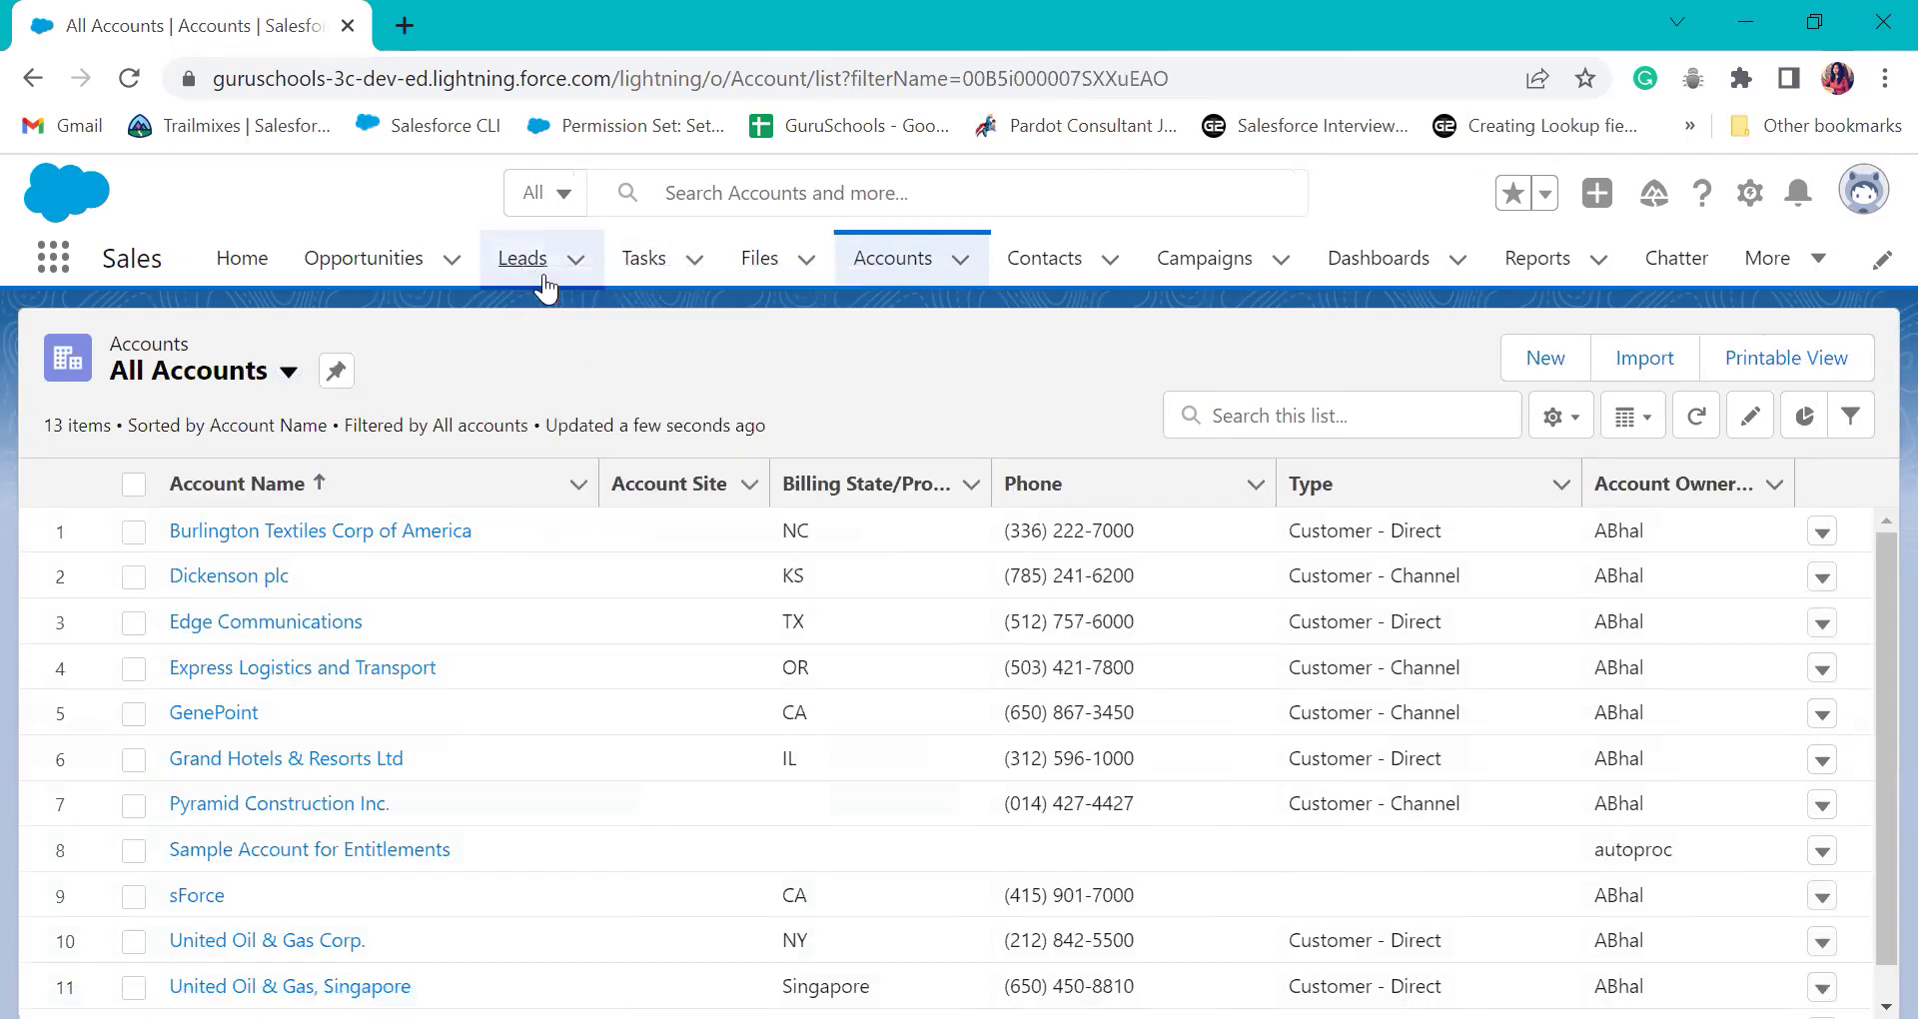
pyautogui.moveTo(484, 12); pyautogui.dragTo(309, 21)
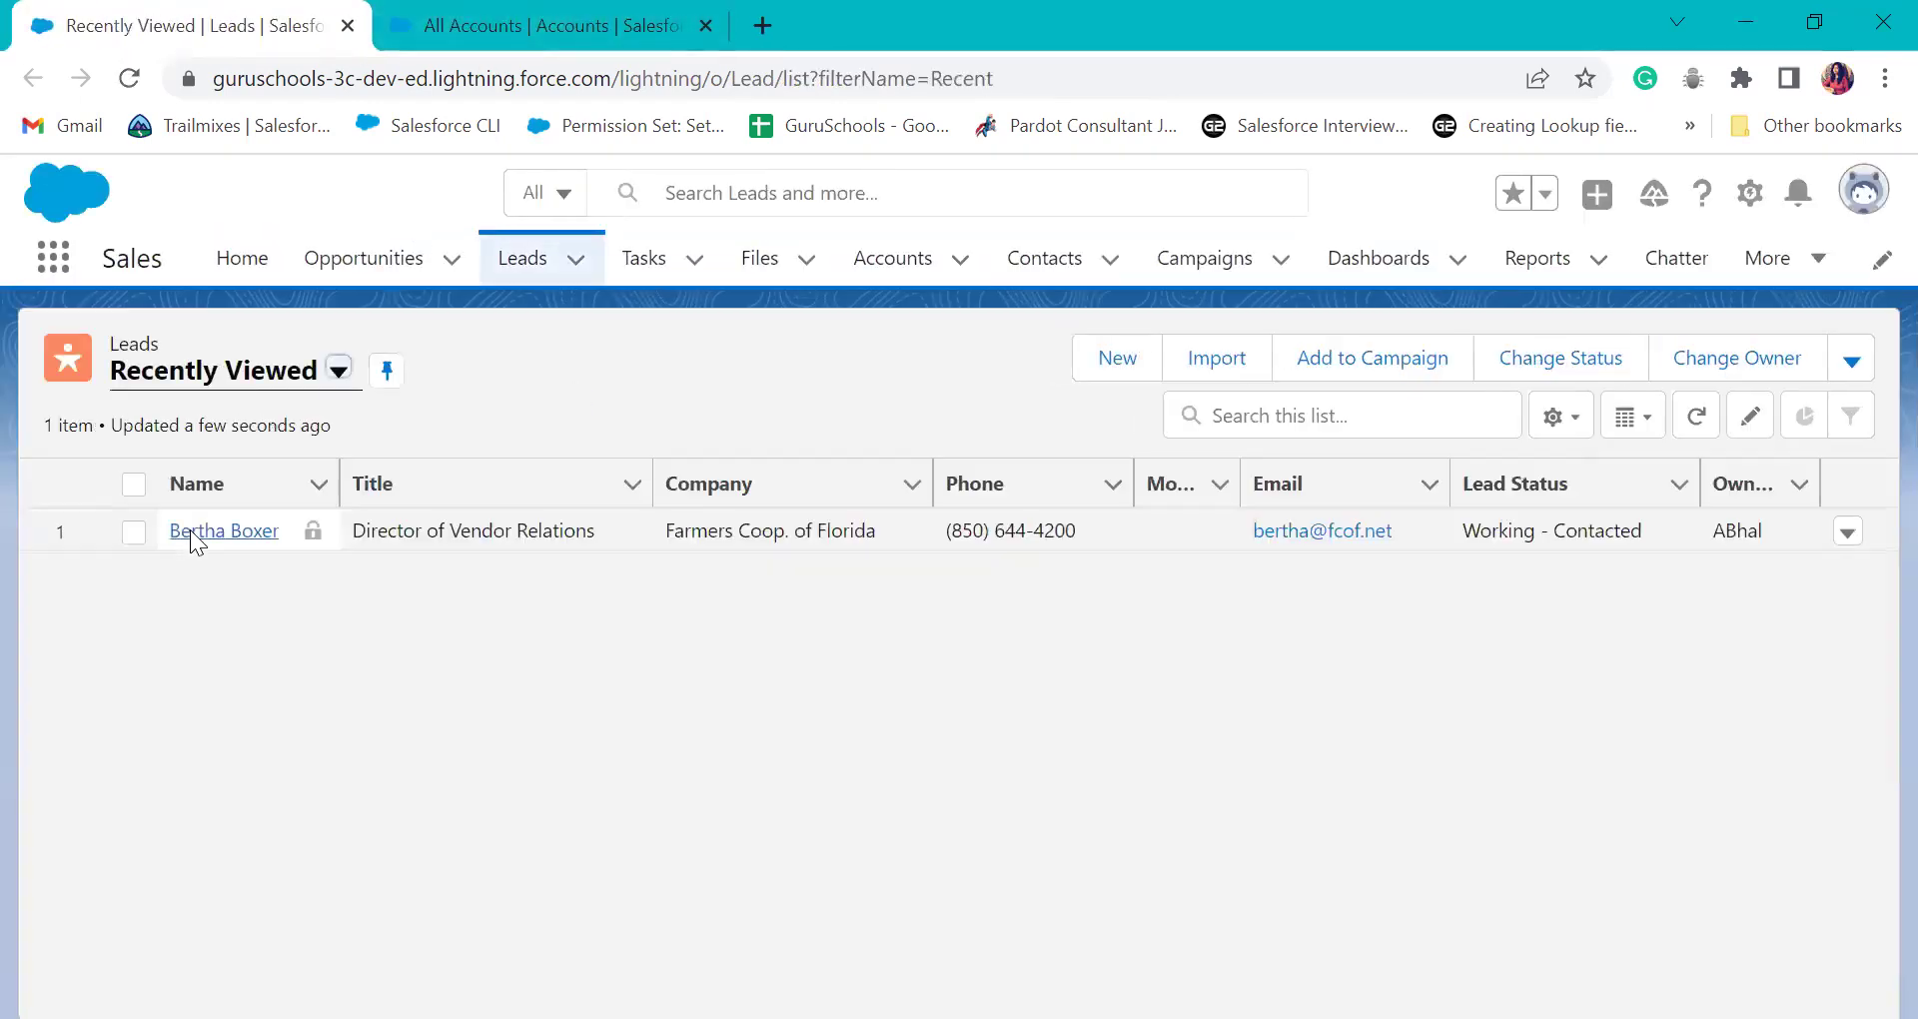
# - Open the Farmers Coop. of Florida lead's details and highlight its company field and value
pyautogui.click(174, 540)
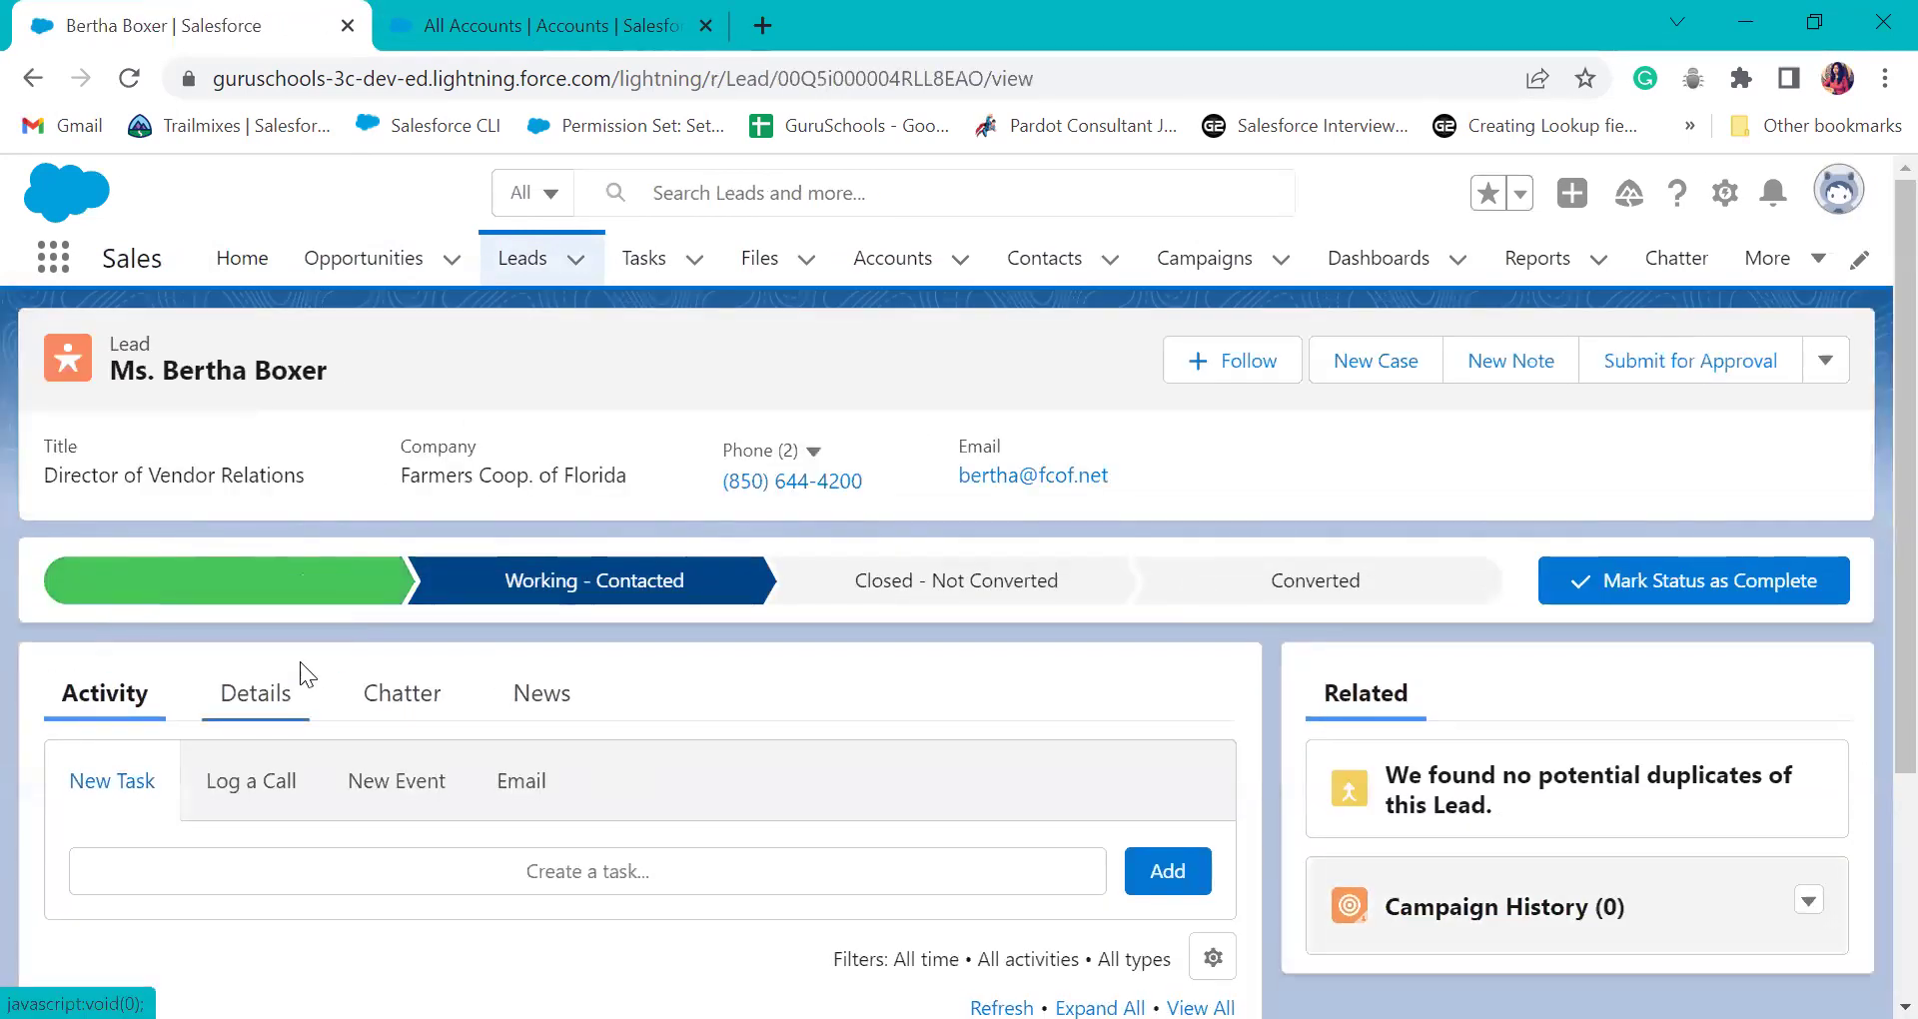
pyautogui.click(296, 667)
pyautogui.scroll(-3, 550, 410)
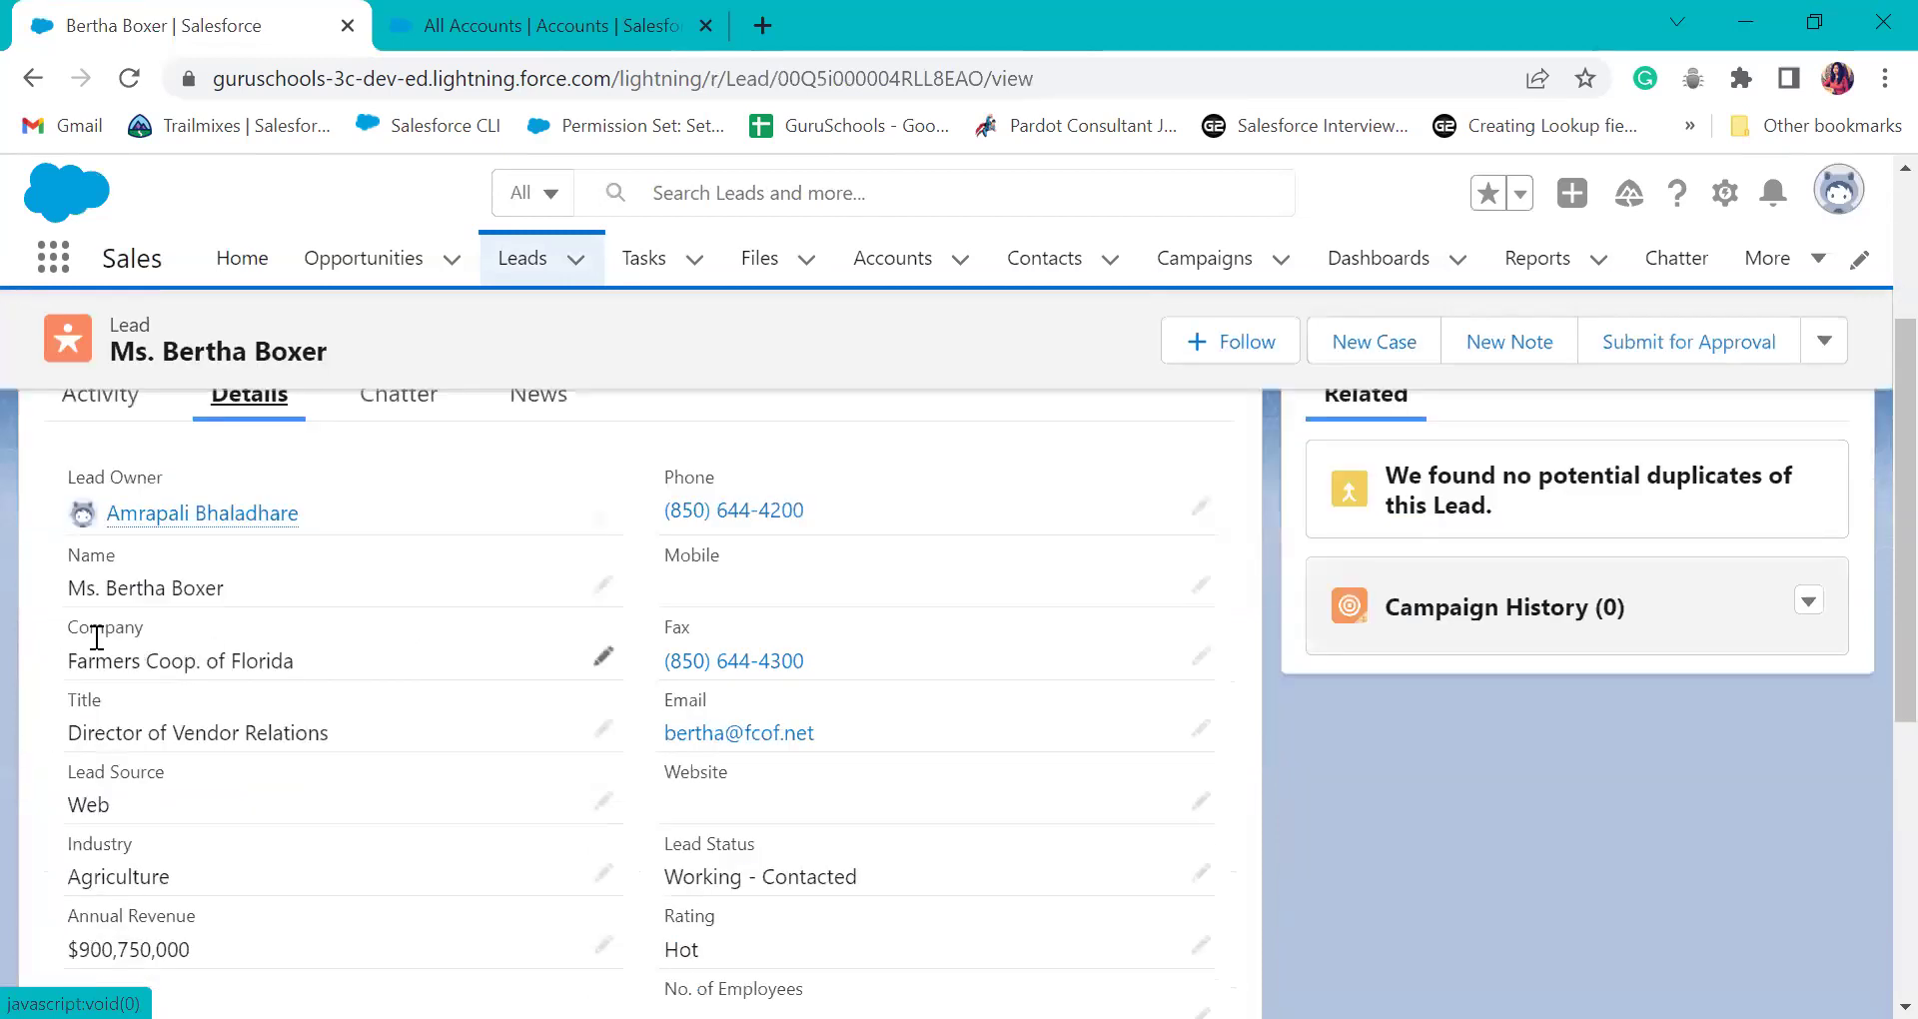
pyautogui.moveTo(73, 628); pyautogui.dragTo(266, 630)
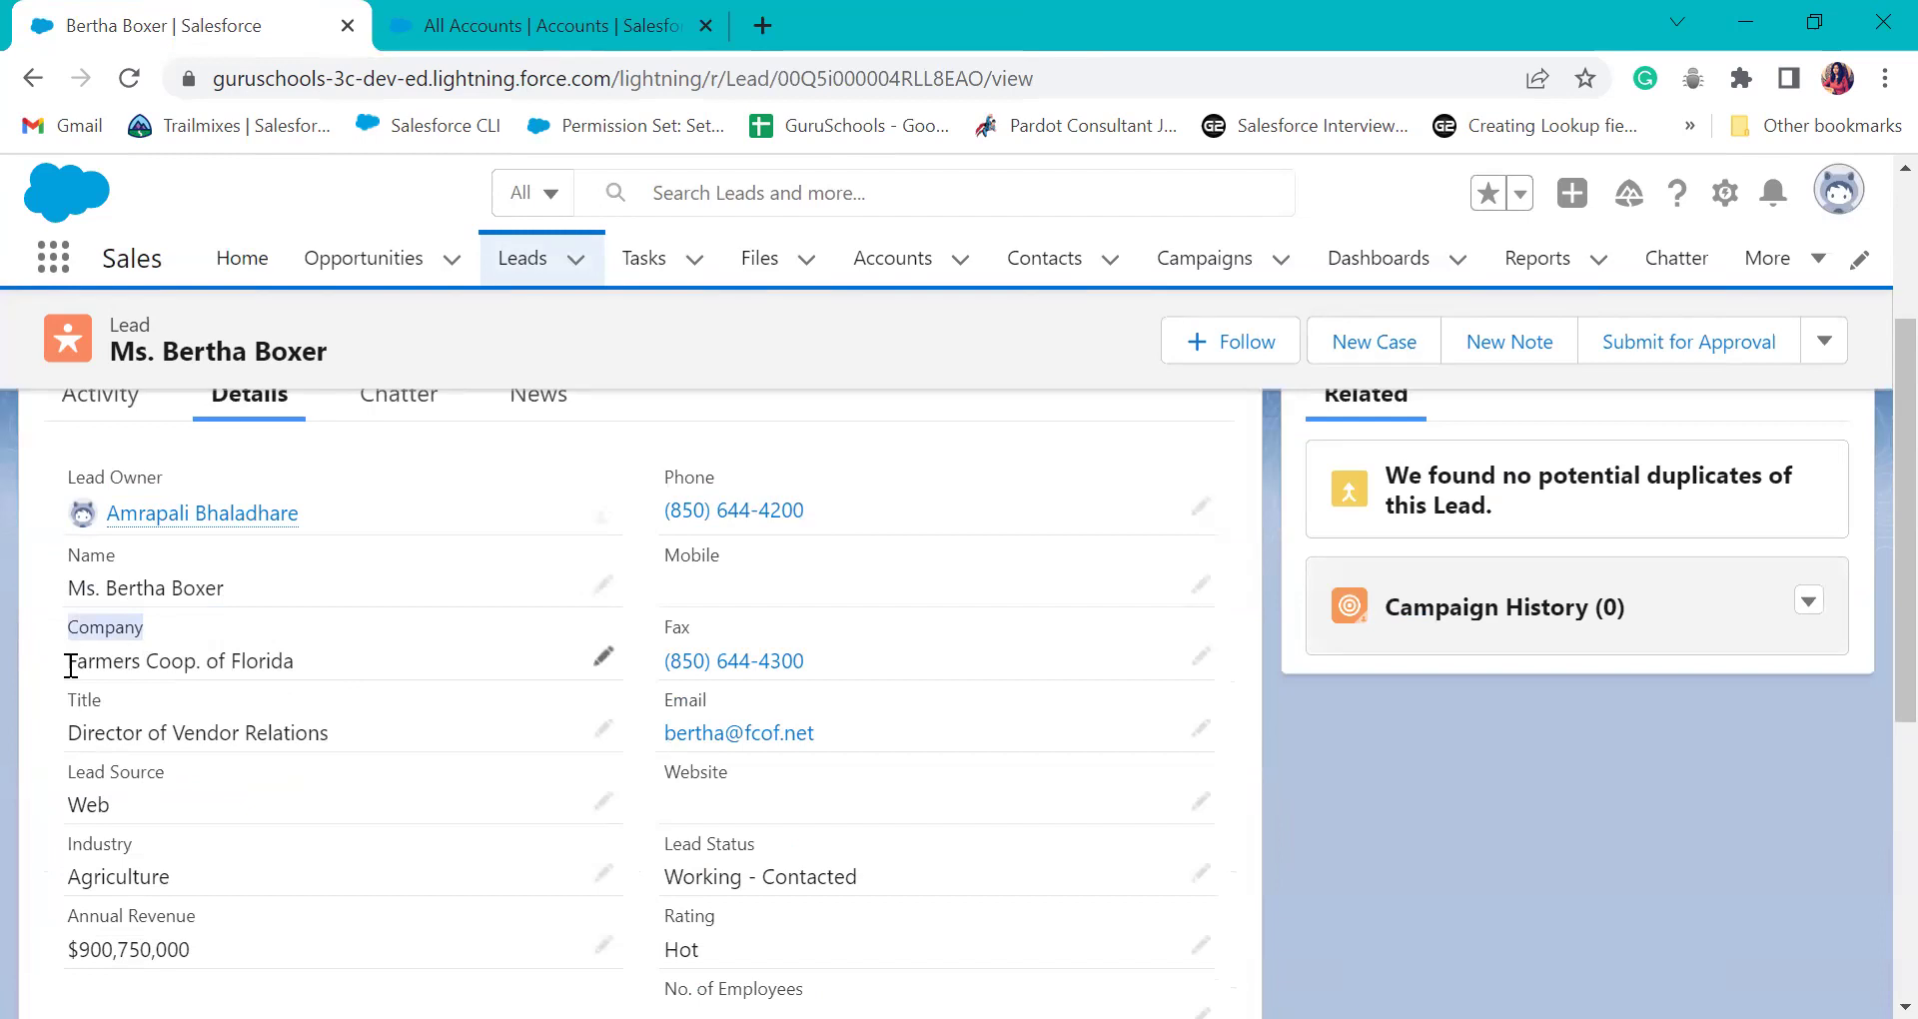
pyautogui.click(365, 655)
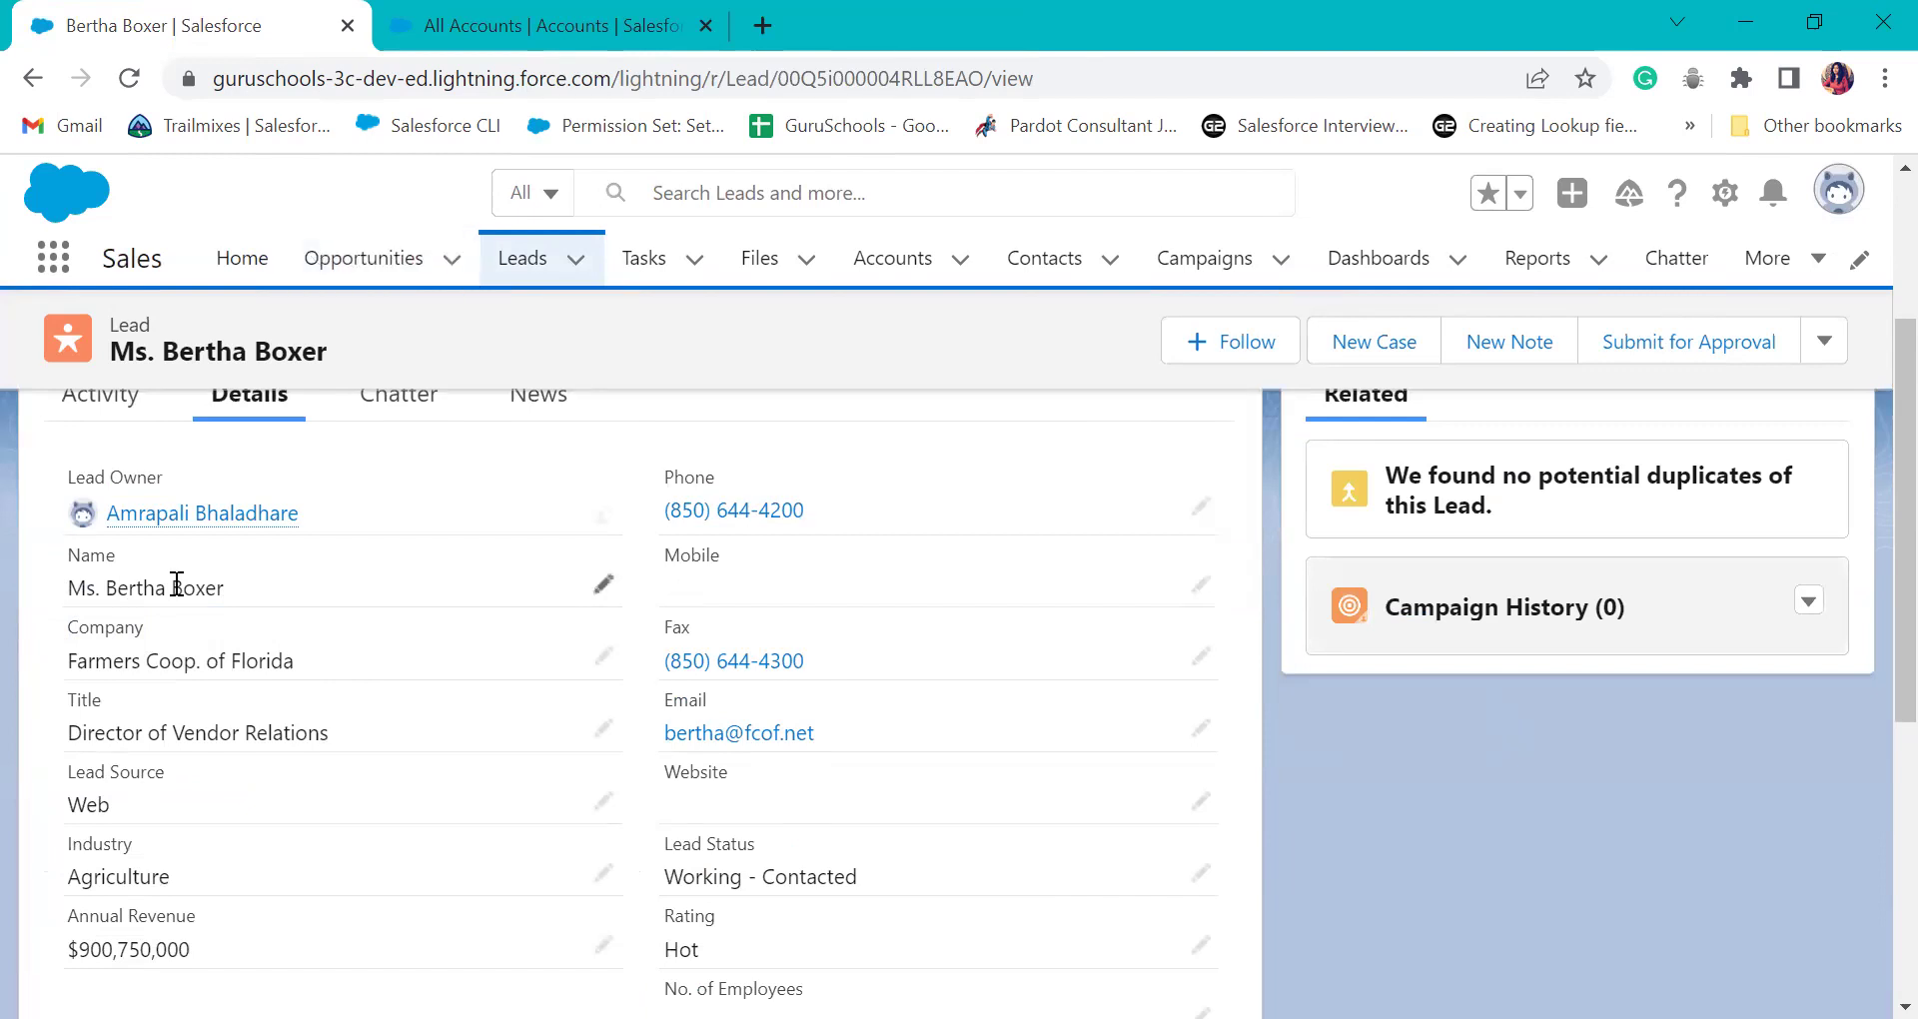
pyautogui.moveTo(80, 654); pyautogui.dragTo(281, 650)
pyautogui.moveTo(32, 647); pyautogui.dragTo(312, 660)
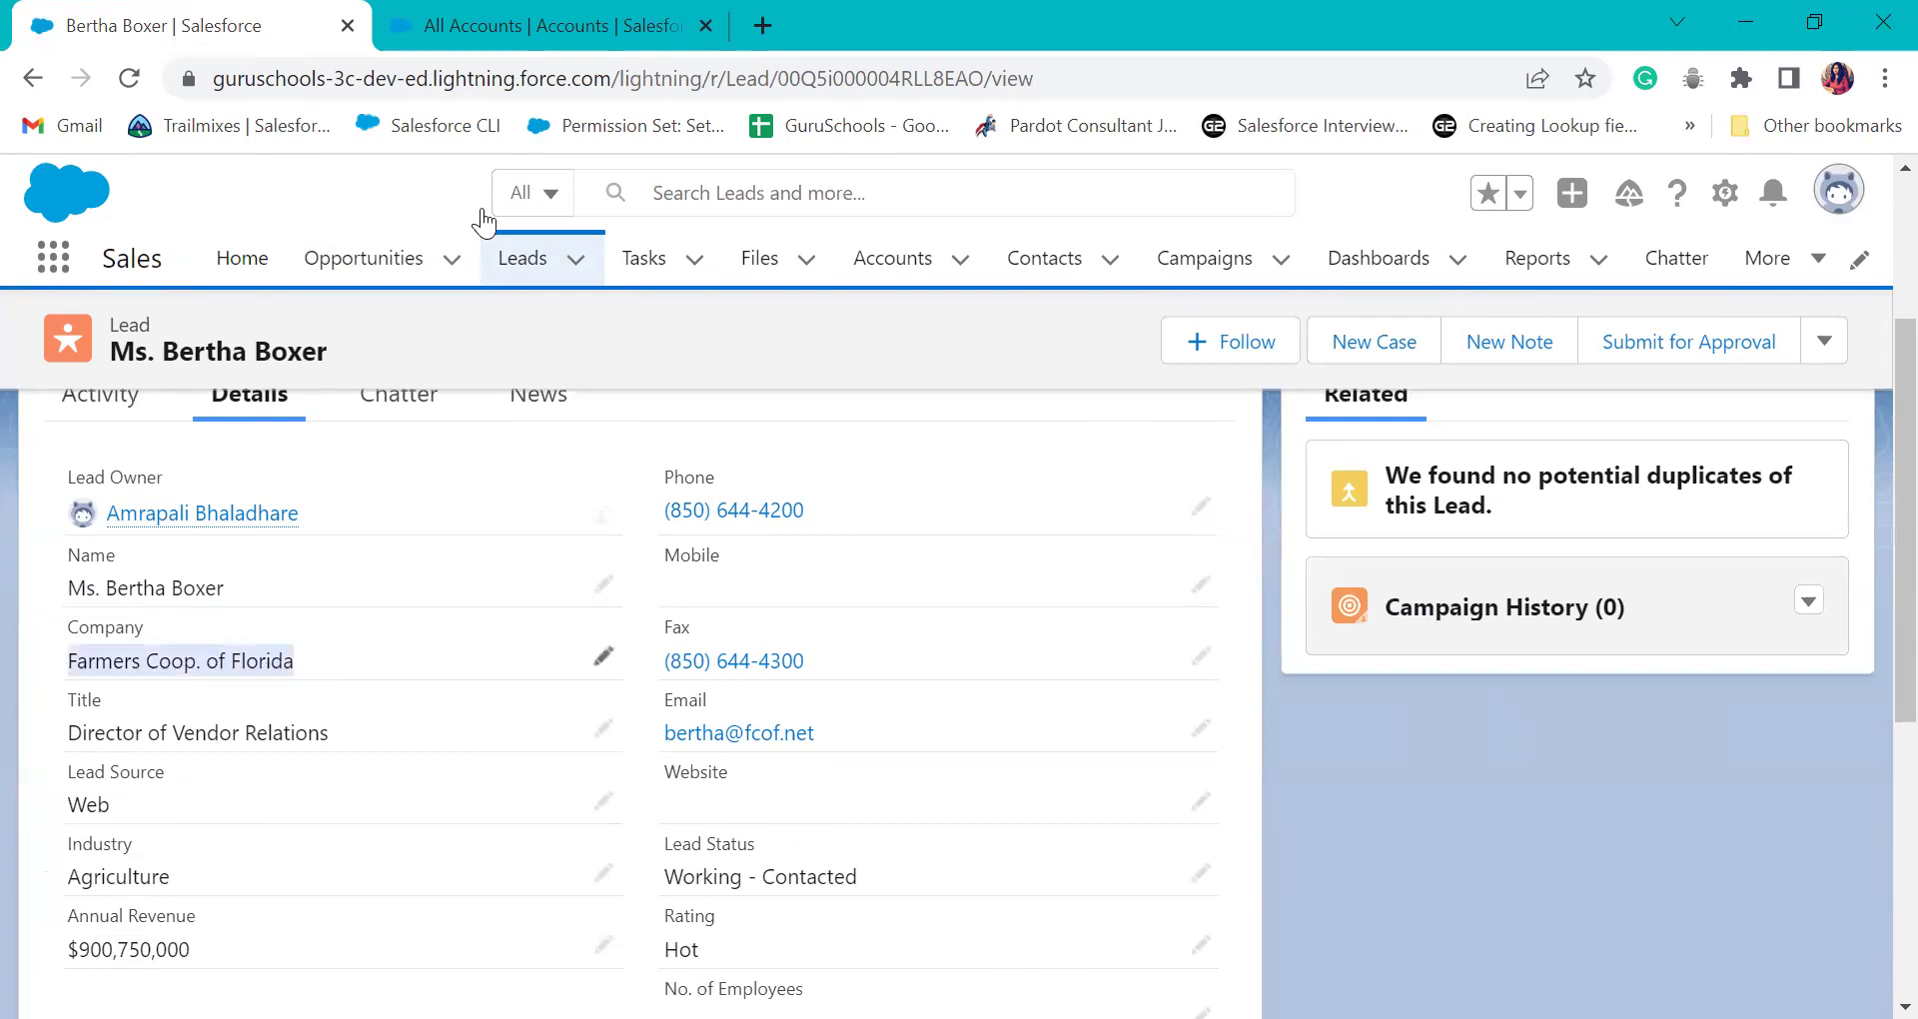
# - Open the Burlington Textiles Corp of America account from the All Accounts list and show its details
pyautogui.click(556, 17)
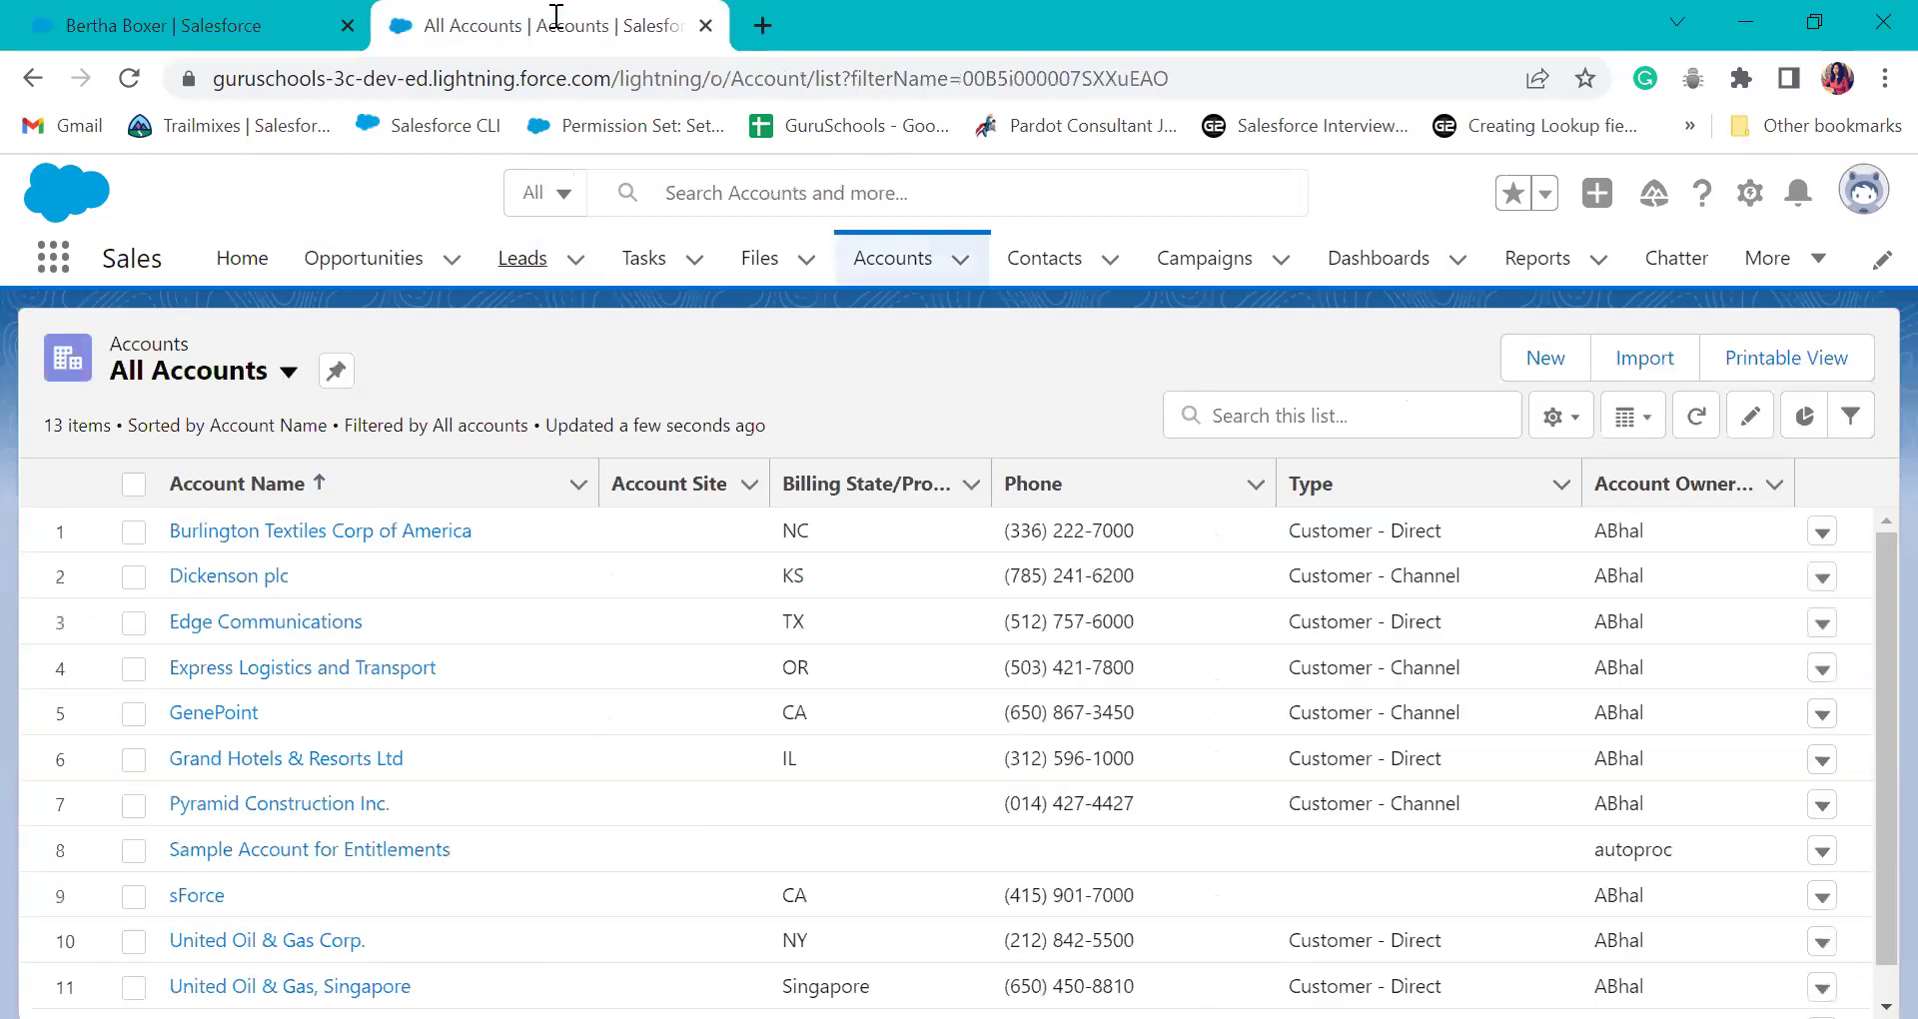
pyautogui.click(408, 535)
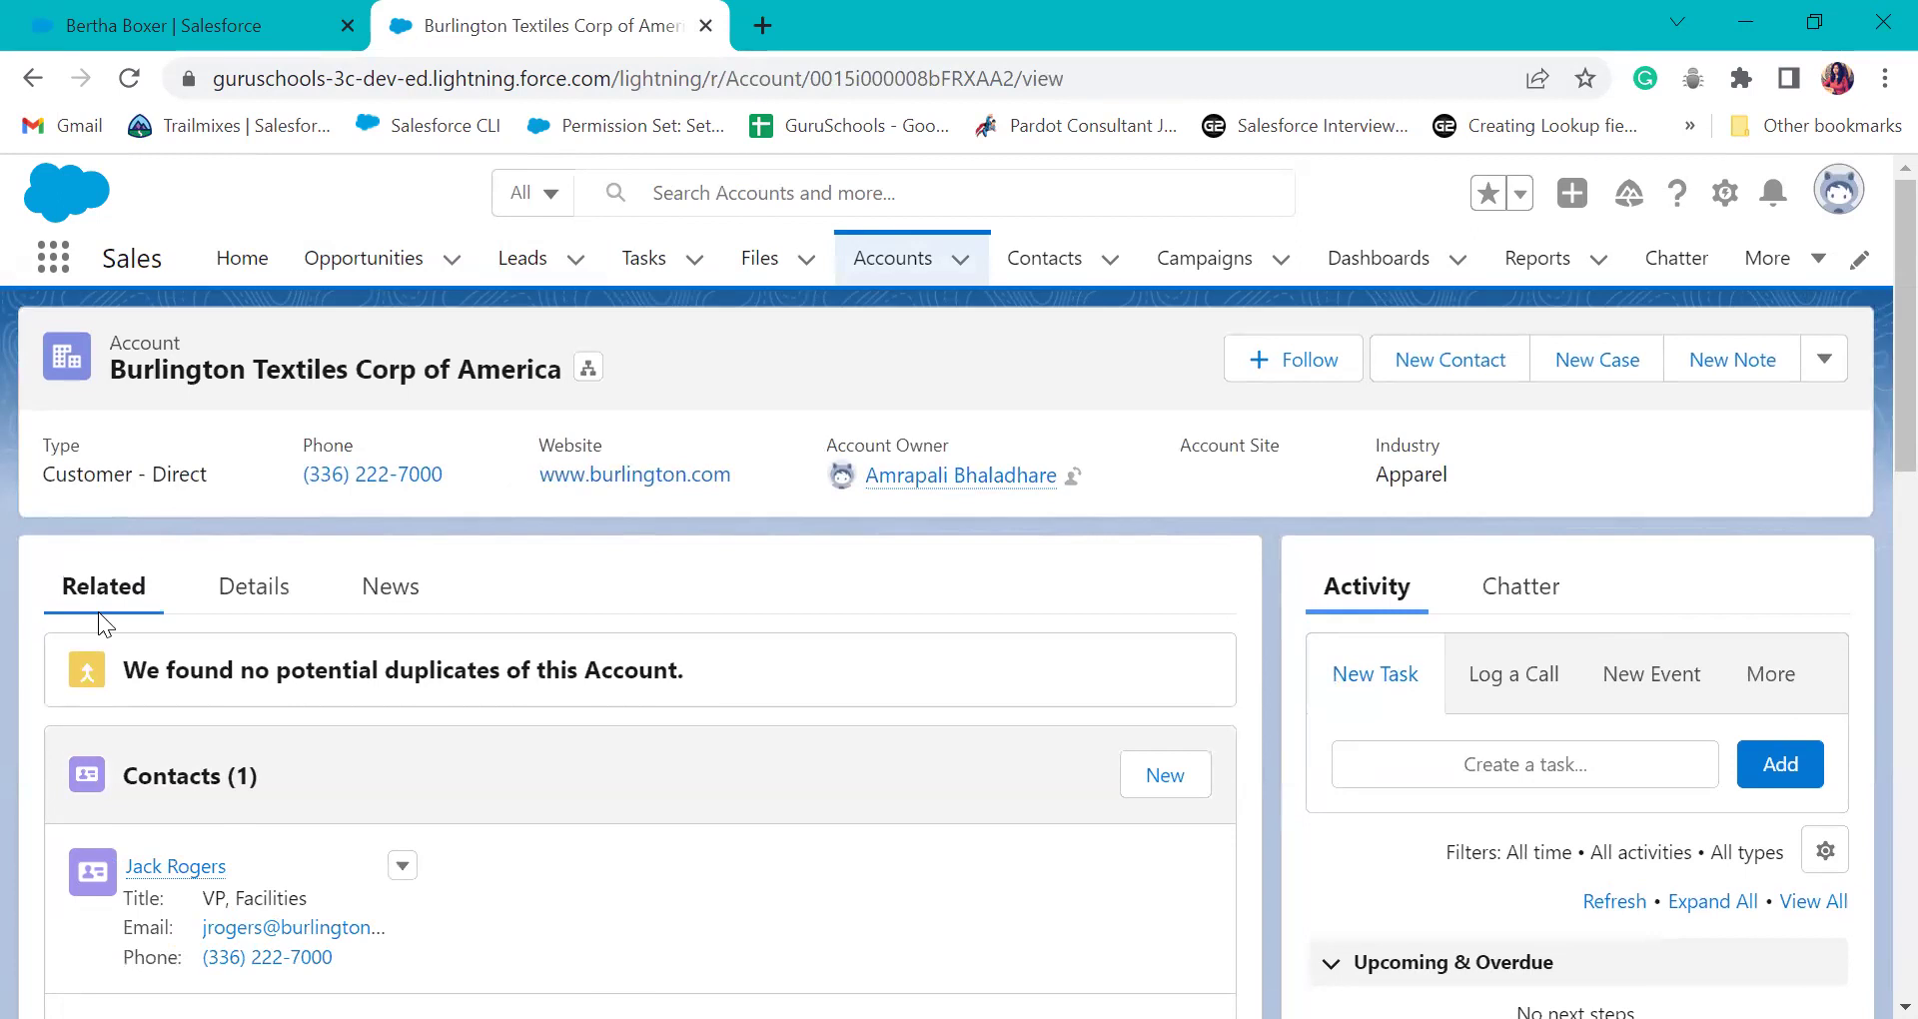
pyautogui.click(245, 589)
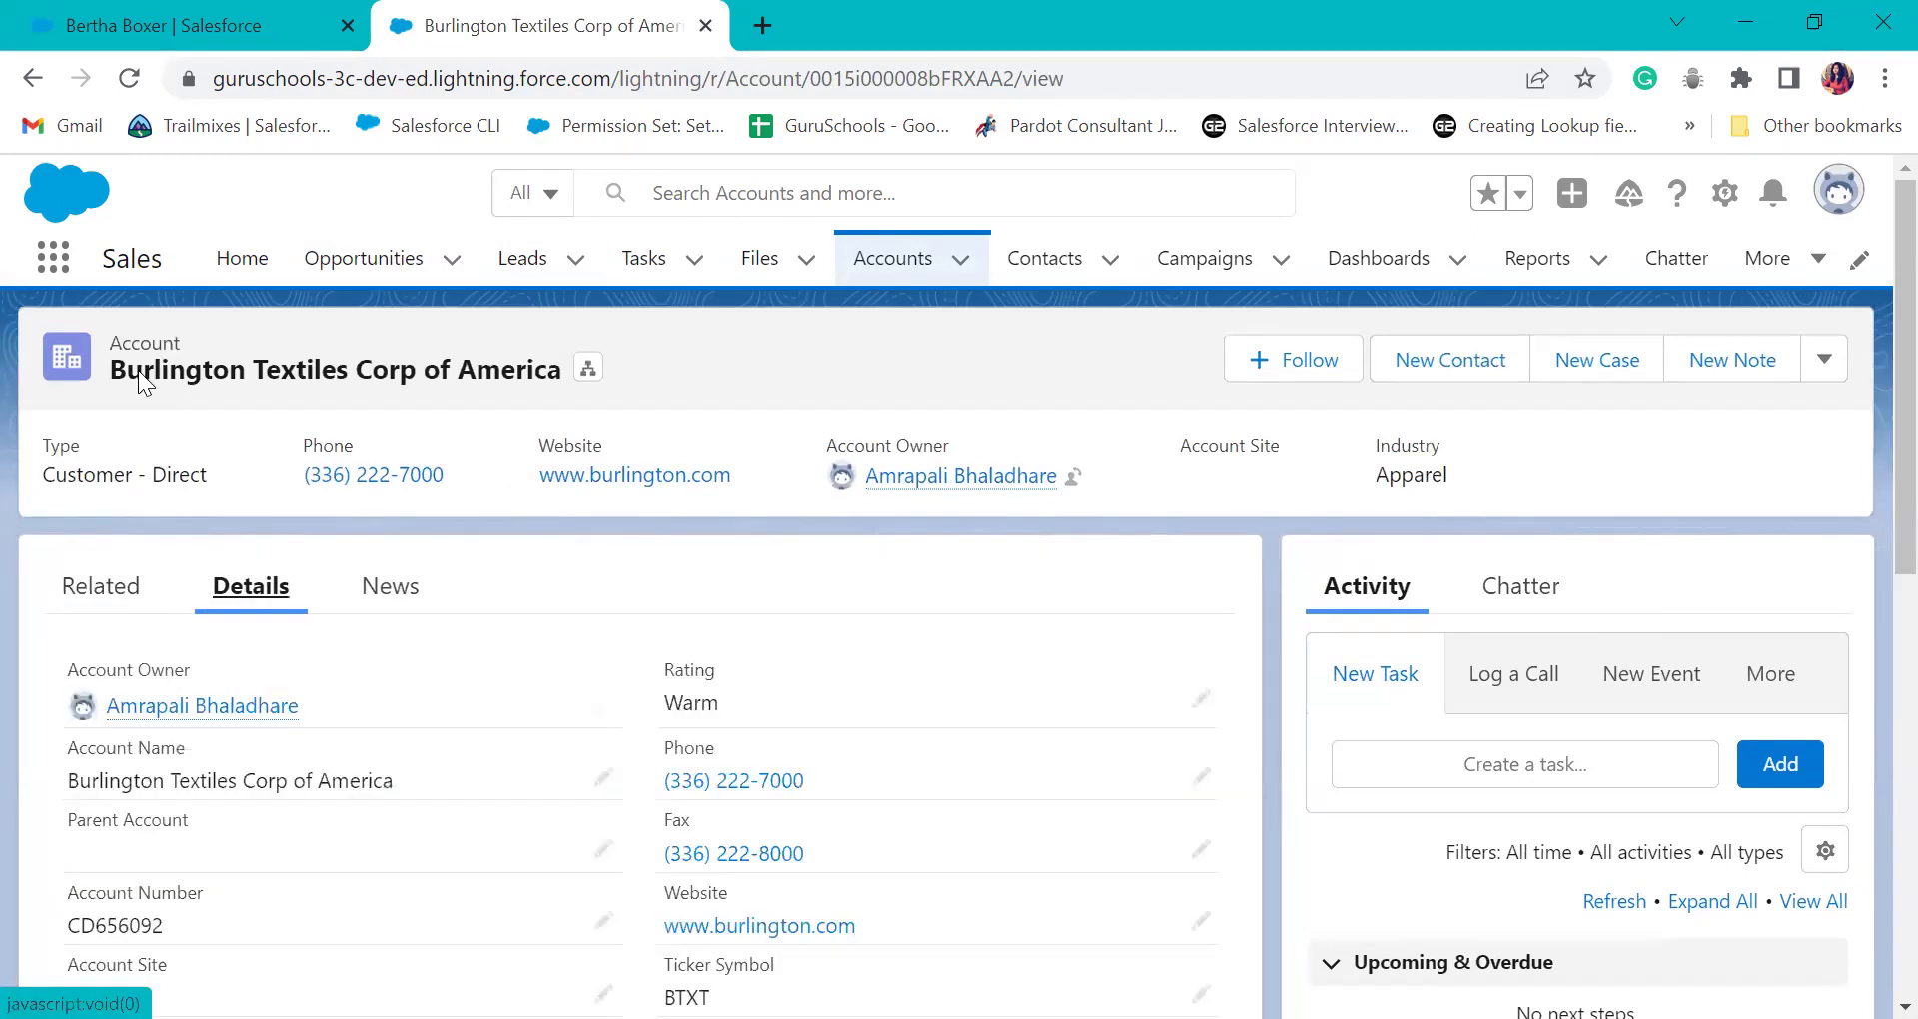
pyautogui.click(899, 369)
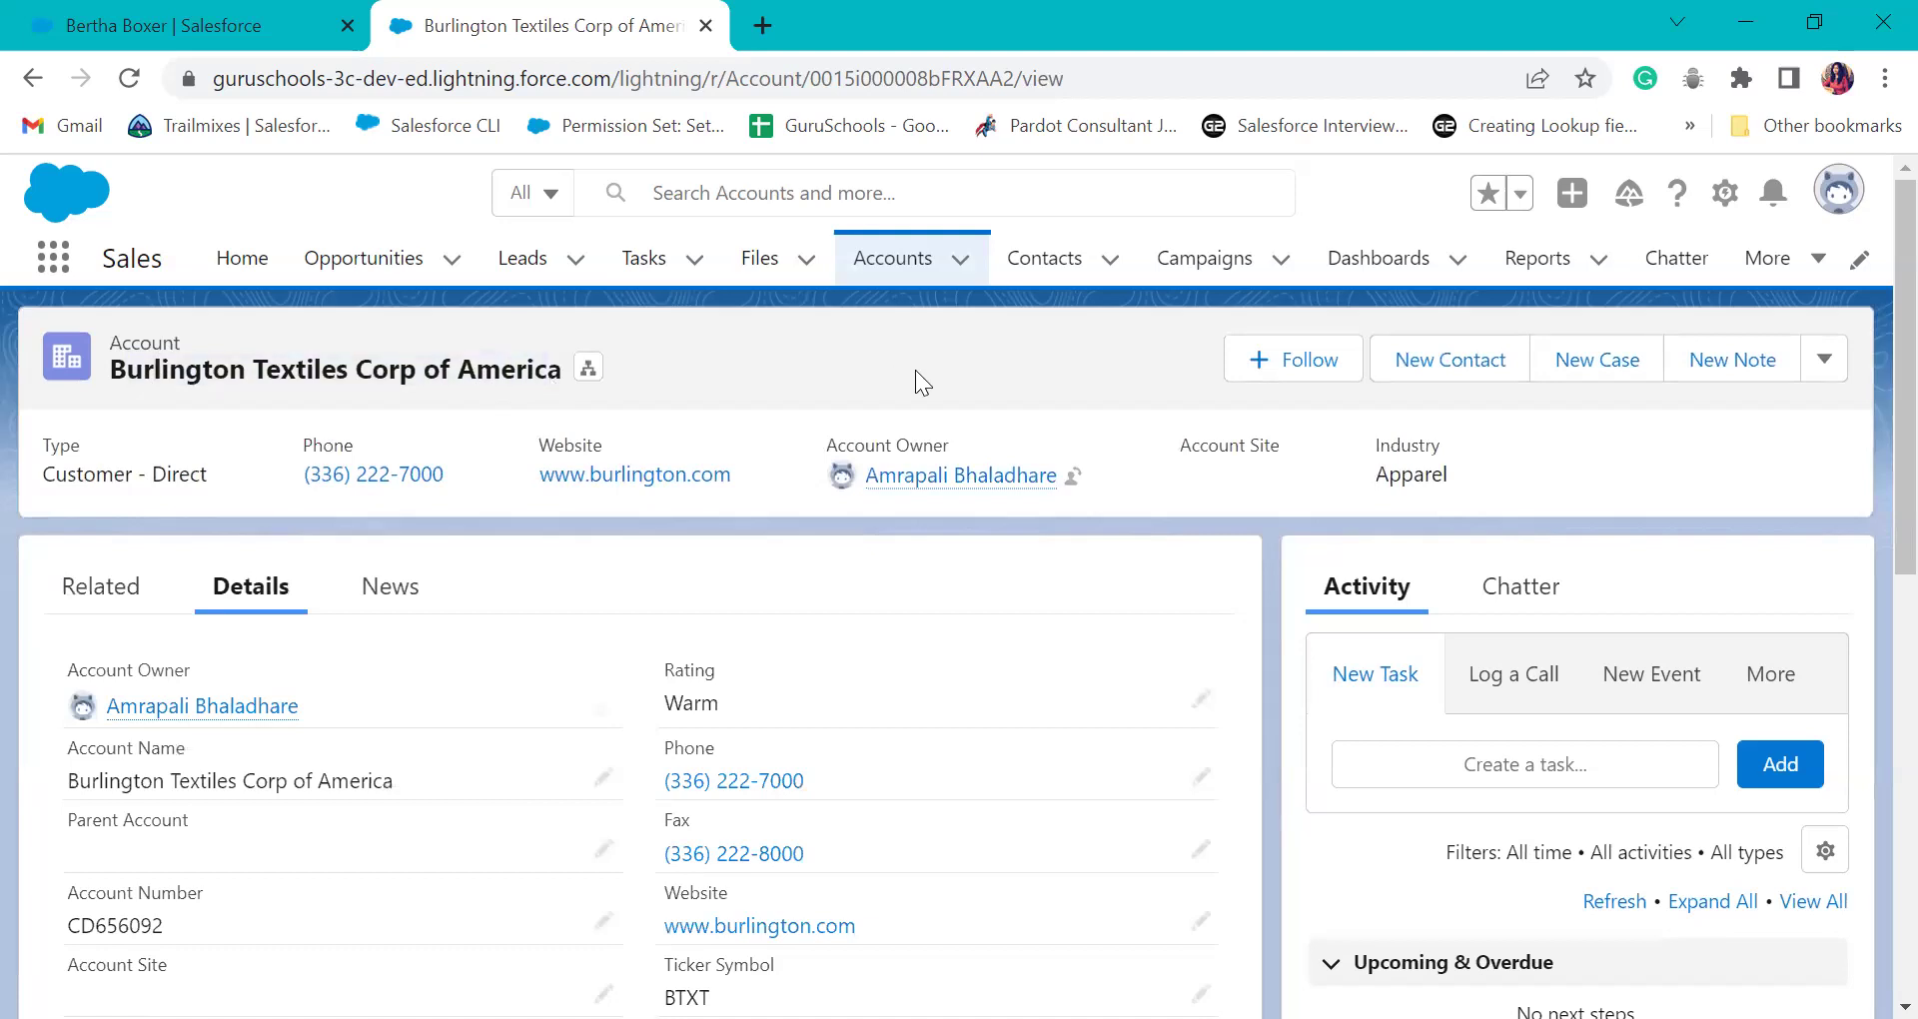
# - Highlight the account name, account number and phone fields in the Burlington Textiles account details
pyautogui.scroll(-2, 348, 735)
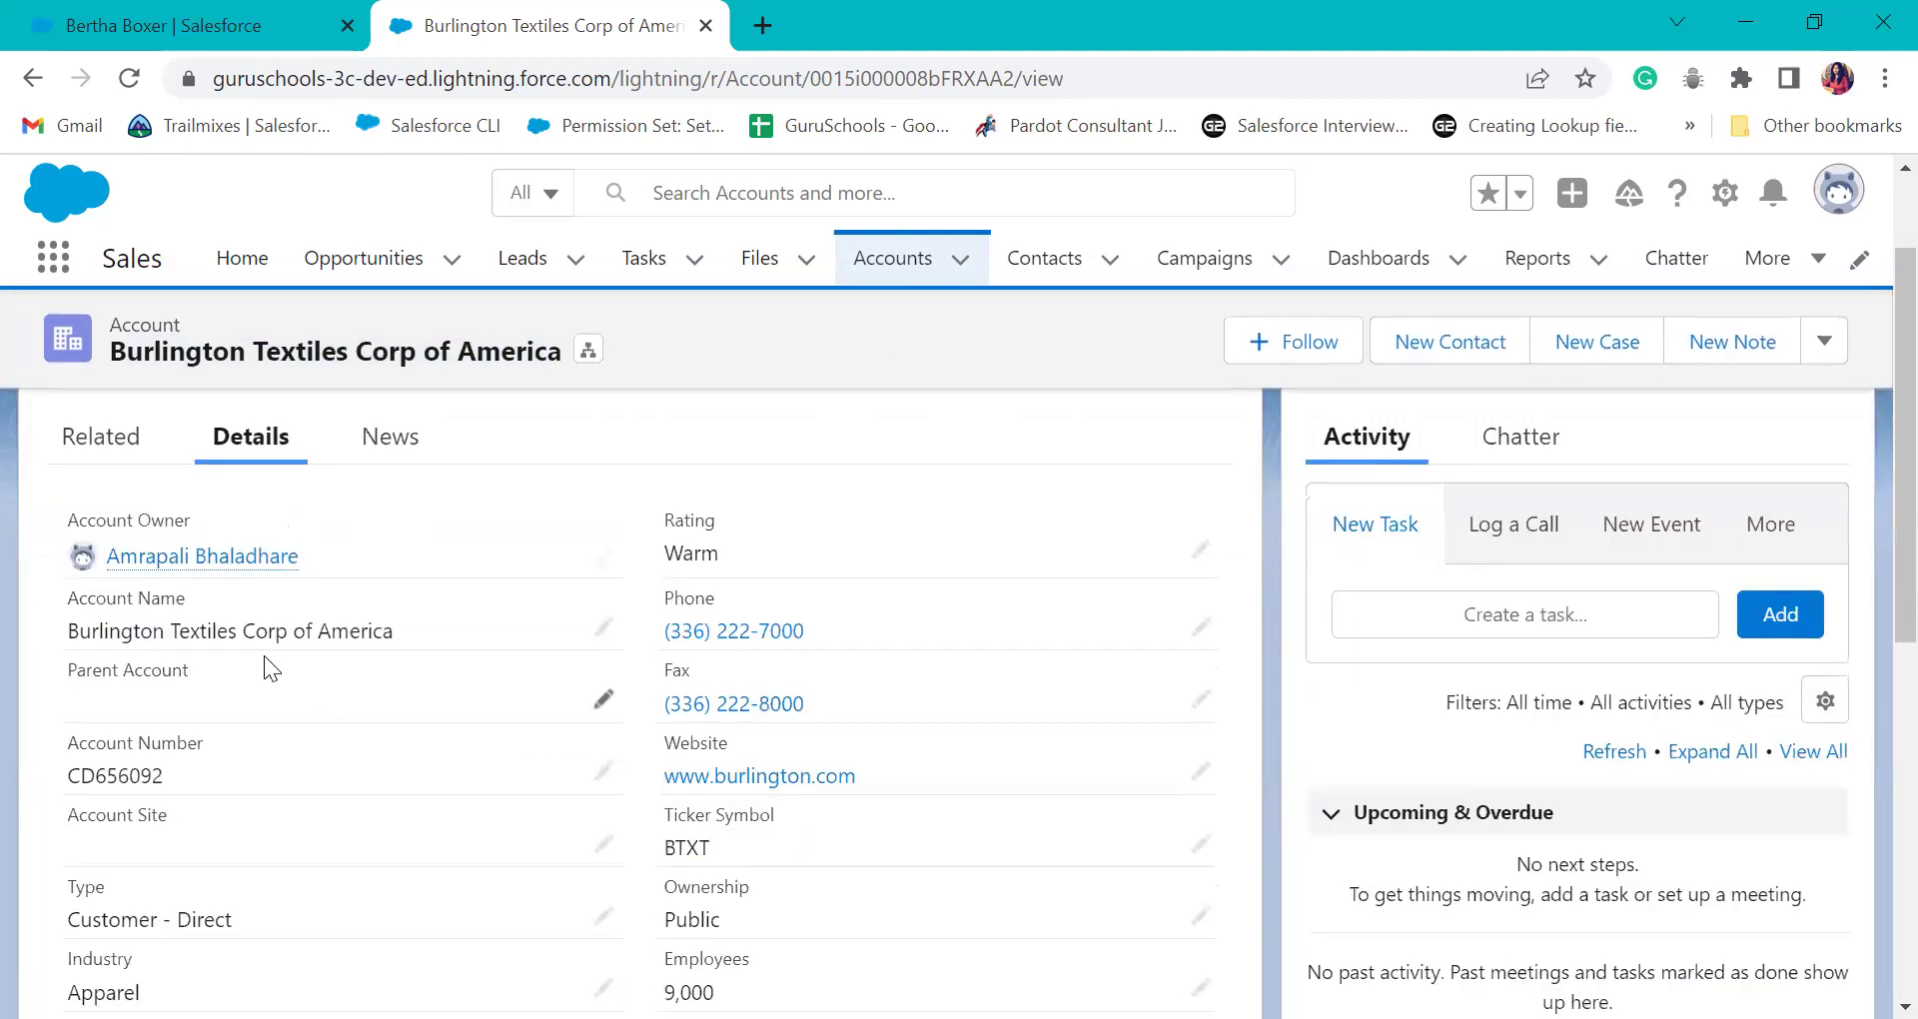
pyautogui.moveTo(70, 608); pyautogui.dragTo(570, 625)
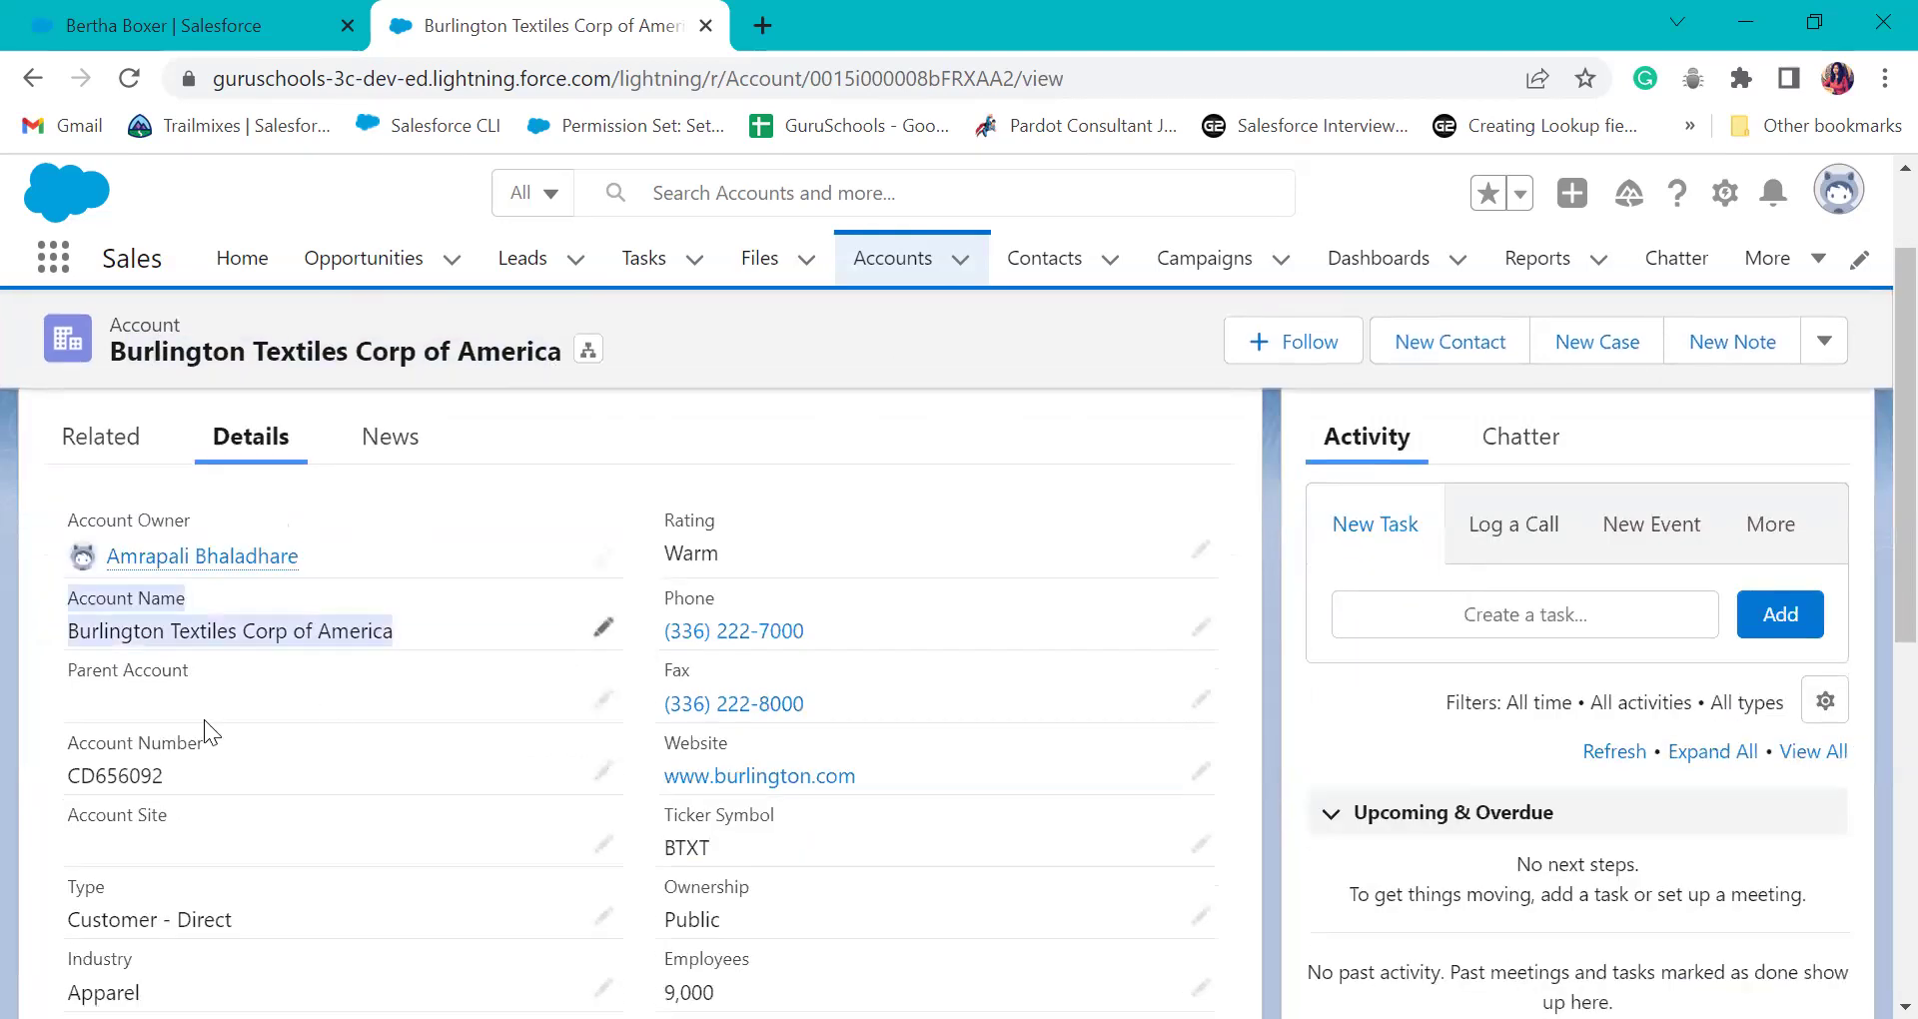
pyautogui.moveTo(55, 745); pyautogui.dragTo(679, 721)
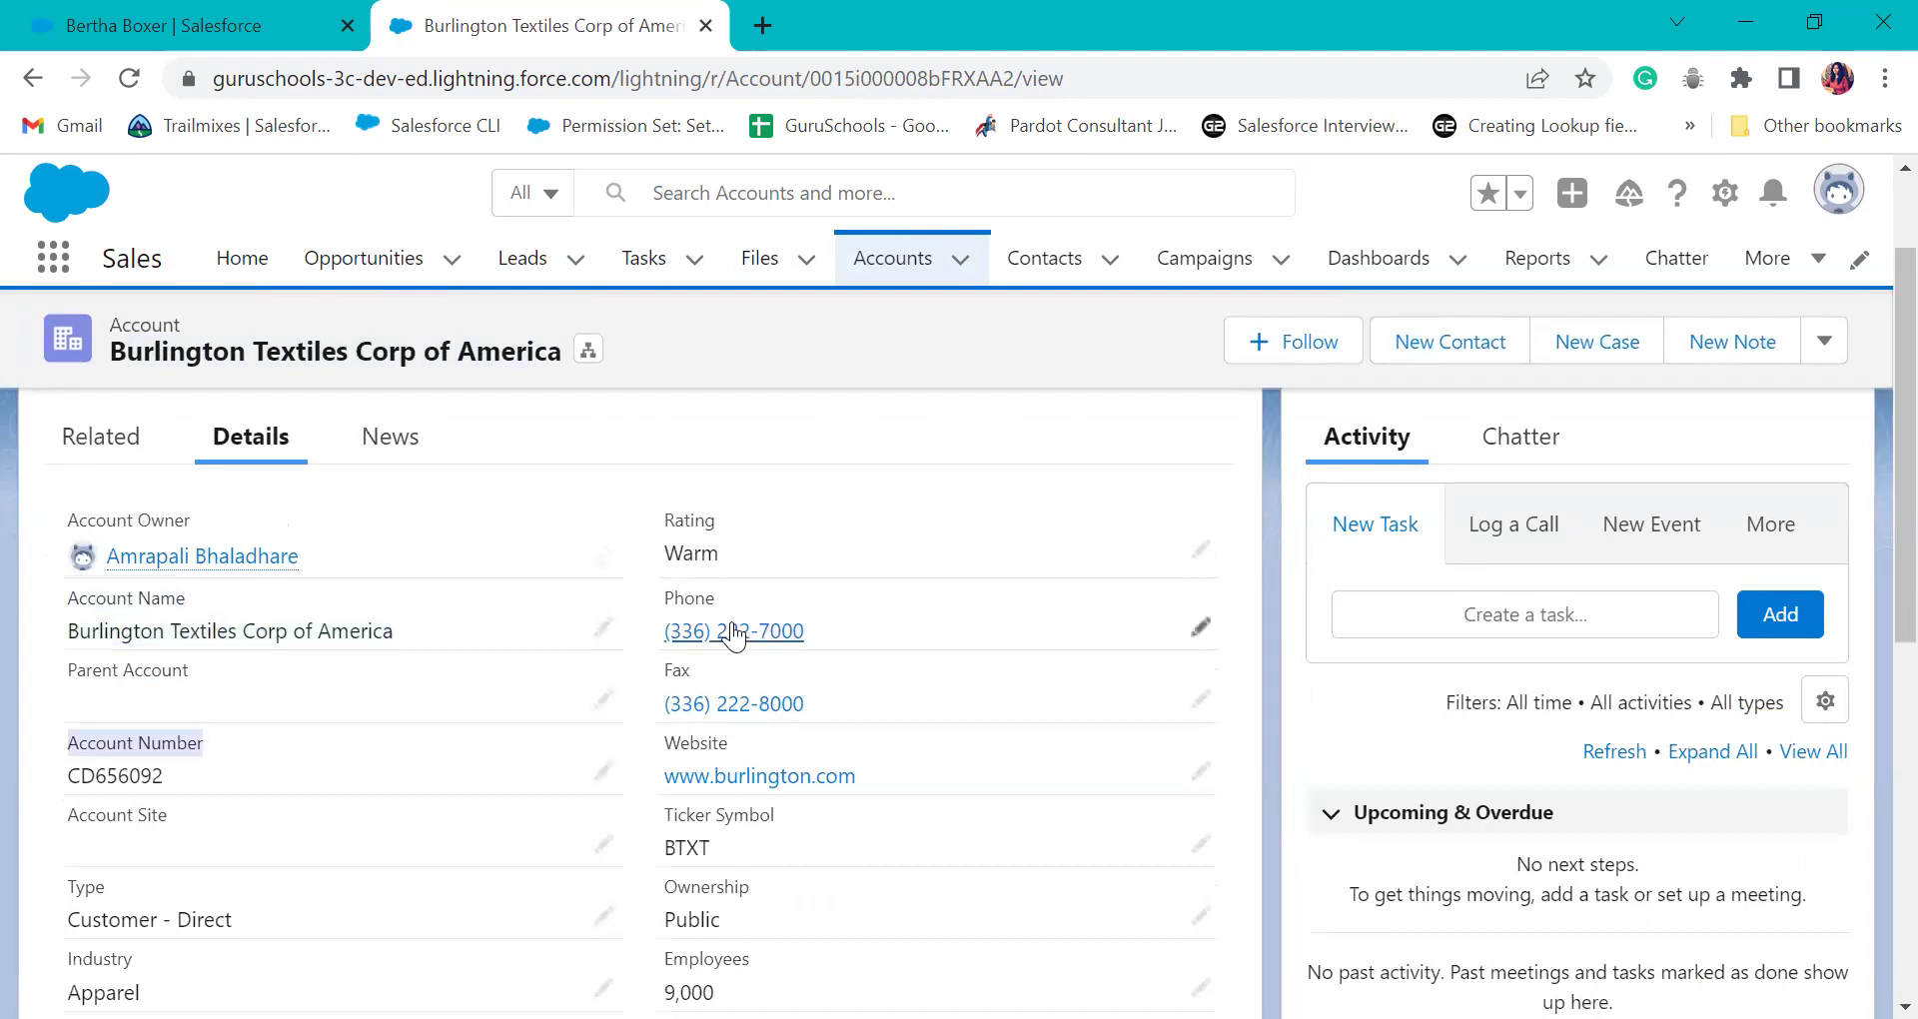
pyautogui.click(618, 600)
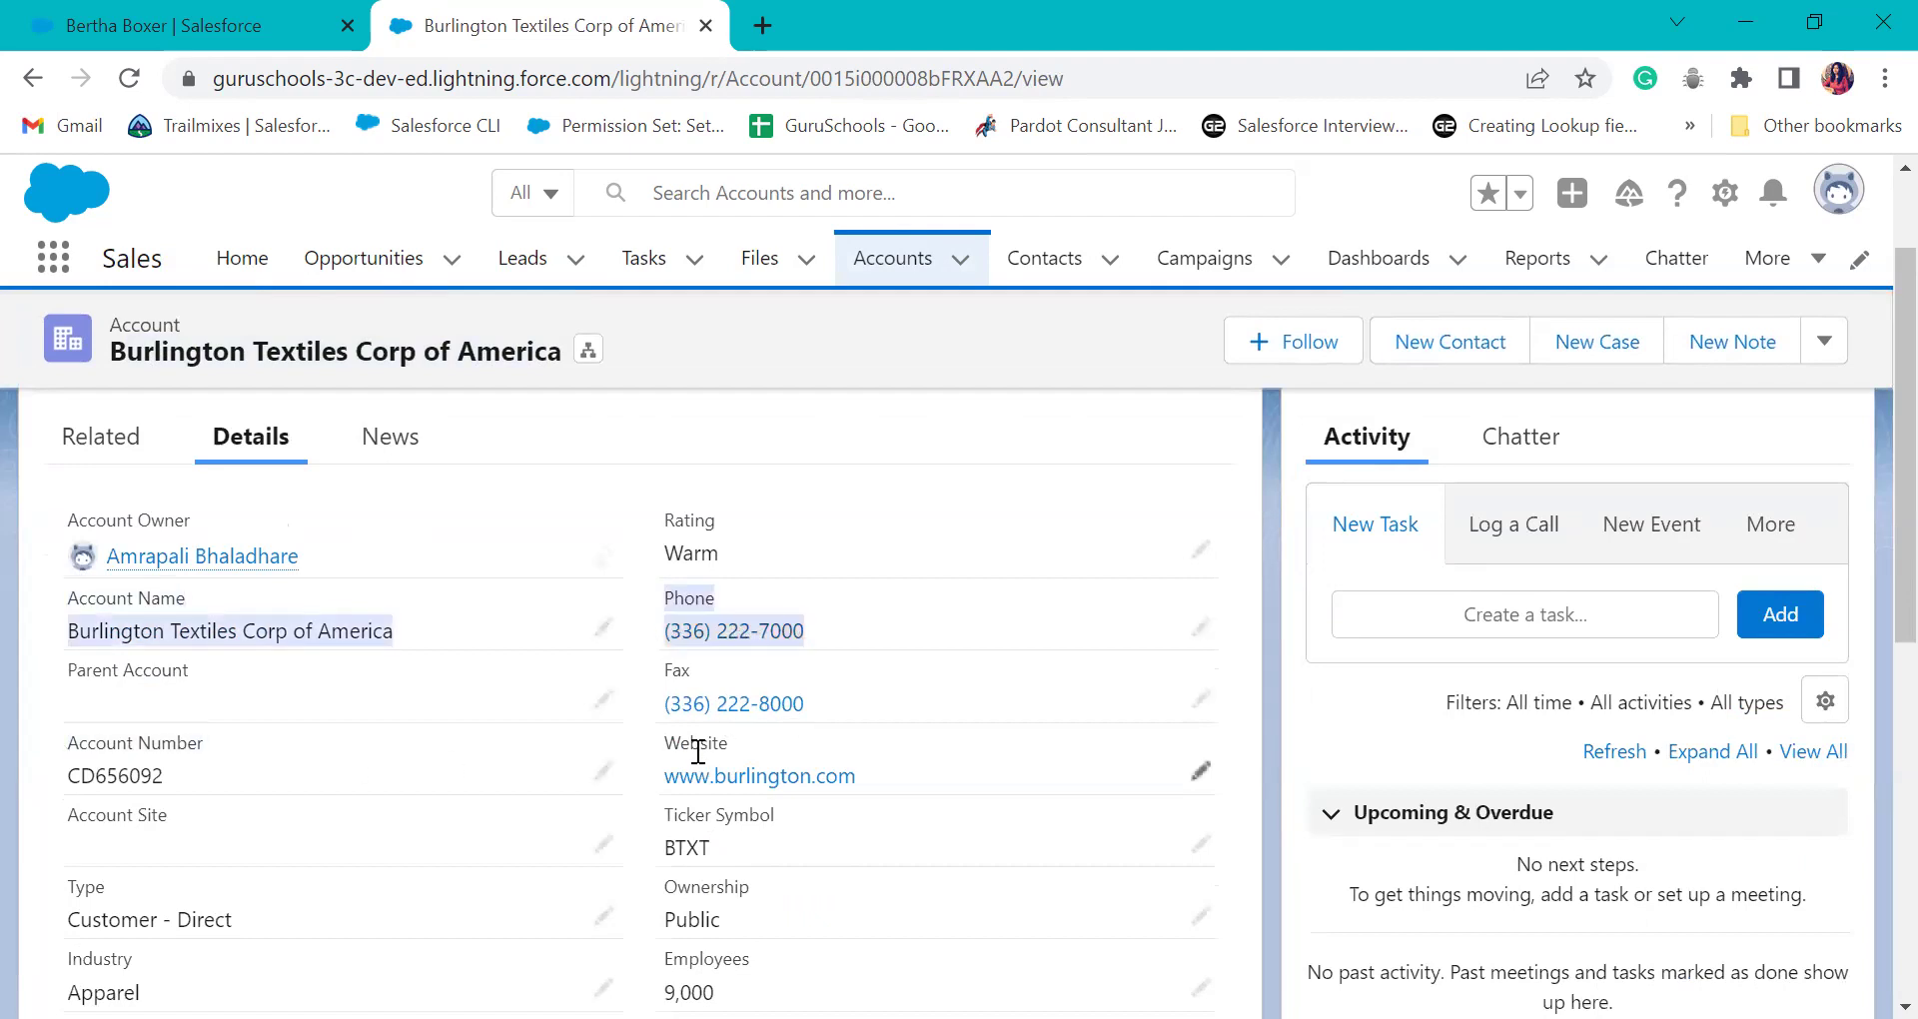
# - Highlight the account's type, industry, annual revenue and billing address fields one after another
pyautogui.scroll(-3, 826, 737)
pyautogui.moveTo(48, 591); pyautogui.dragTo(305, 612)
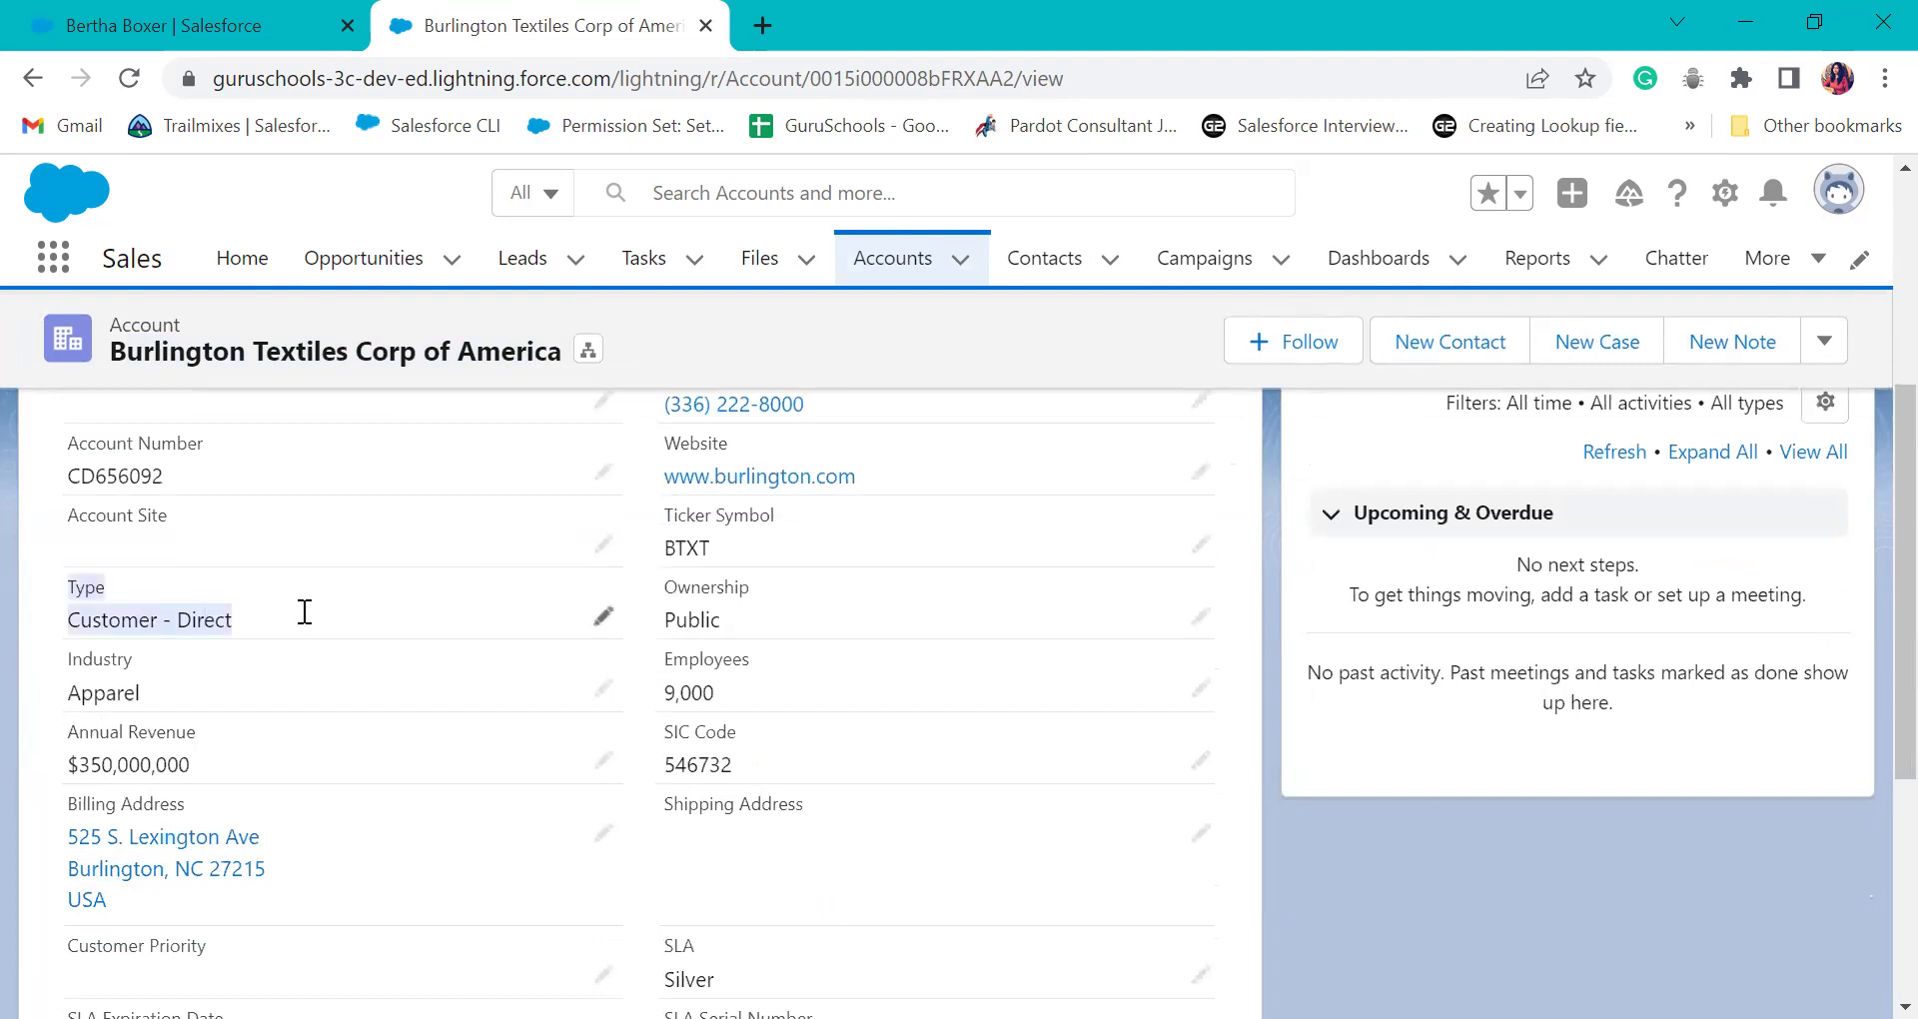
pyautogui.moveTo(50, 674); pyautogui.dragTo(189, 724)
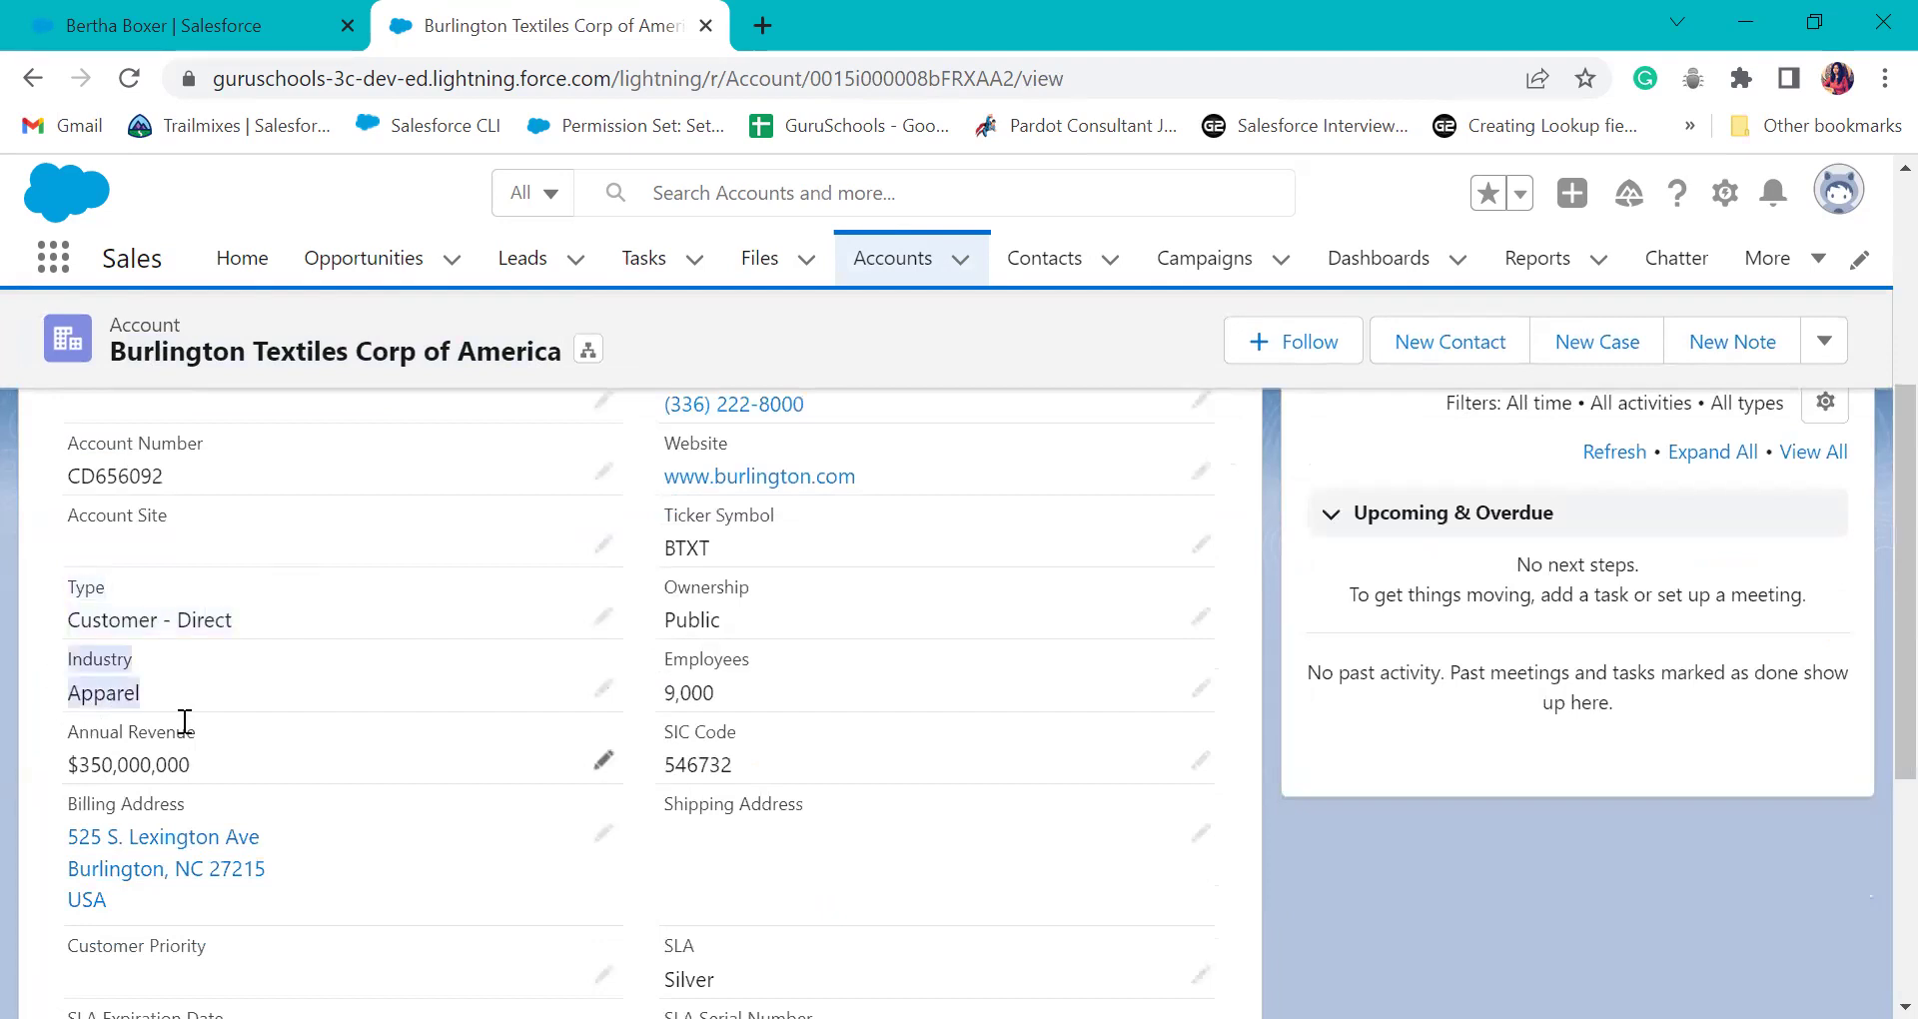
pyautogui.moveTo(47, 736); pyautogui.dragTo(417, 735)
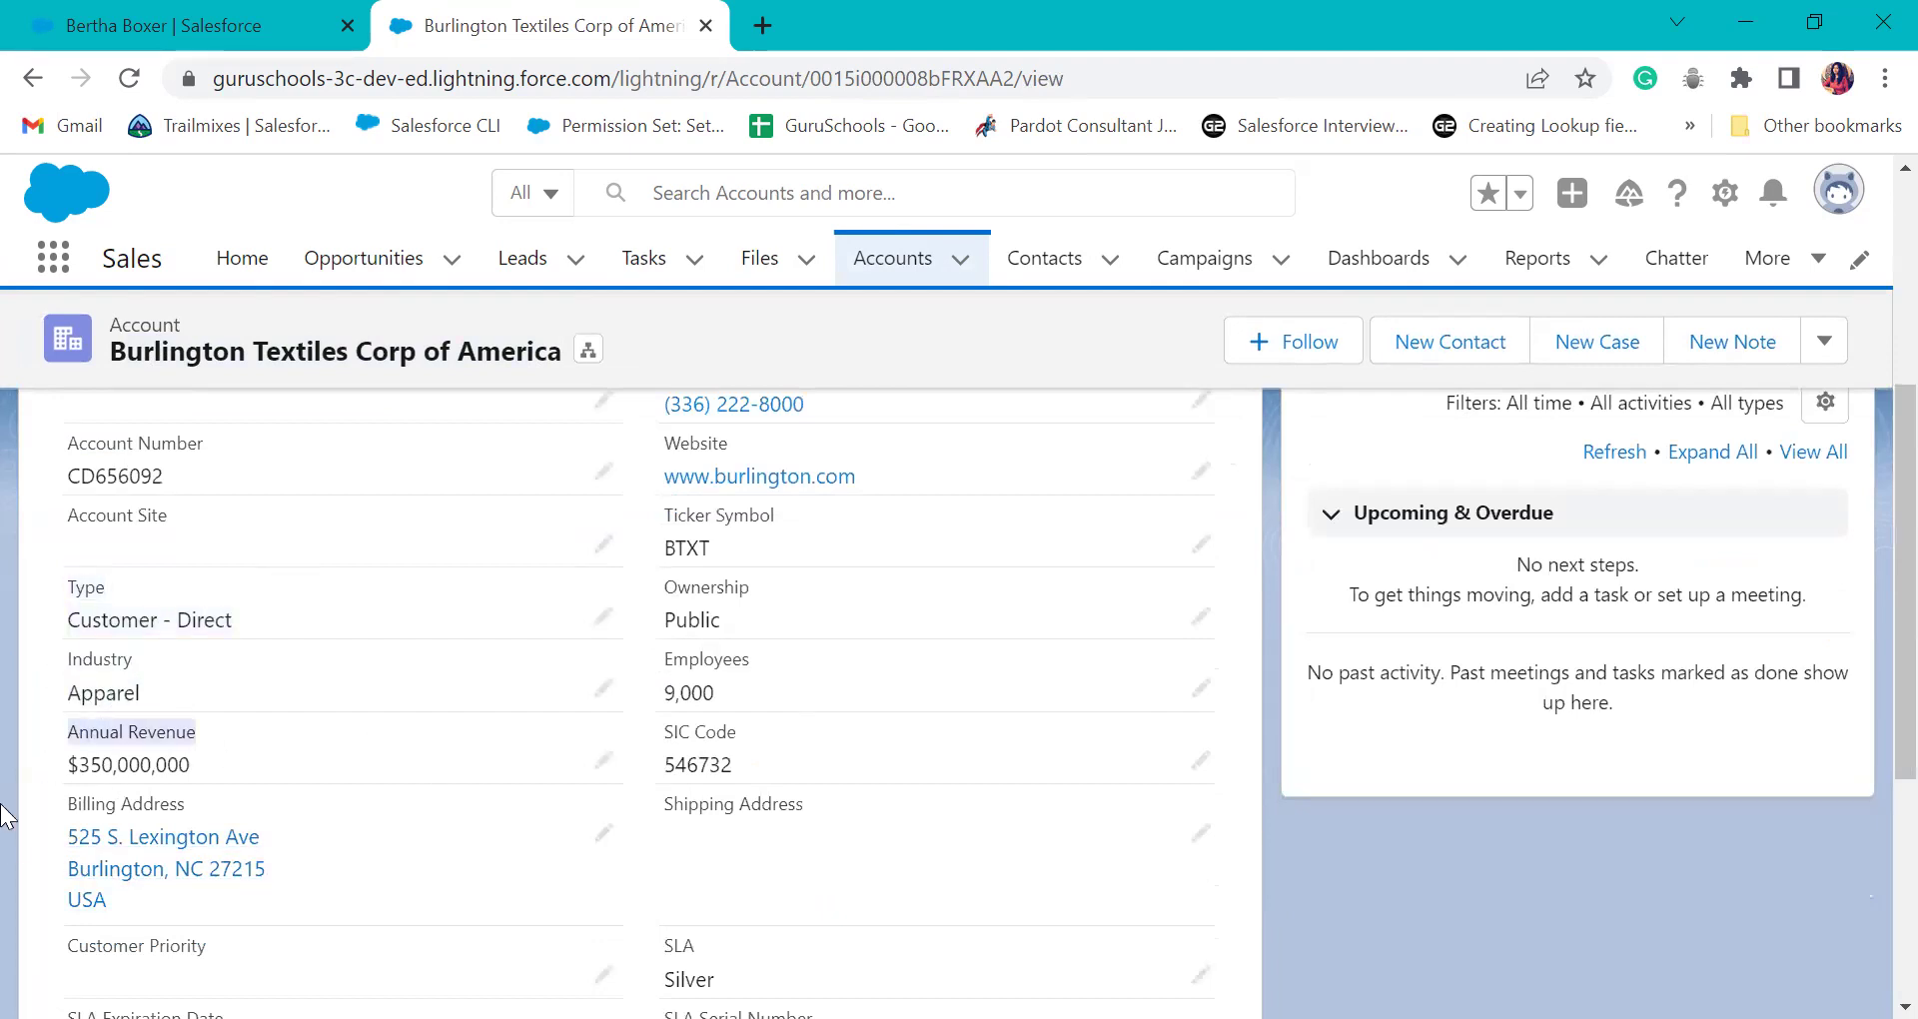
pyautogui.moveTo(10, 805); pyautogui.dragTo(173, 885)
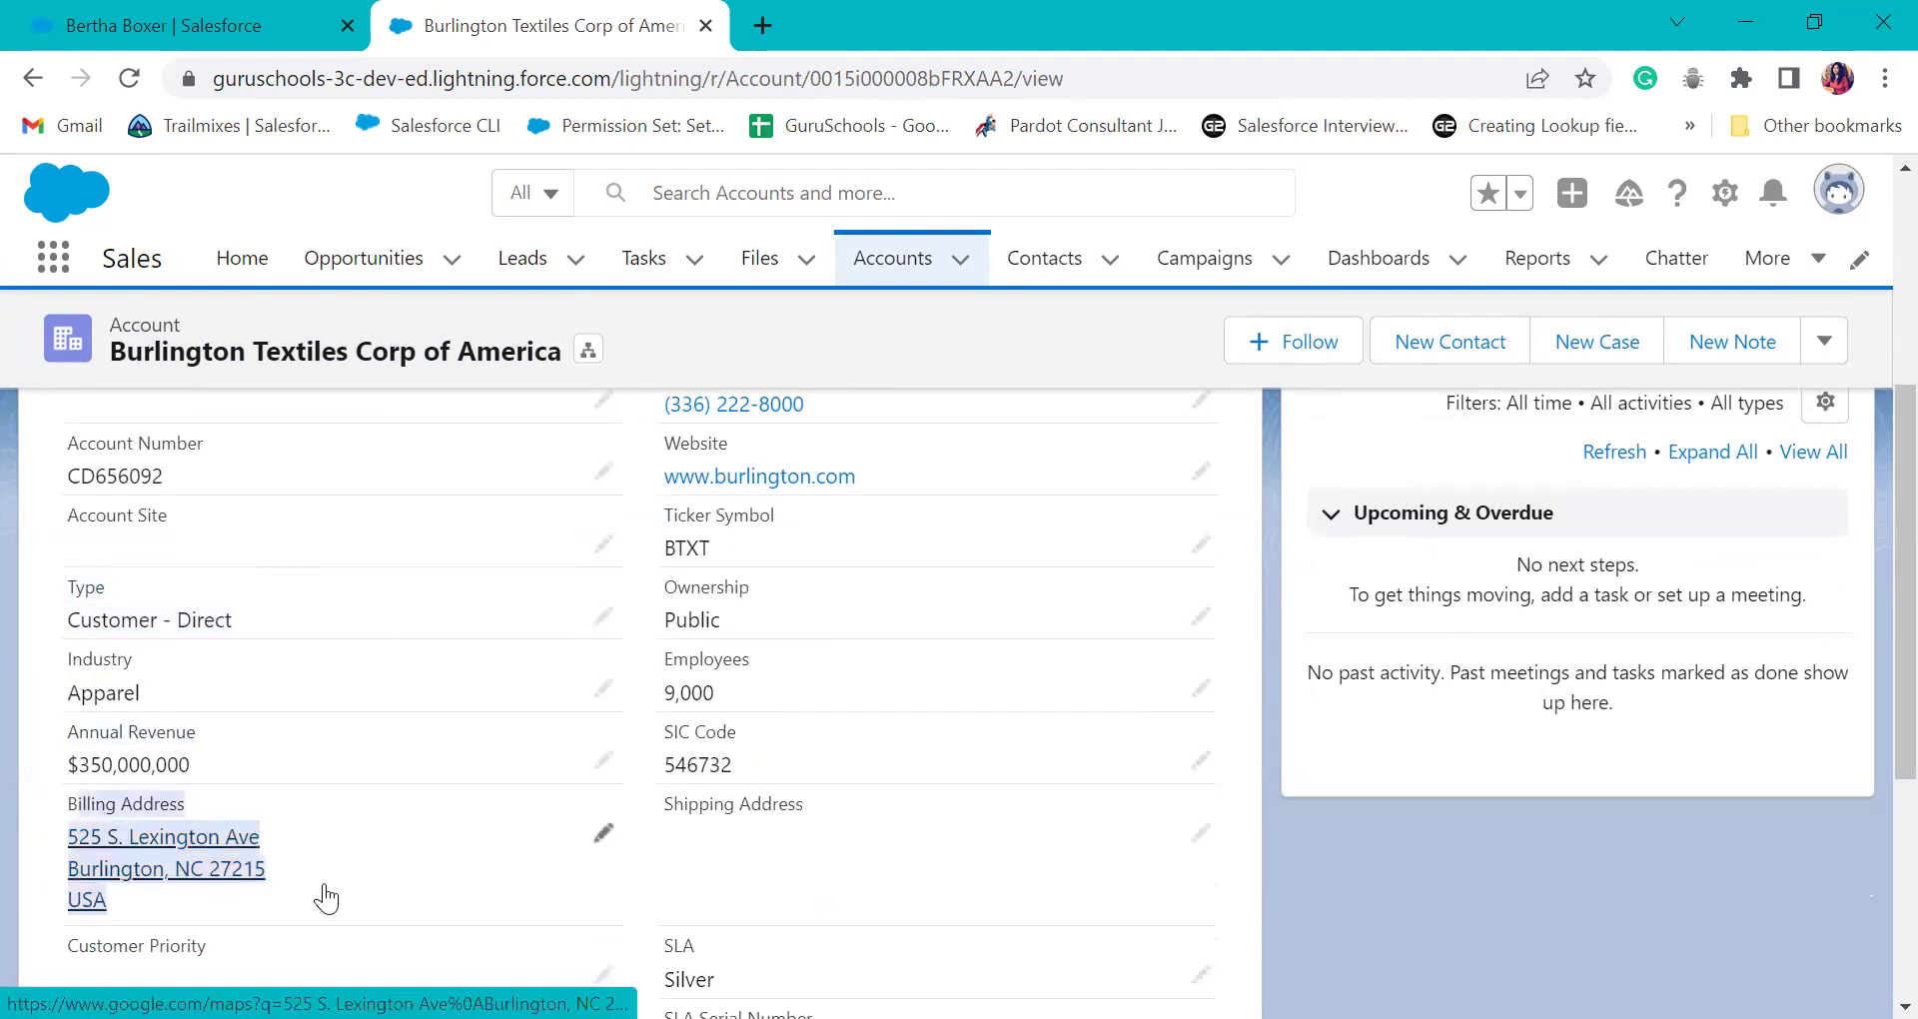
pyautogui.click(1439, 917)
# - Highlight the account's website field and look over the remaining account details
pyautogui.scroll(2, 935, 642)
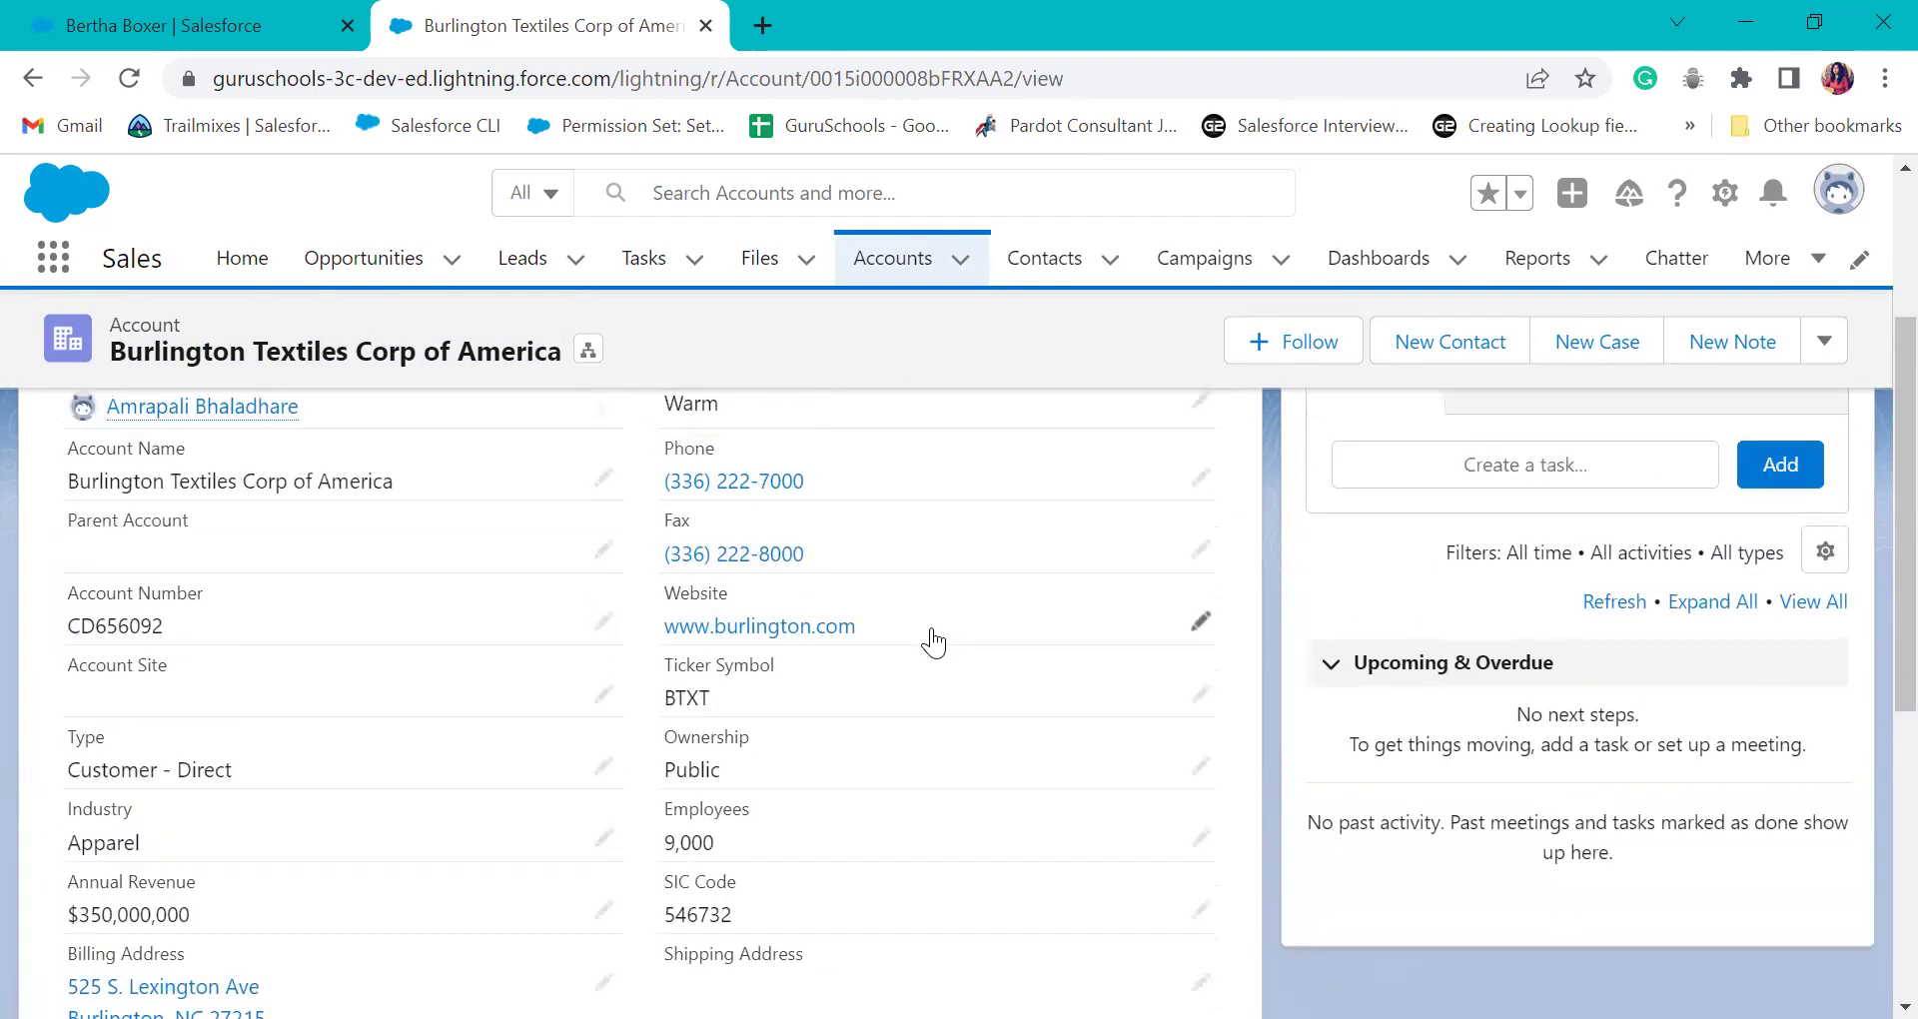
pyautogui.moveTo(673, 590); pyautogui.dragTo(1015, 613)
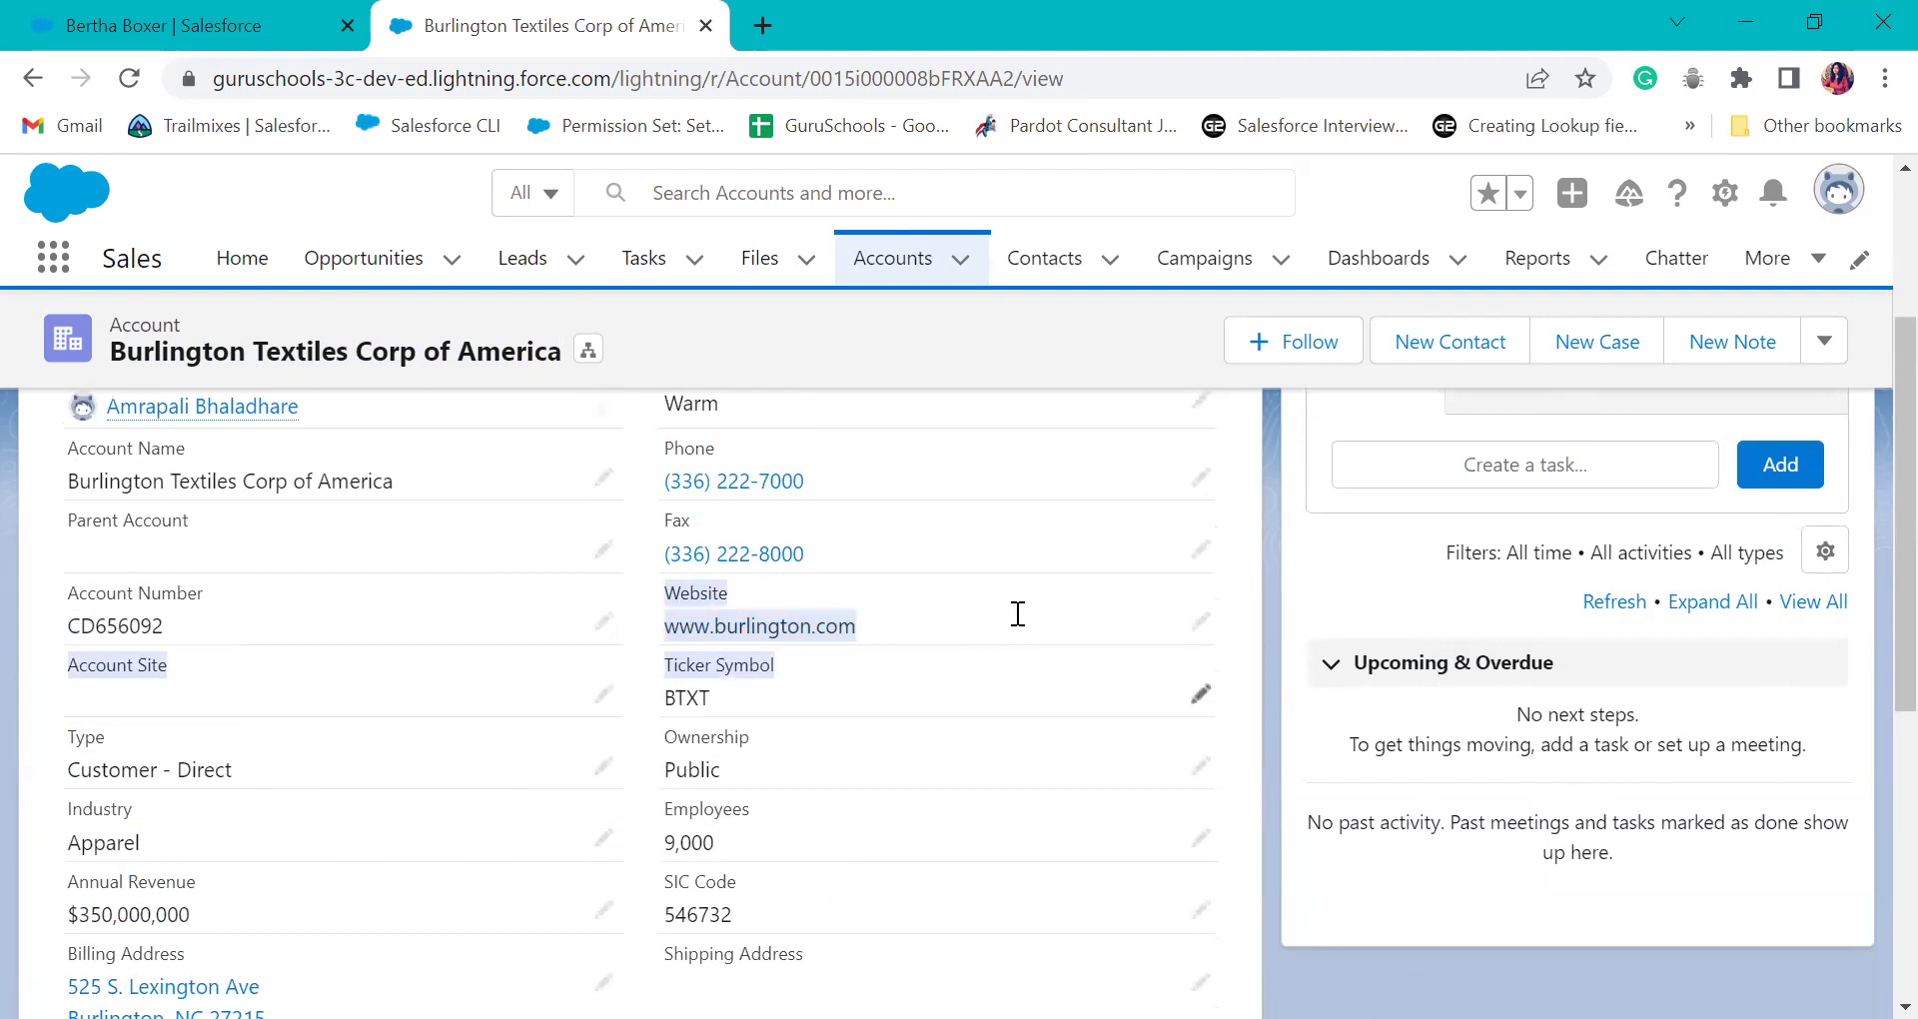
pyautogui.scroll(-2, 994, 757)
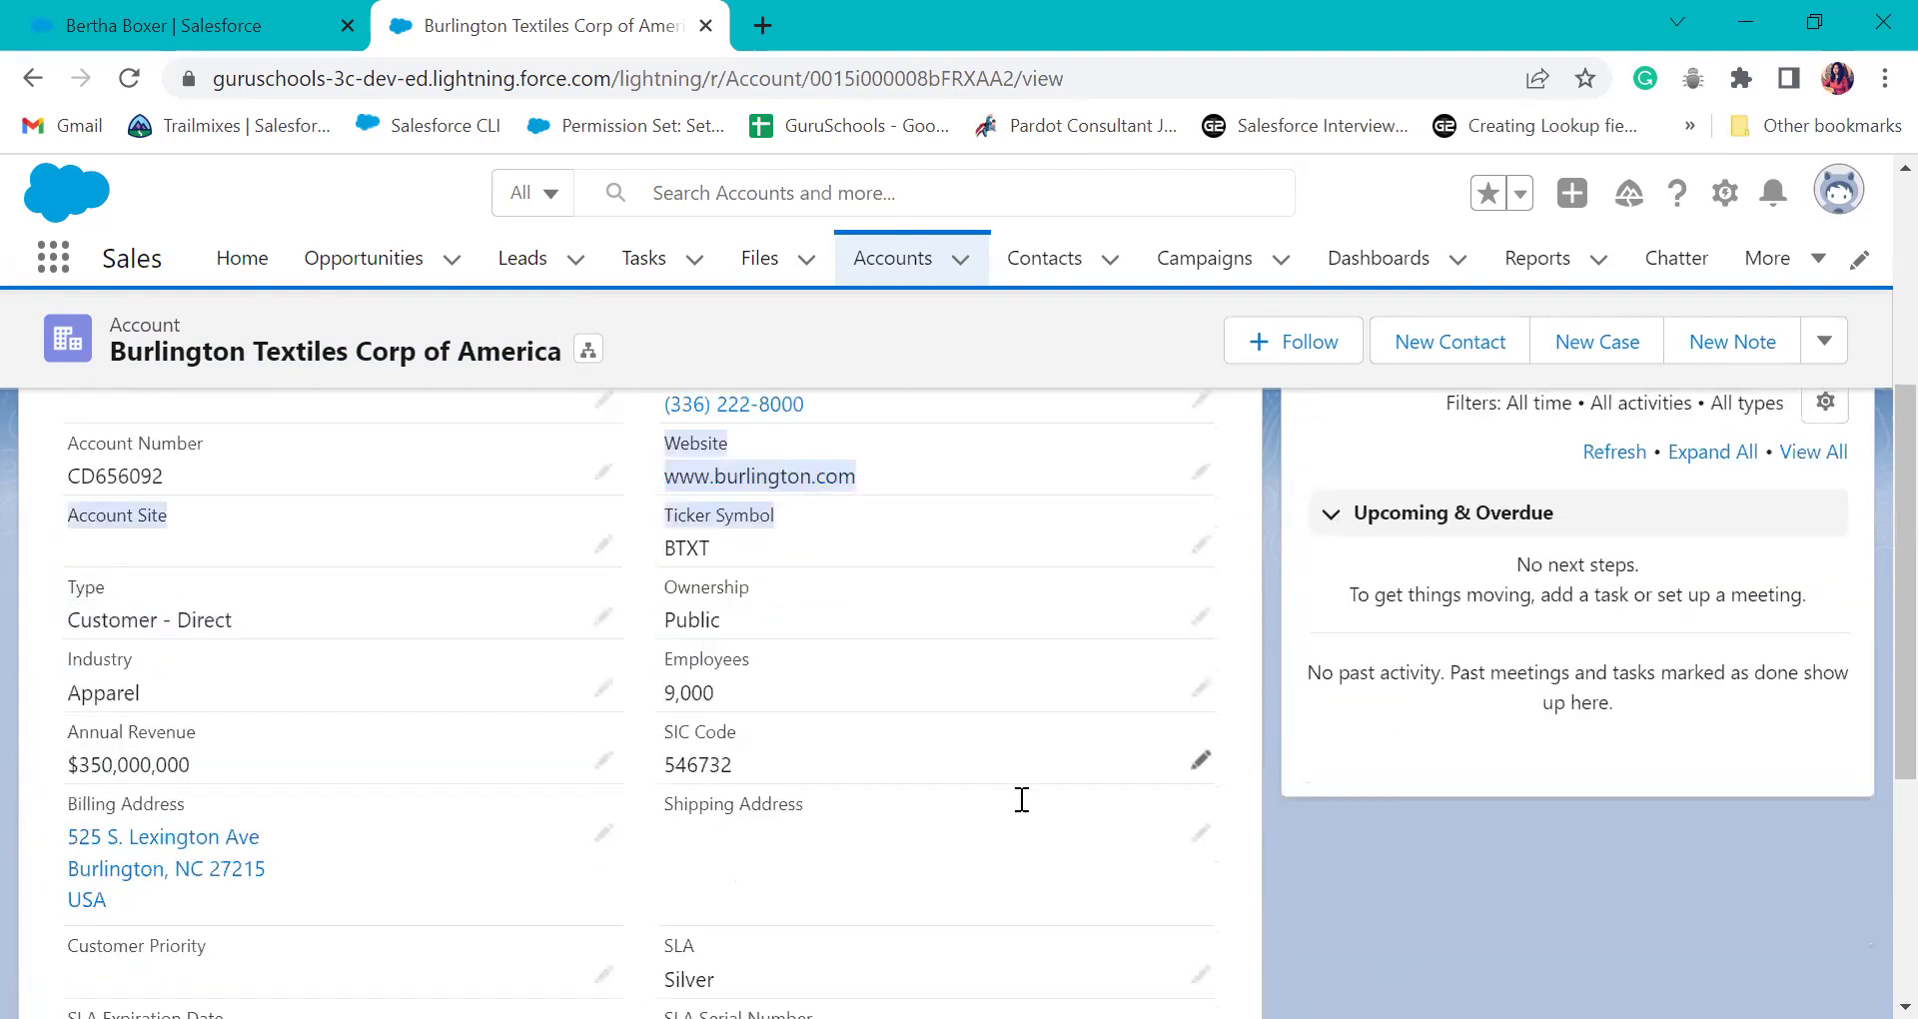
pyautogui.click(1428, 904)
pyautogui.scroll(4, 764, 630)
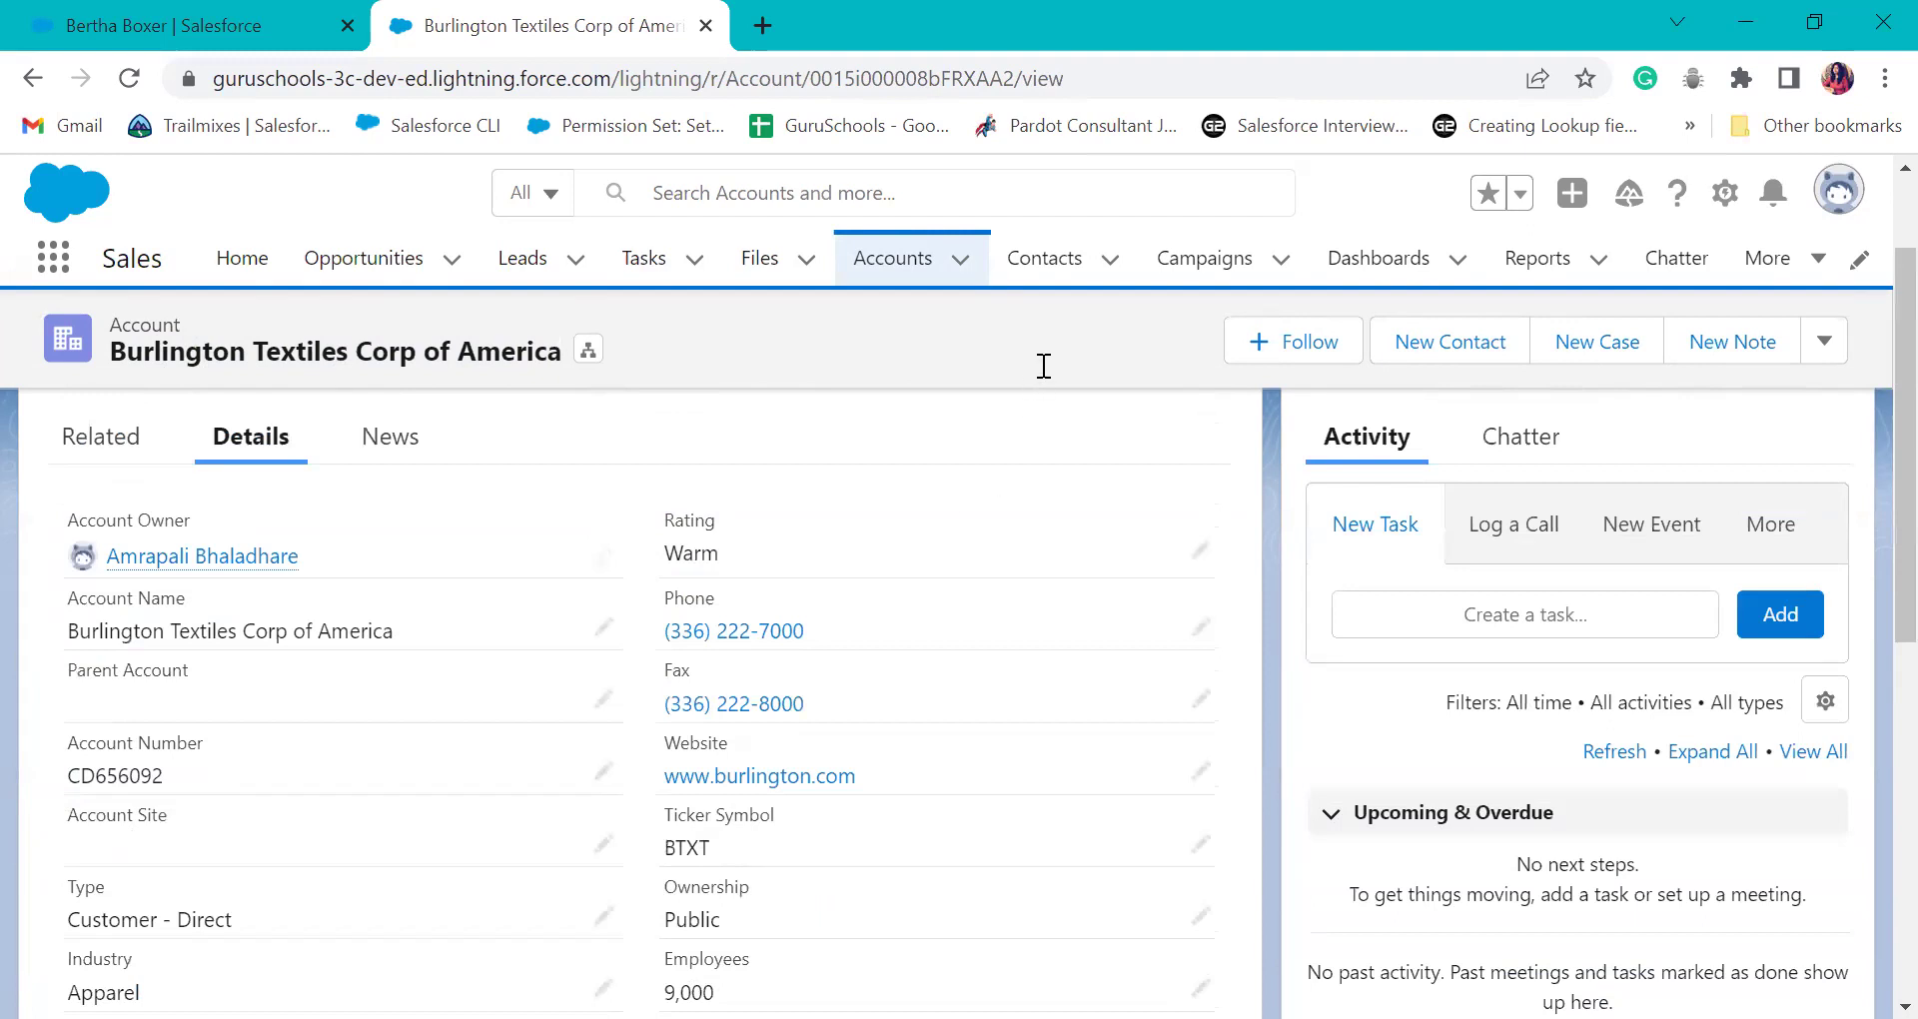
# - Check back on the lead record, open Contacts in a new browser tab, and show the All Contacts list view
pyautogui.click(237, 17)
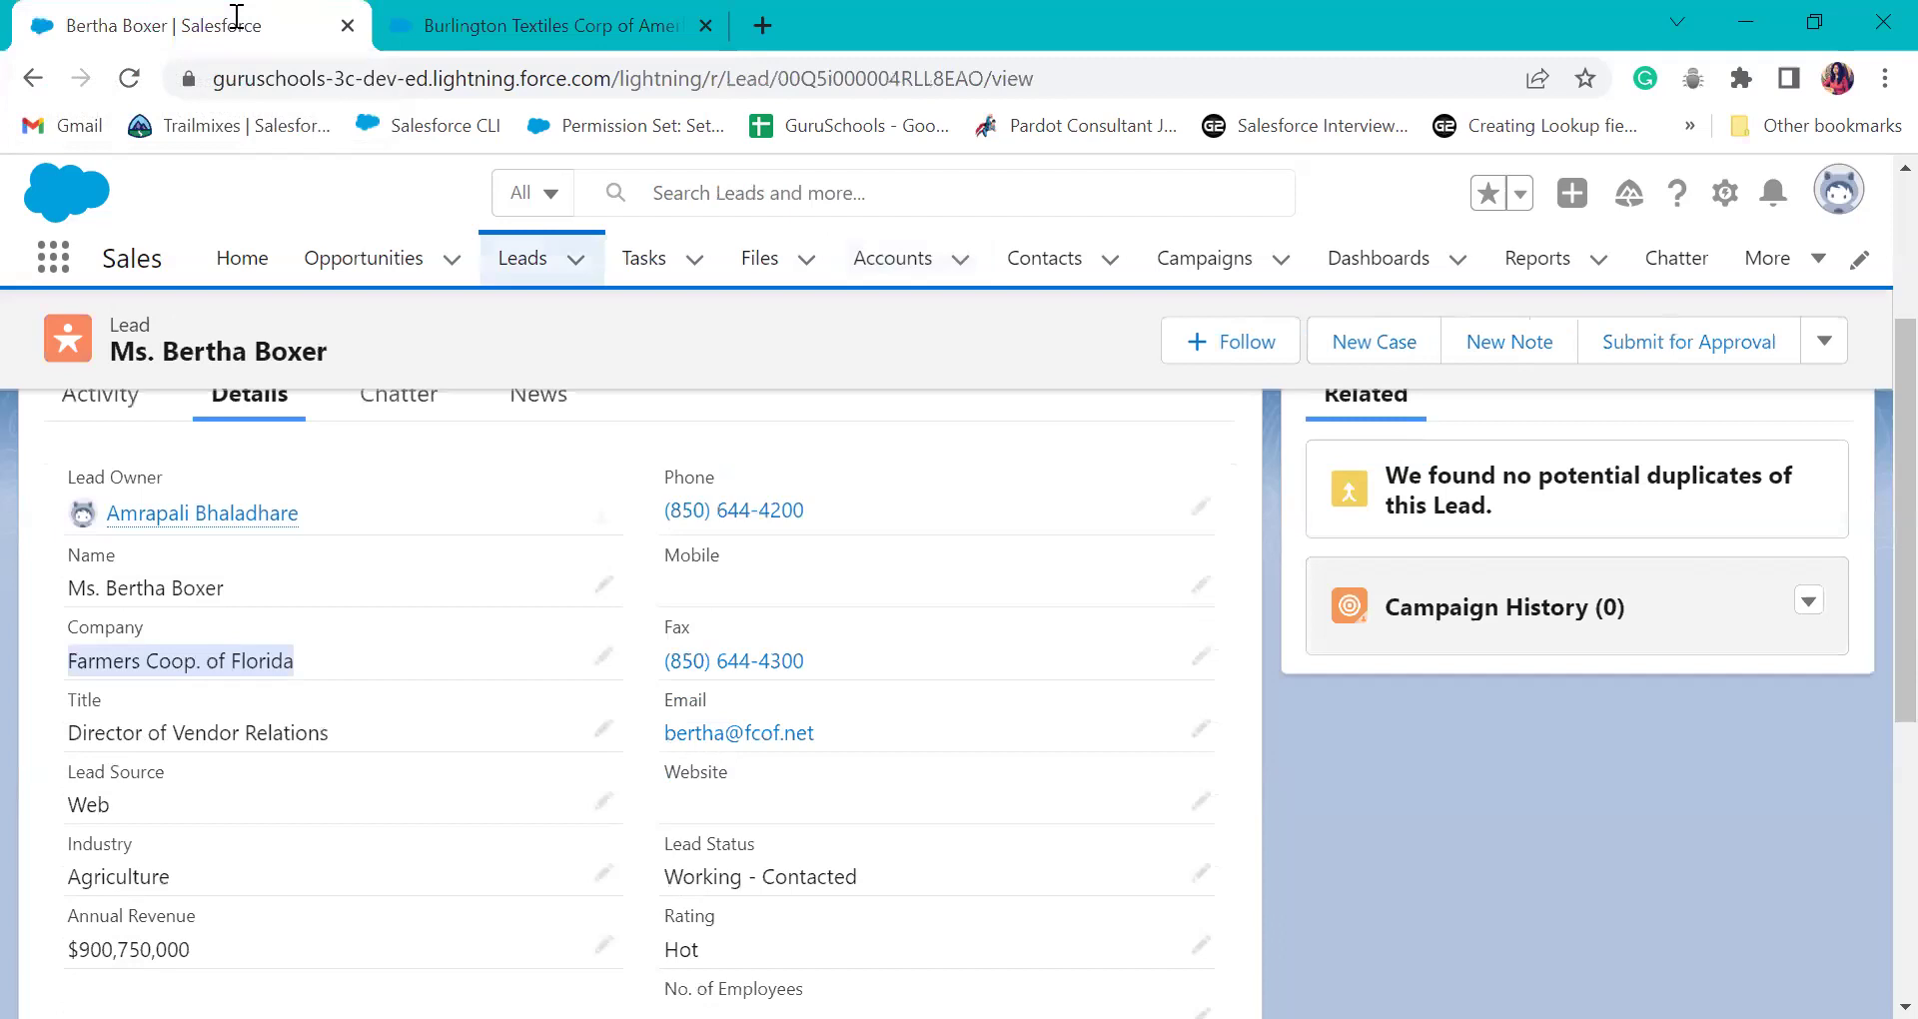
pyautogui.click(624, 39)
pyautogui.rightClick(1035, 228)
pyautogui.click(989, 283)
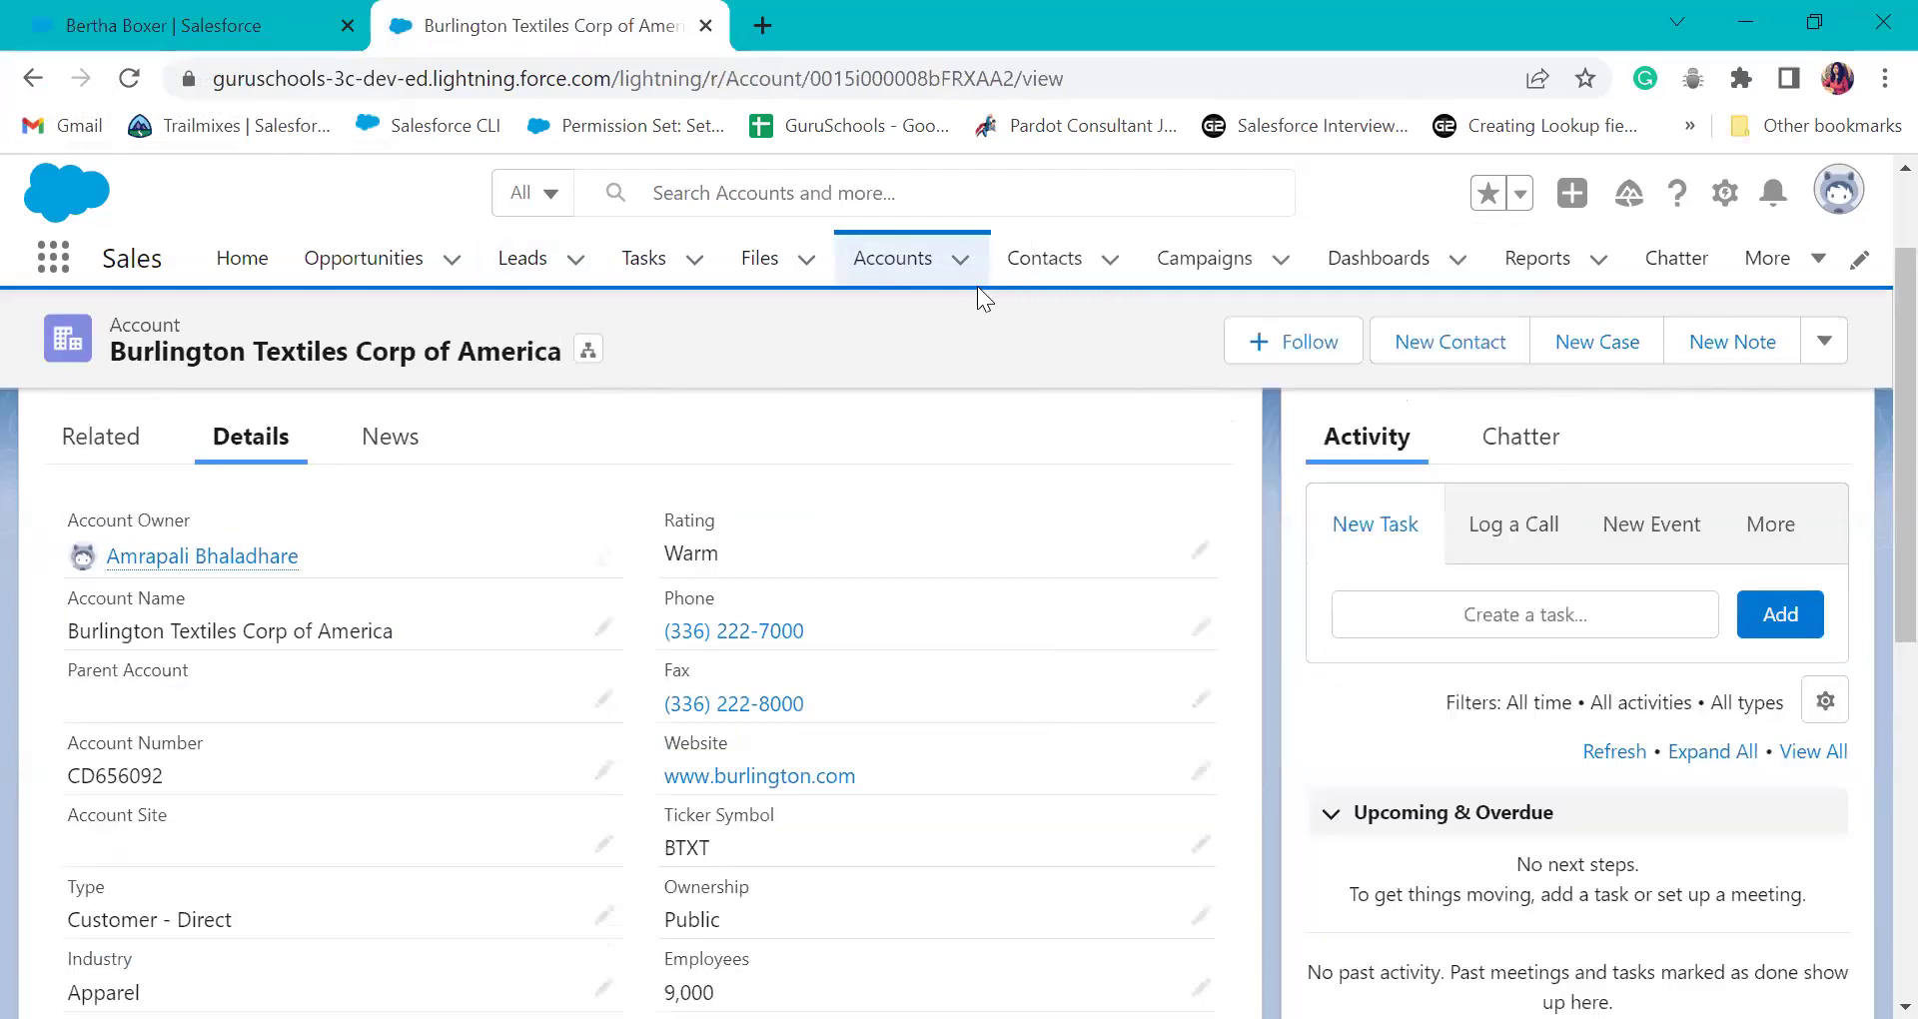
pyautogui.rightClick(1023, 274)
pyautogui.click(1099, 286)
pyautogui.hotkey('ctrl', 'Tab')
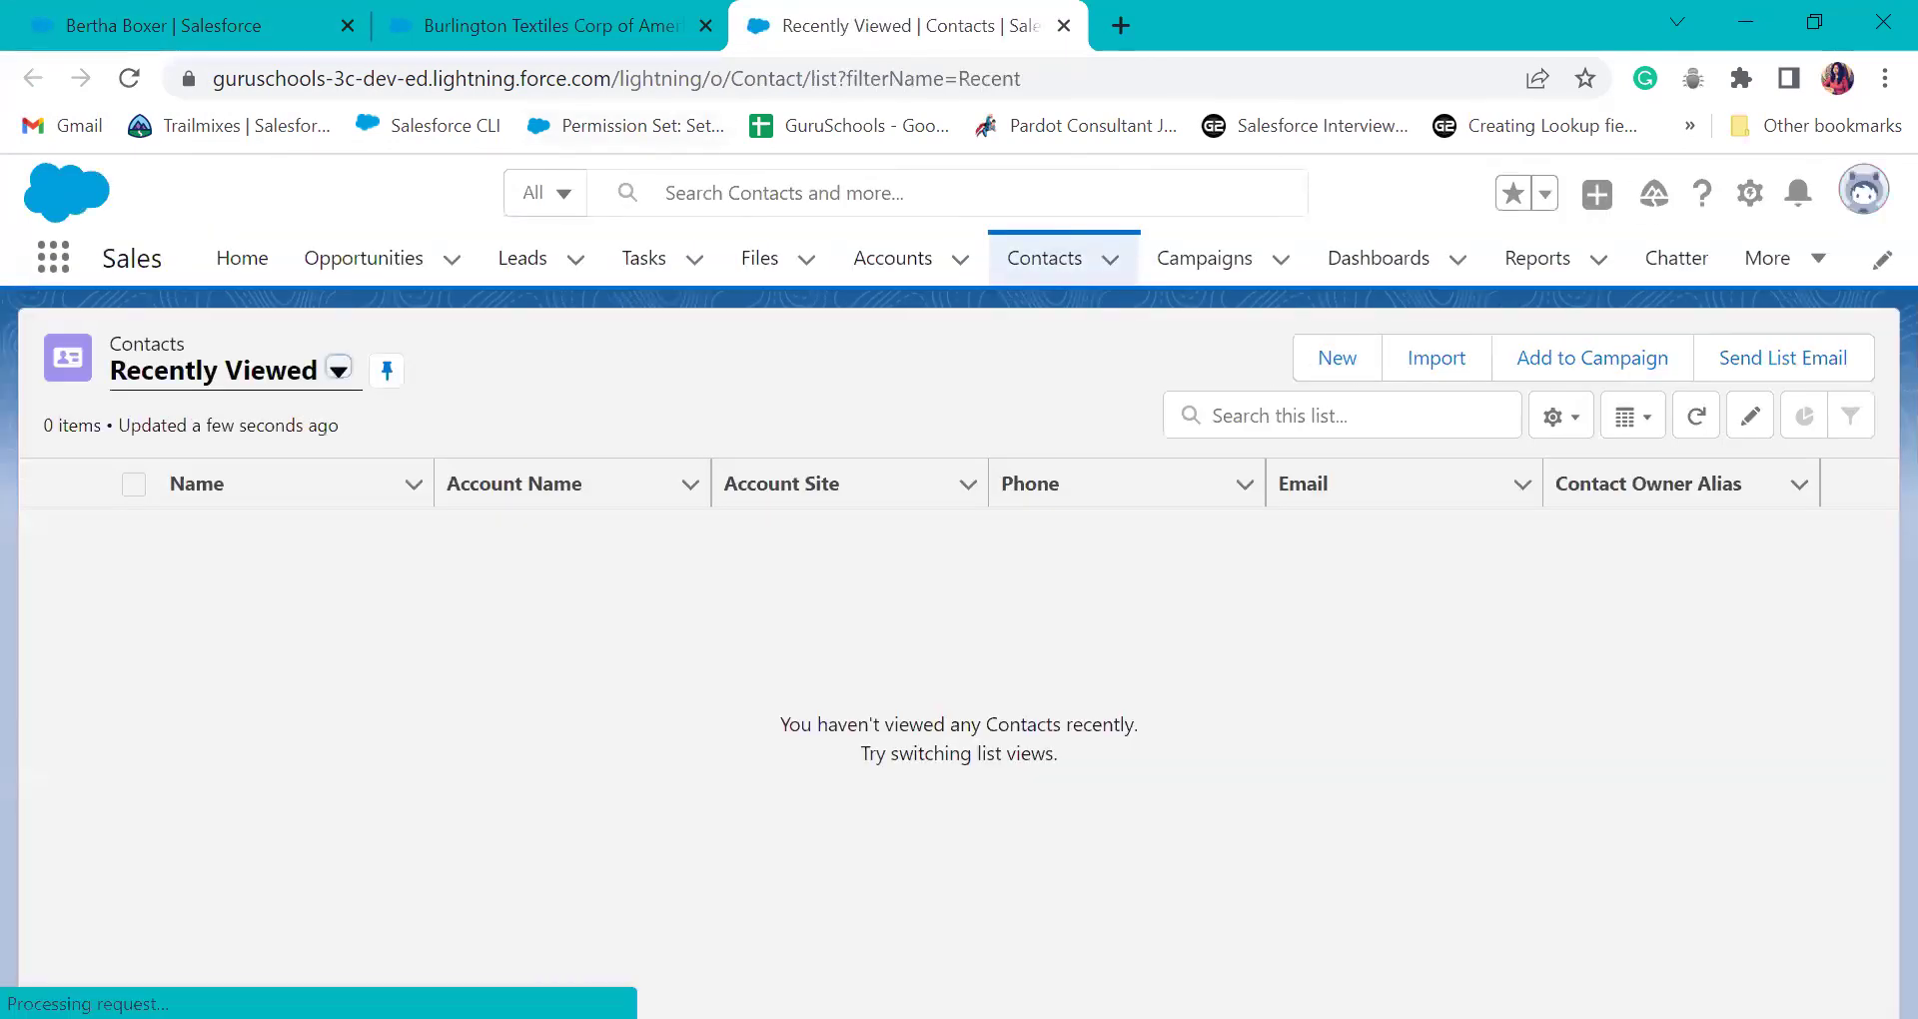
pyautogui.click(314, 385)
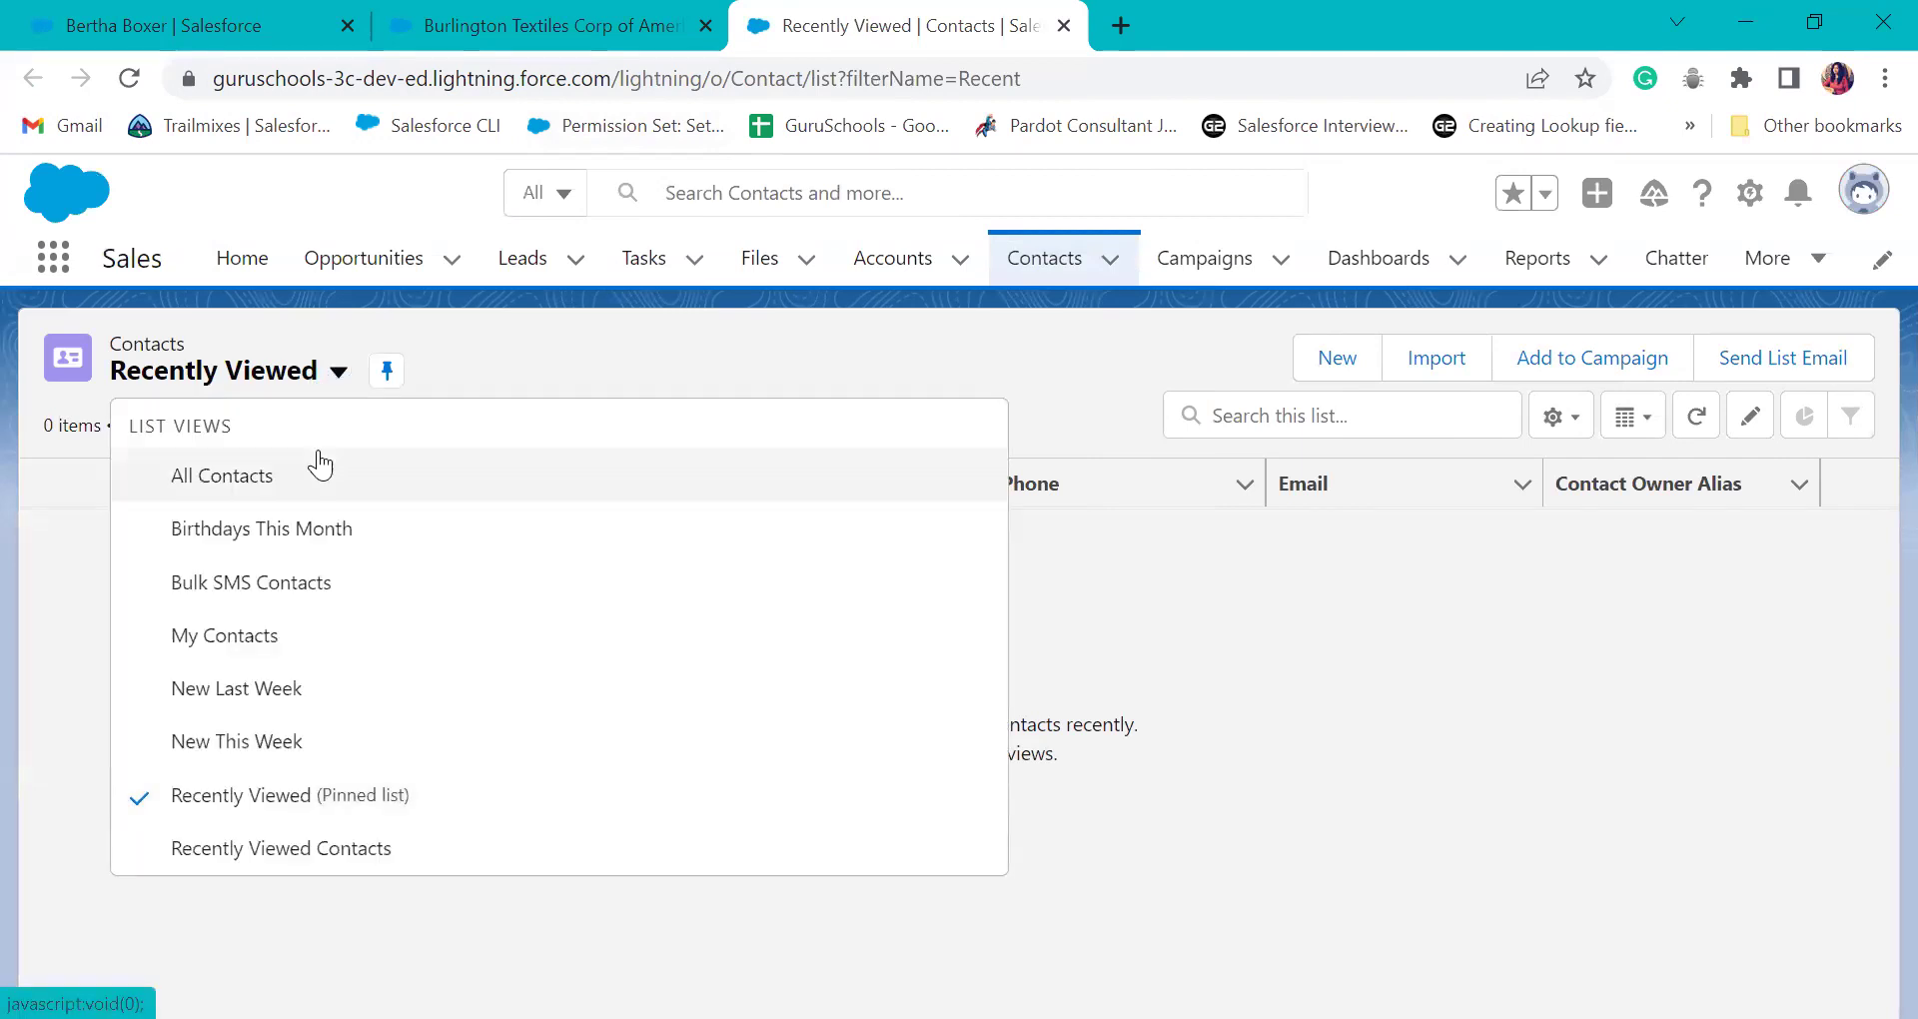
pyautogui.click(313, 468)
# - Return to the Burlington Textiles account, highlight its name in the record header, and look through its full details
pyautogui.click(644, 20)
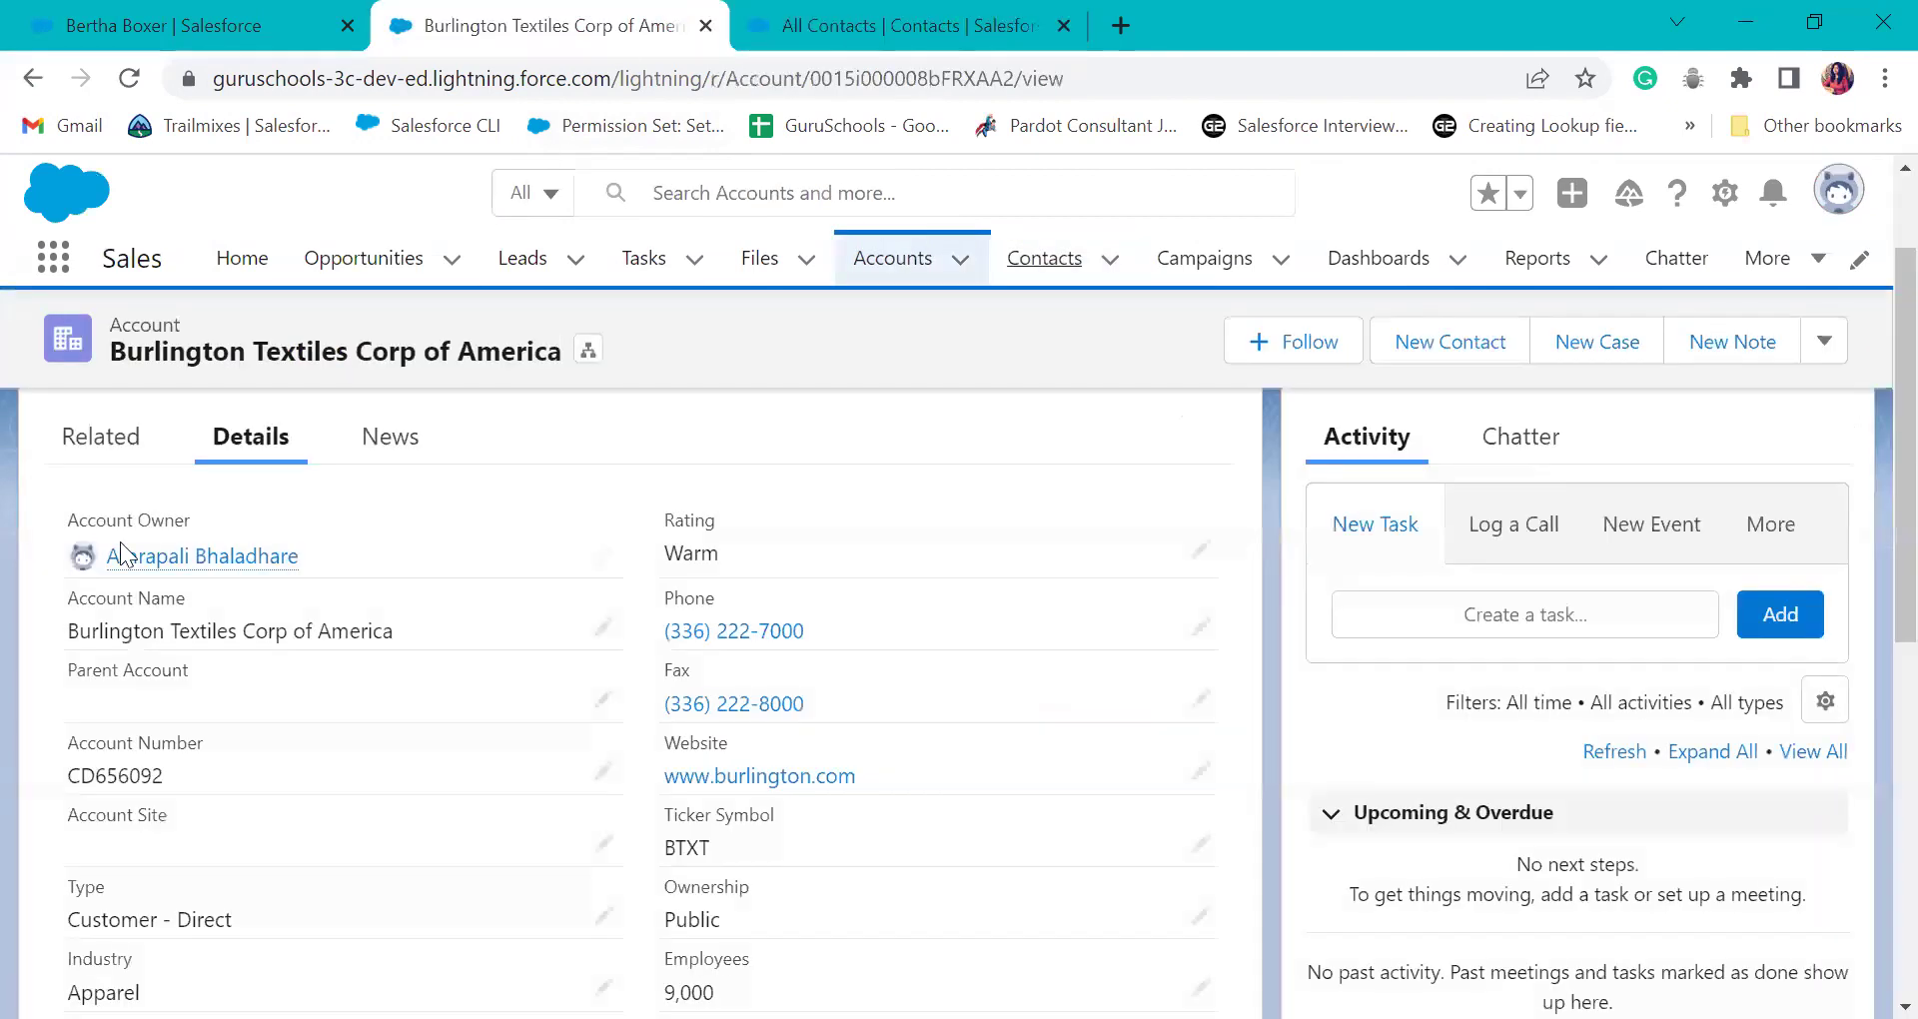
pyautogui.moveTo(110, 365); pyautogui.dragTo(543, 374)
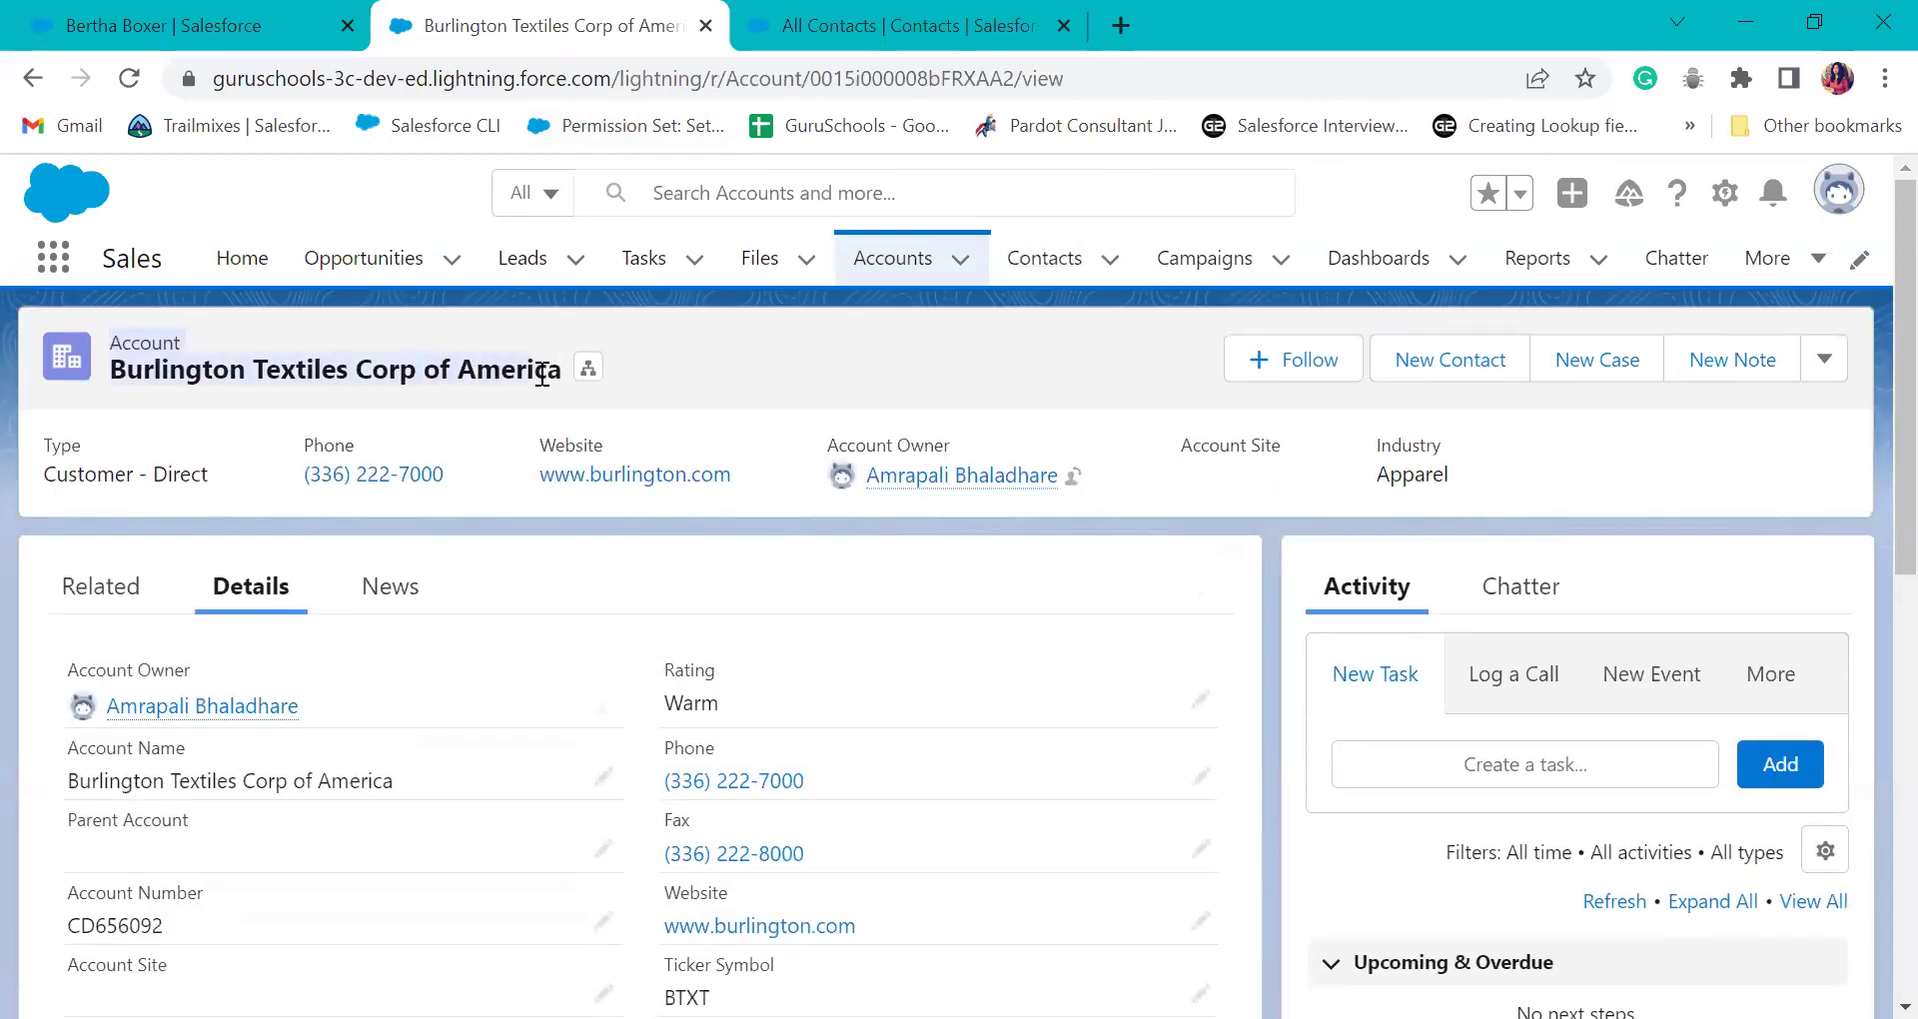
pyautogui.moveTo(419, 372); pyautogui.dragTo(110, 376)
pyautogui.scroll(-10, 897, 619)
pyautogui.scroll(10, 868, 765)
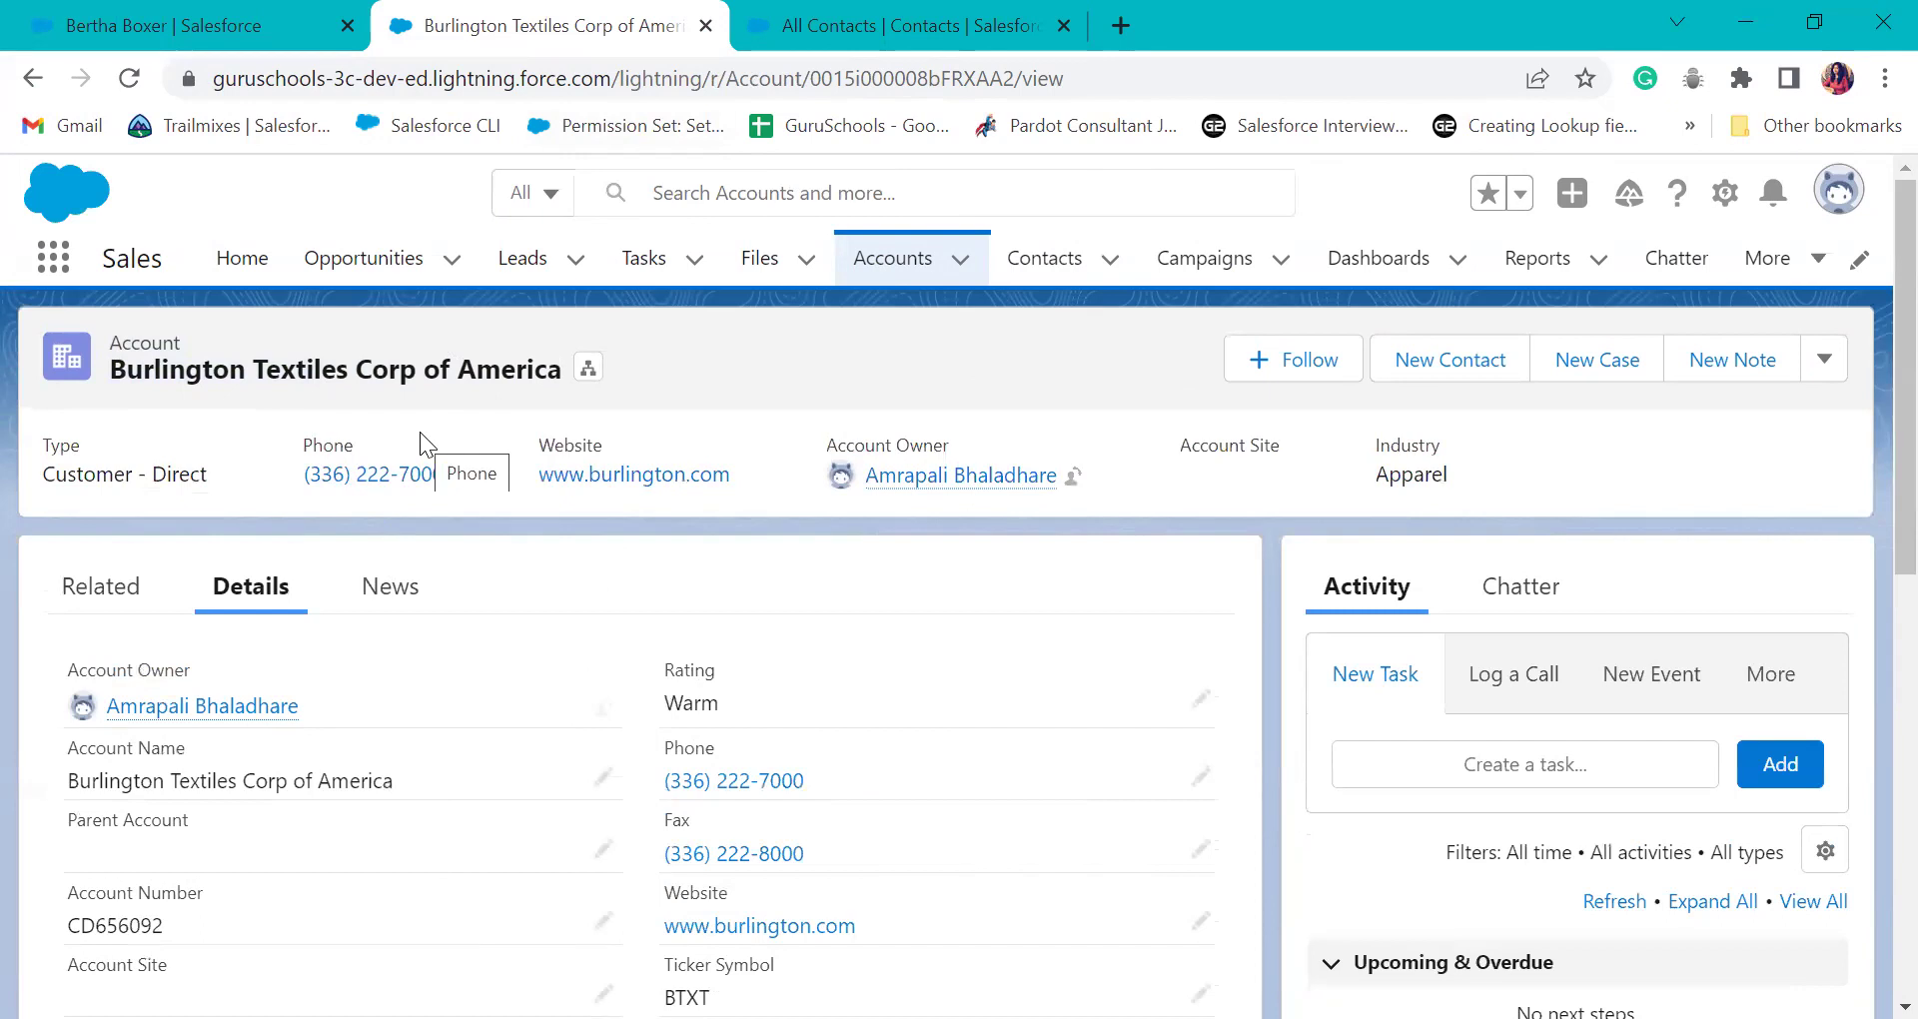
pyautogui.scroll(-10, 286, 670)
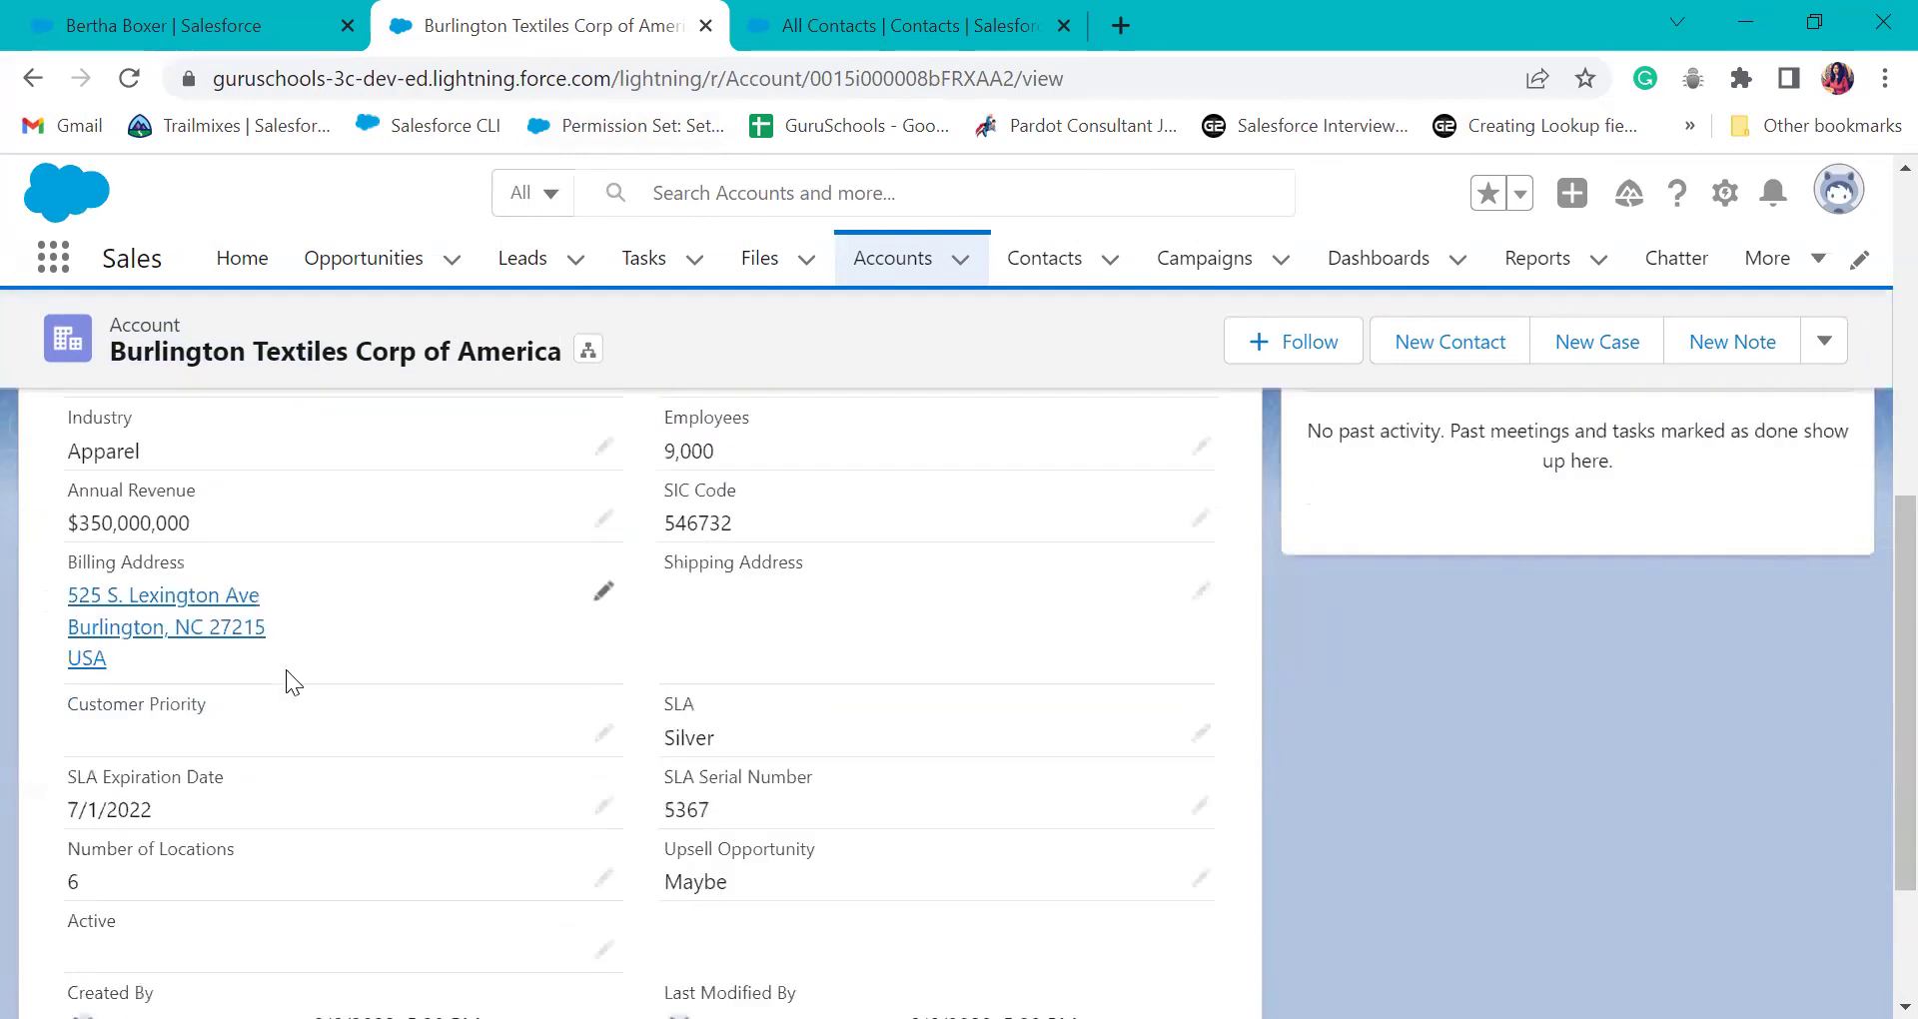
pyautogui.scroll(10, 286, 669)
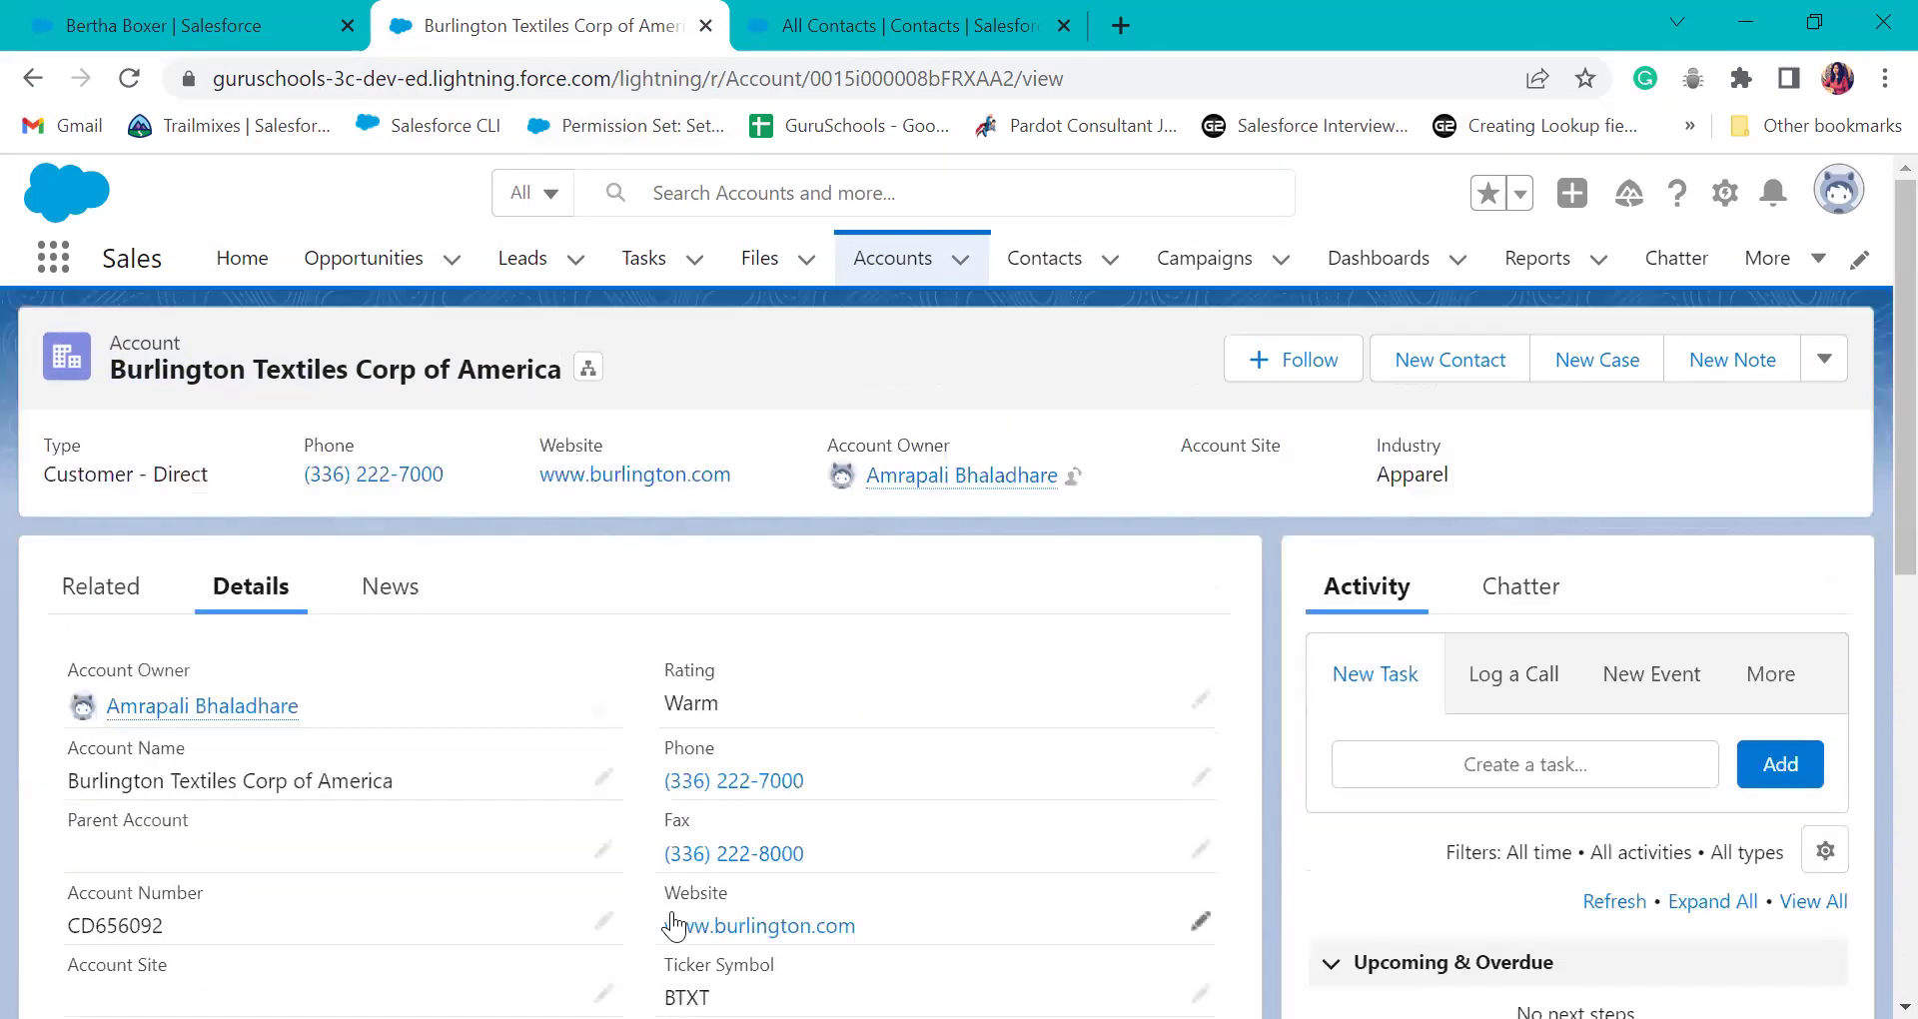
# - Highlight the account name, website and annual revenue values, and review the account details through to the description
pyautogui.moveTo(502, 767); pyautogui.dragTo(150, 749)
pyautogui.scroll(-3, 669, 728)
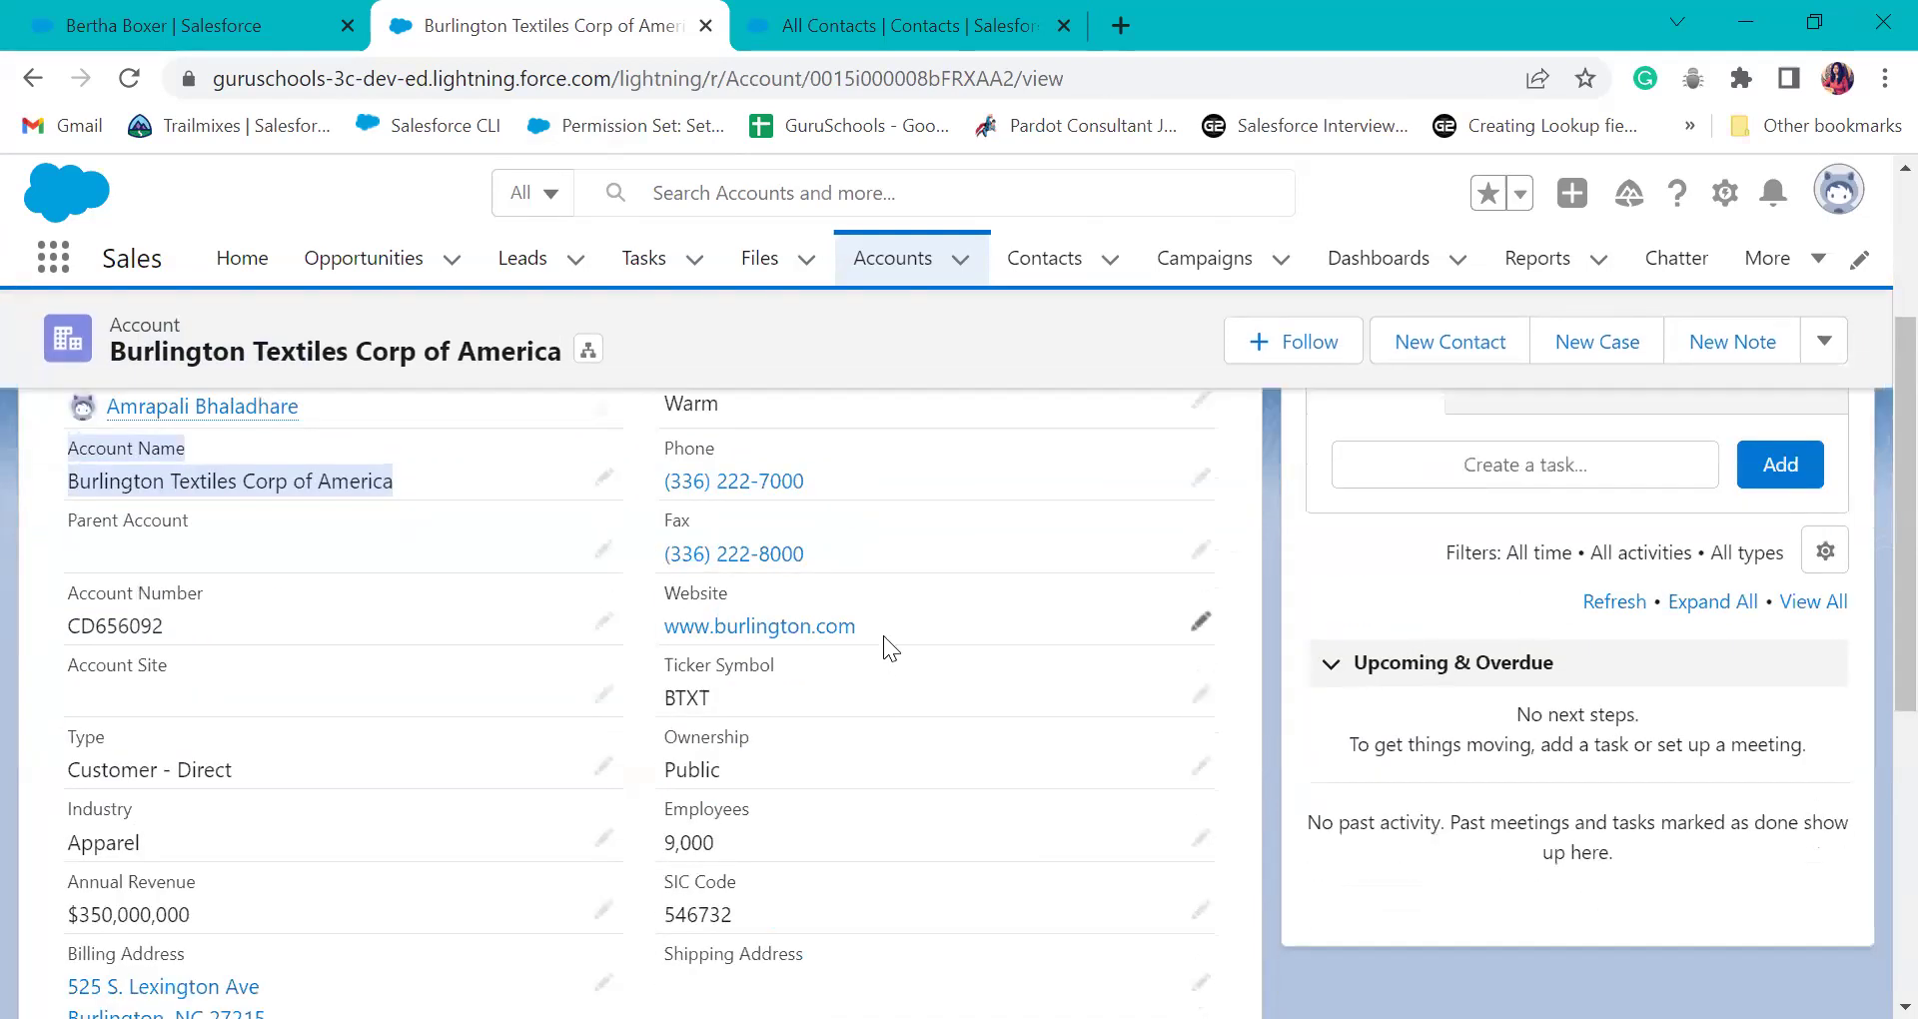
pyautogui.moveTo(884, 635); pyautogui.dragTo(641, 636)
pyautogui.scroll(-2, 150, 724)
pyautogui.scroll(-1, 150, 724)
pyautogui.moveTo(222, 611); pyautogui.dragTo(68, 614)
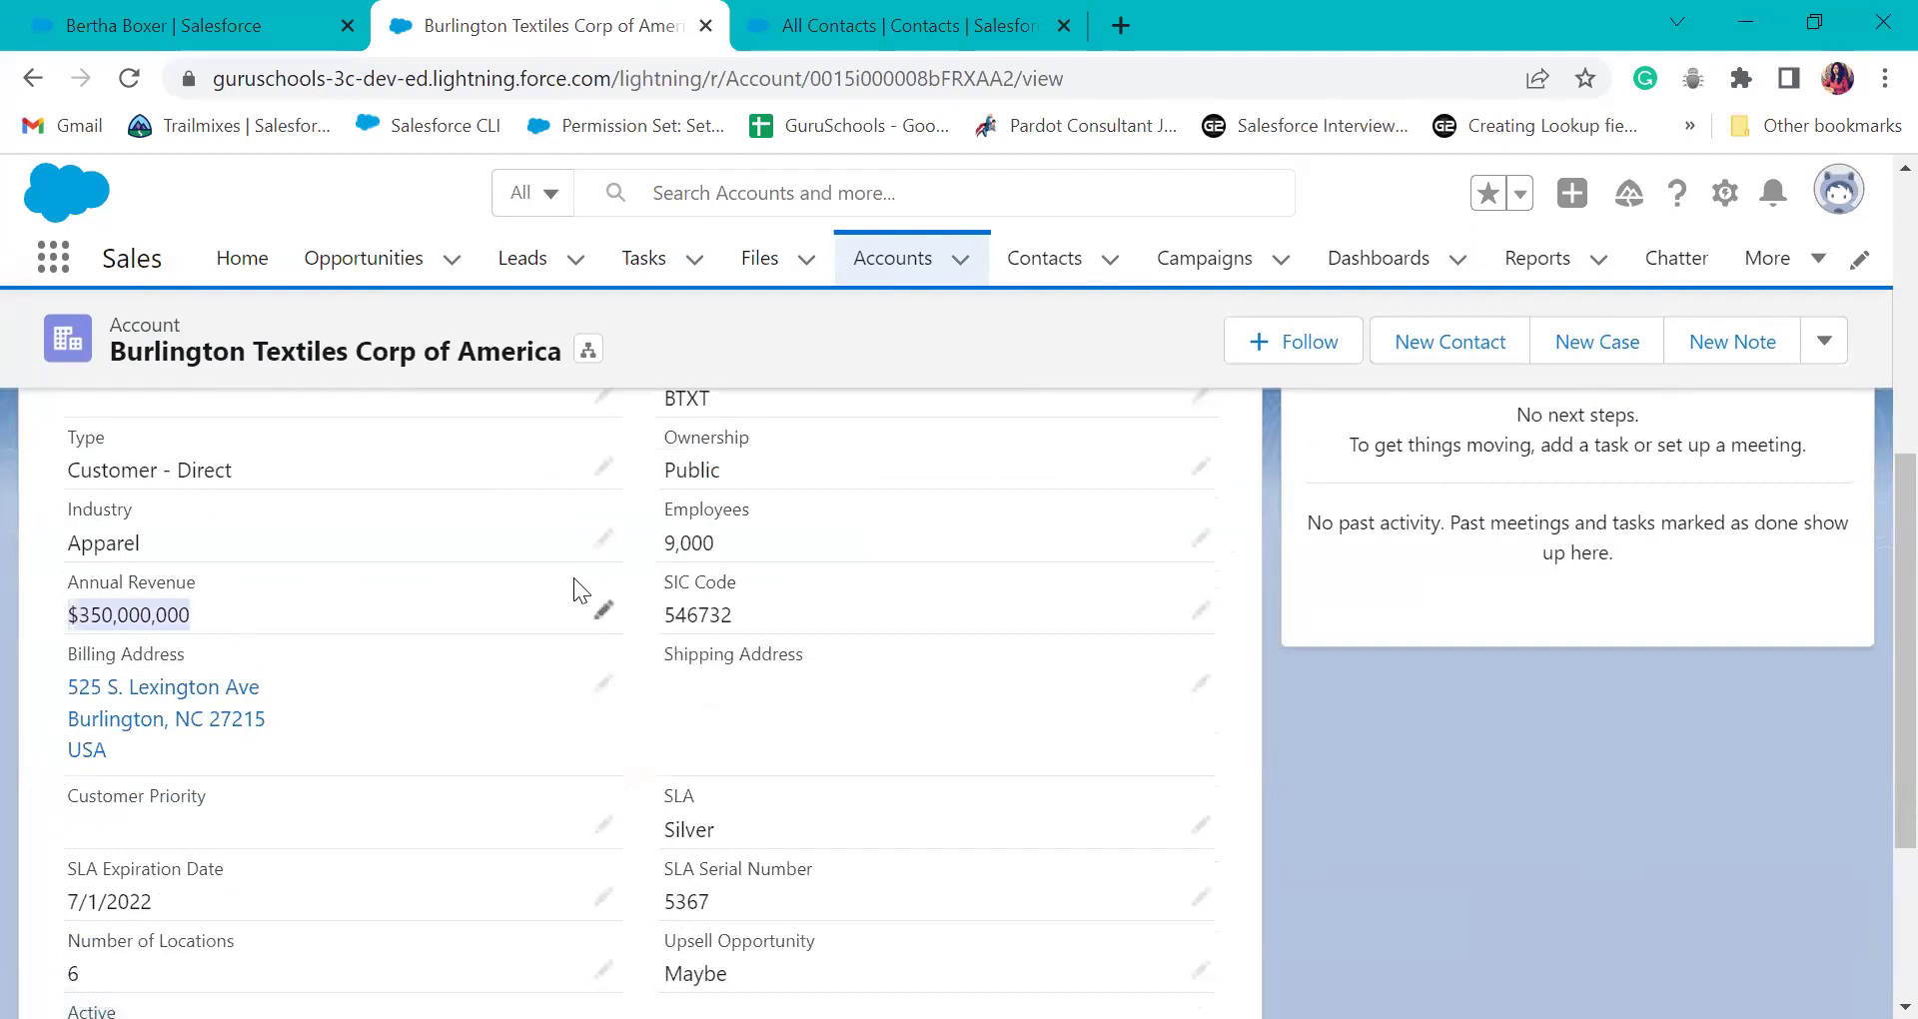
pyautogui.scroll(-3, 766, 529)
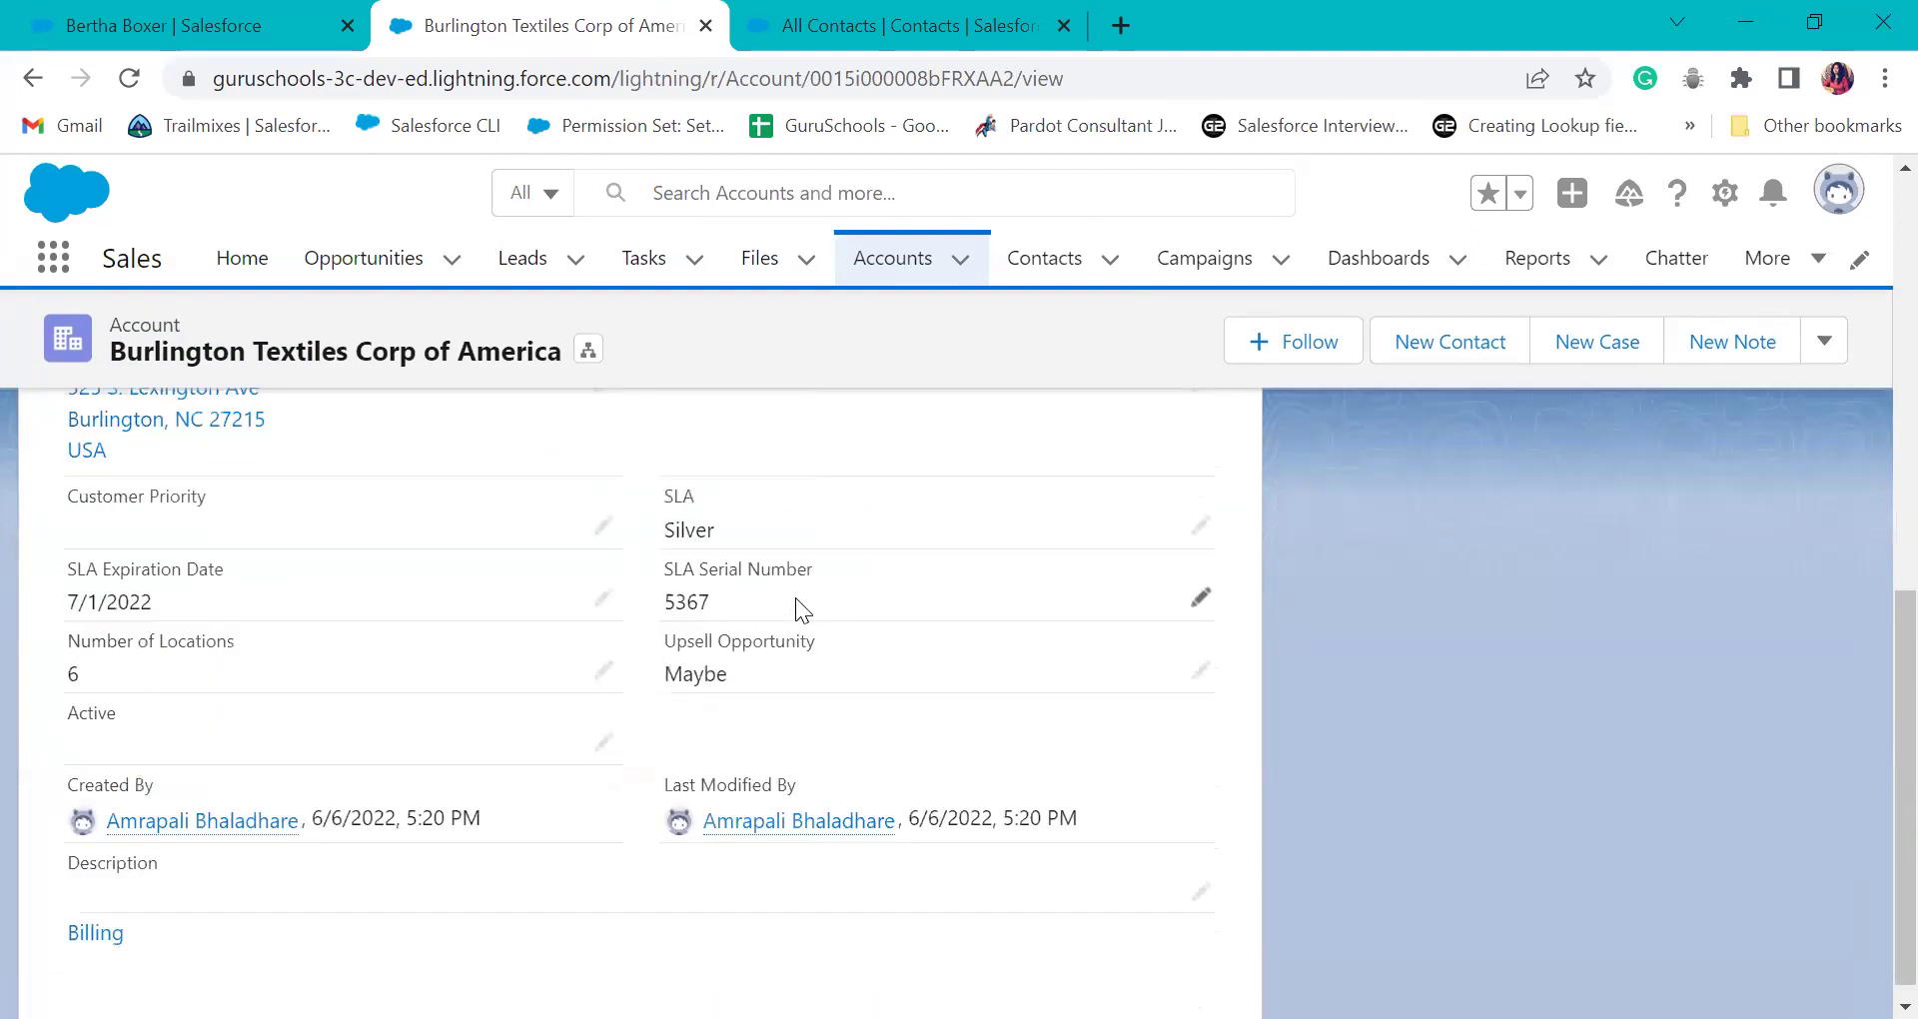
# - View the details of the first contact in the All Contacts list, and return to the list
pyautogui.click(905, 12)
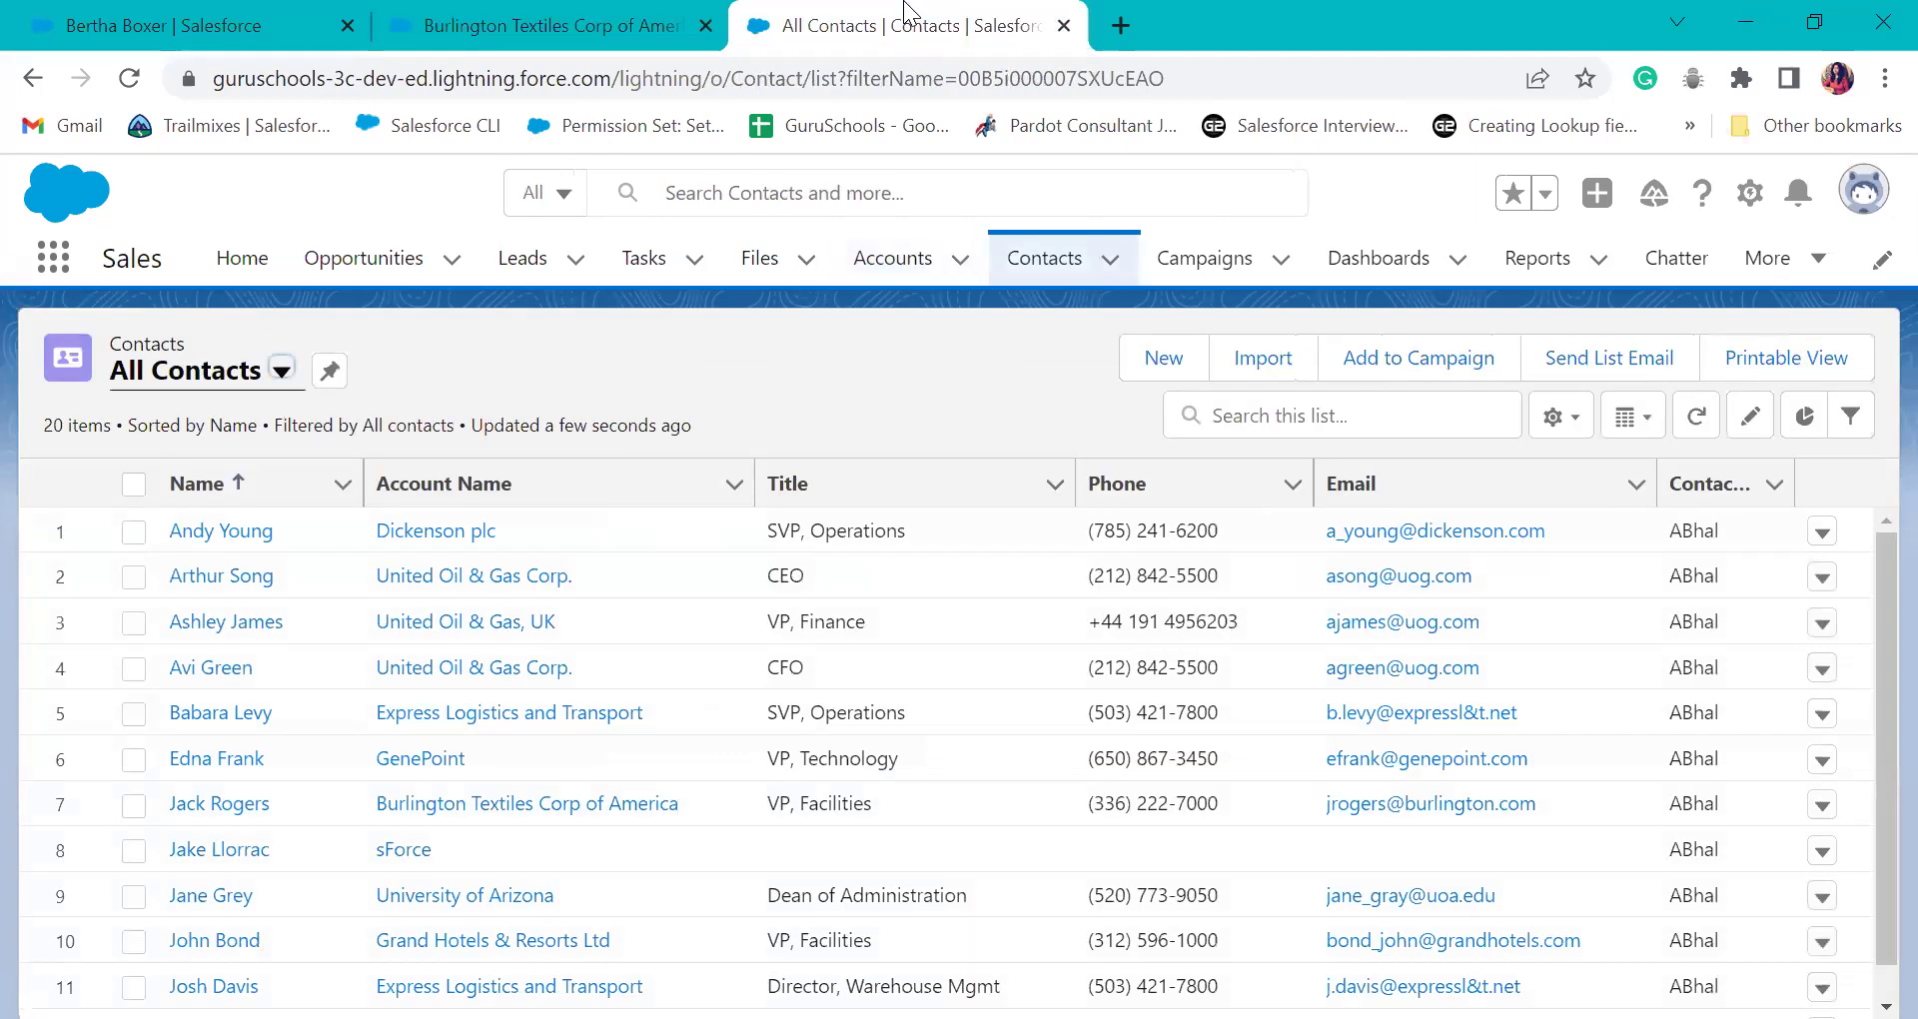
pyautogui.click(248, 531)
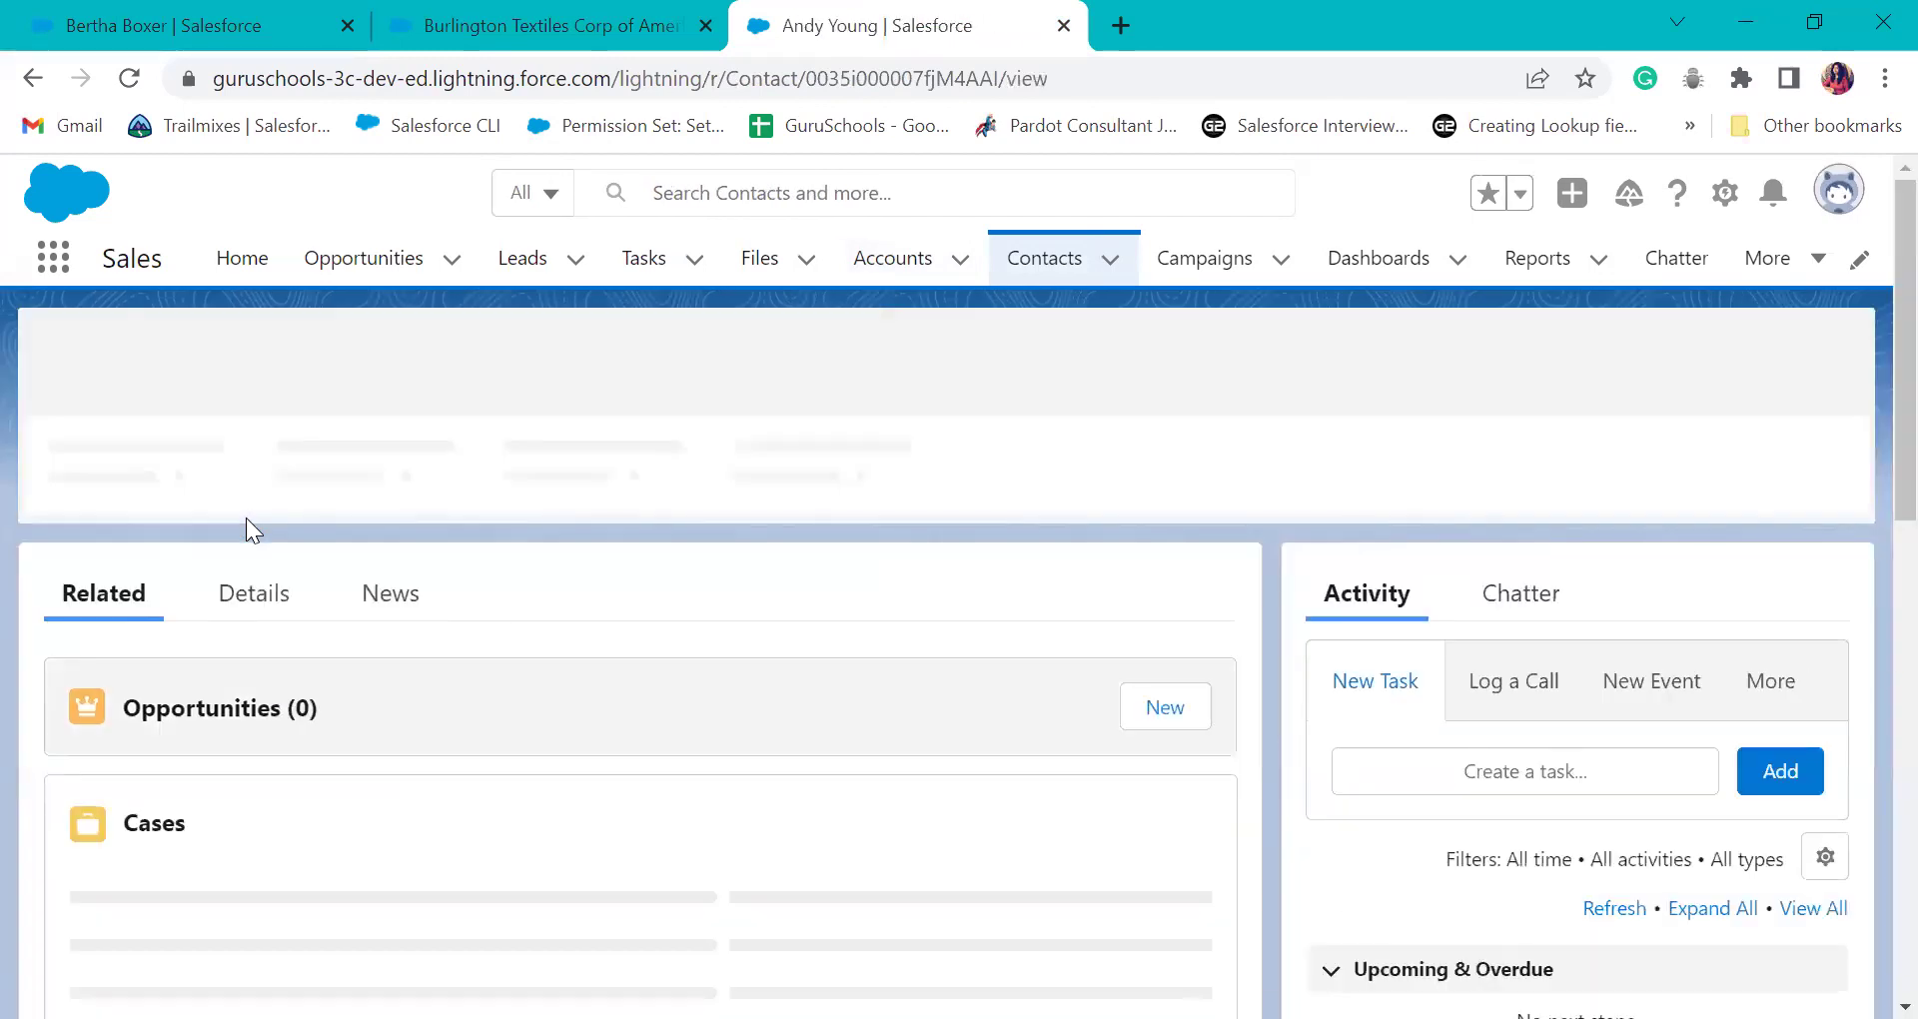
pyautogui.click(255, 594)
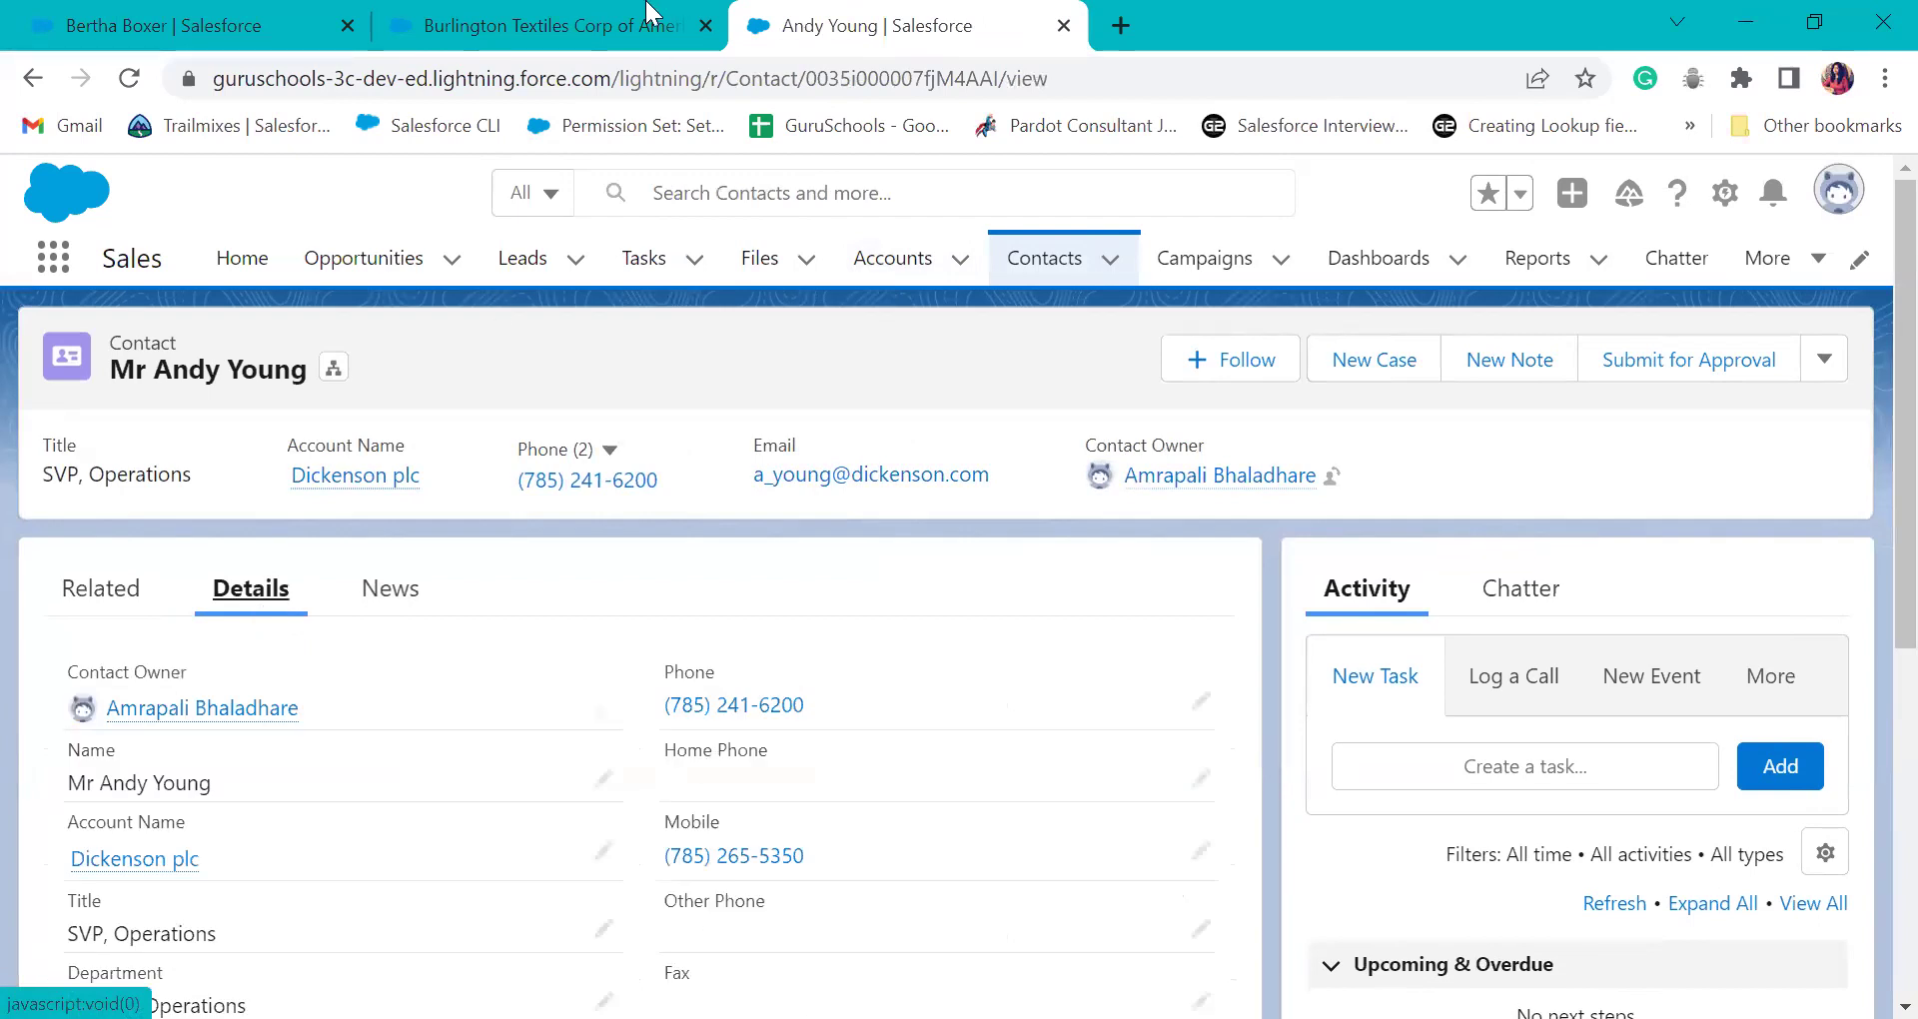
pyautogui.click(22, 72)
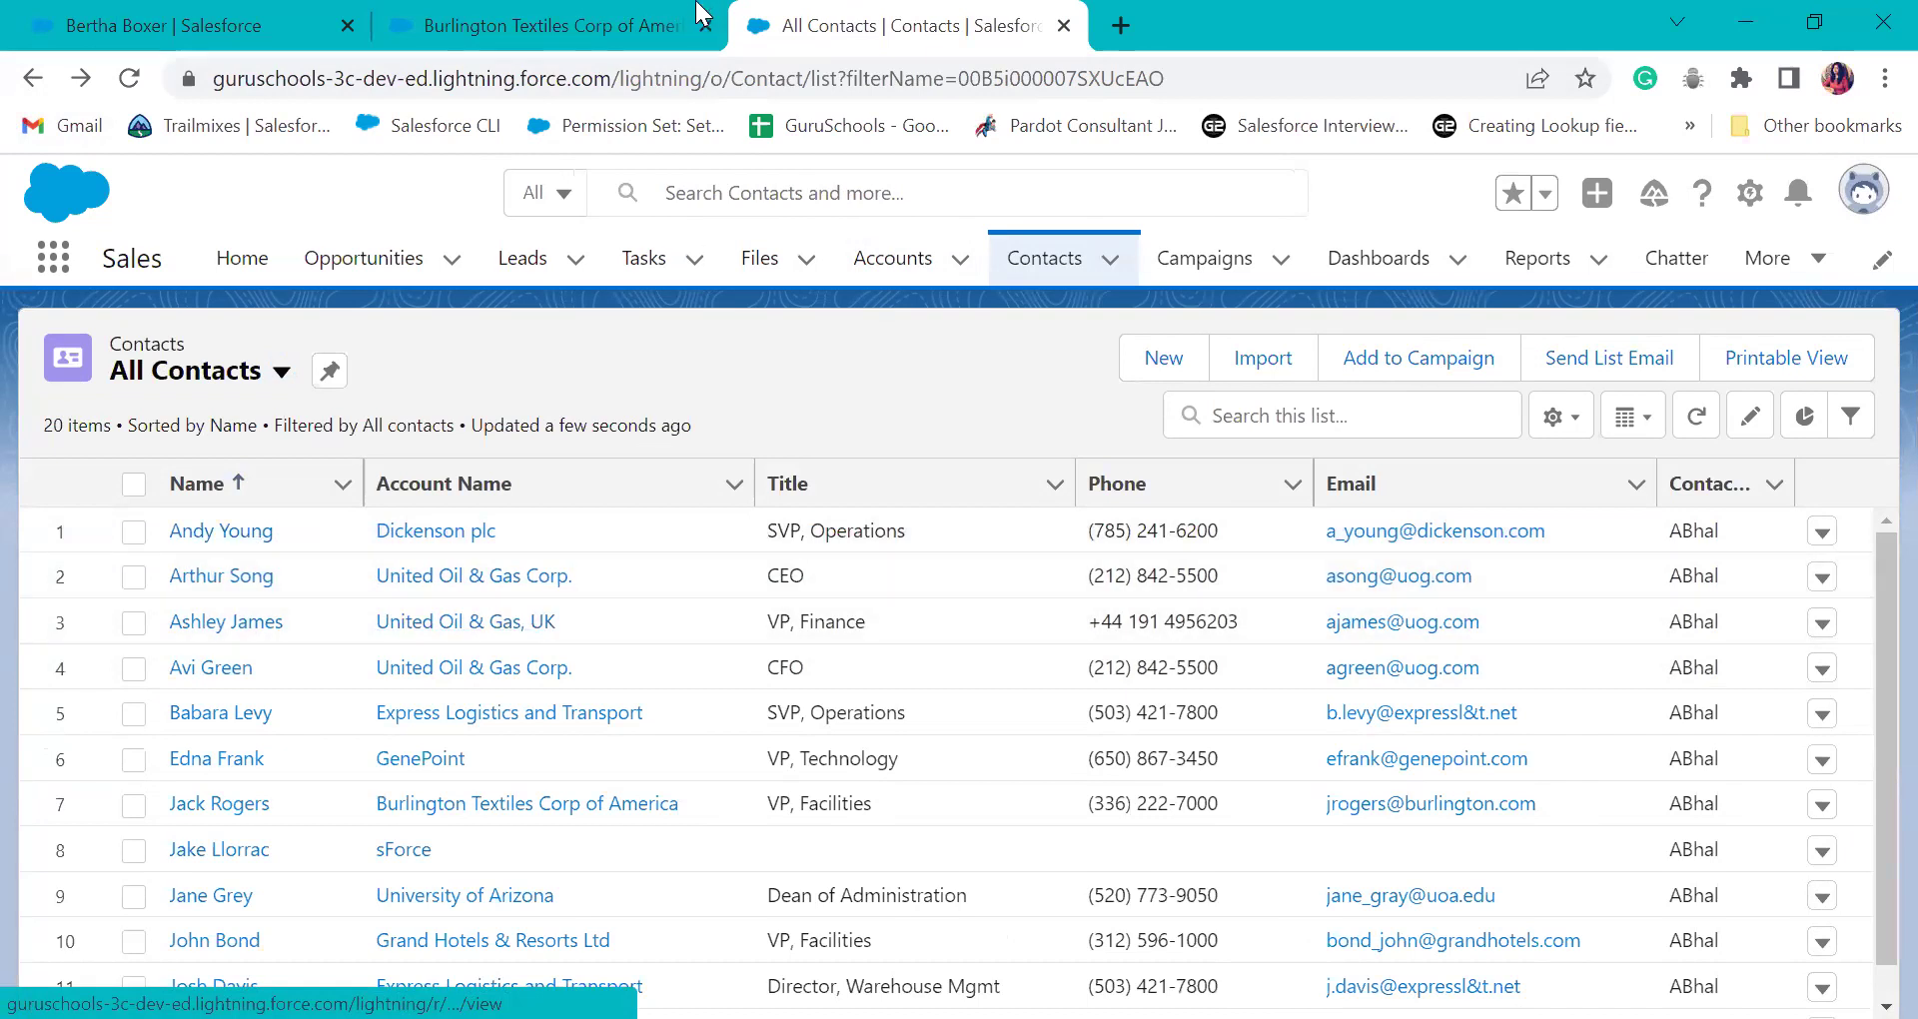
# - Show the Burlington Textiles account's related records and open its listed contact in a new browser tab
pyautogui.click(619, 25)
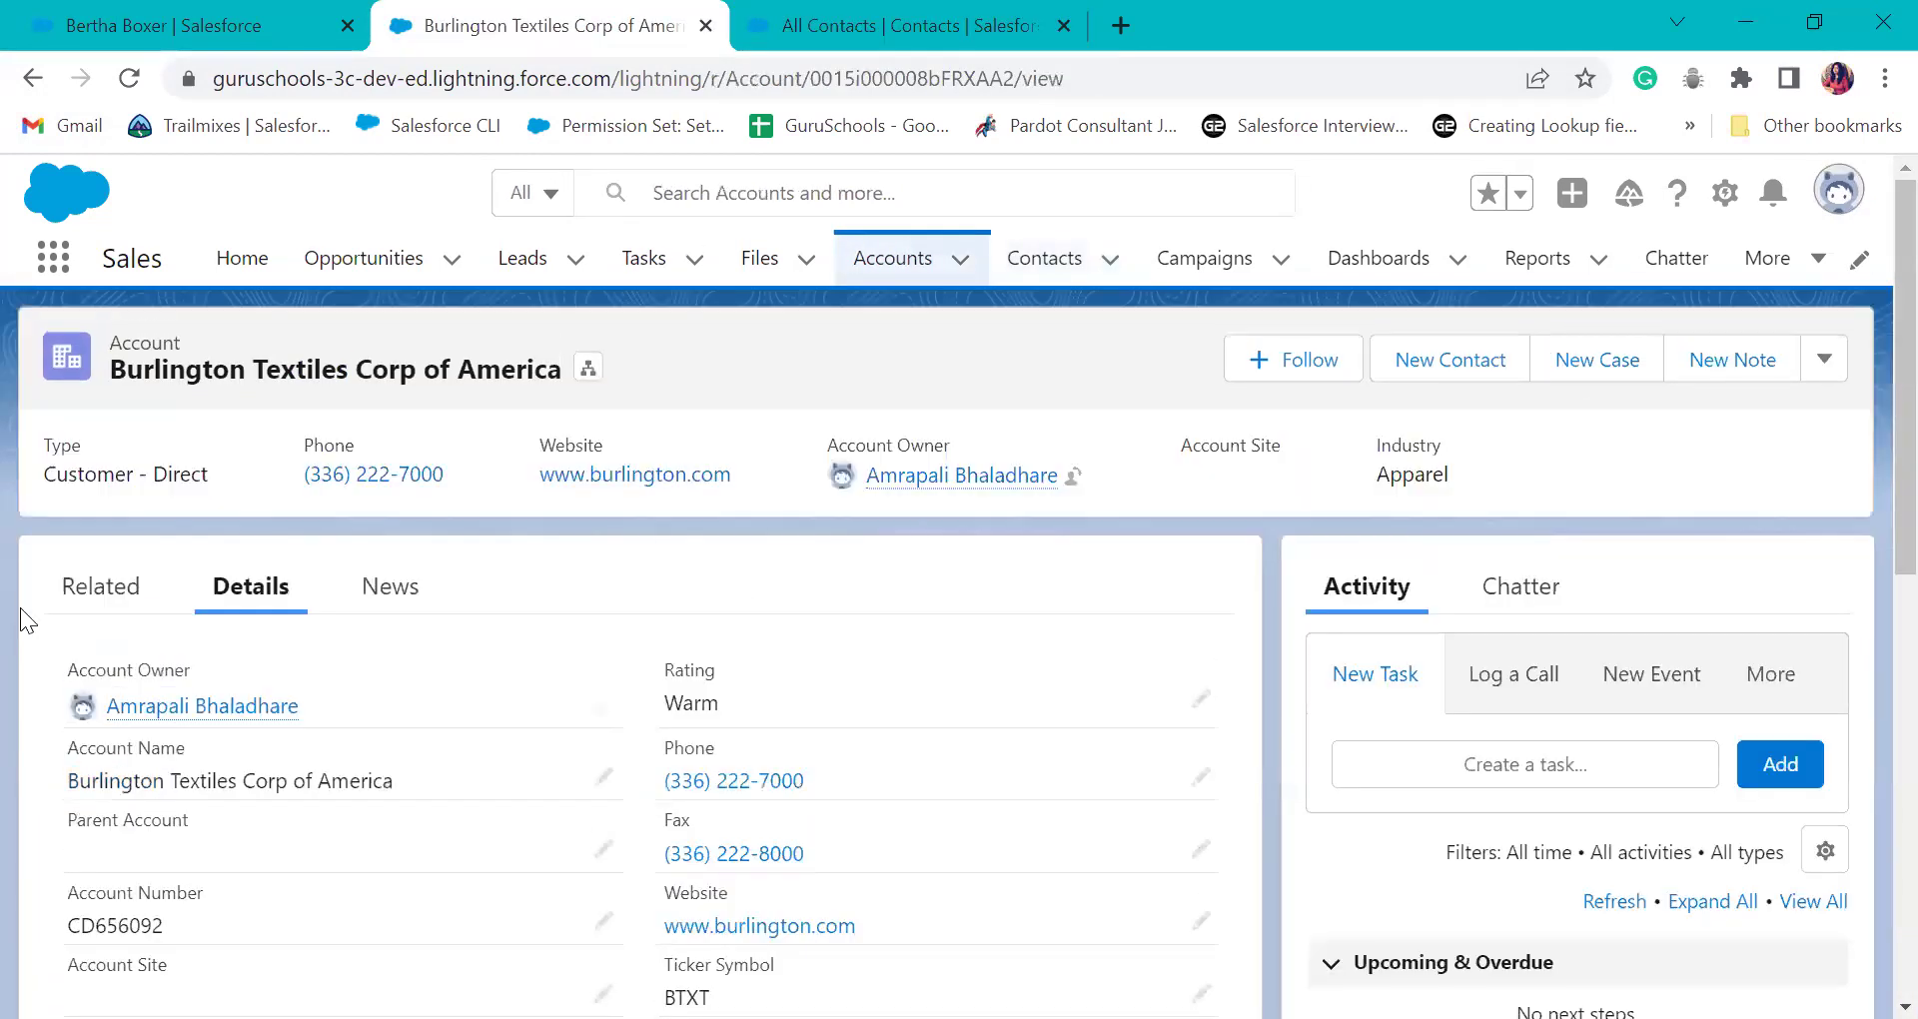
pyautogui.click(78, 599)
pyautogui.scroll(-2, 344, 639)
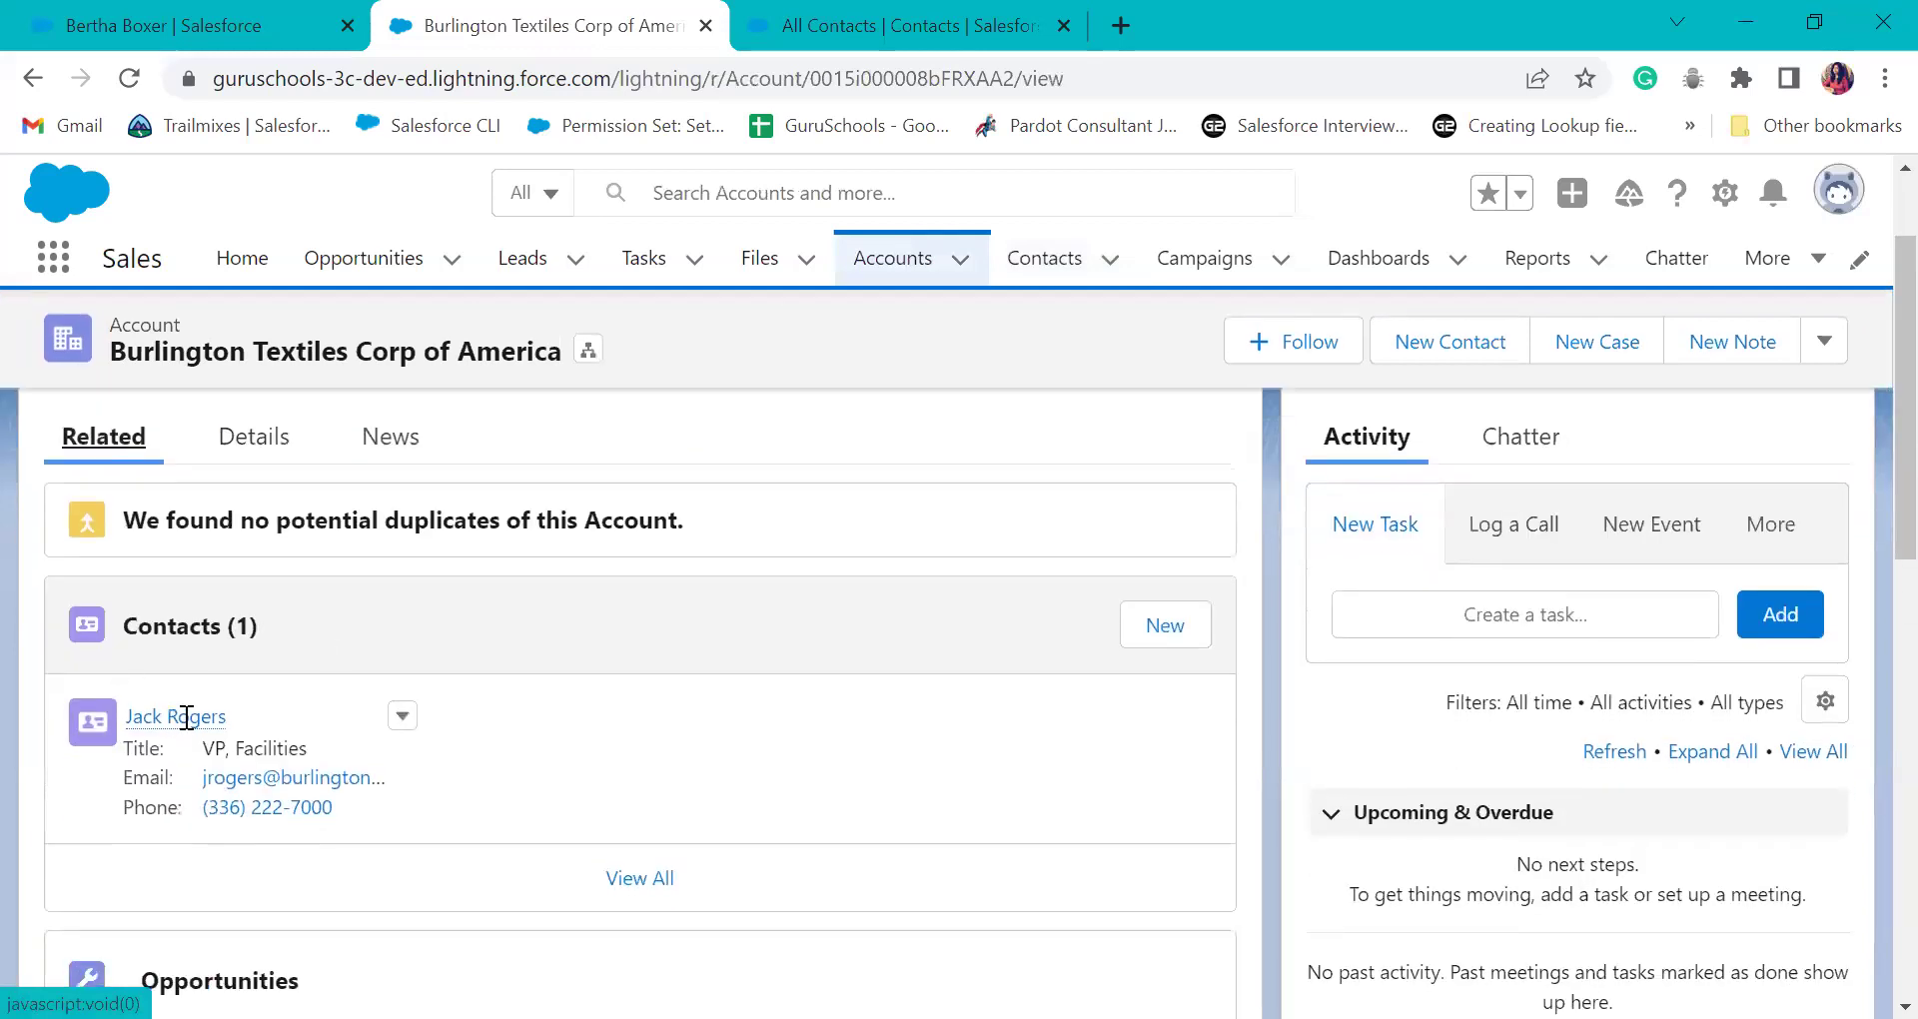
pyautogui.rightClick(186, 718)
pyautogui.click(386, 441)
pyautogui.click(725, 62)
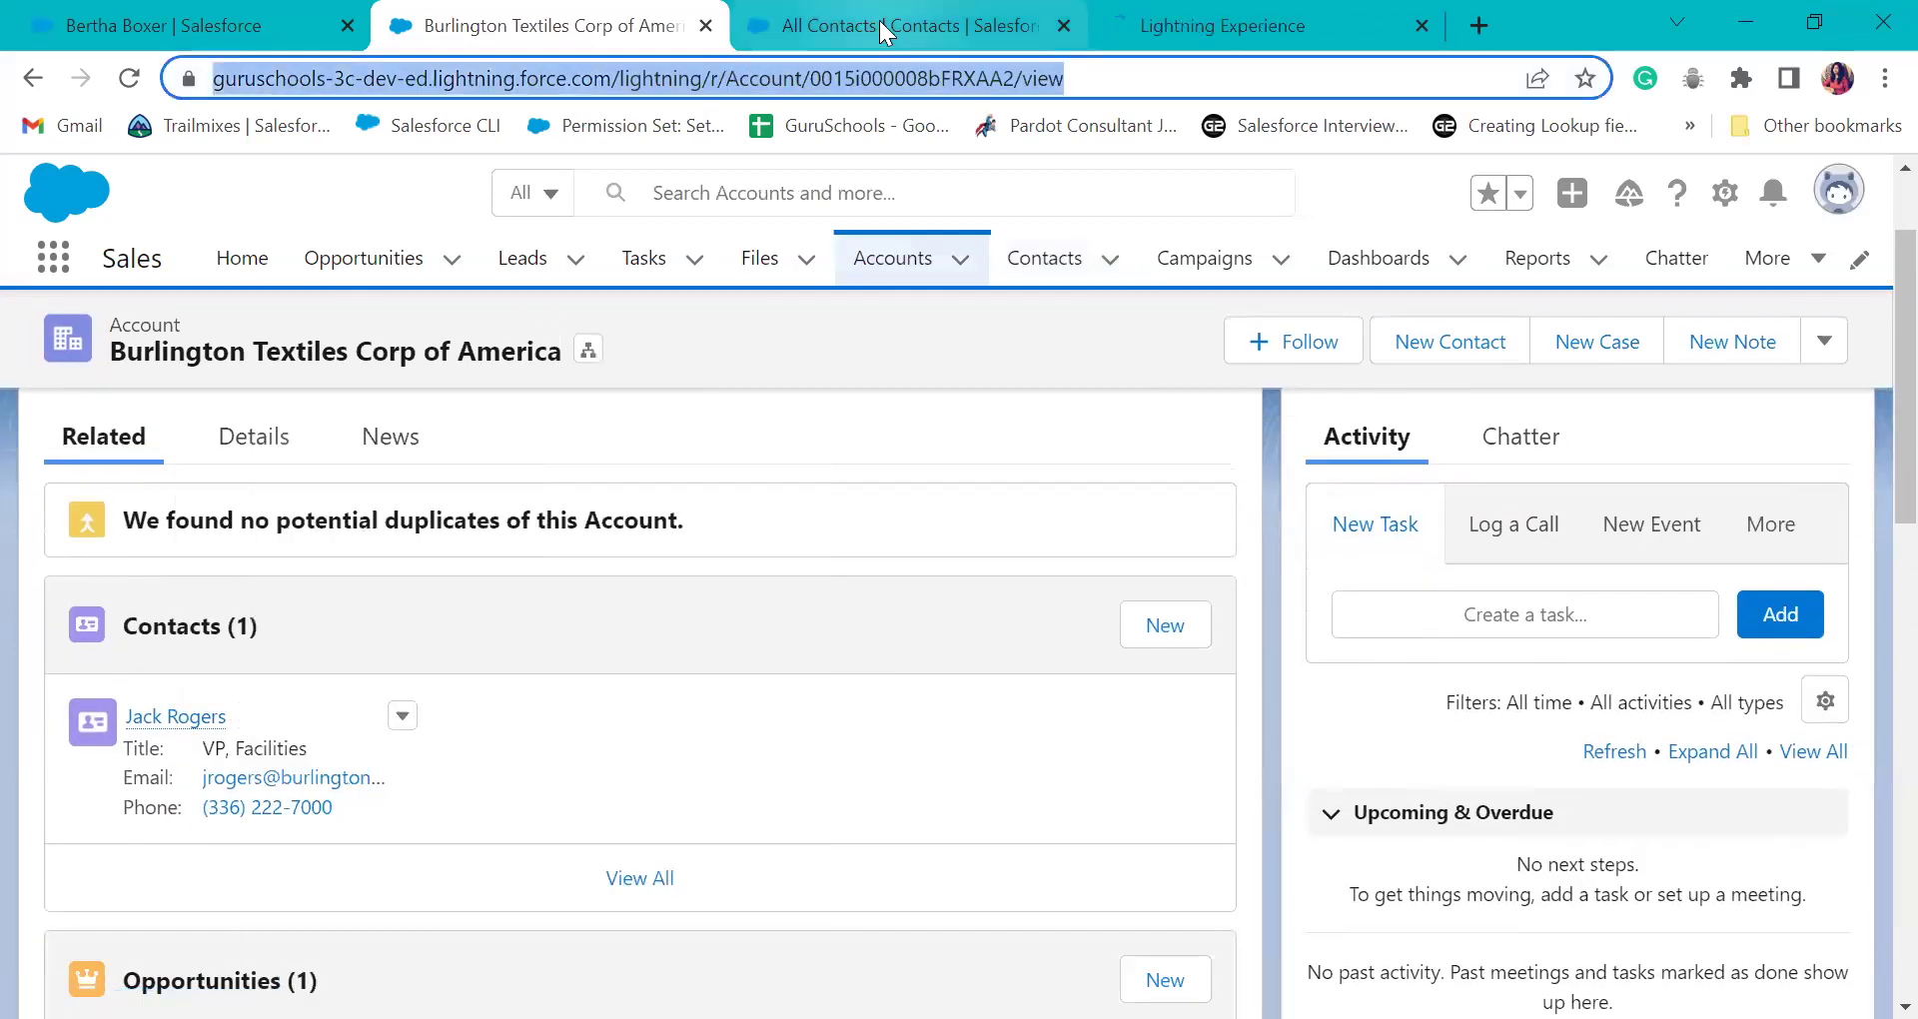
# - Close the All Contacts browser tab, show the Burlington Textiles account's details, and switch to the tab with its contact record
pyautogui.click(879, 30)
pyautogui.click(1063, 26)
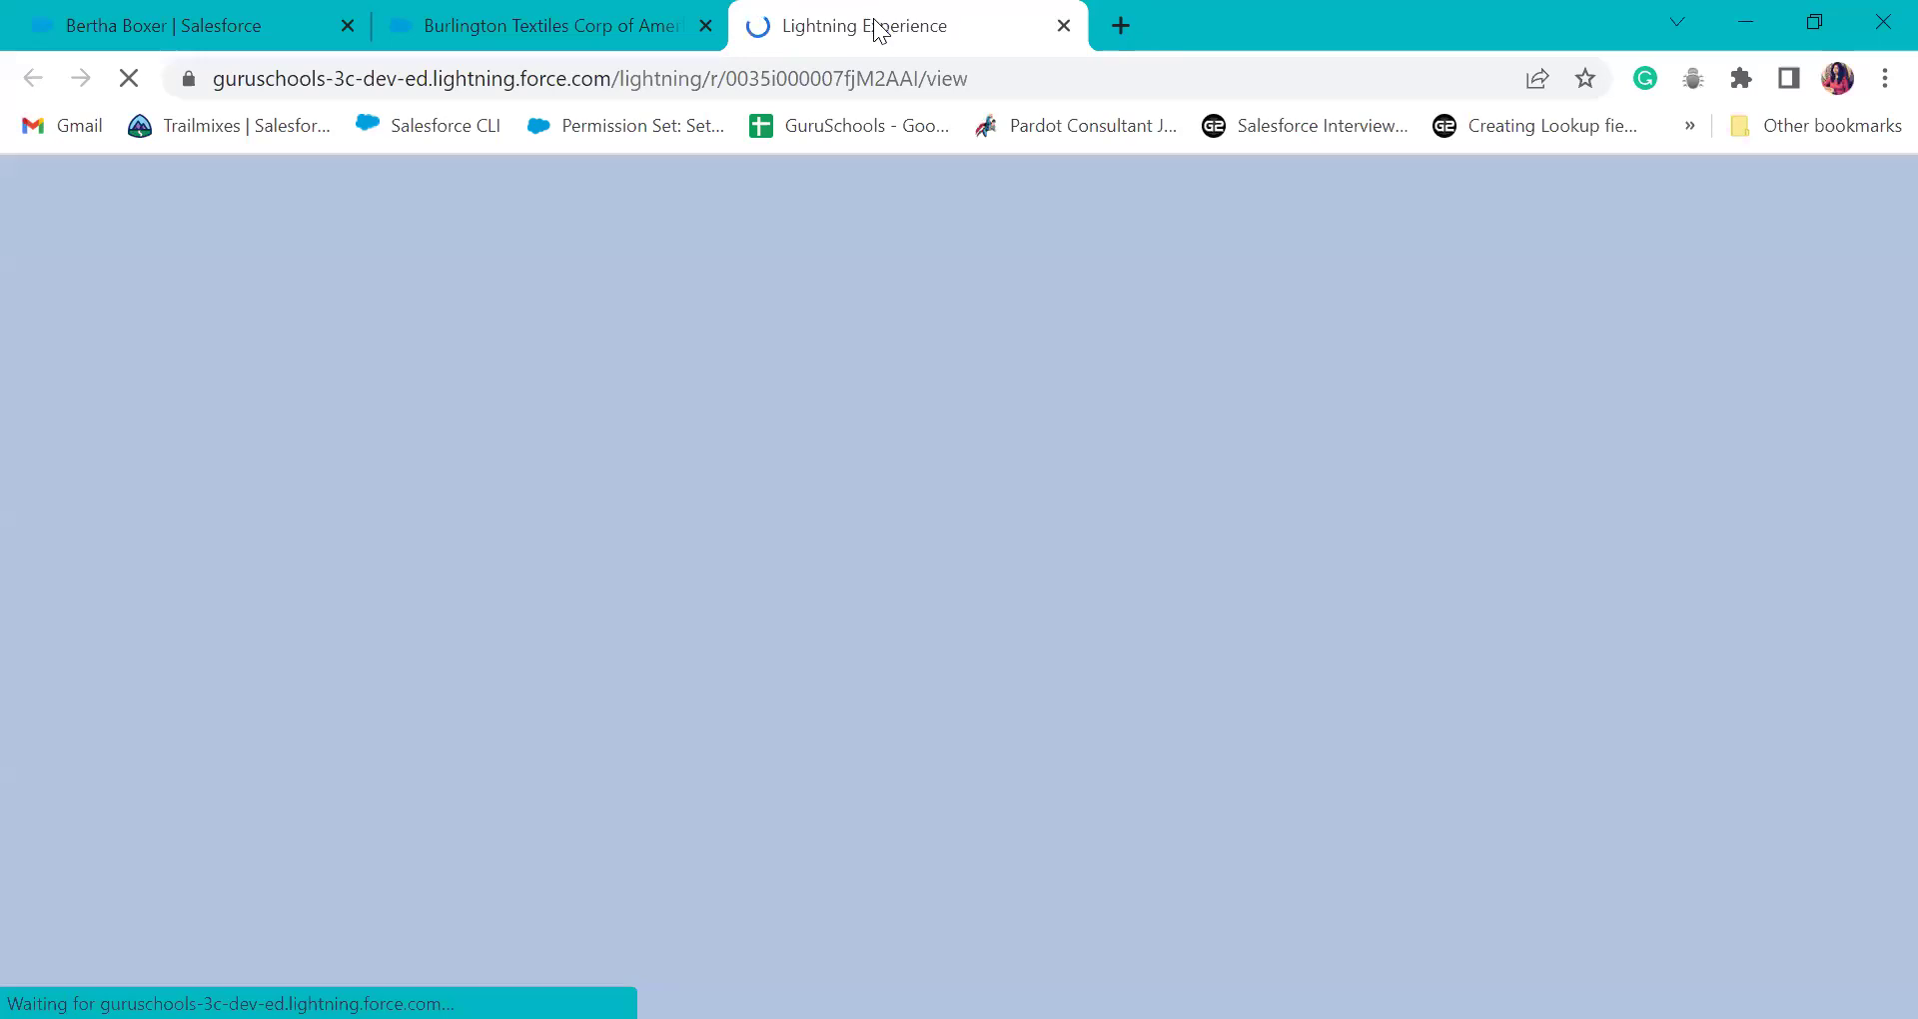
pyautogui.click(445, 20)
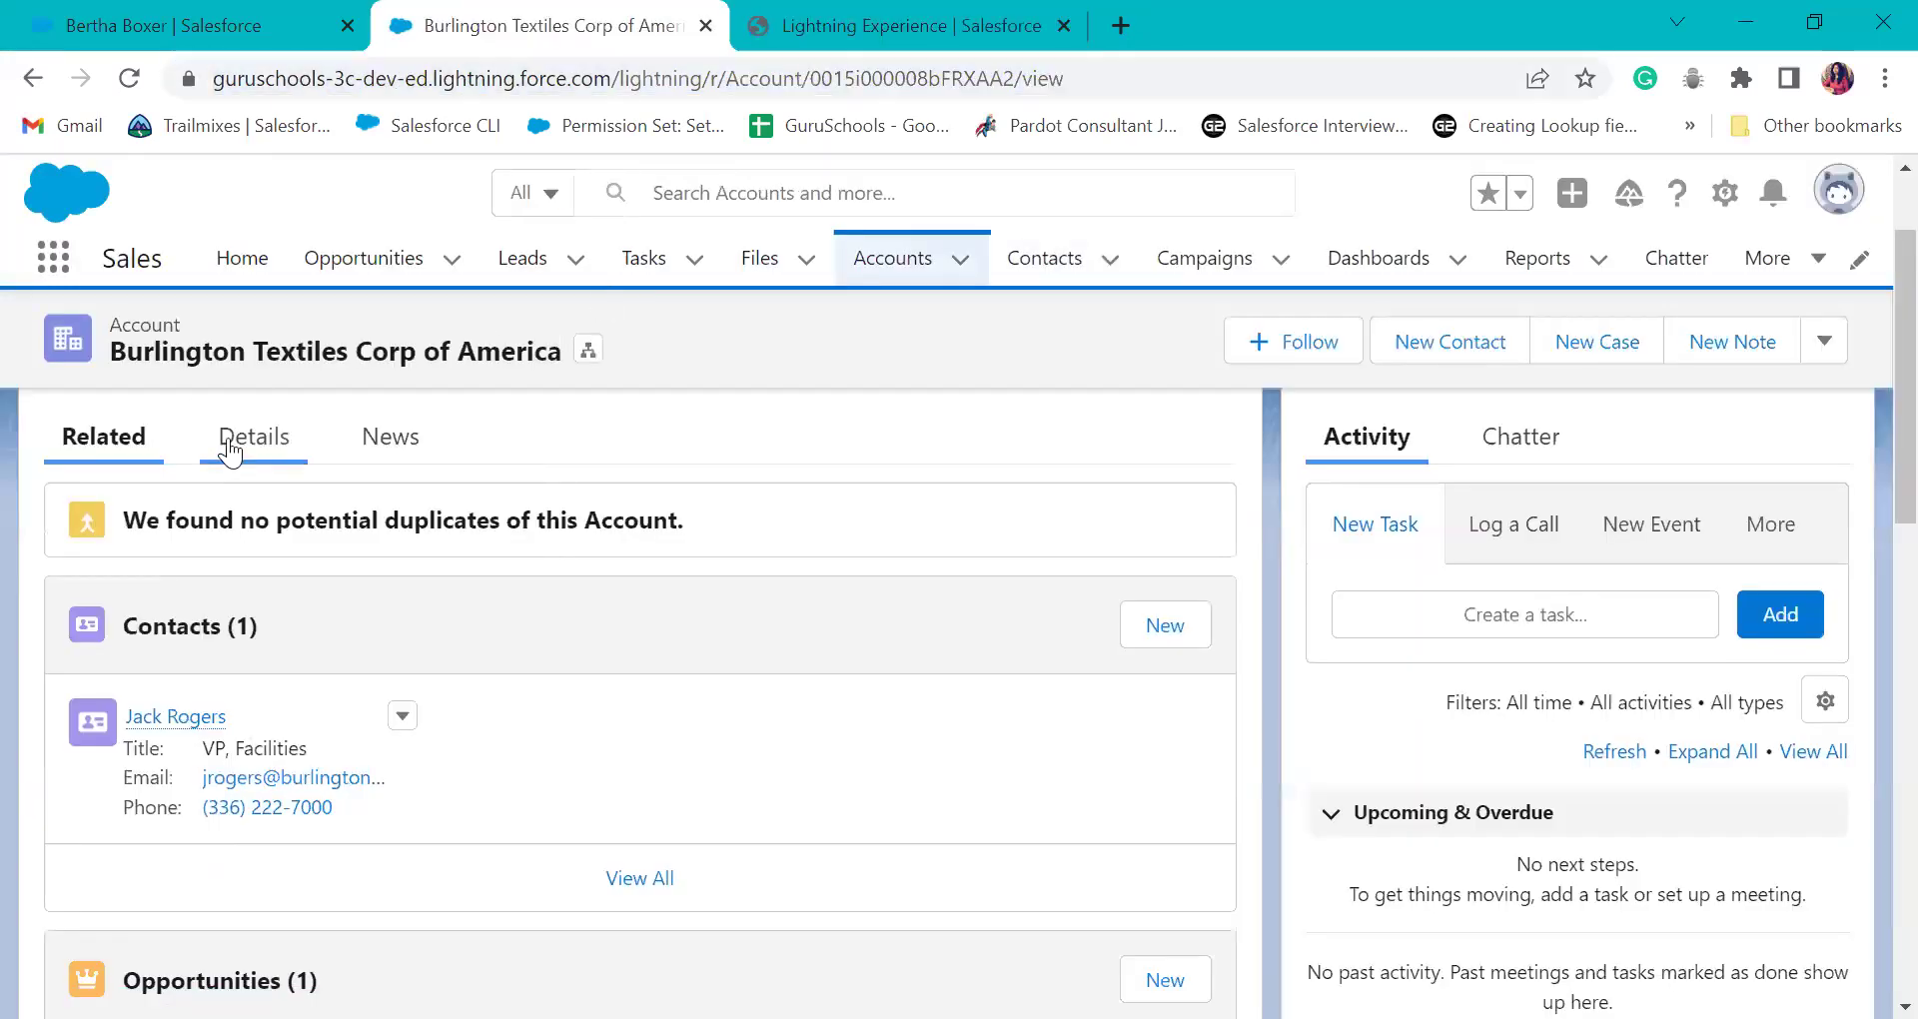
pyautogui.click(230, 449)
pyautogui.hotkey('ctrl', 'Tab')
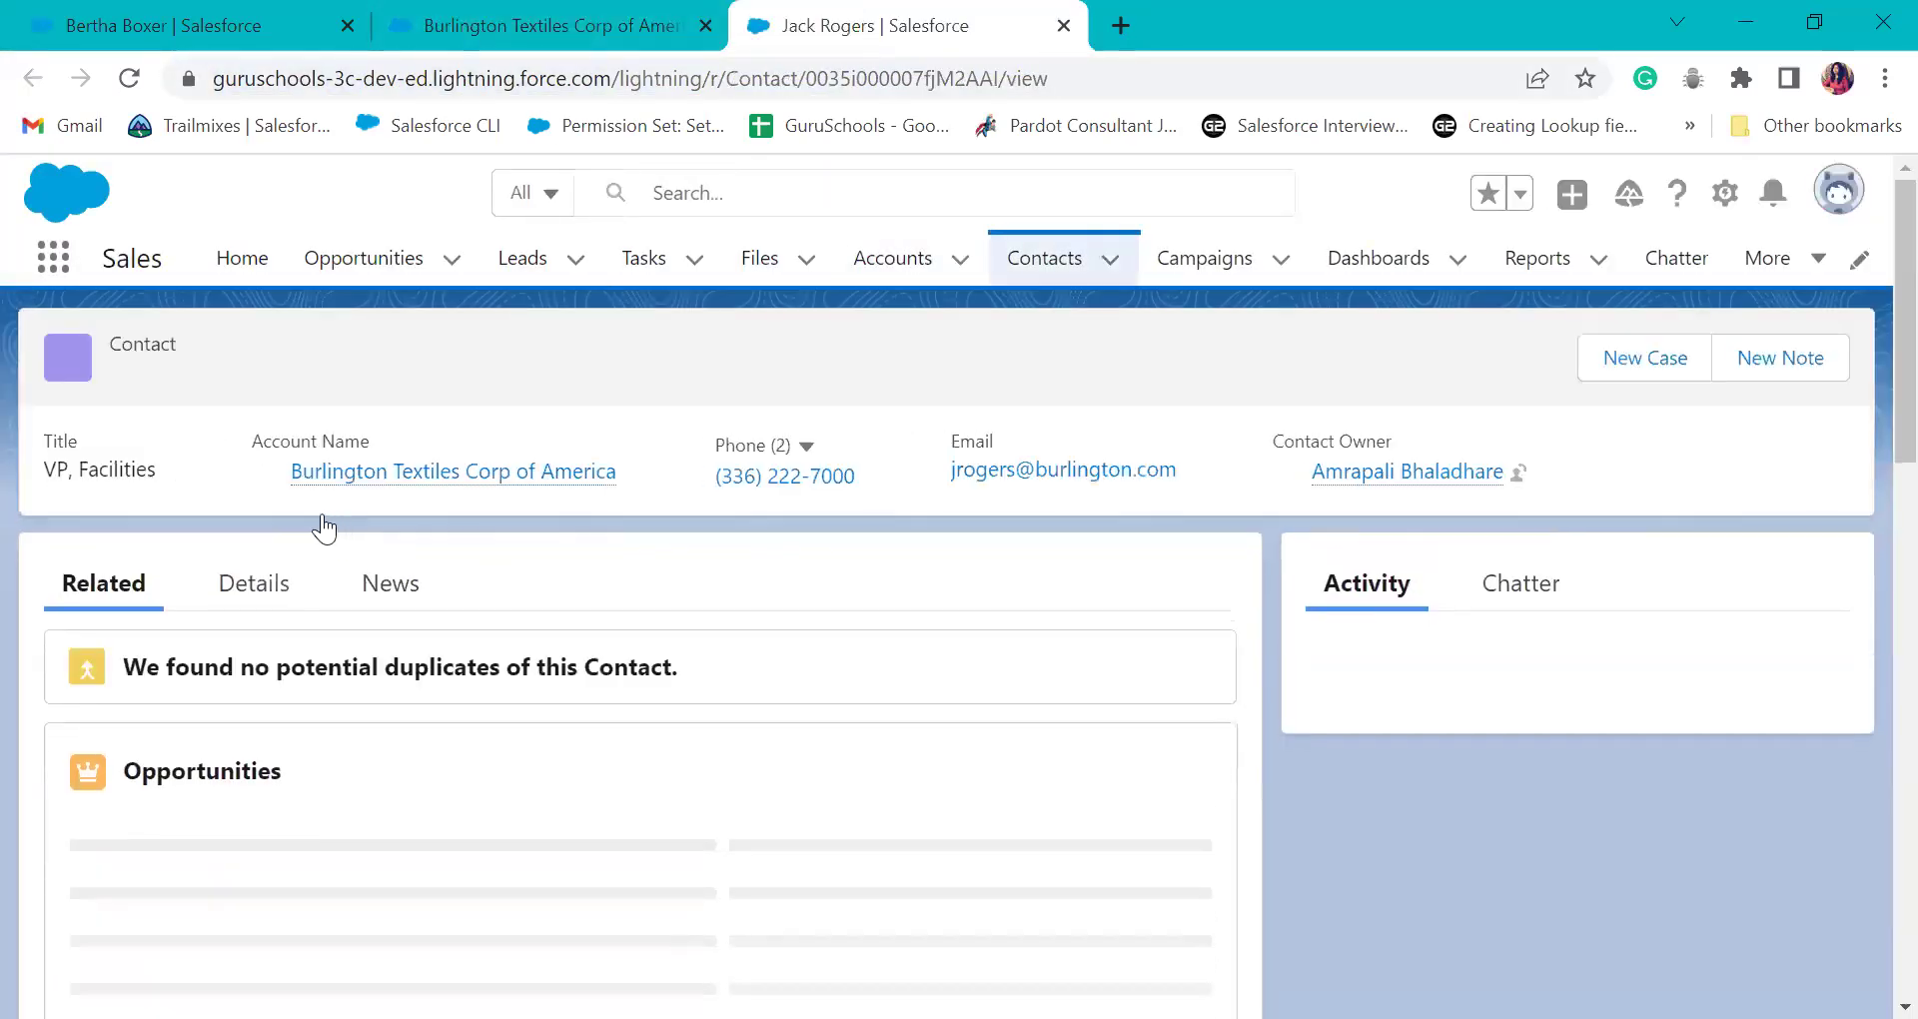
# - Show the contact's details, highlighting the account name in the record header and the name and account name among the fields
pyautogui.moveTo(108, 381); pyautogui.dragTo(494, 476)
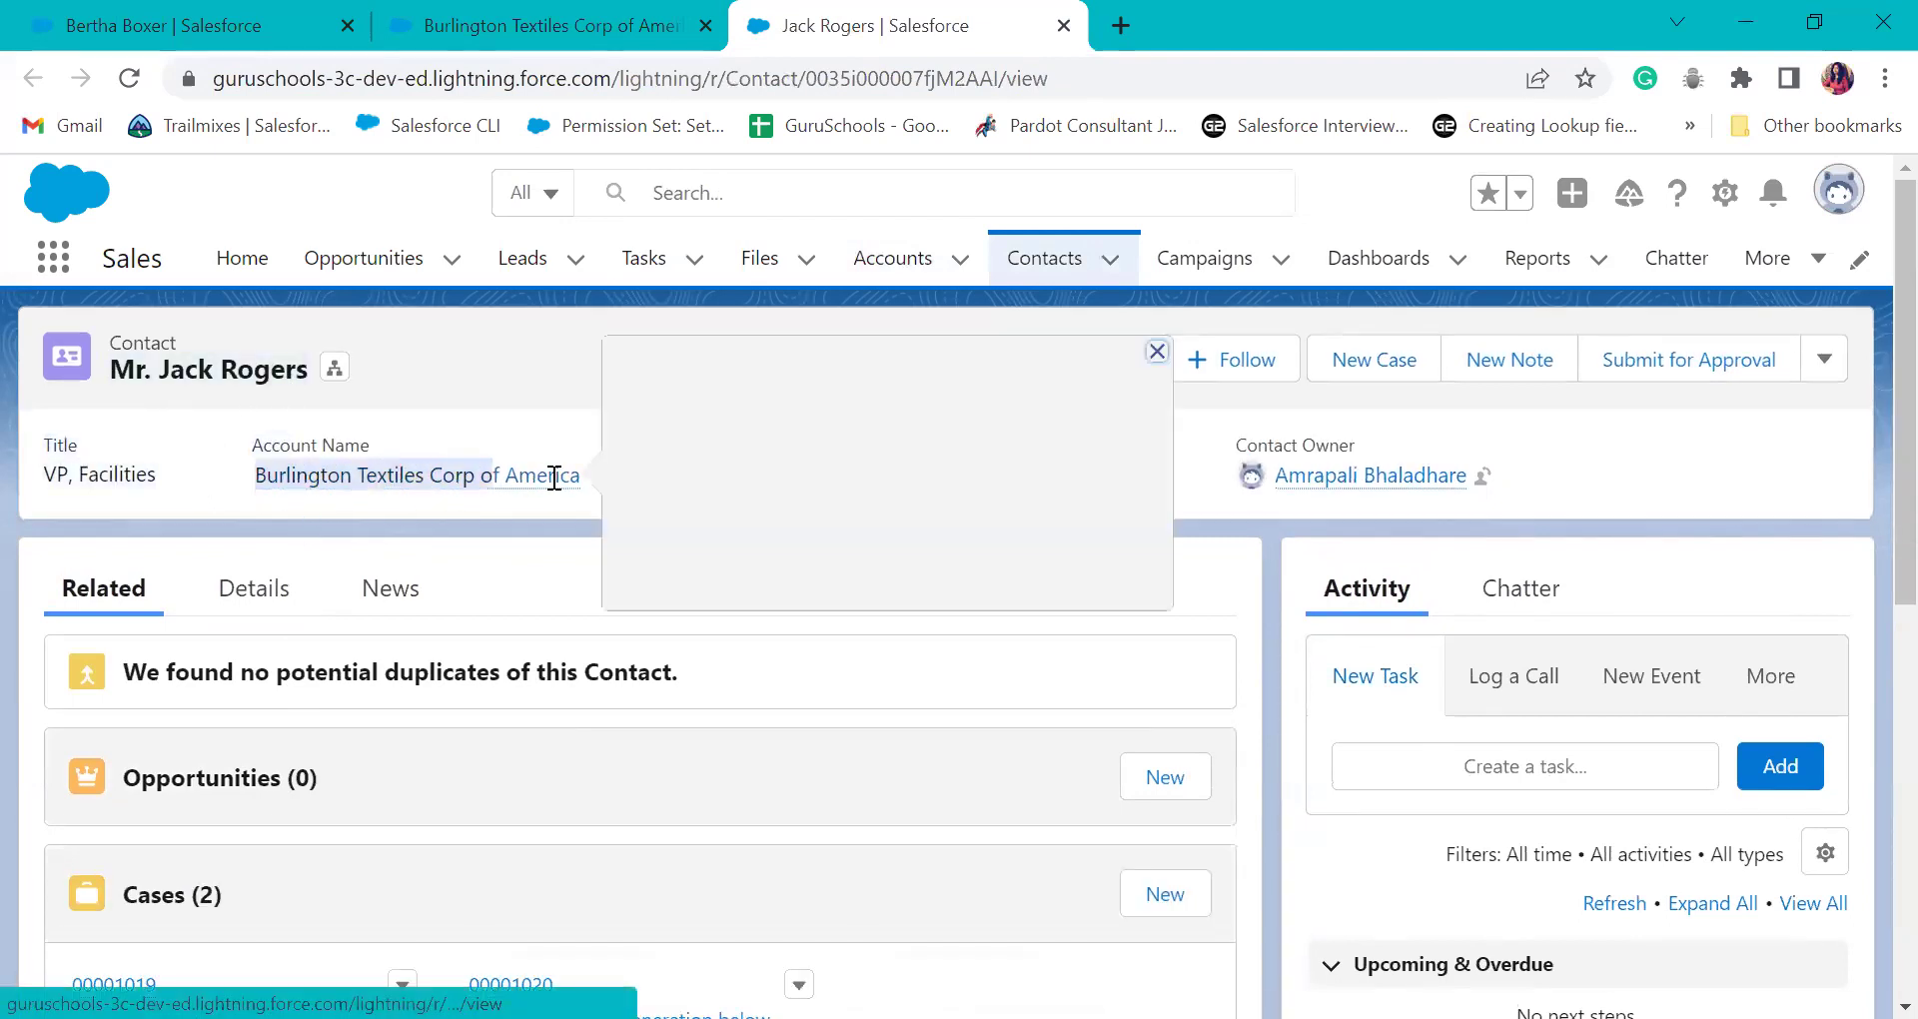
pyautogui.click(222, 604)
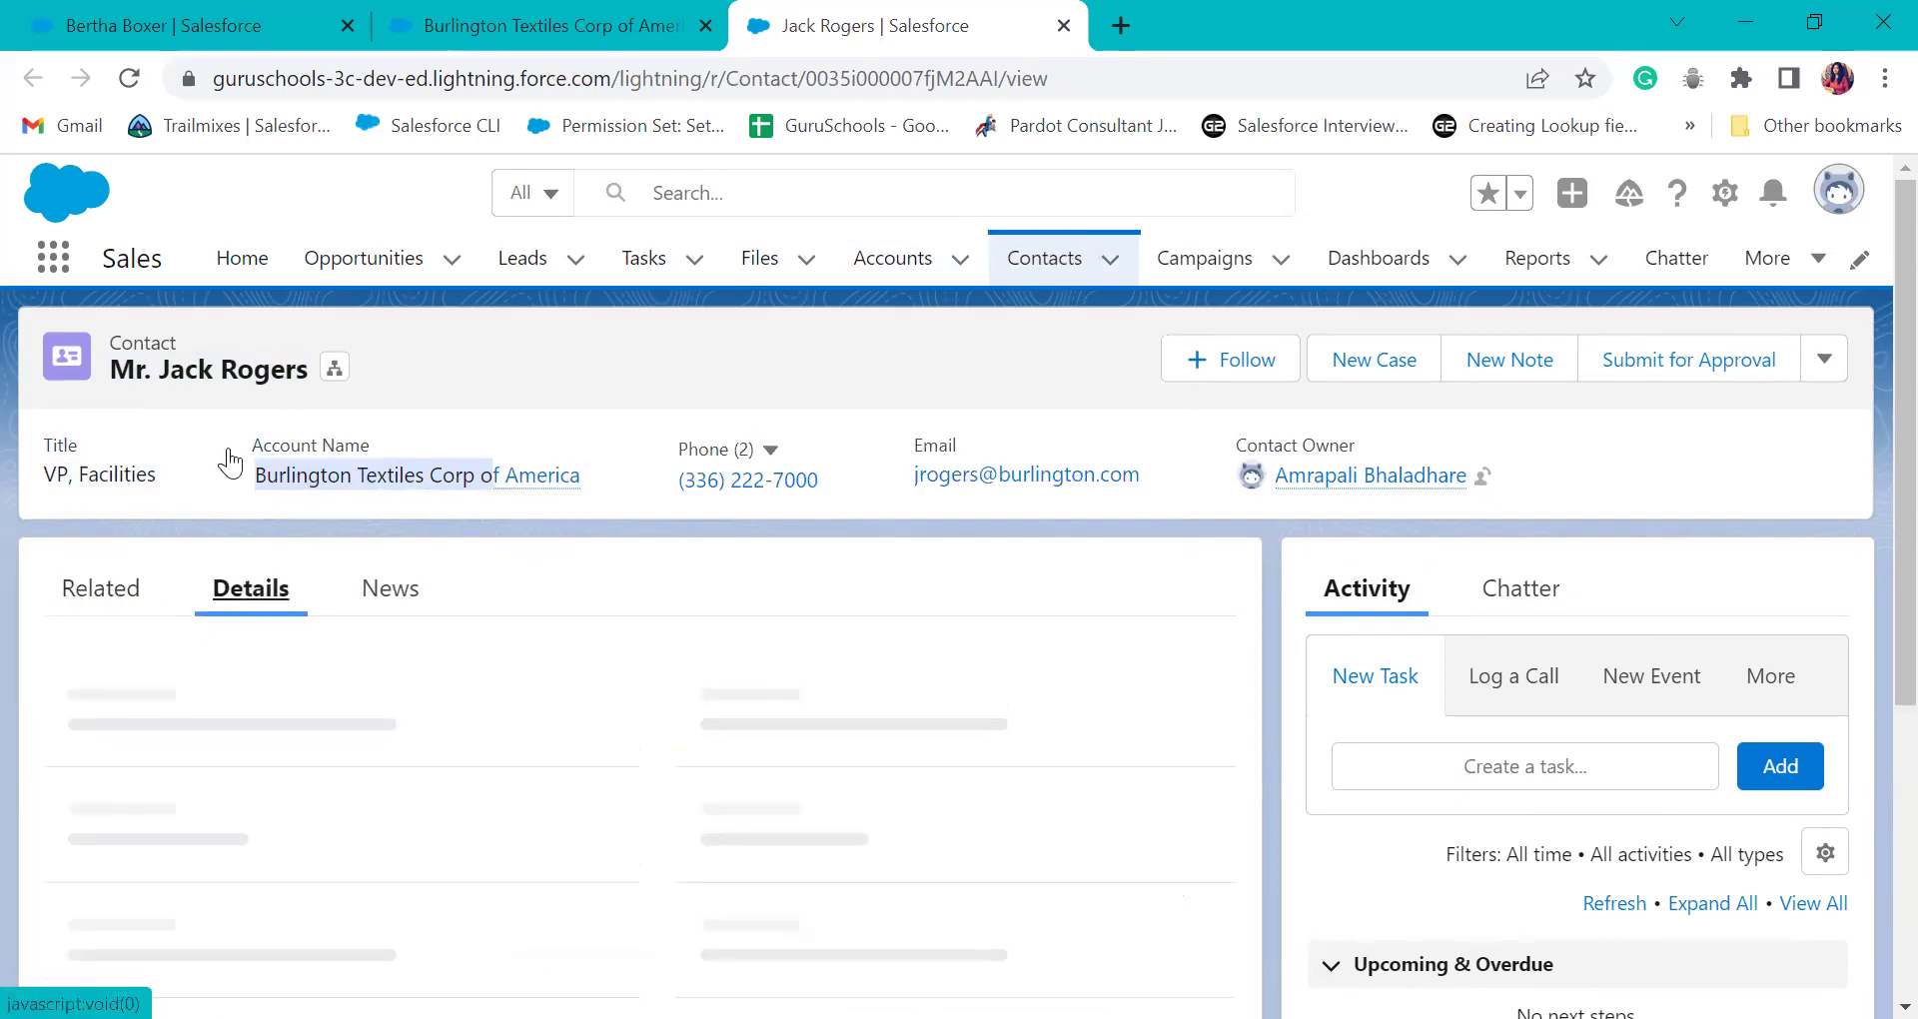
pyautogui.moveTo(228, 460); pyautogui.dragTo(569, 474)
pyautogui.click(492, 367)
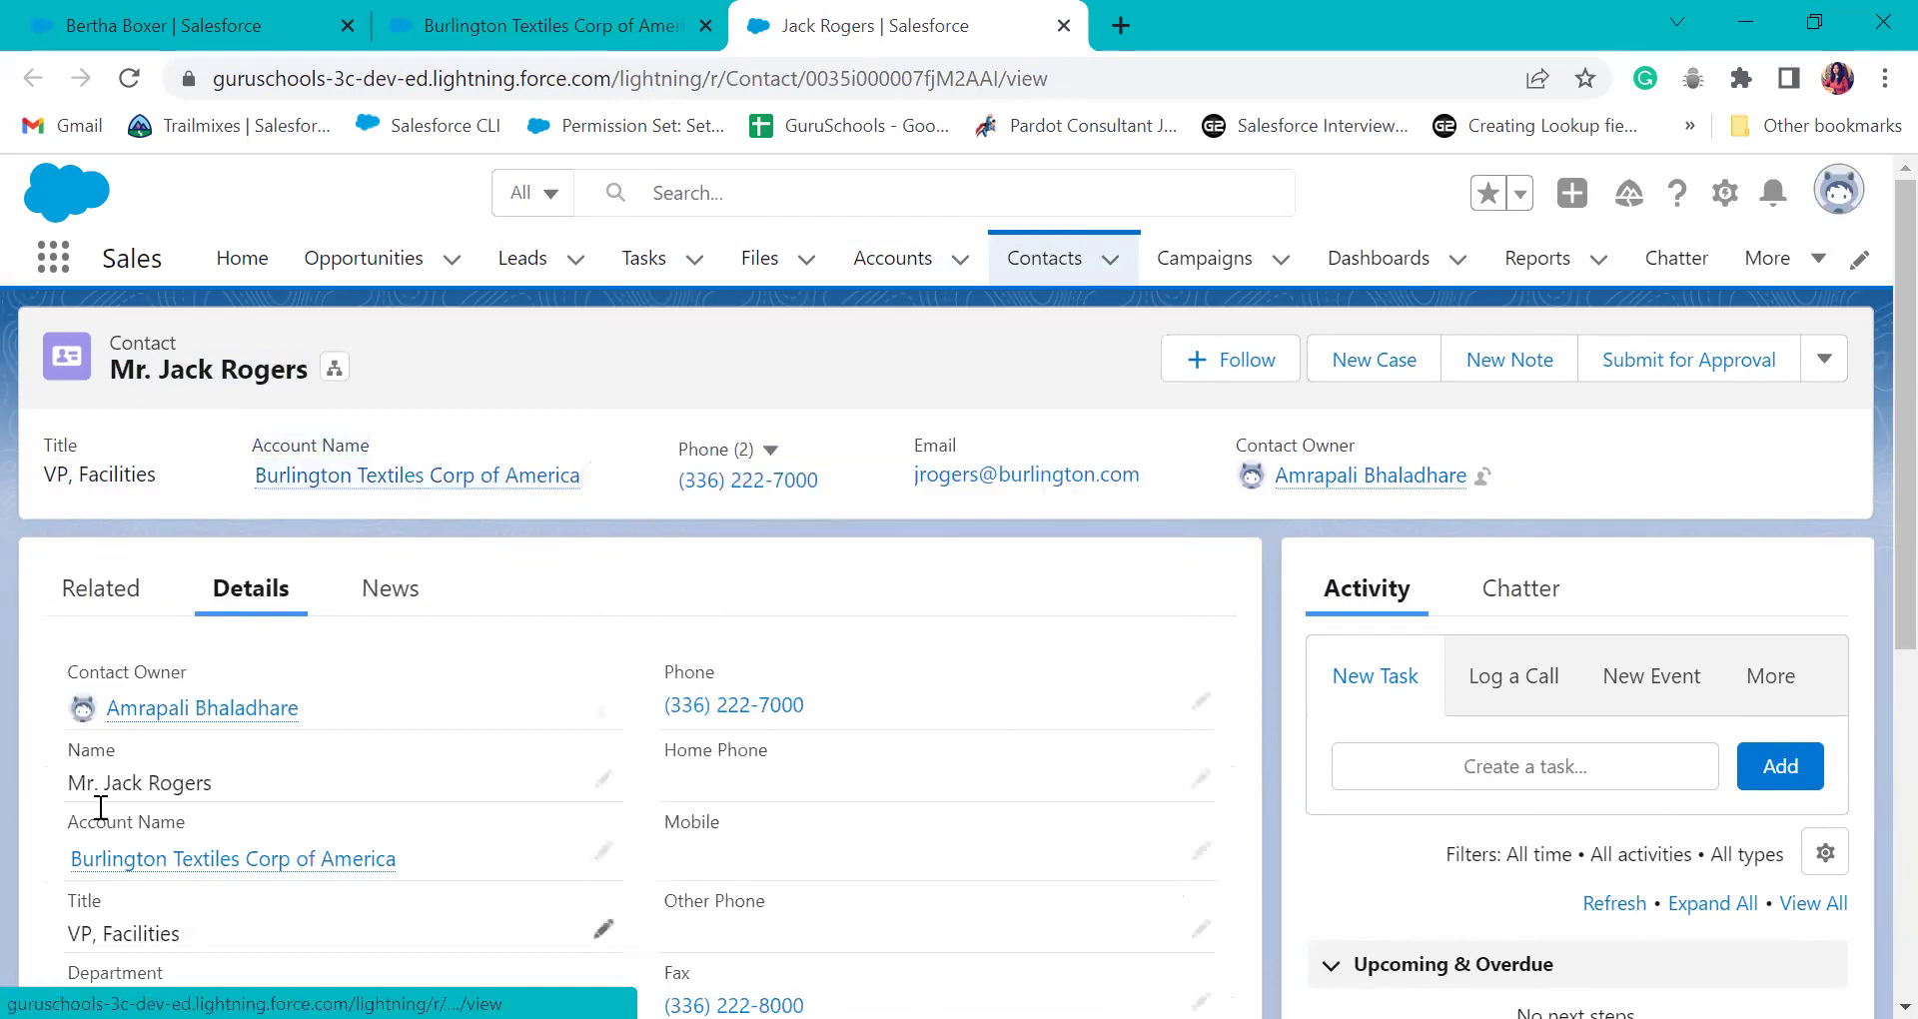
pyautogui.moveTo(96, 779); pyautogui.dragTo(232, 775)
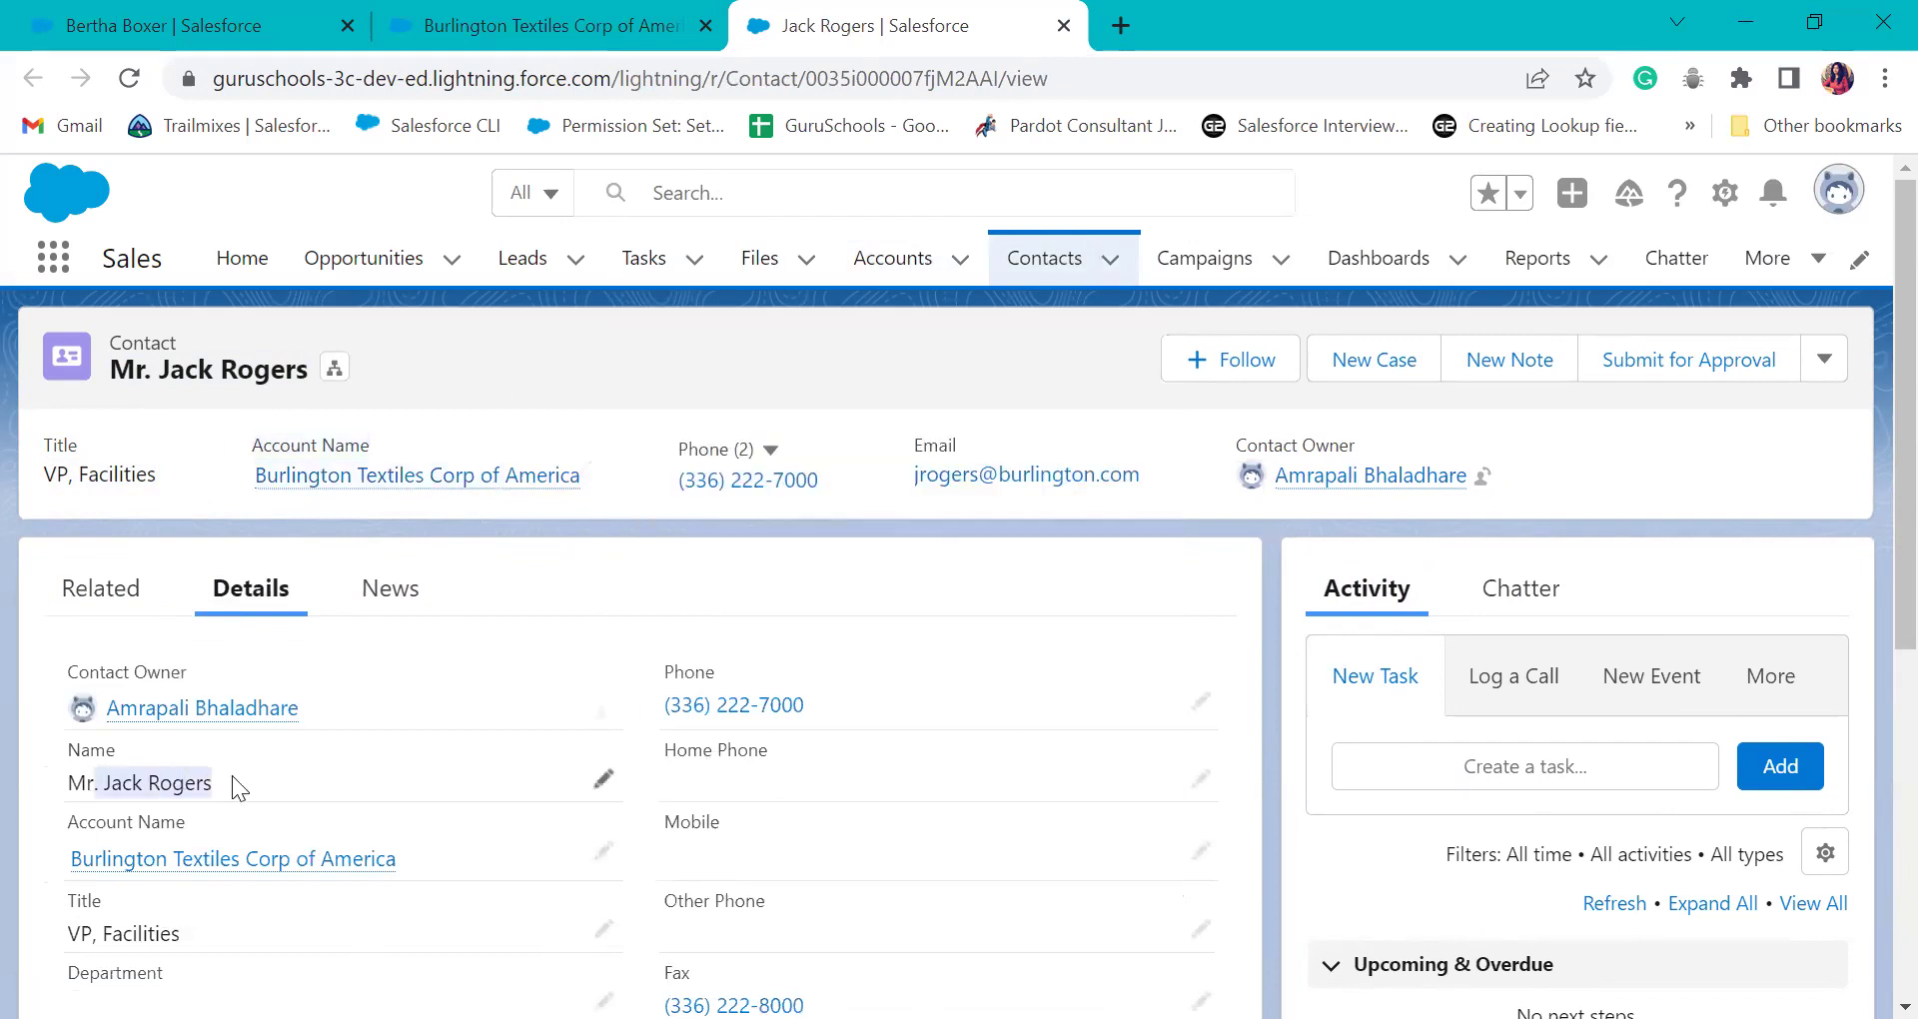
pyautogui.moveTo(70, 859); pyautogui.dragTo(351, 860)
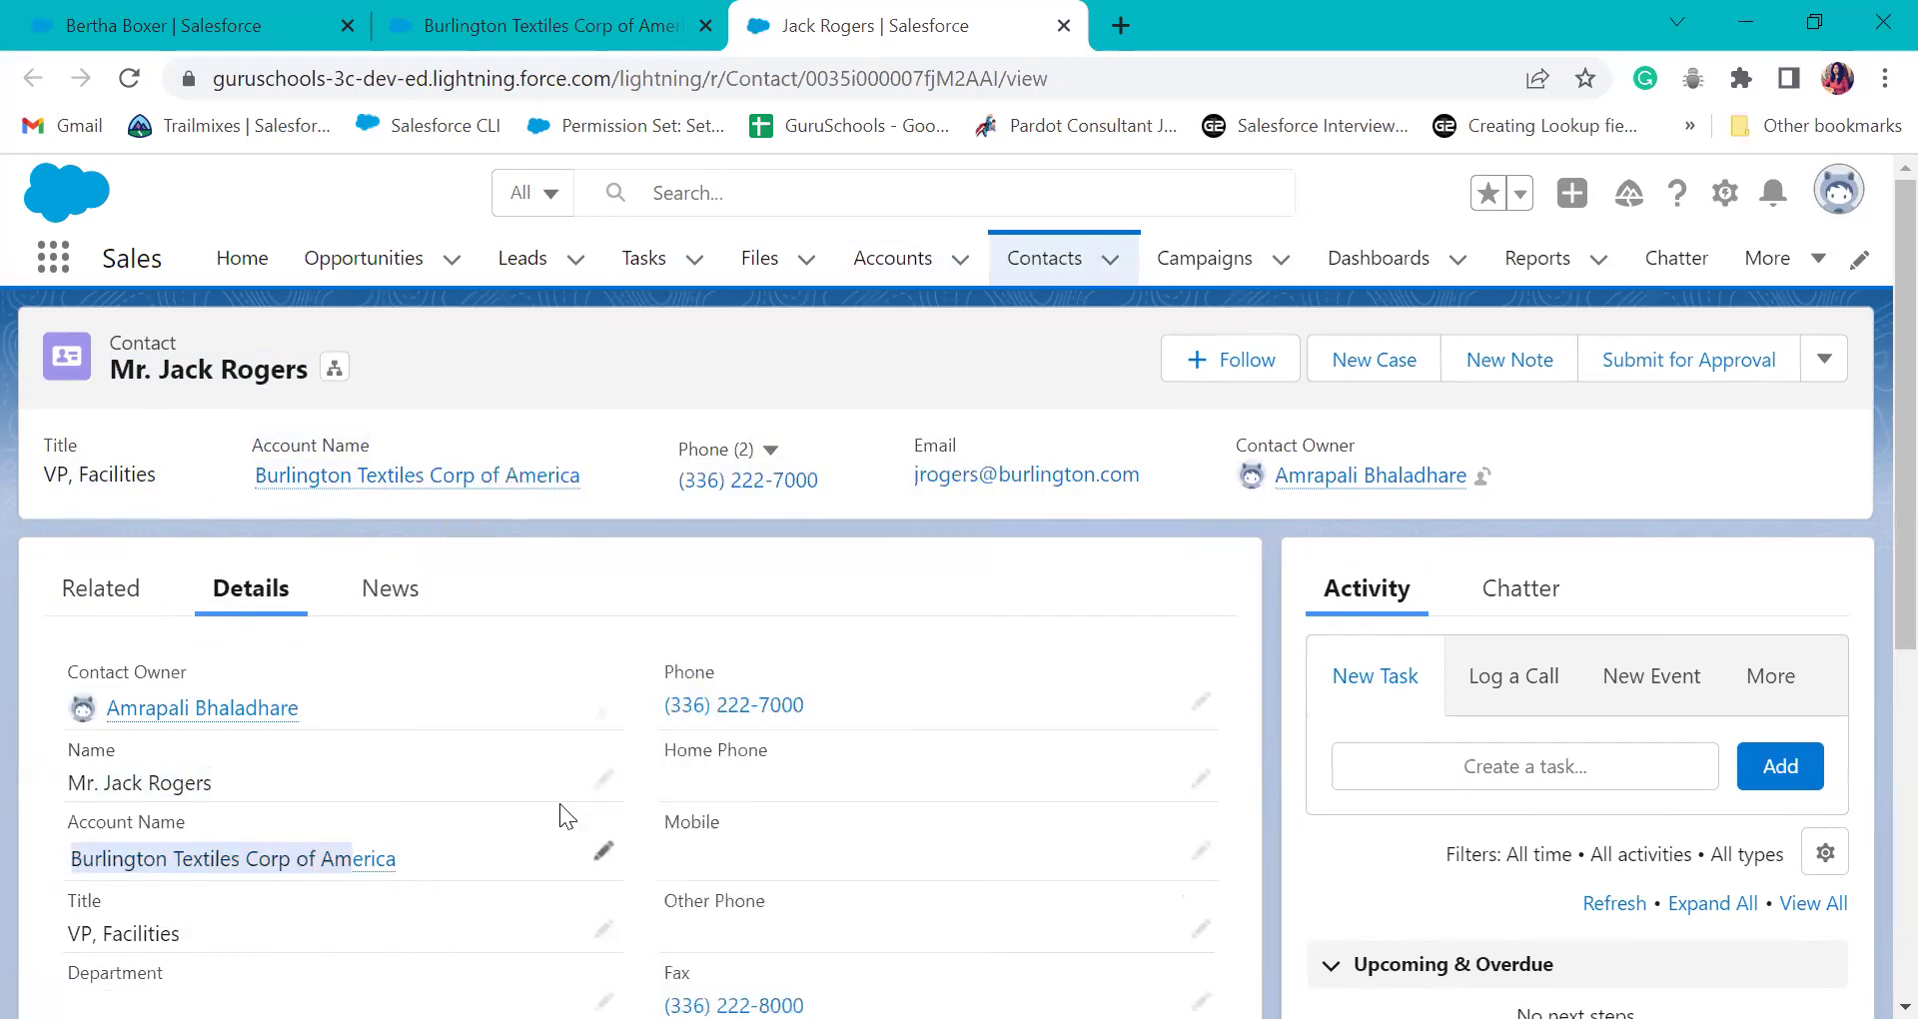
# - Highlight the contact's phone and email values, and review the remaining fields through to the mailing address
pyautogui.scroll(-2, 943, 560)
pyautogui.moveTo(613, 545); pyautogui.dragTo(851, 553)
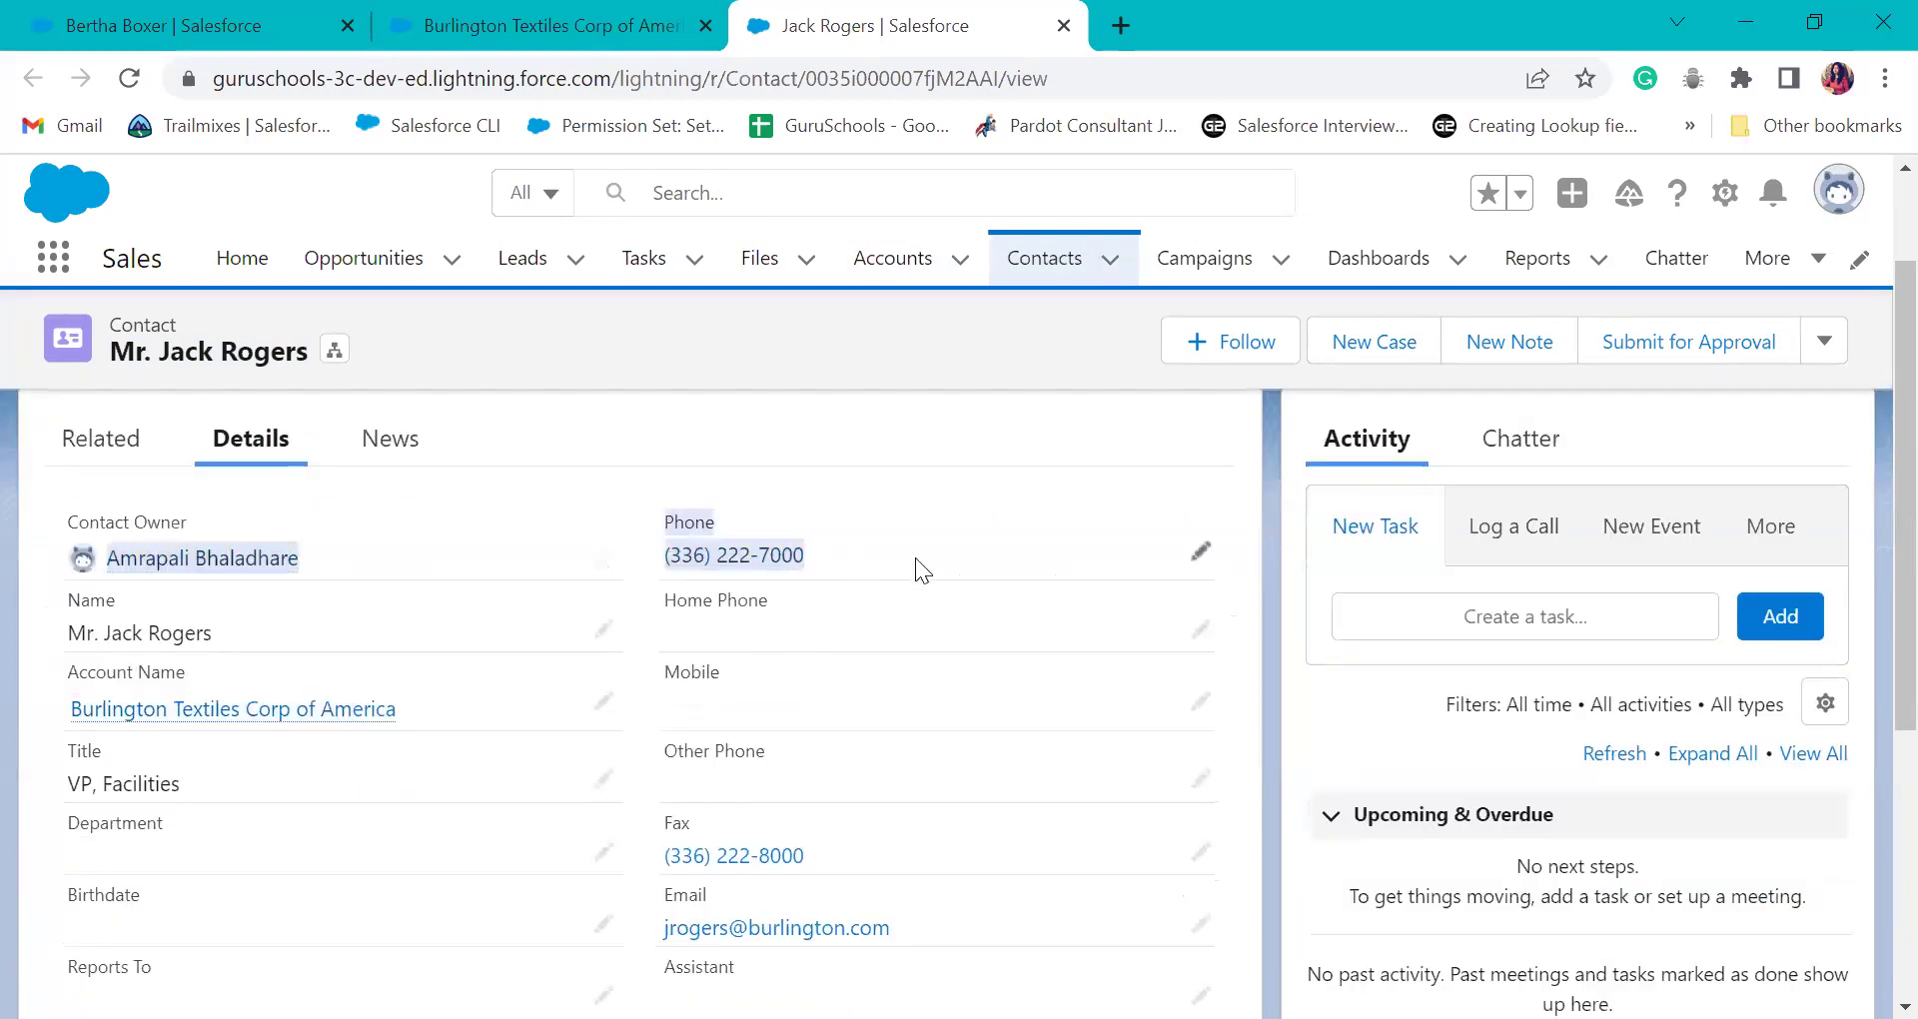
pyautogui.scroll(-1, 809, 835)
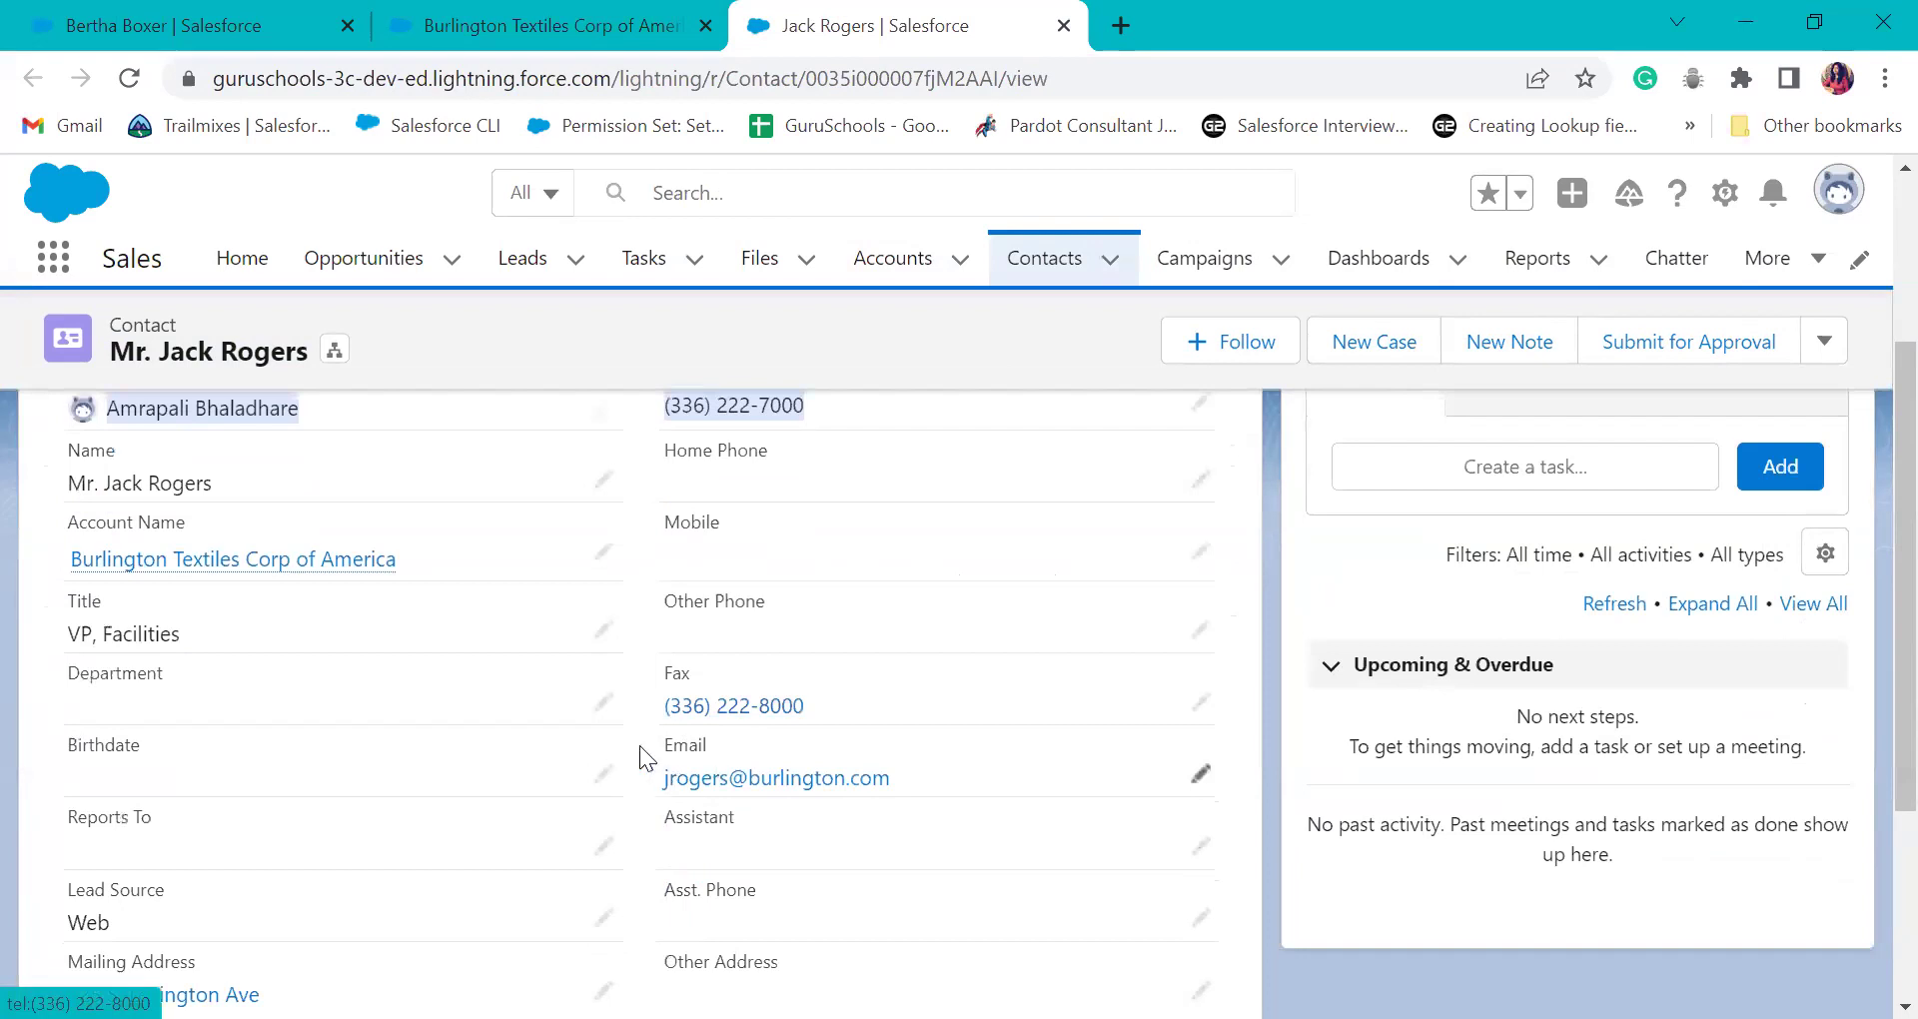
pyautogui.moveTo(640, 745); pyautogui.dragTo(909, 786)
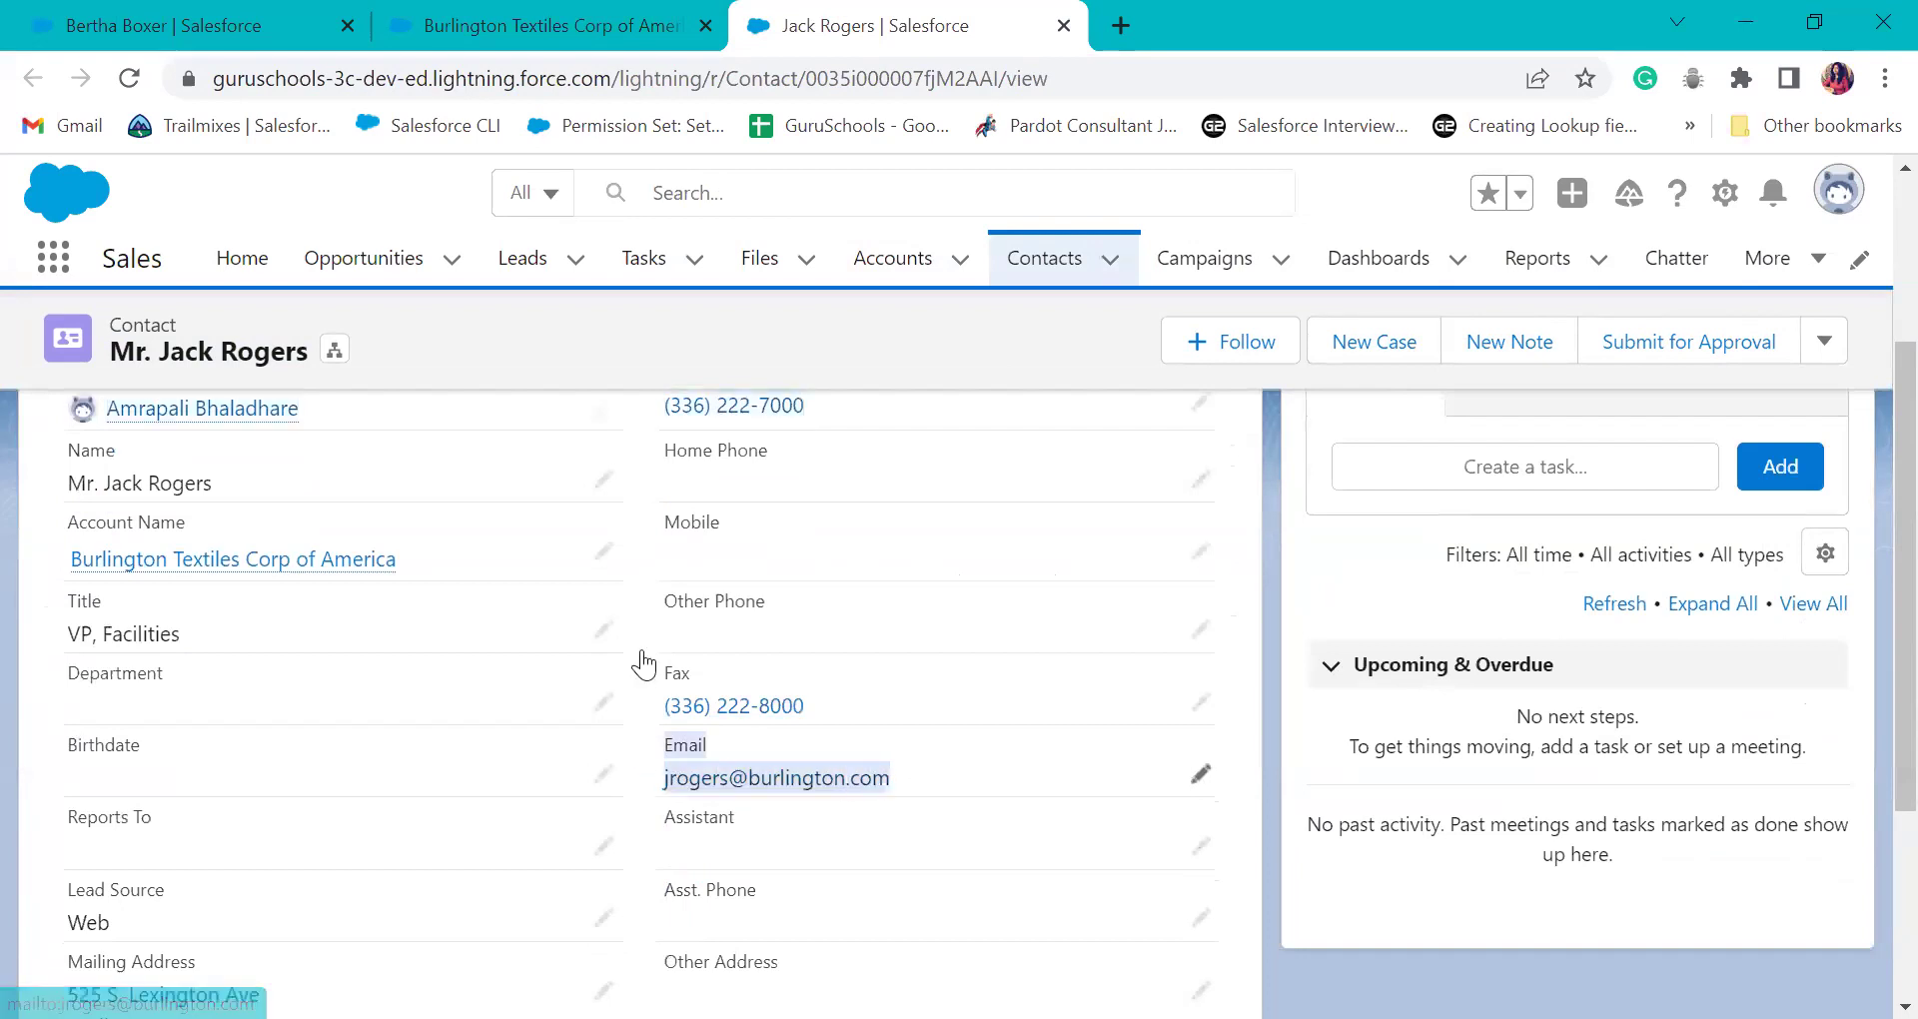
pyautogui.scroll(-1, 214, 879)
pyautogui.scroll(-1, 407, 793)
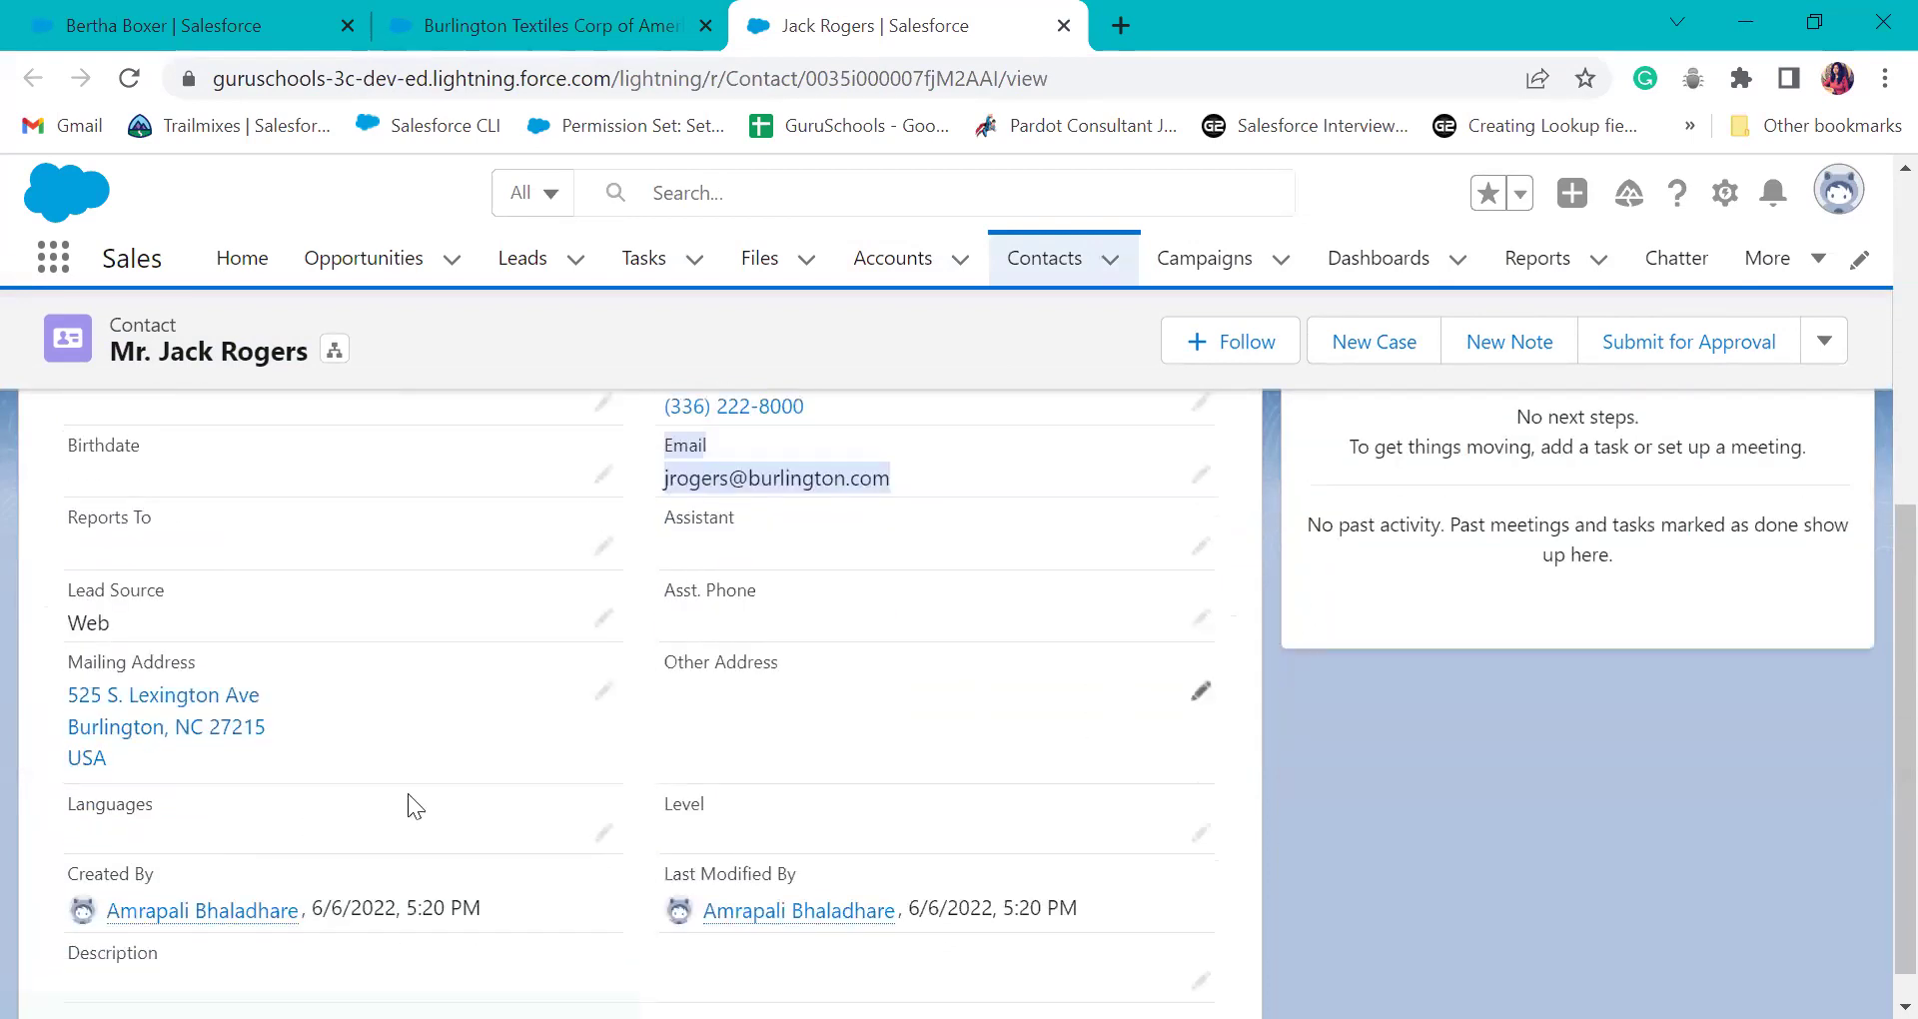
pyautogui.click(26, 725)
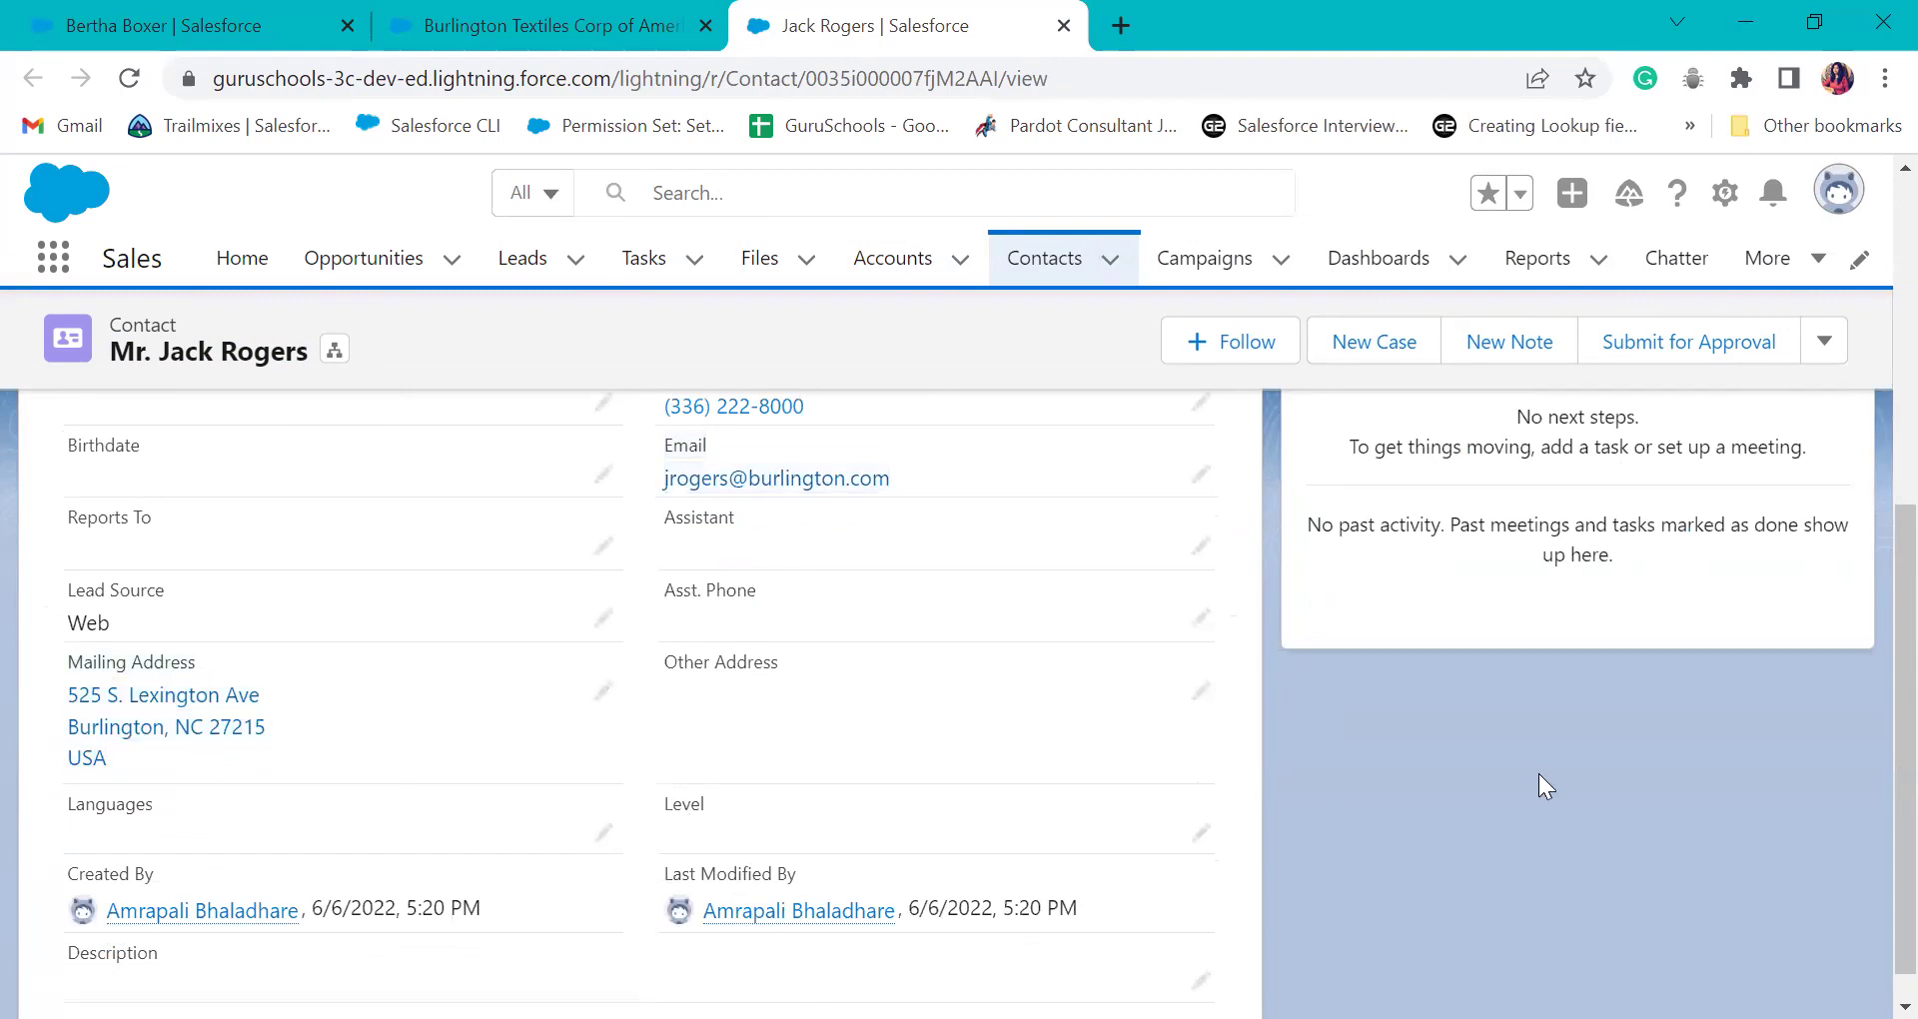
# - Look through the whole contact record again, and highlight the contact's full name and linked account name in the details
pyautogui.scroll(6, 985, 777)
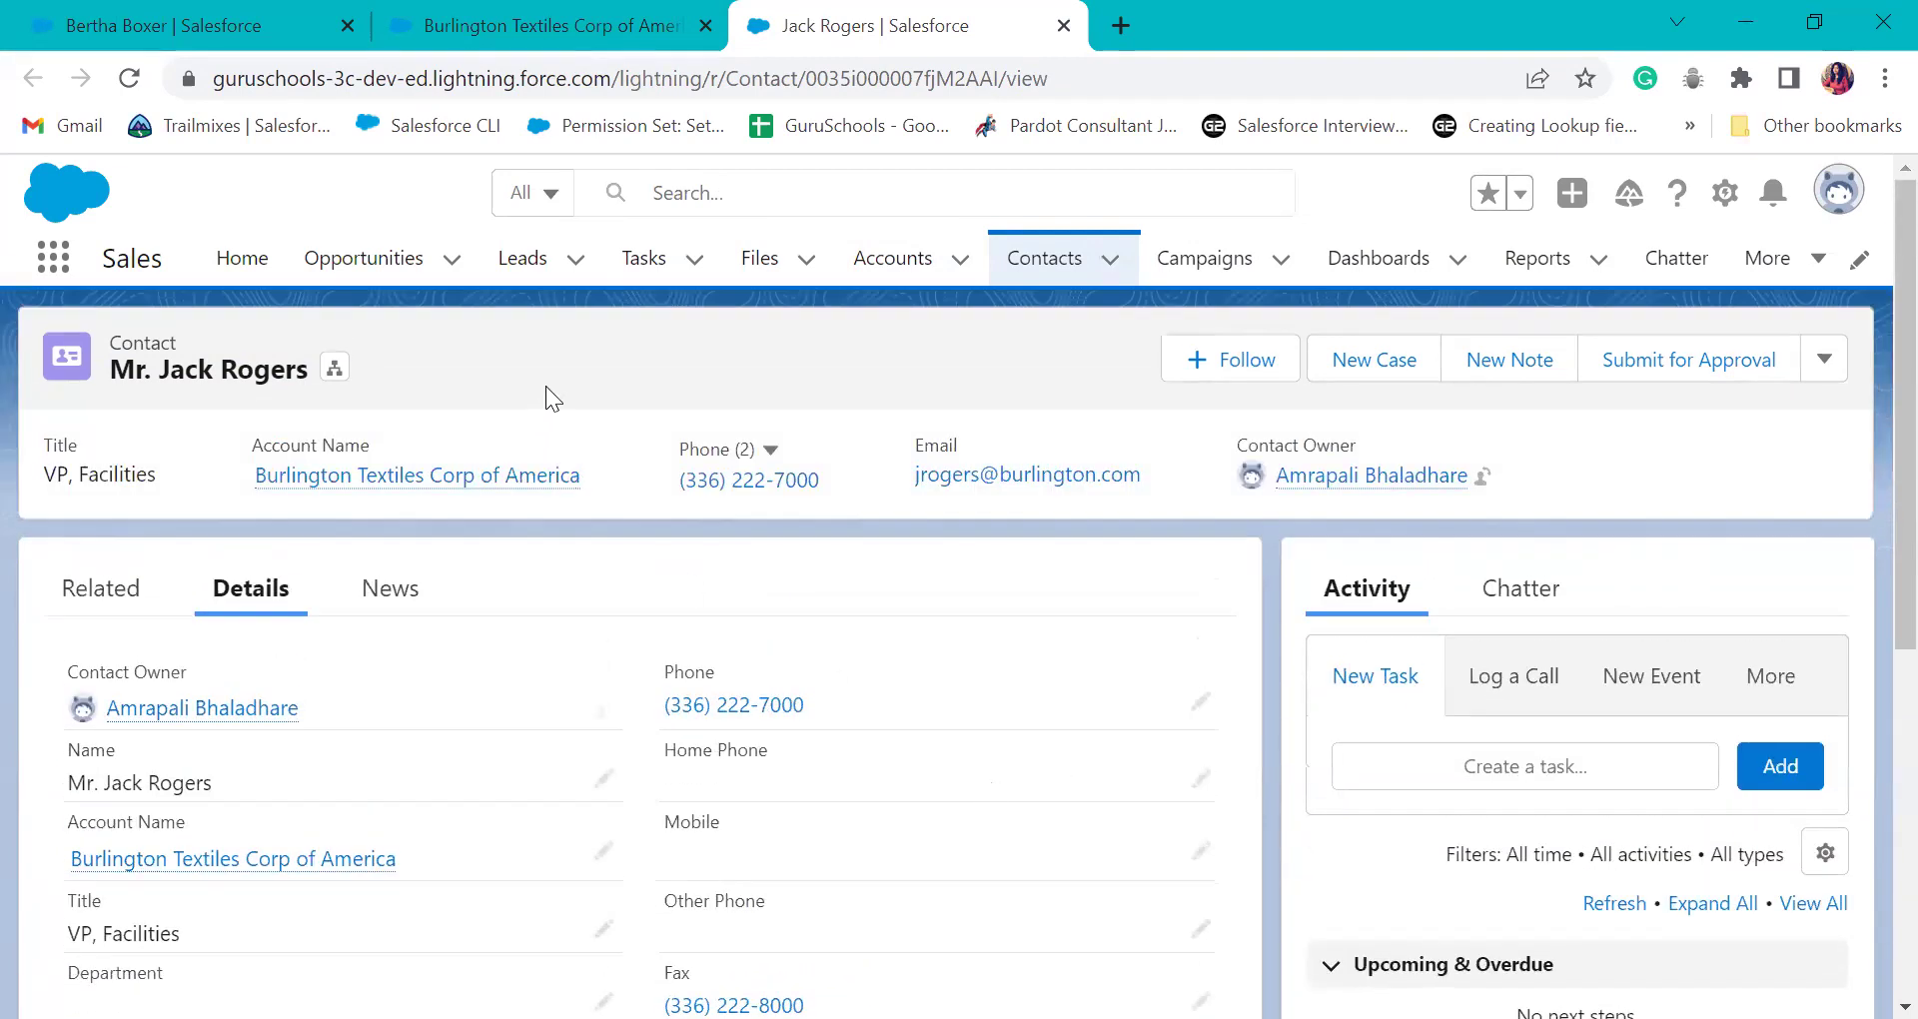
pyautogui.scroll(-6, 907, 758)
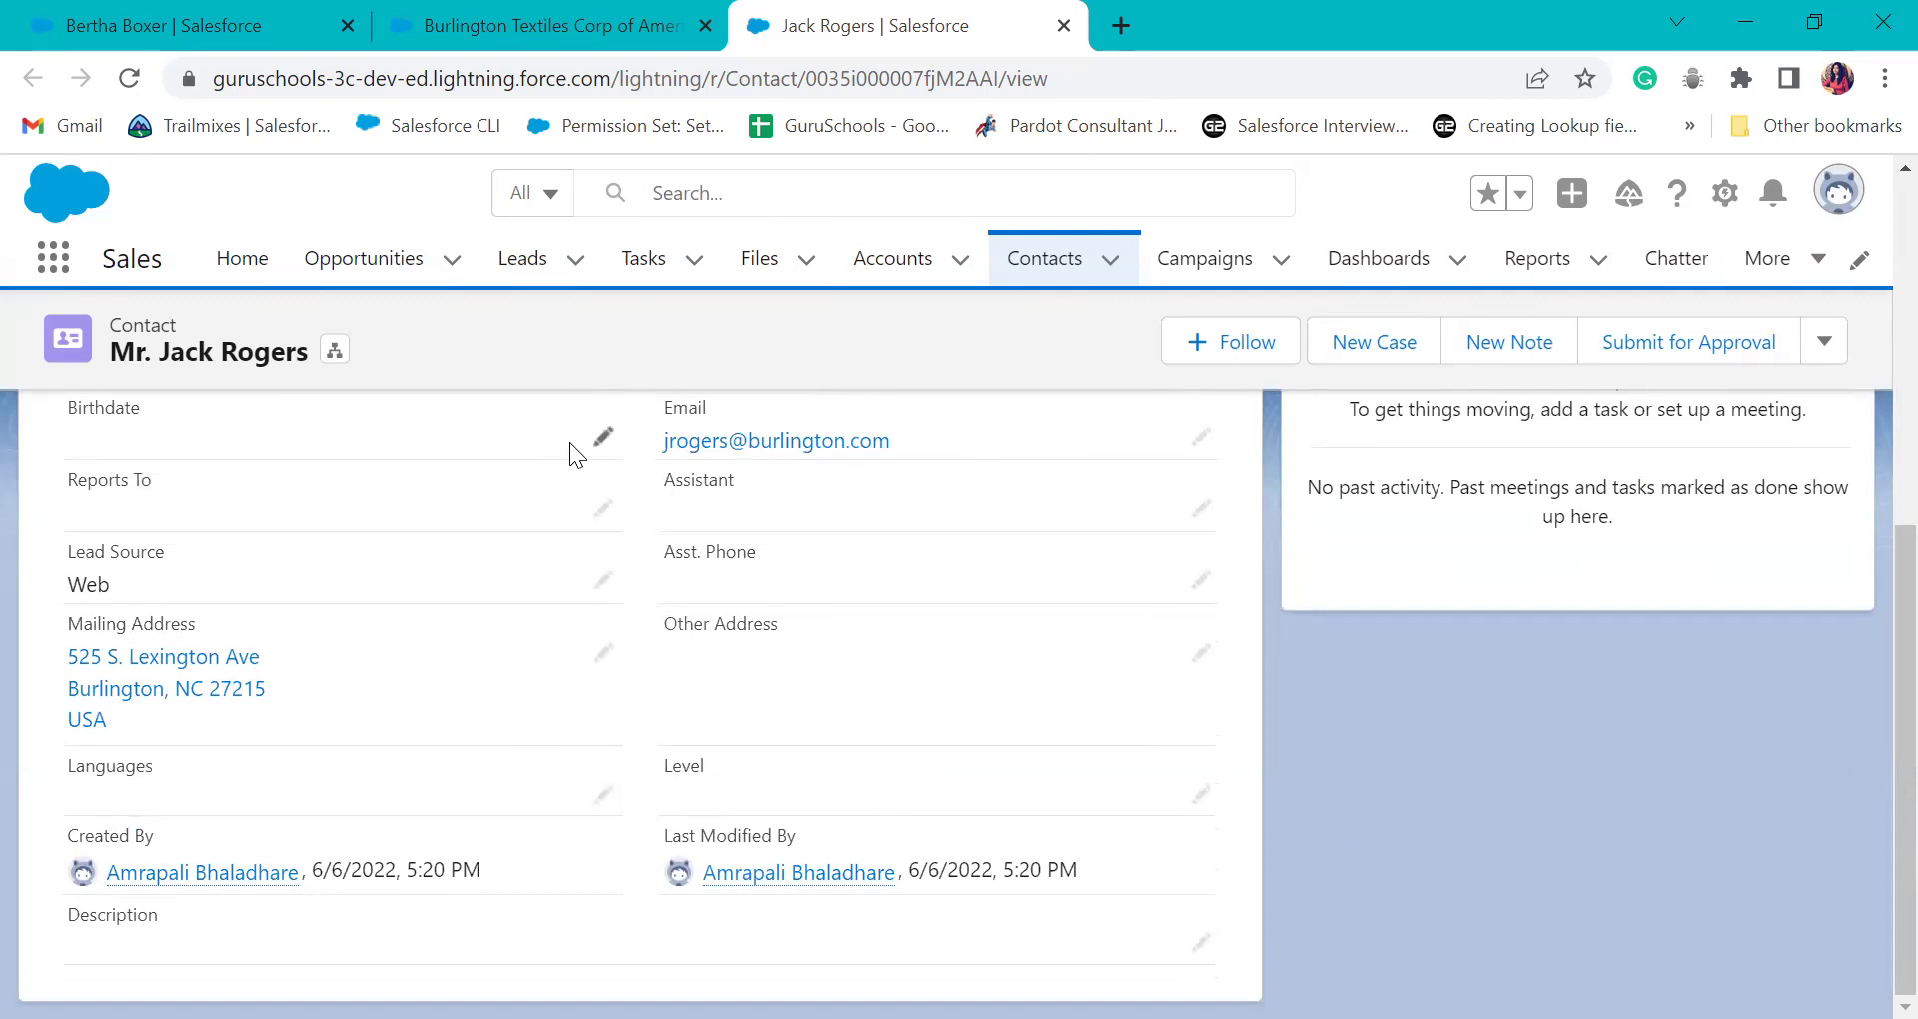
pyautogui.scroll(8, 379, 440)
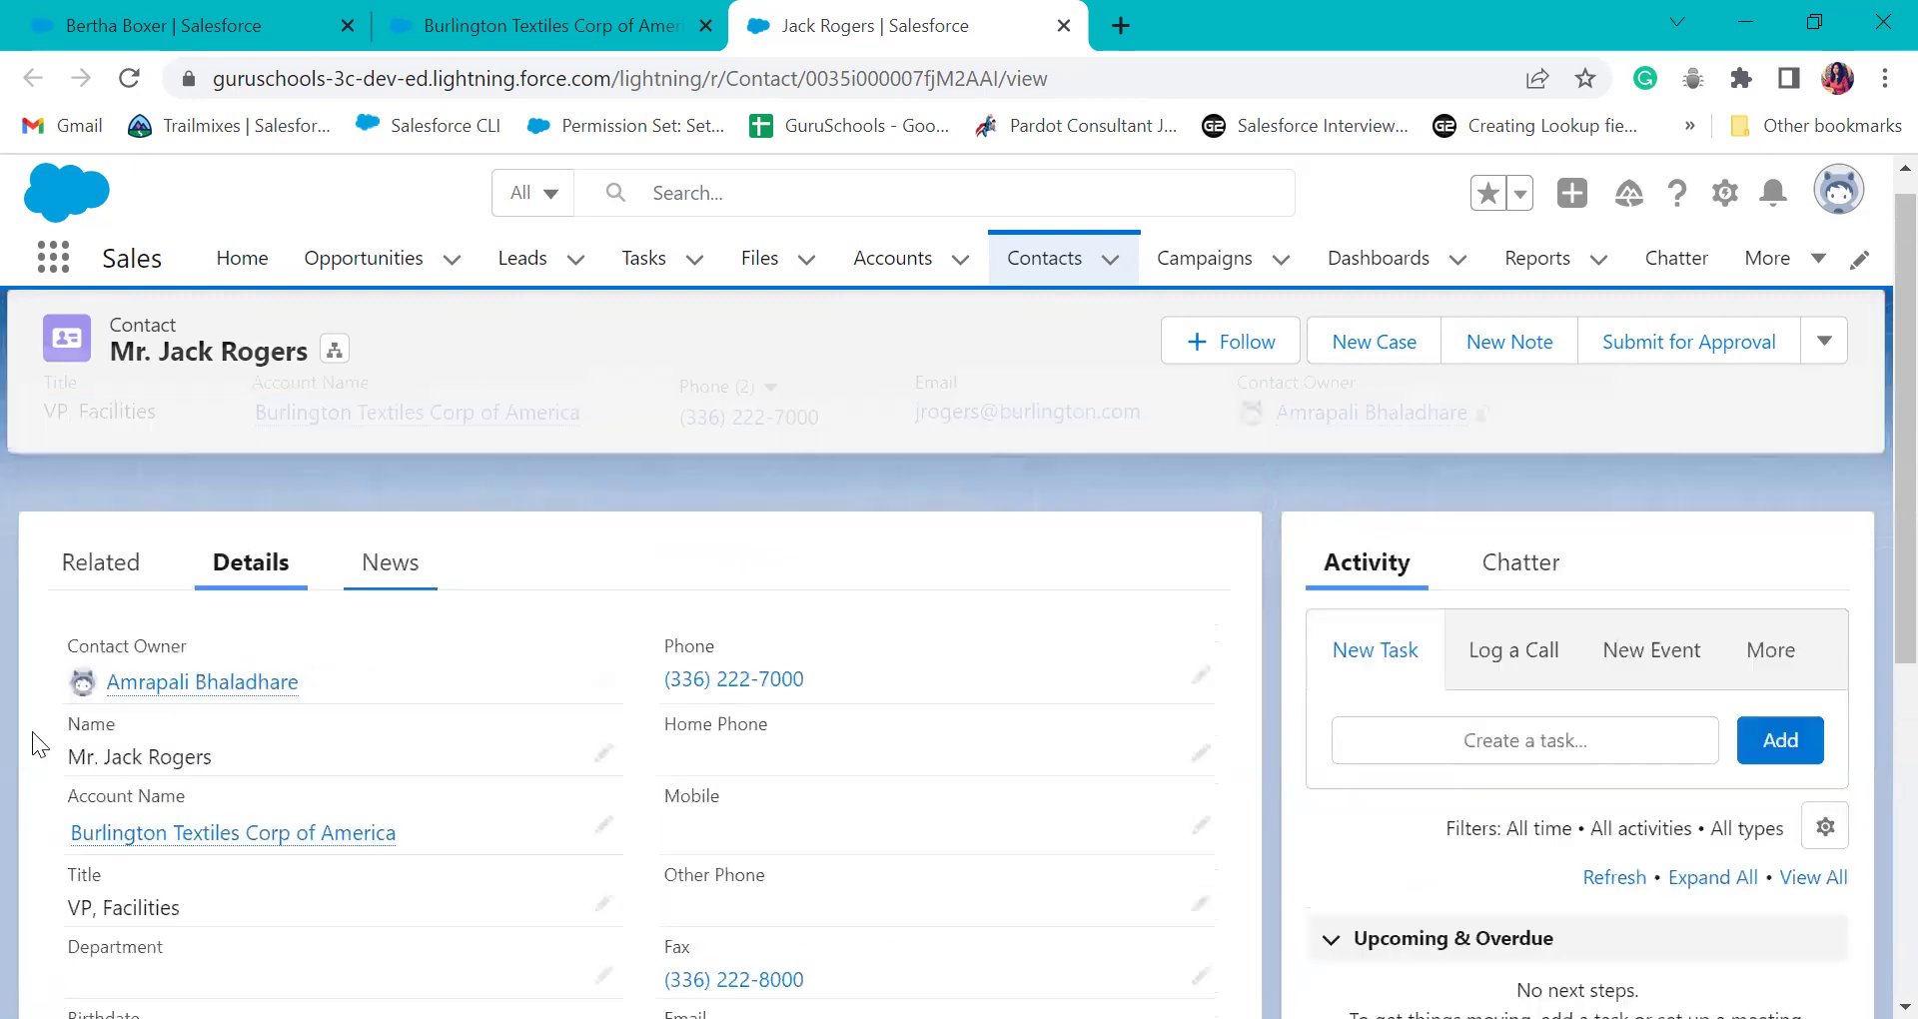
pyautogui.moveTo(262, 783); pyautogui.dragTo(34, 775)
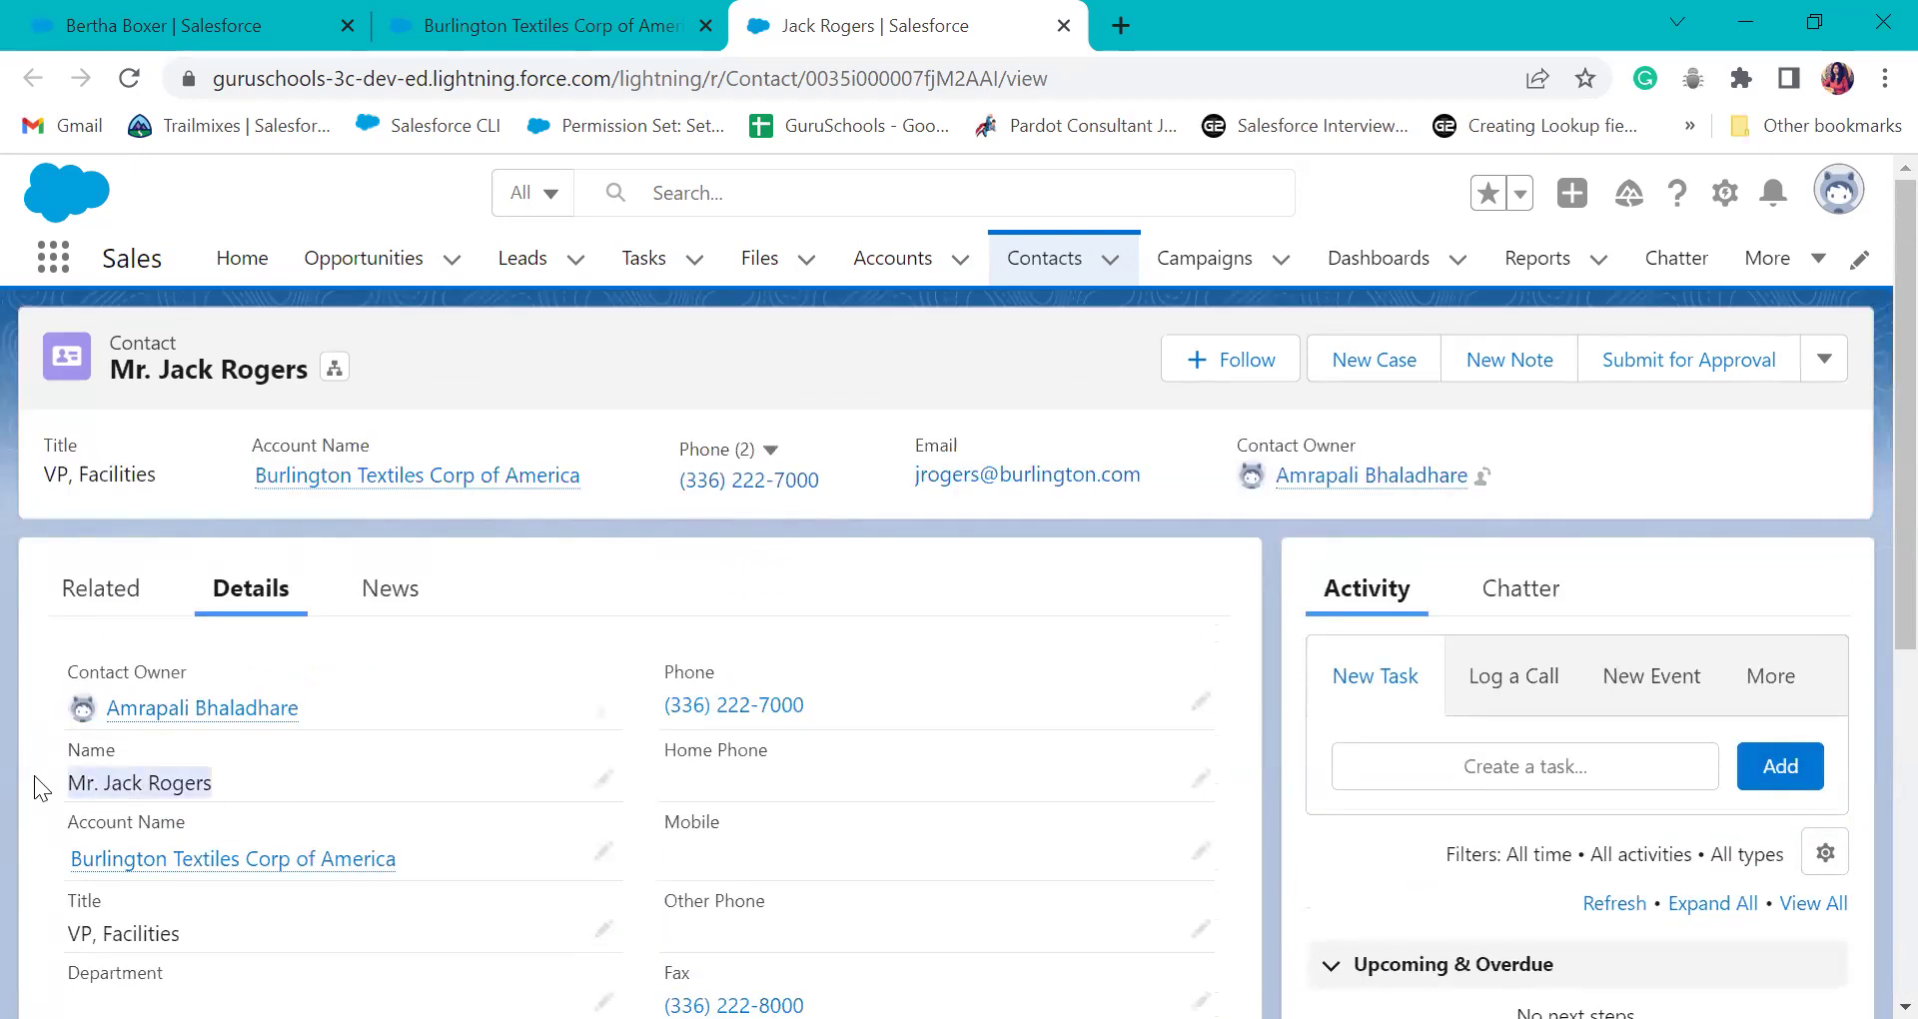
pyautogui.moveTo(397, 852); pyautogui.dragTo(60, 863)
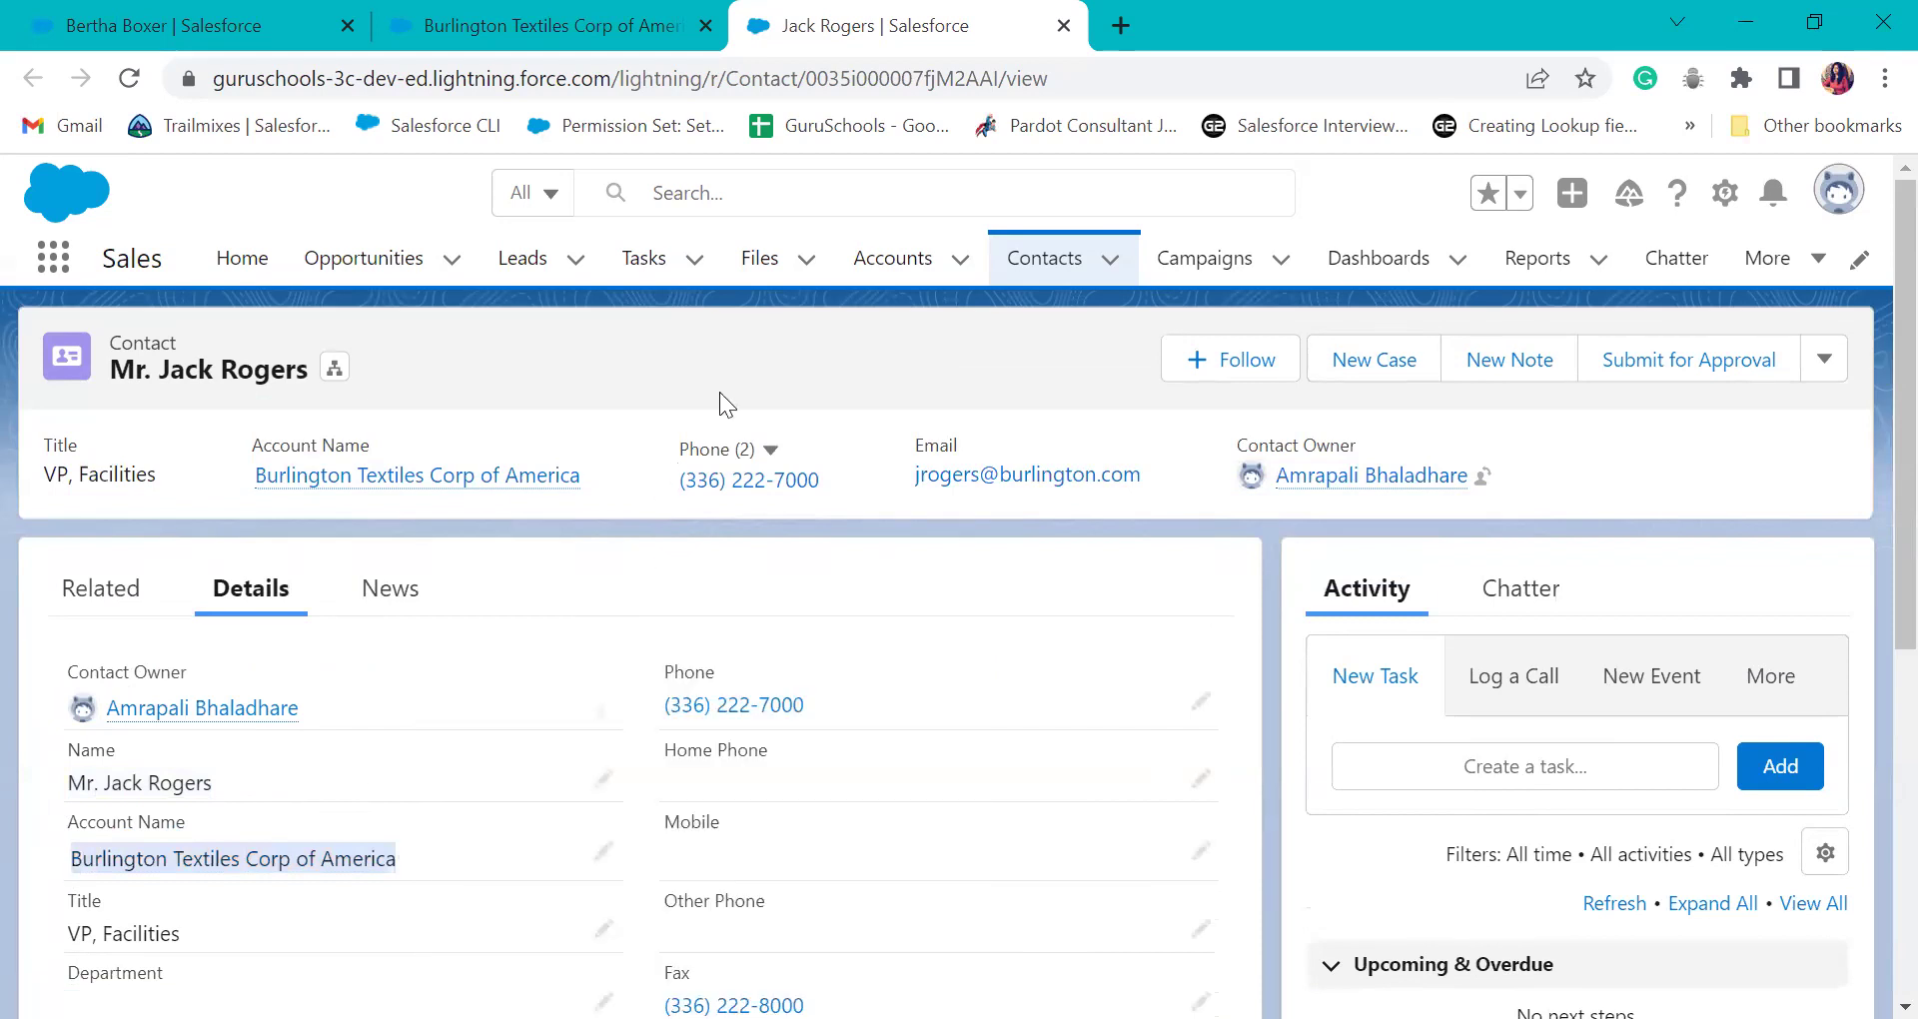
pyautogui.click(719, 390)
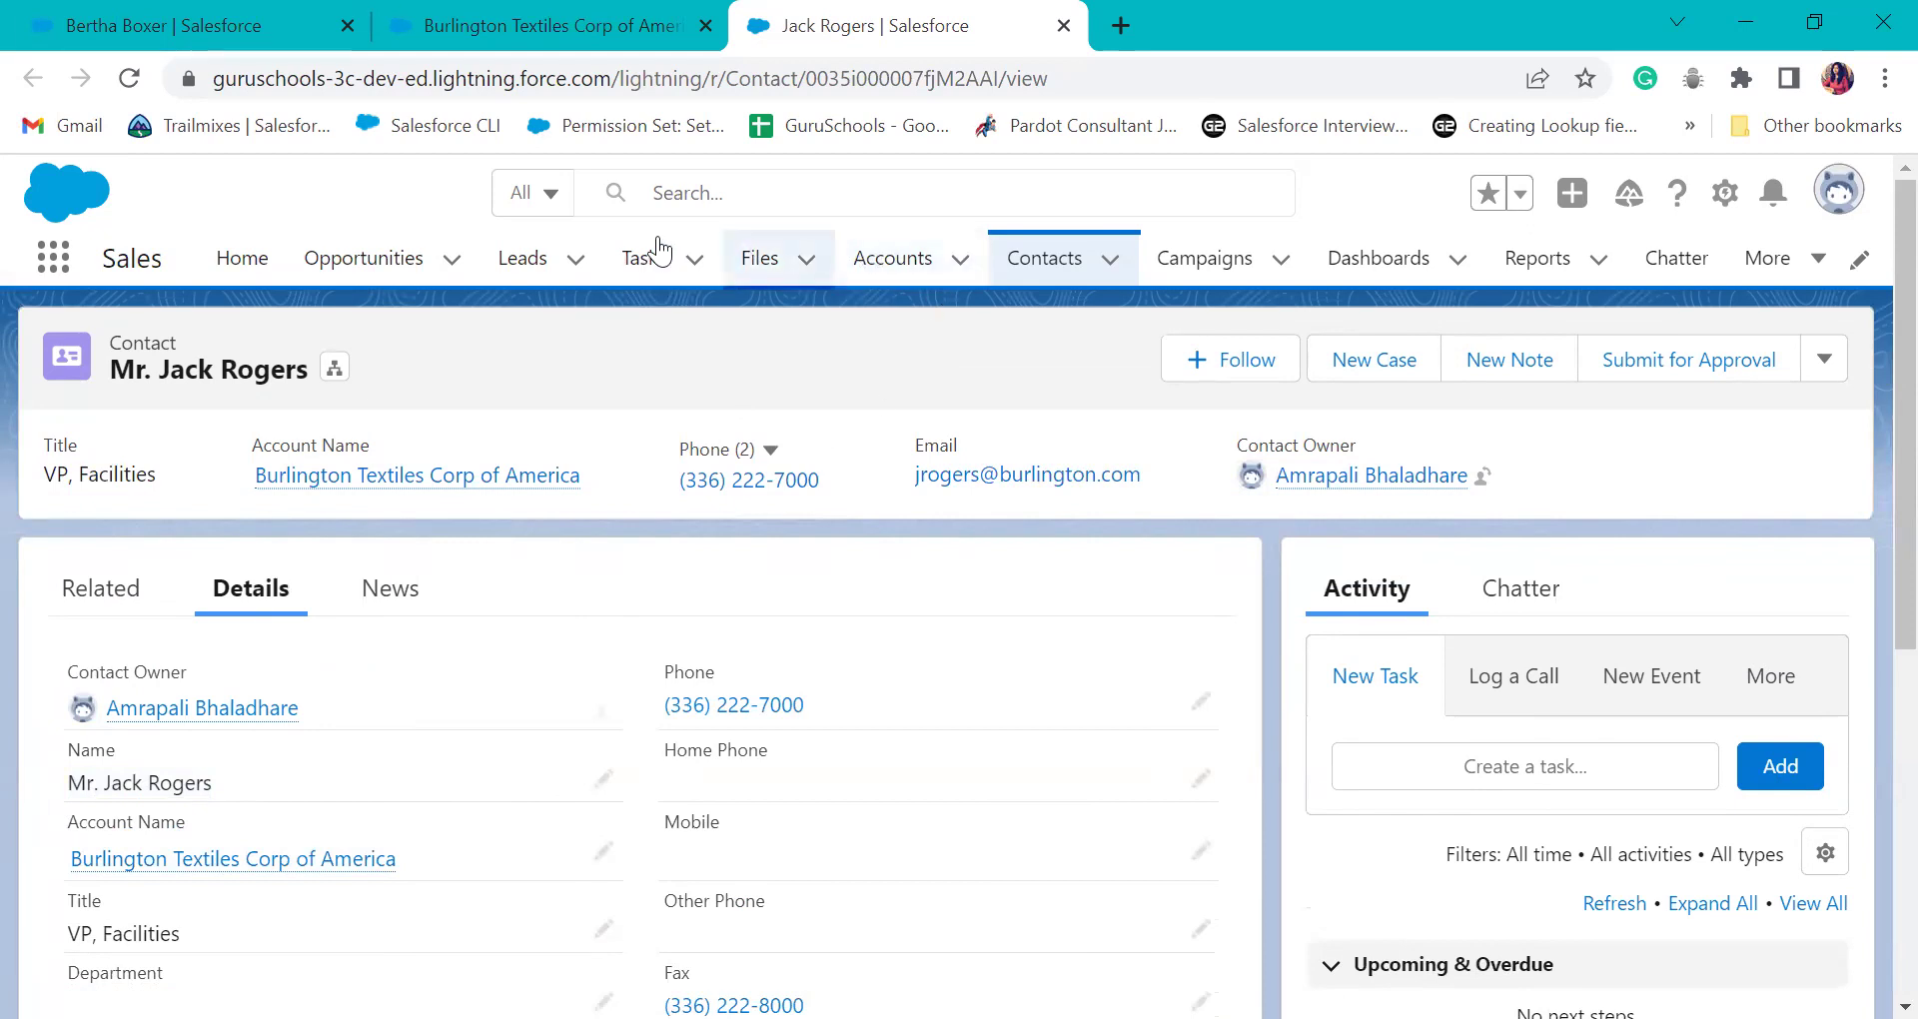
# - Open the Opportunities page in a new browser tab and switch to it
pyautogui.rightClick(381, 261)
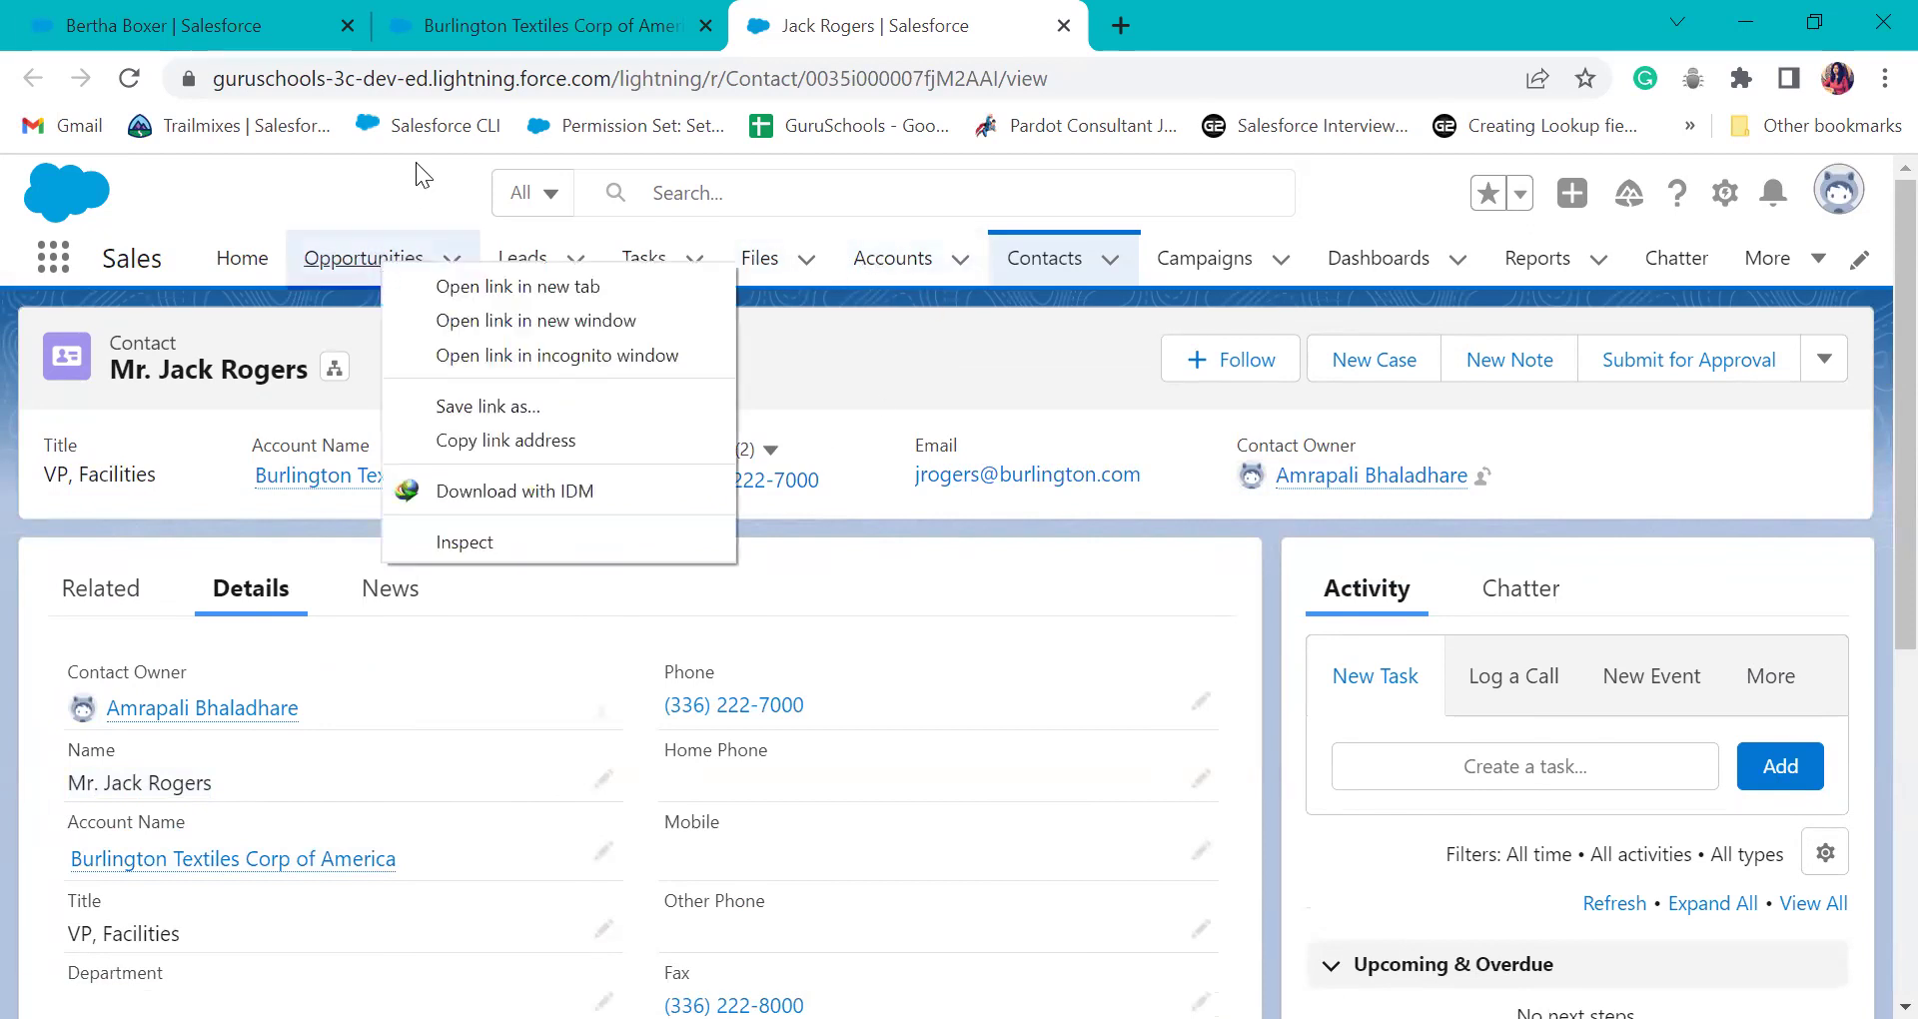
pyautogui.click(519, 287)
pyautogui.click(1124, 14)
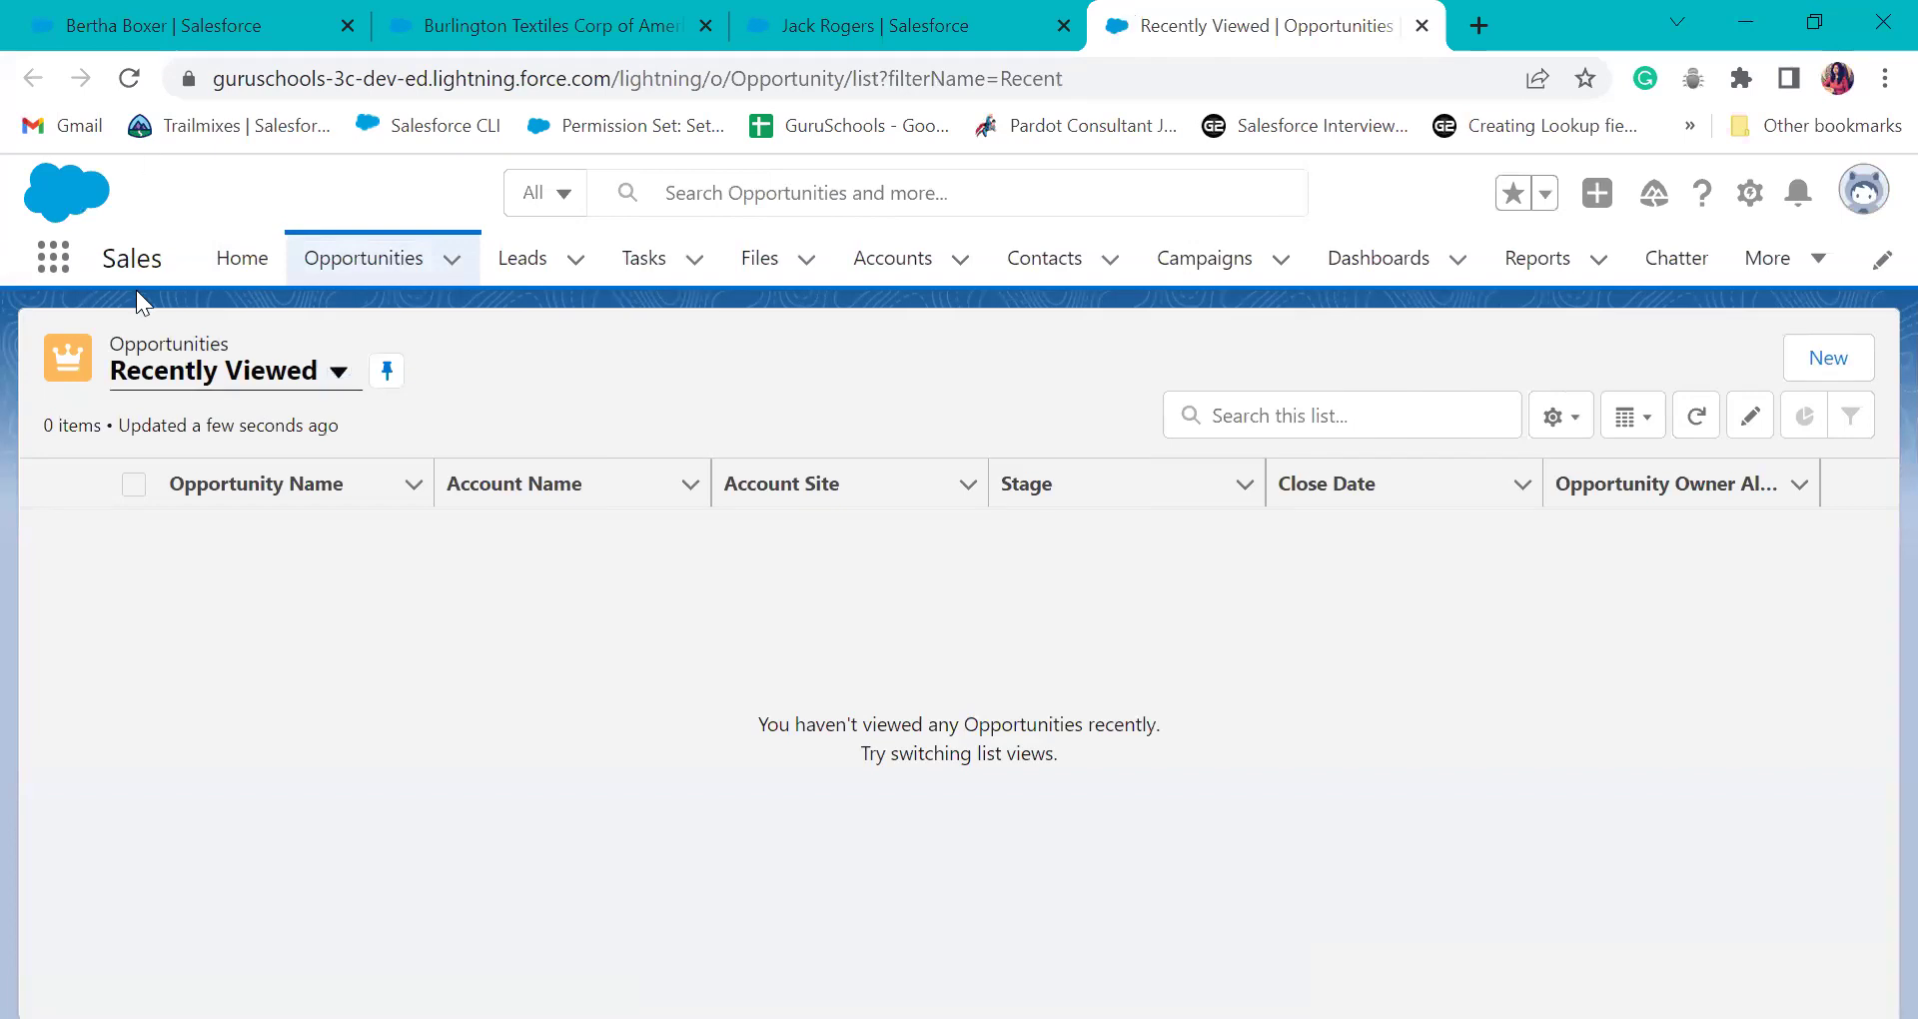
# - Show the All Opportunities list view and open the Burlington Textiles Weaving Plant Generator opportunity
pyautogui.click(155, 380)
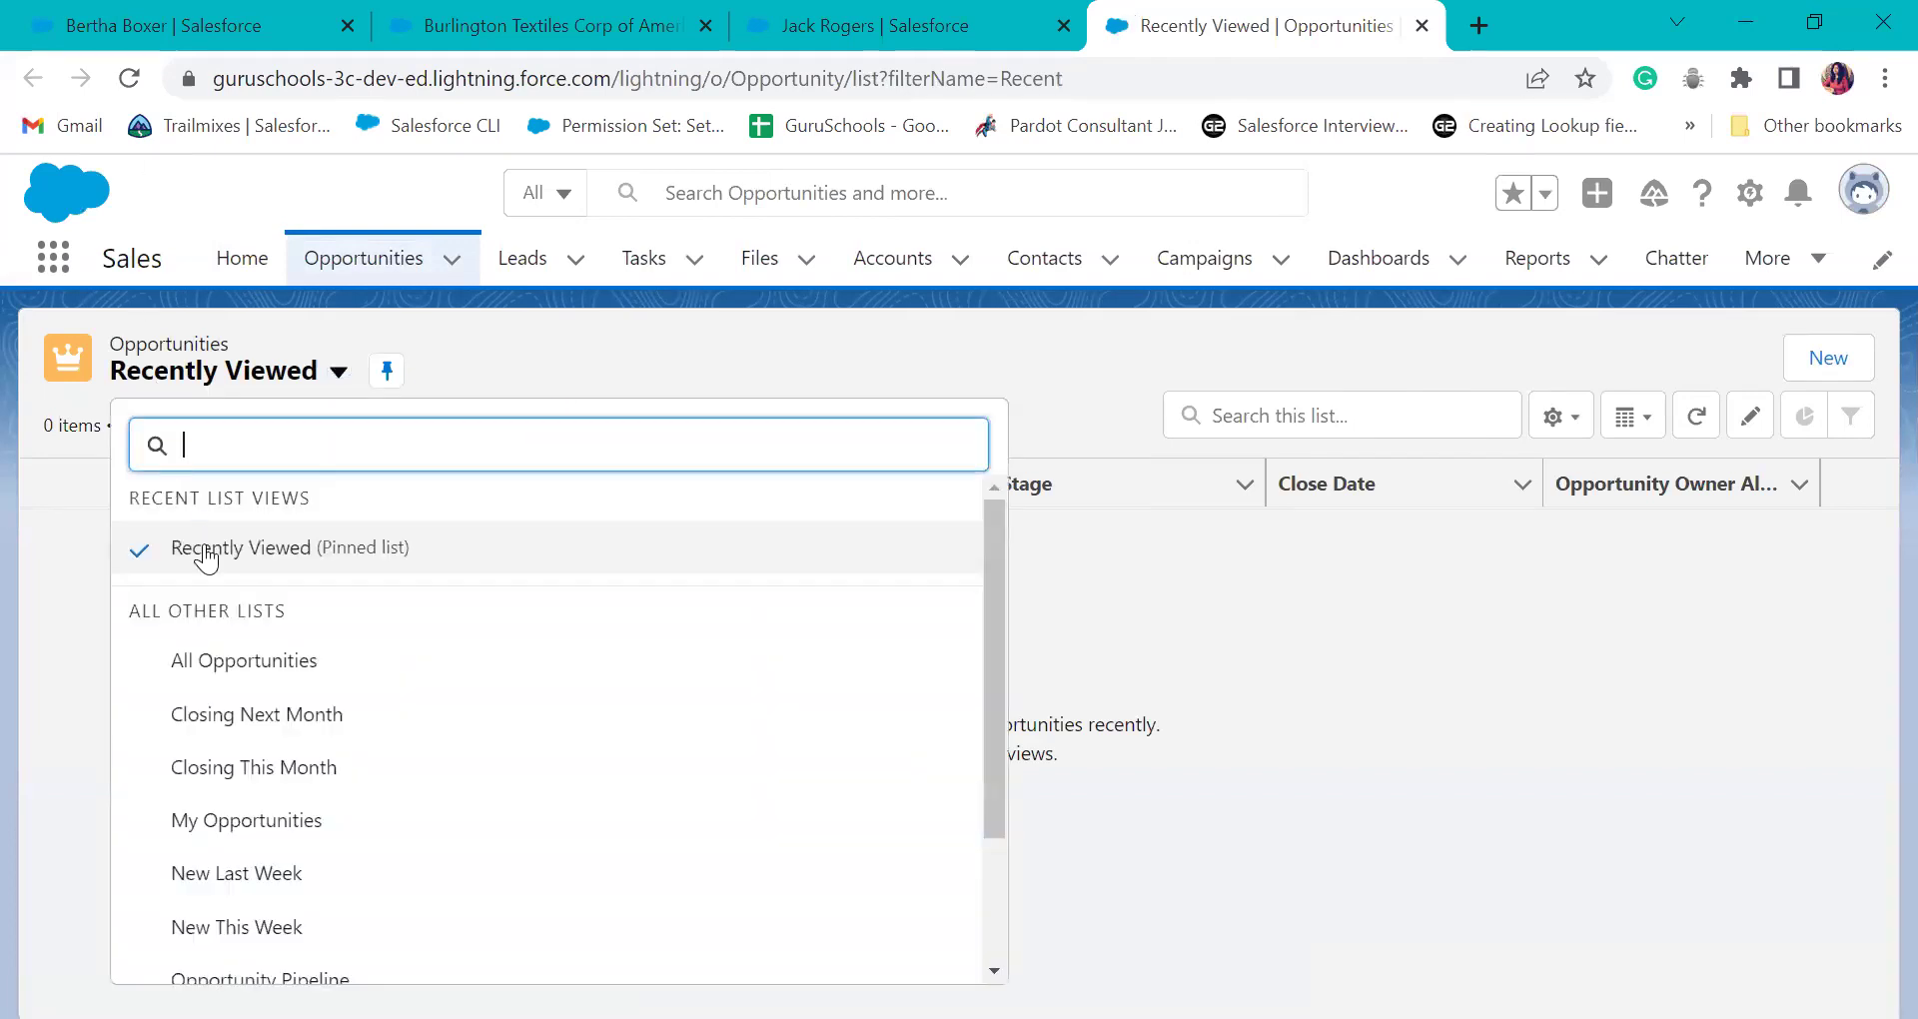
pyautogui.click(245, 664)
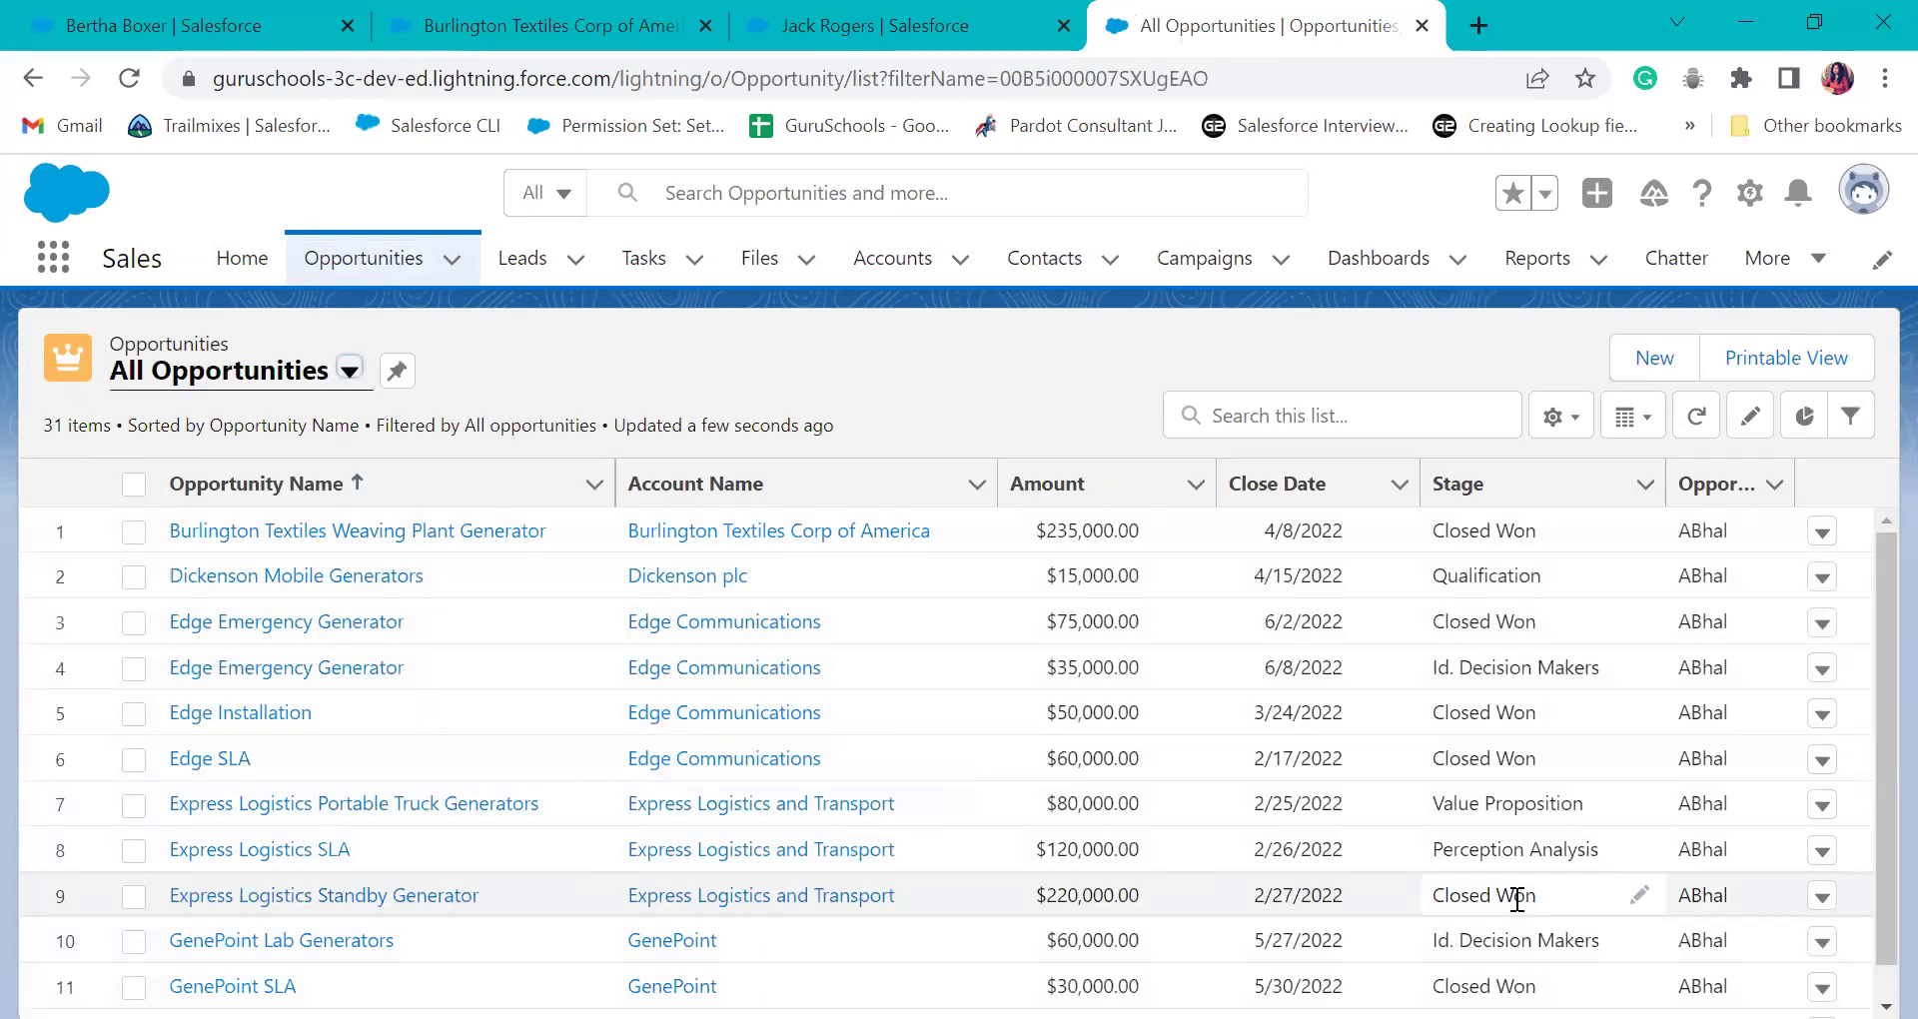
pyautogui.click(368, 531)
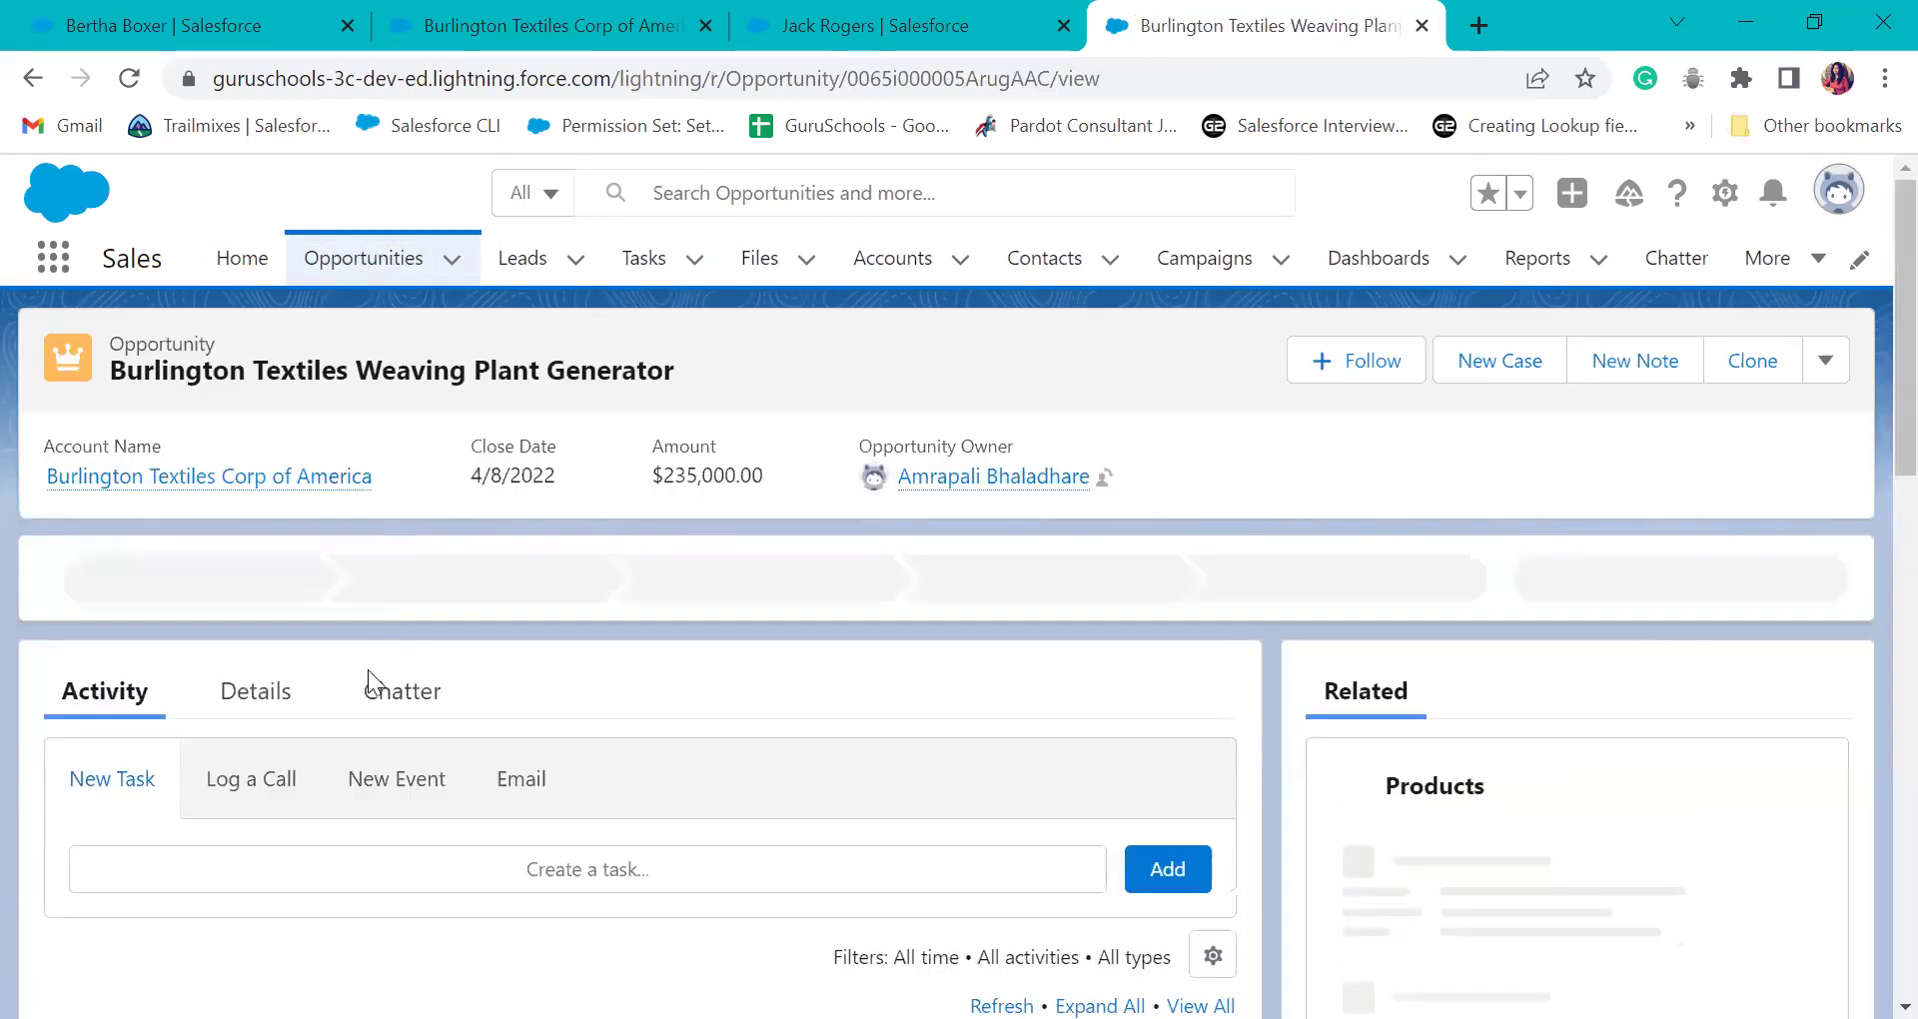